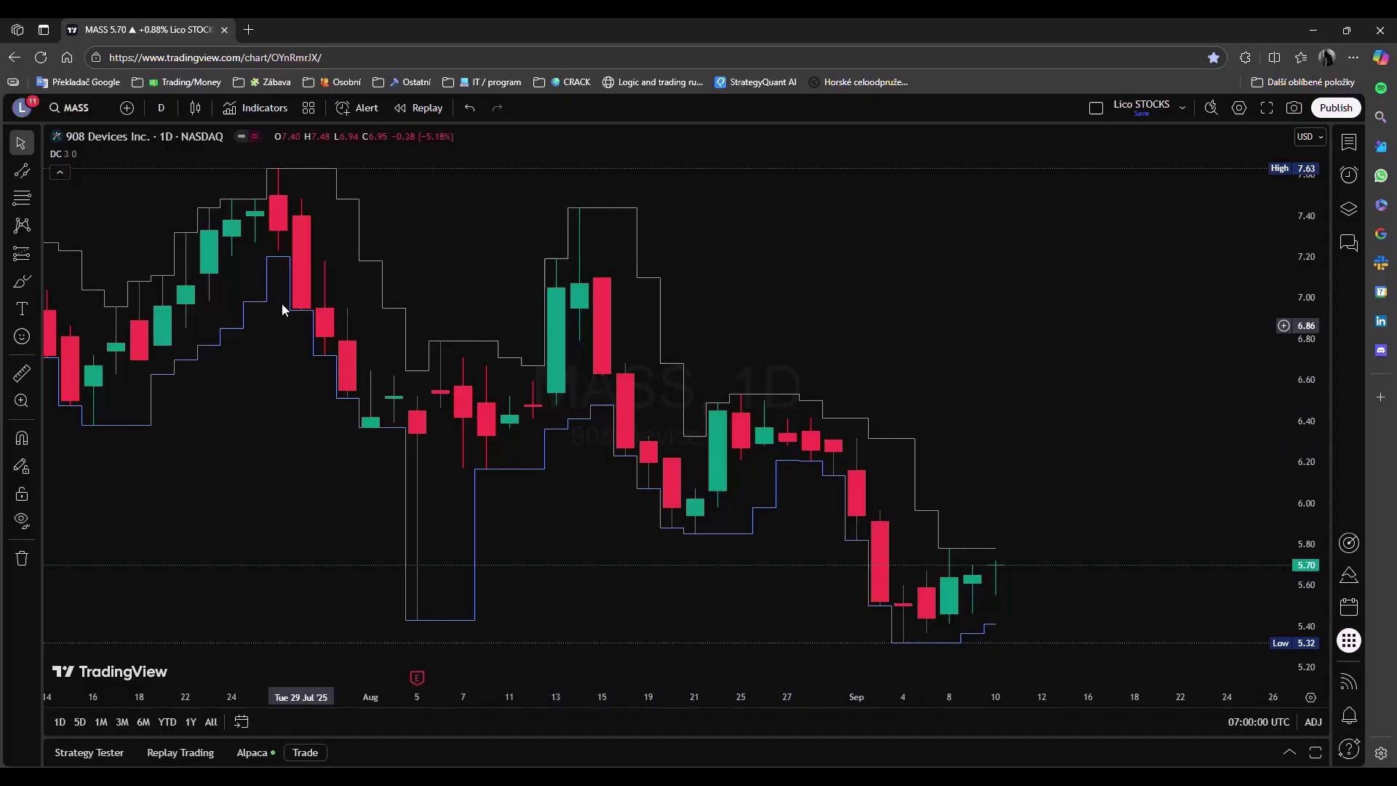
# Draw a descending parallel channel on MASS from the late-July high to 23 Sep, widened below the candles
pyautogui.hotkey('alt', 't')
pyautogui.click(278, 167)
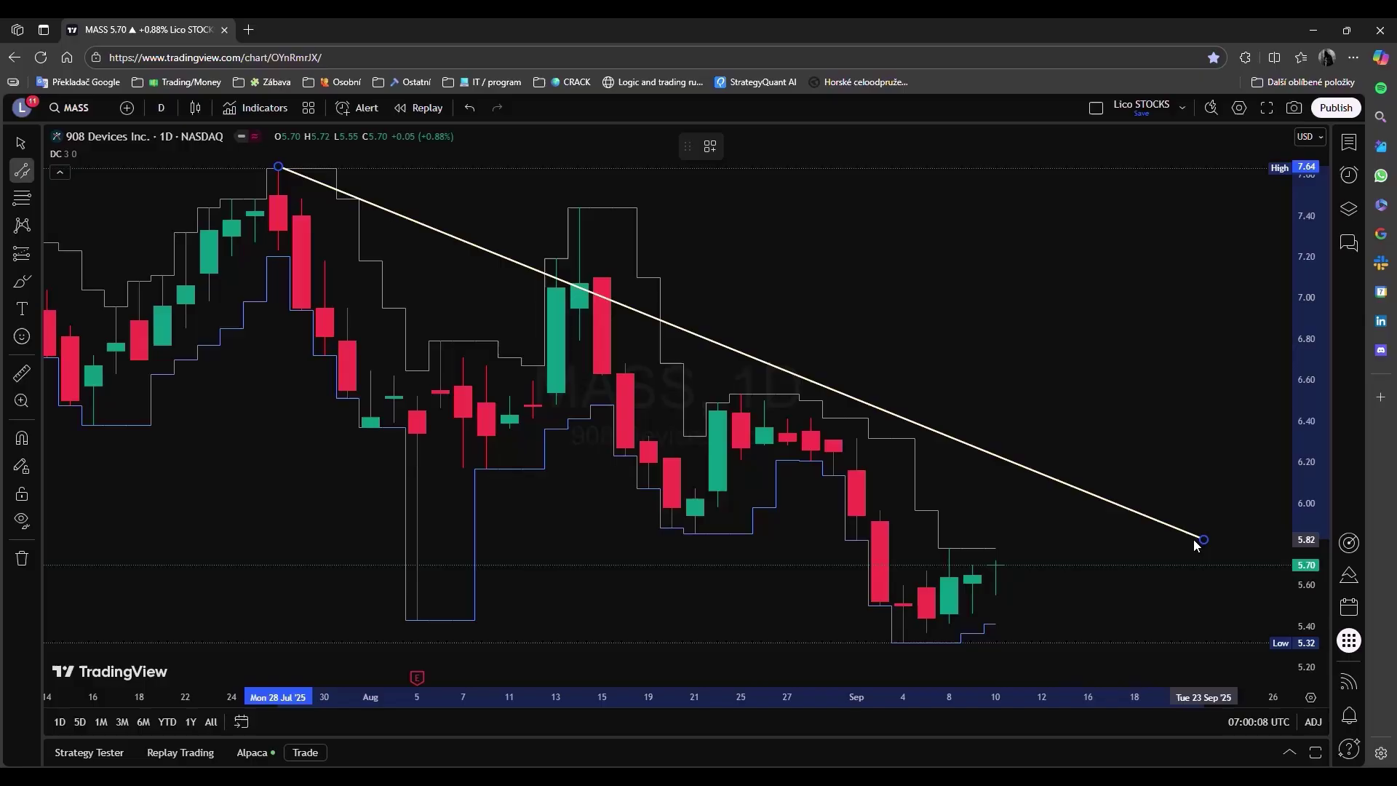
pyautogui.click(1204, 539)
pyautogui.click(903, 651)
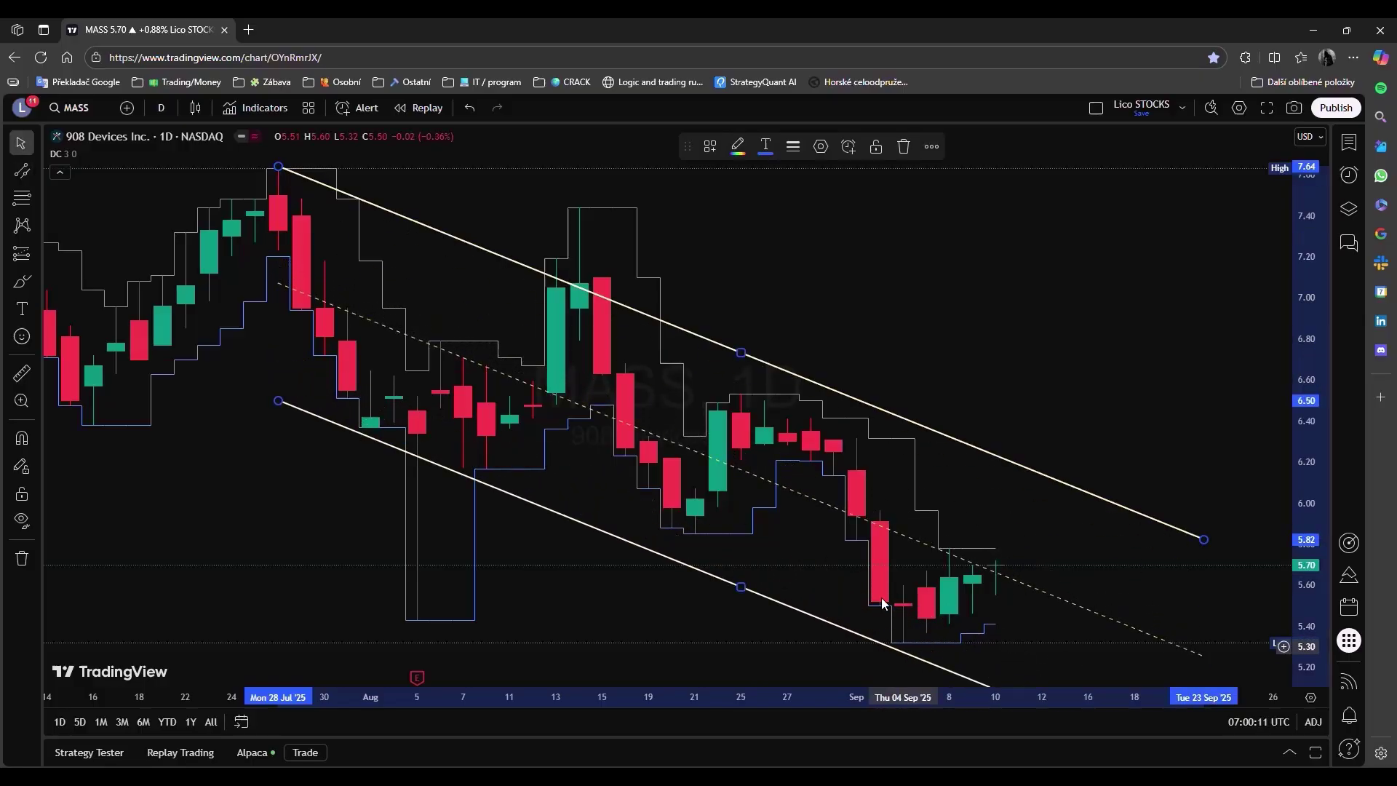
pyautogui.click(838, 279)
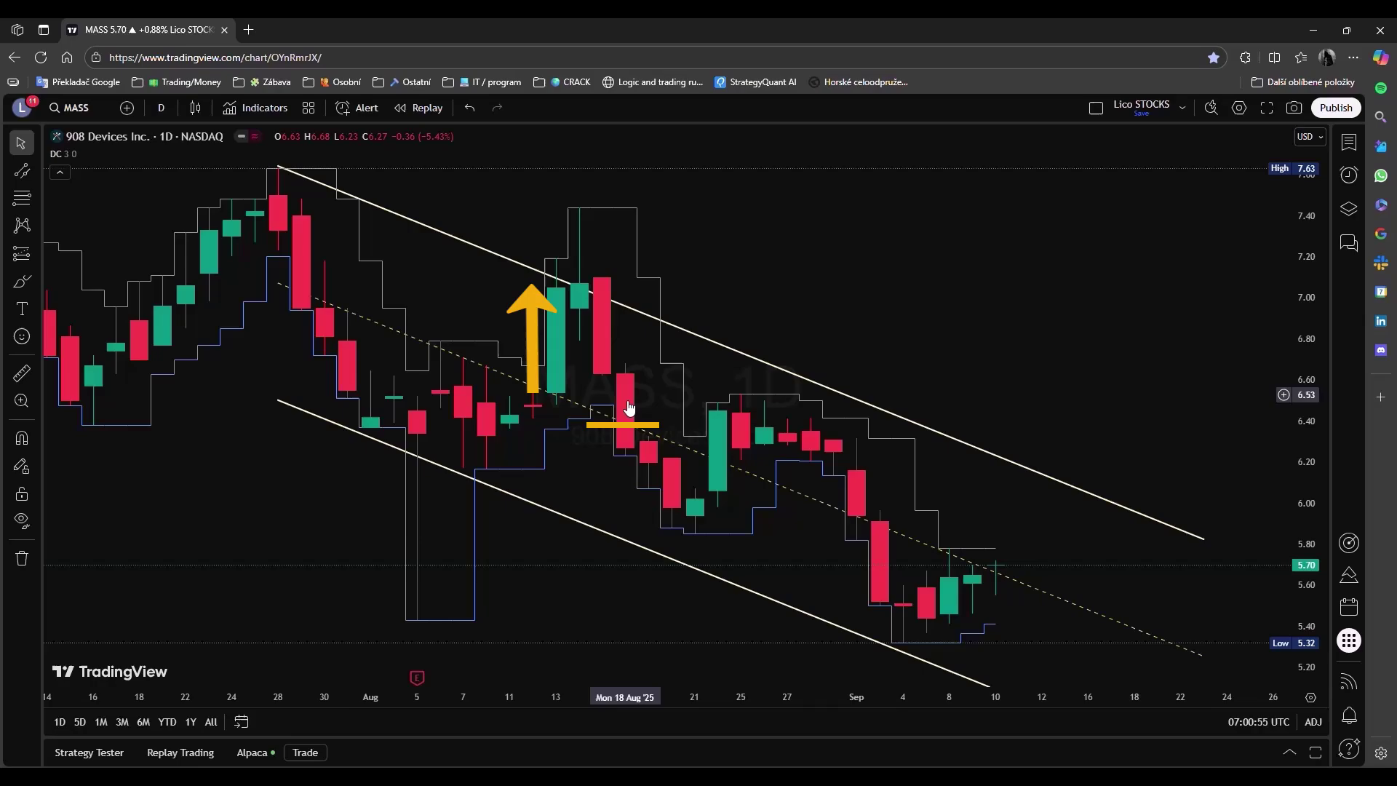
pyautogui.click(631, 431)
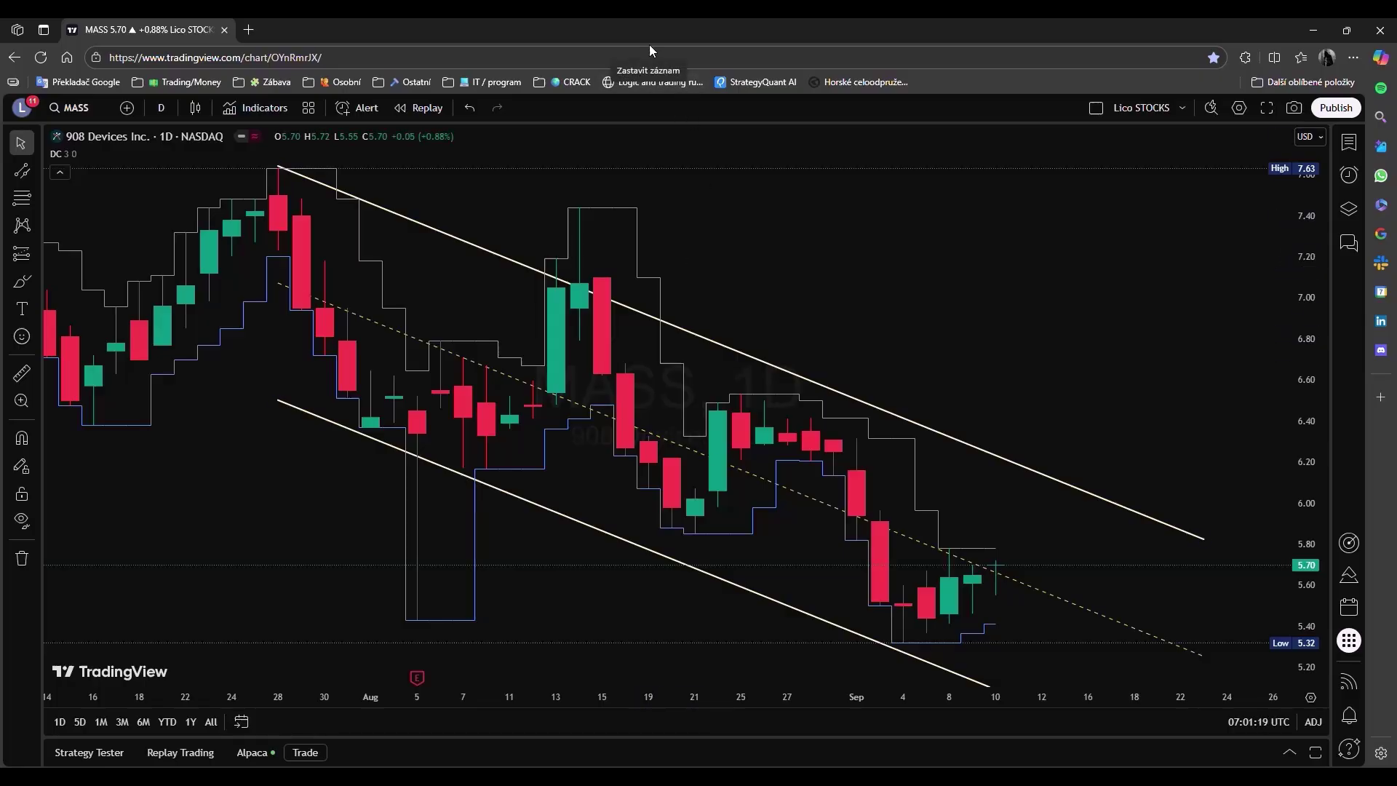
# Create a new Stockpicker strategy in AlgoWizard
pyautogui.hotkey('alt', 'Tab')
pyautogui.click(752, 440)
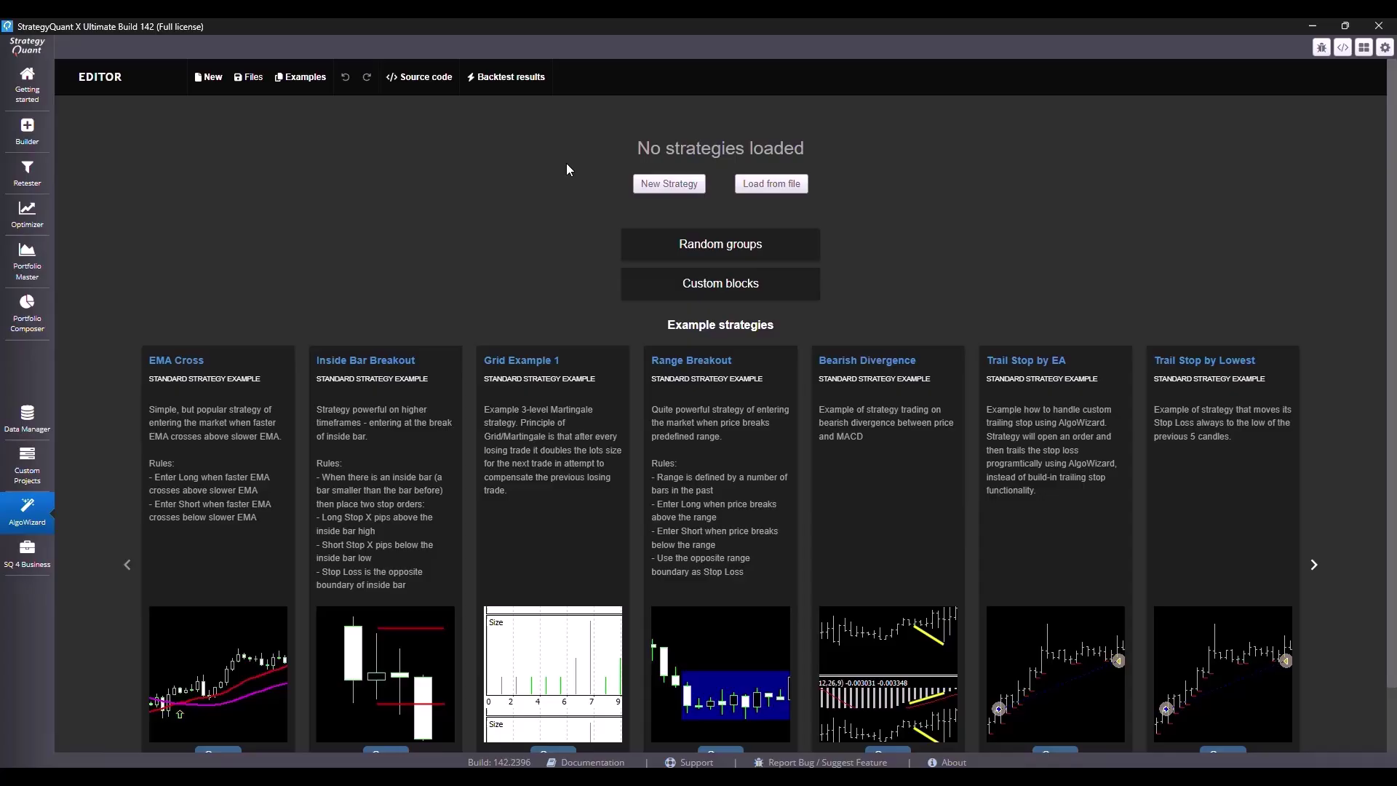
pyautogui.click(669, 183)
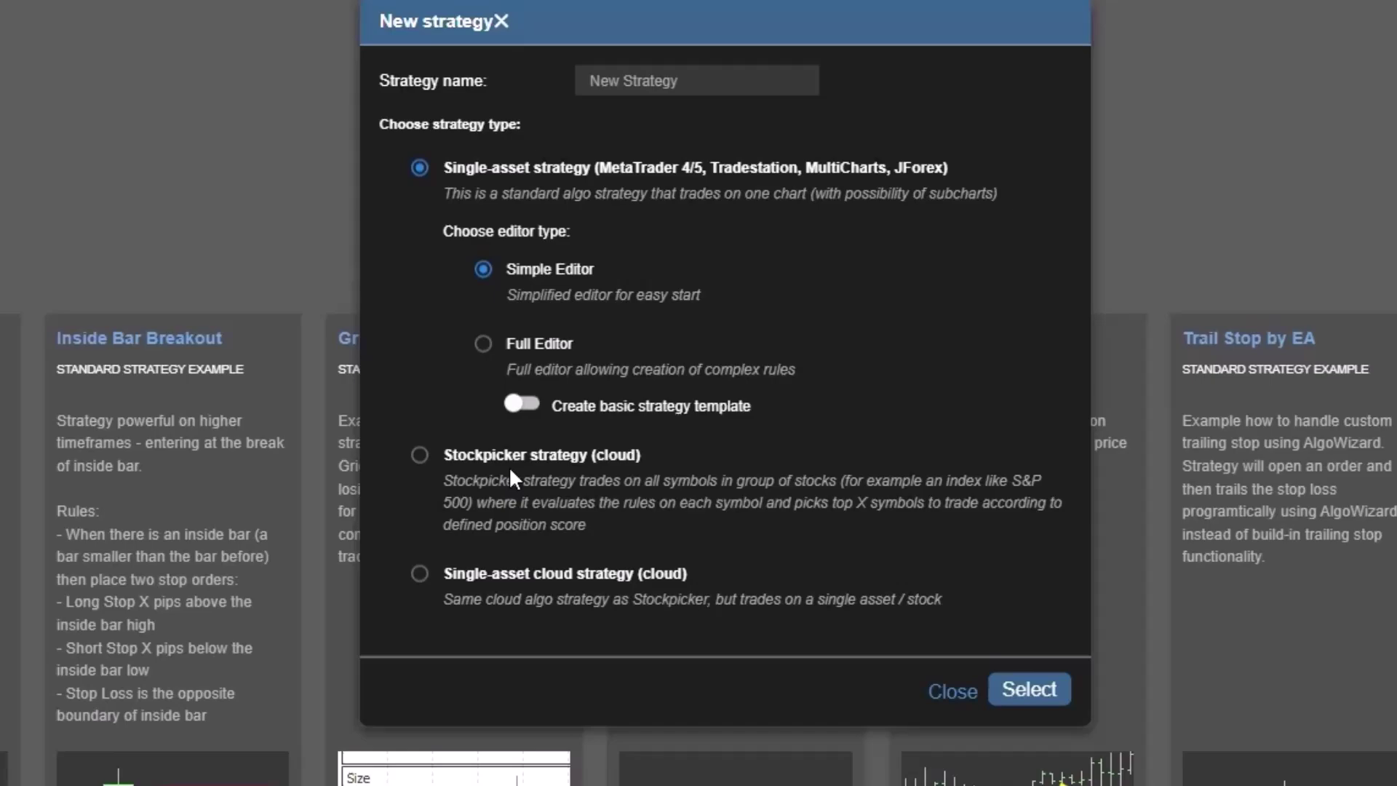
pyautogui.click(509, 466)
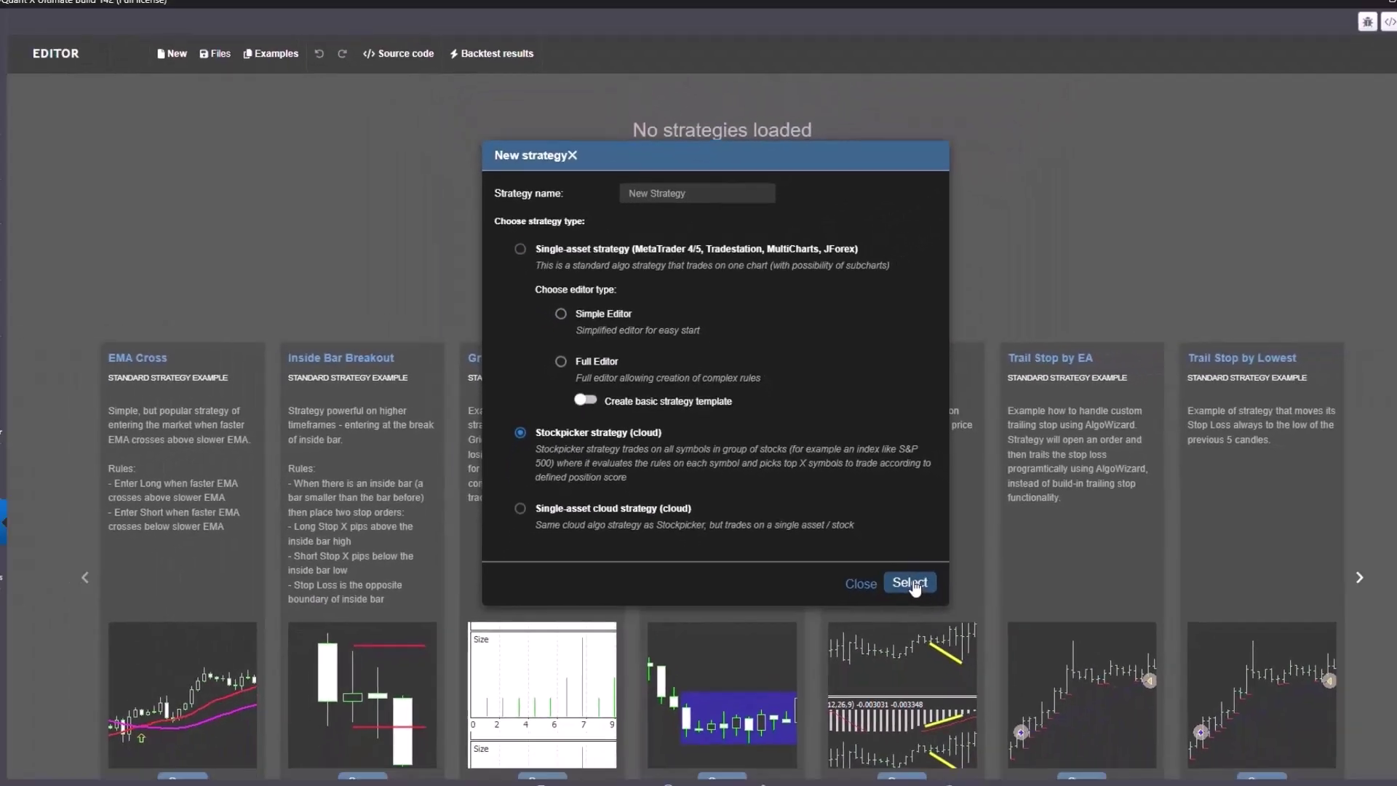
pyautogui.click(1010, 671)
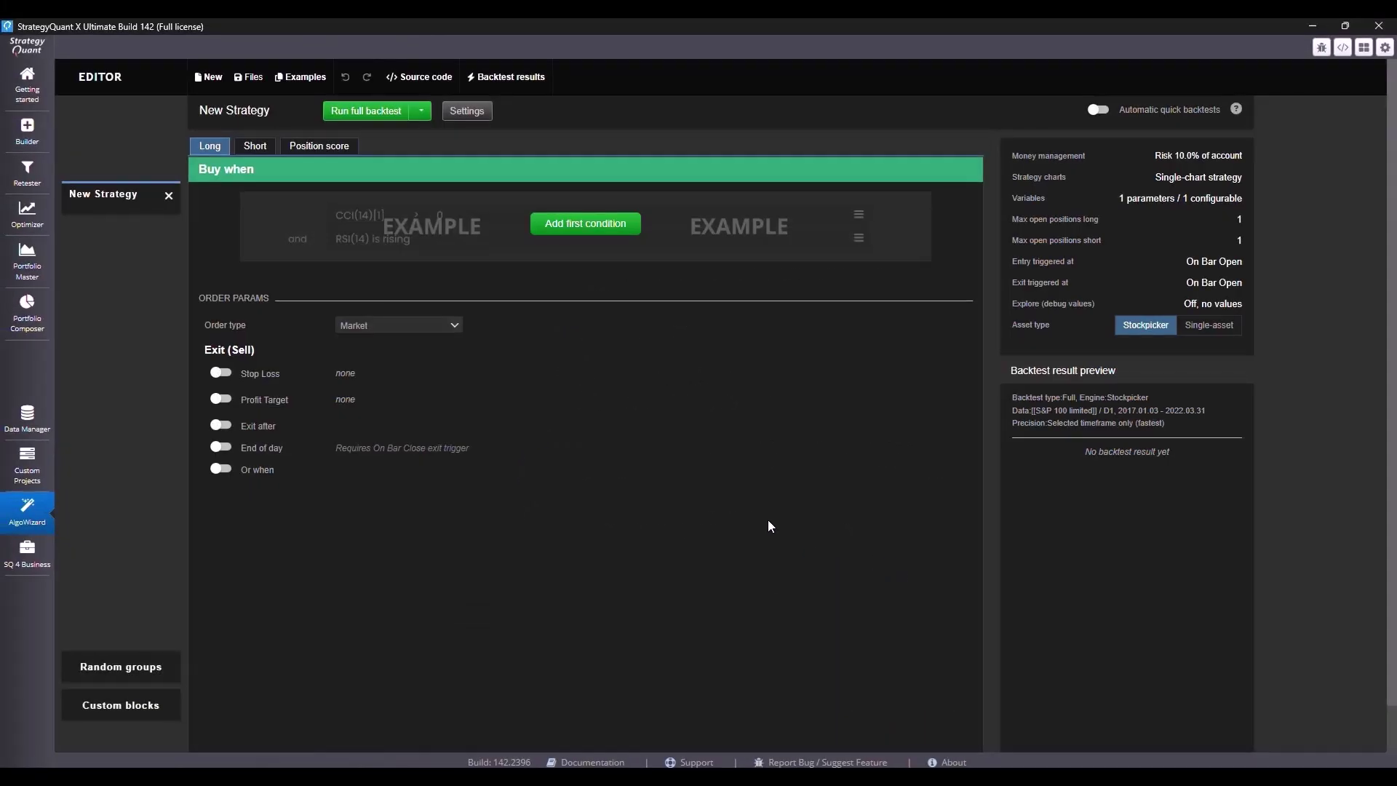
# Set entries to trigger Before Bar Open and exits On Bar Close
pyautogui.click(1226, 266)
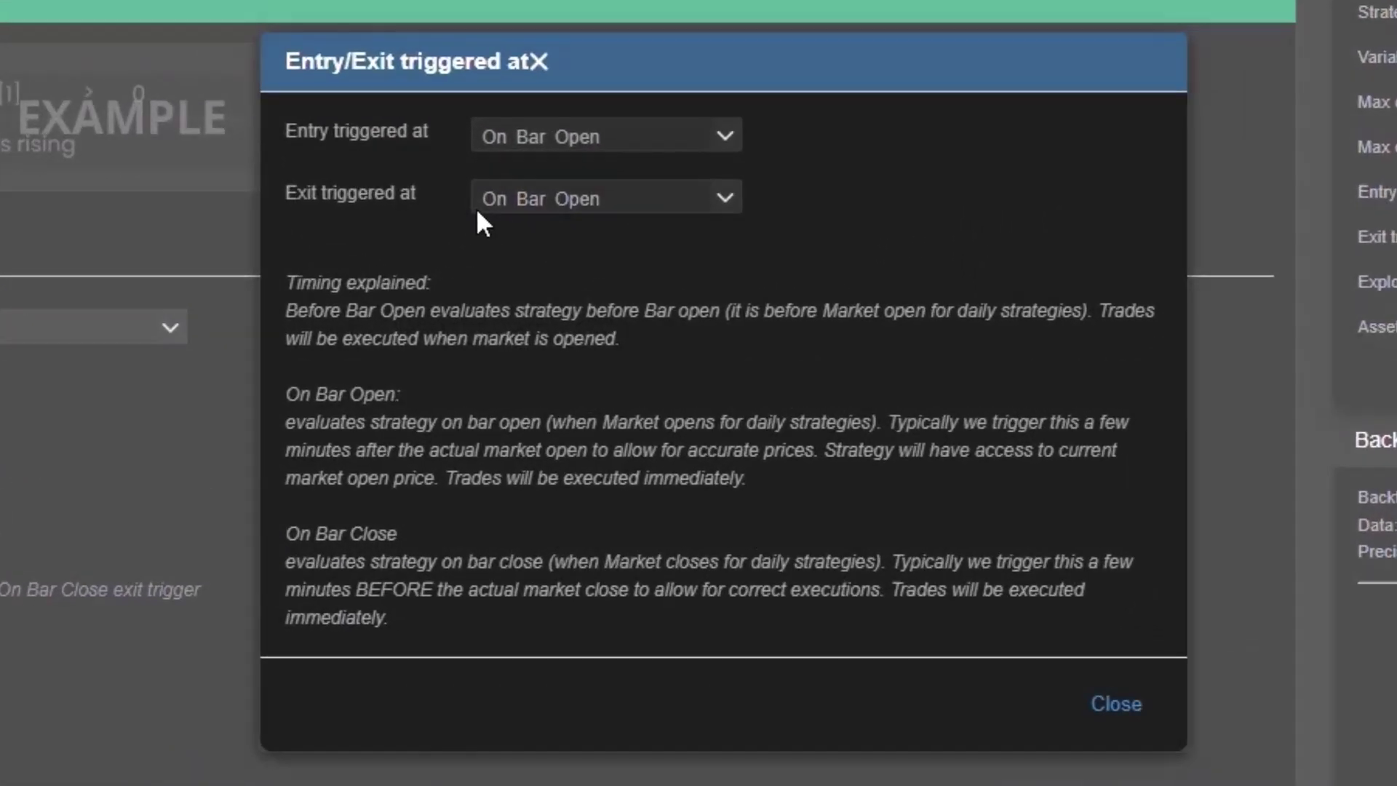
pyautogui.click(618, 140)
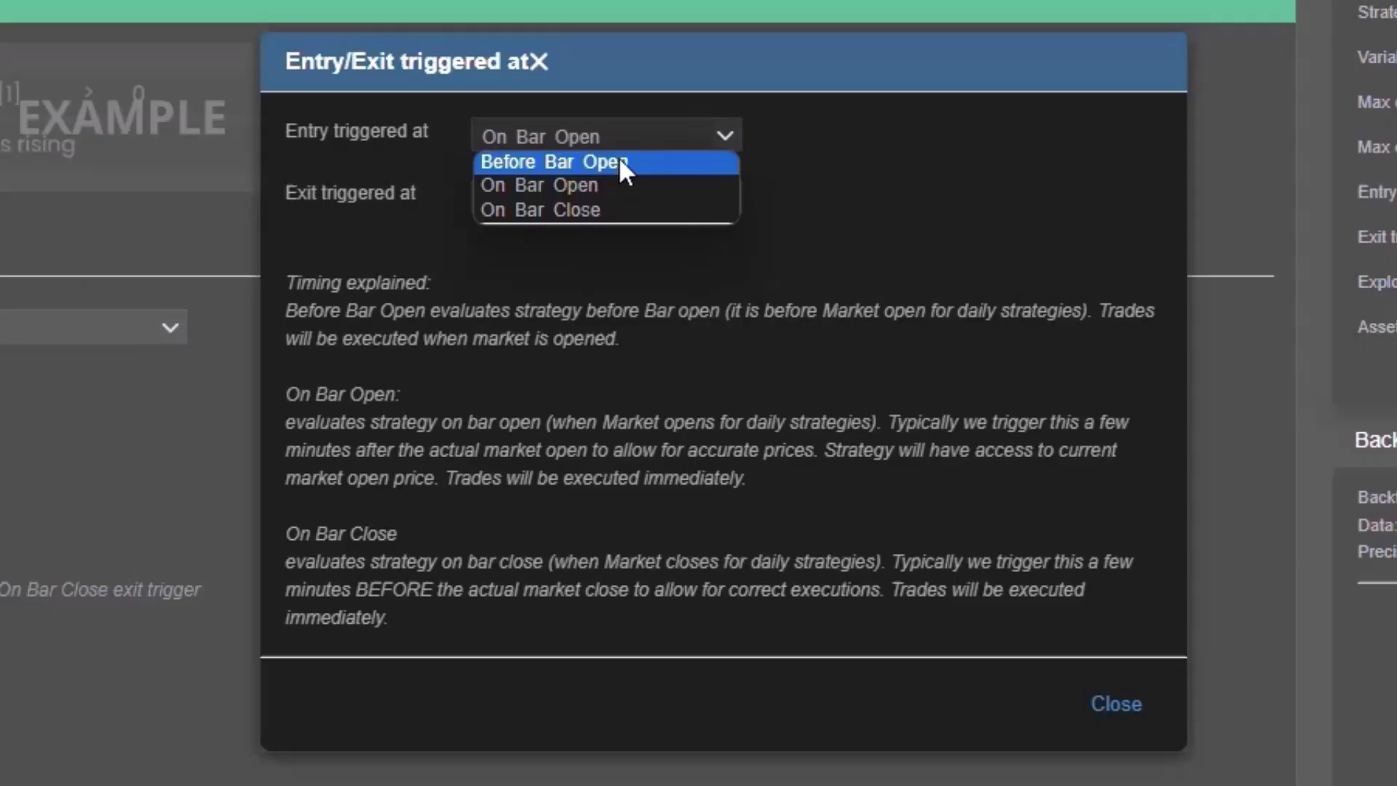
pyautogui.click(623, 163)
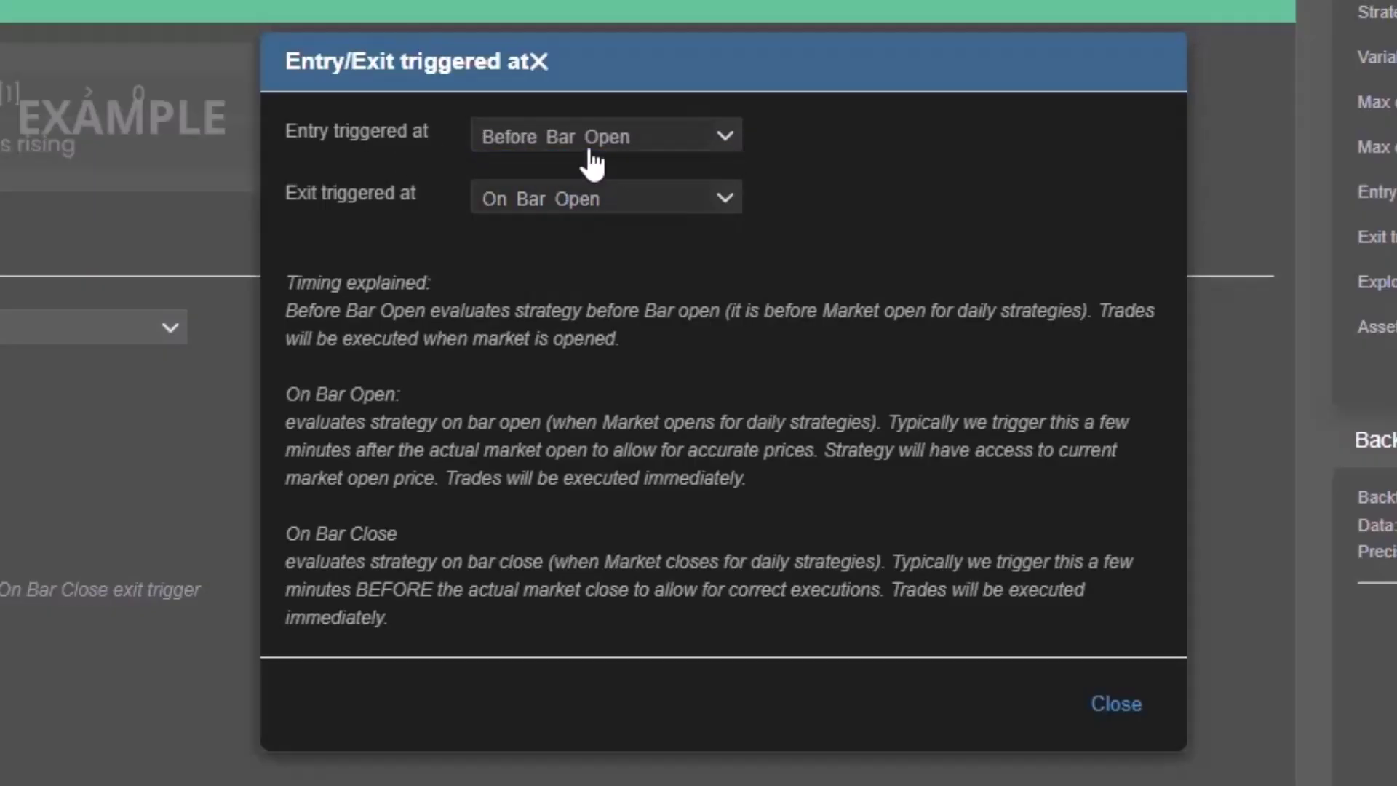
pyautogui.click(626, 207)
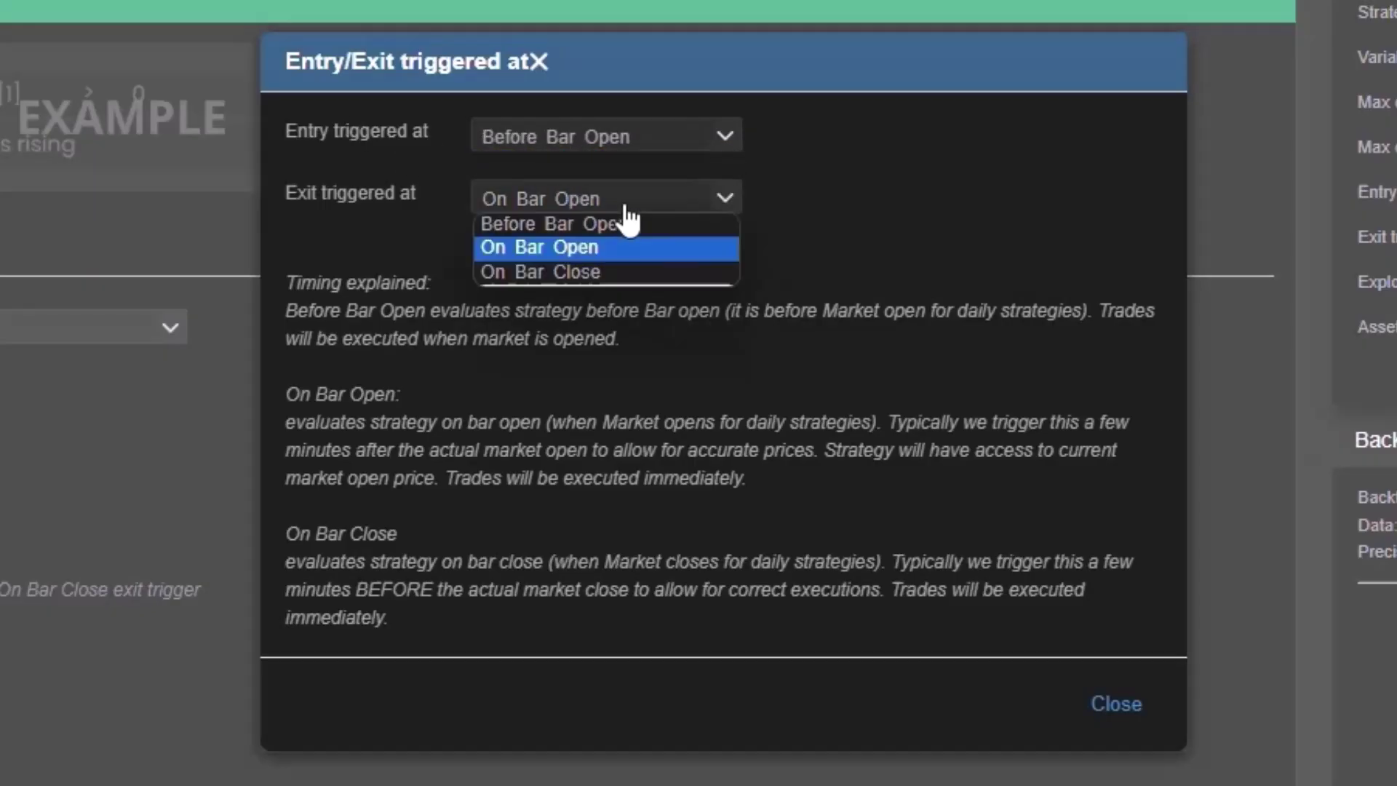
pyautogui.click(612, 270)
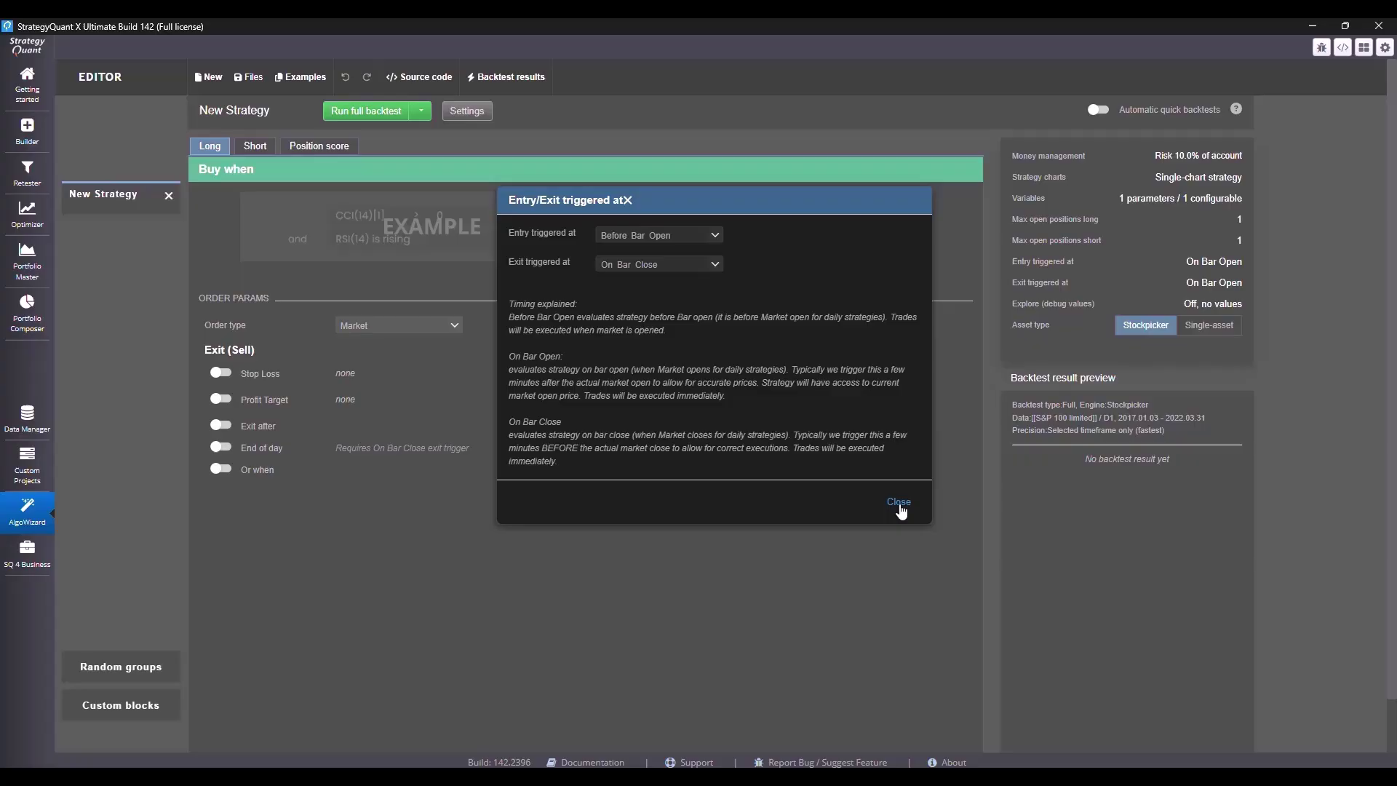
pyautogui.click(900, 504)
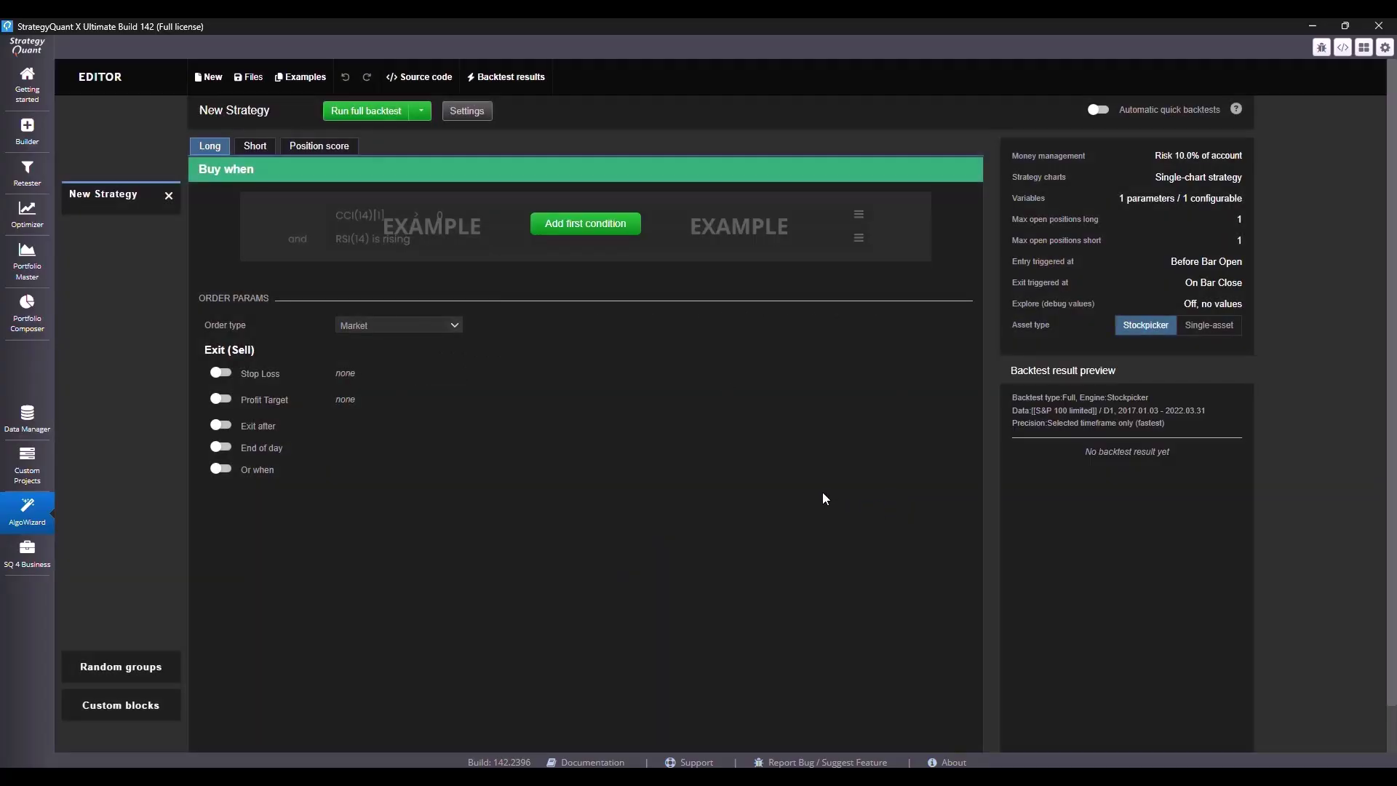
# Add a first buy condition on Close[0] using the Is lower comparison
pyautogui.hotkey('alt', 'Tab')
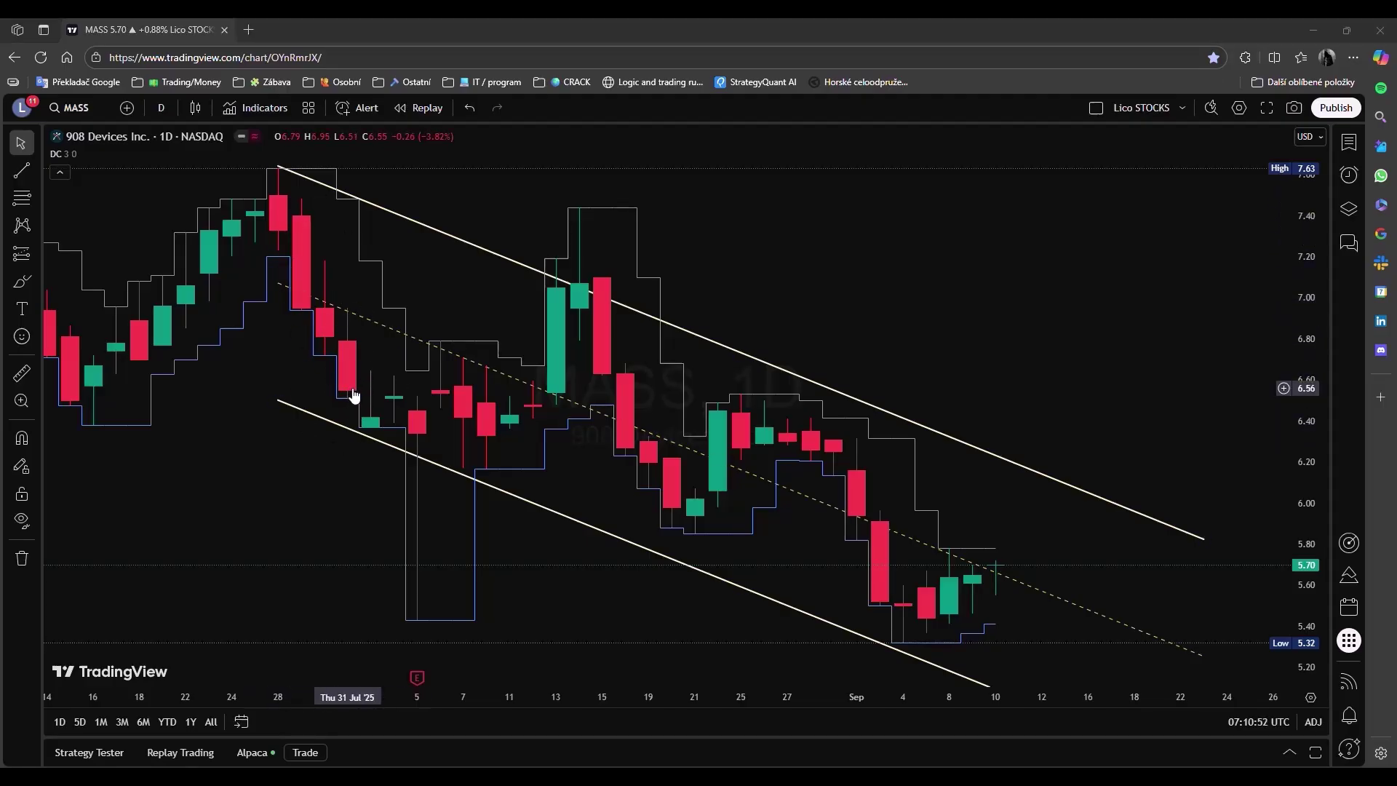
pyautogui.hotkey('alt', 'Tab')
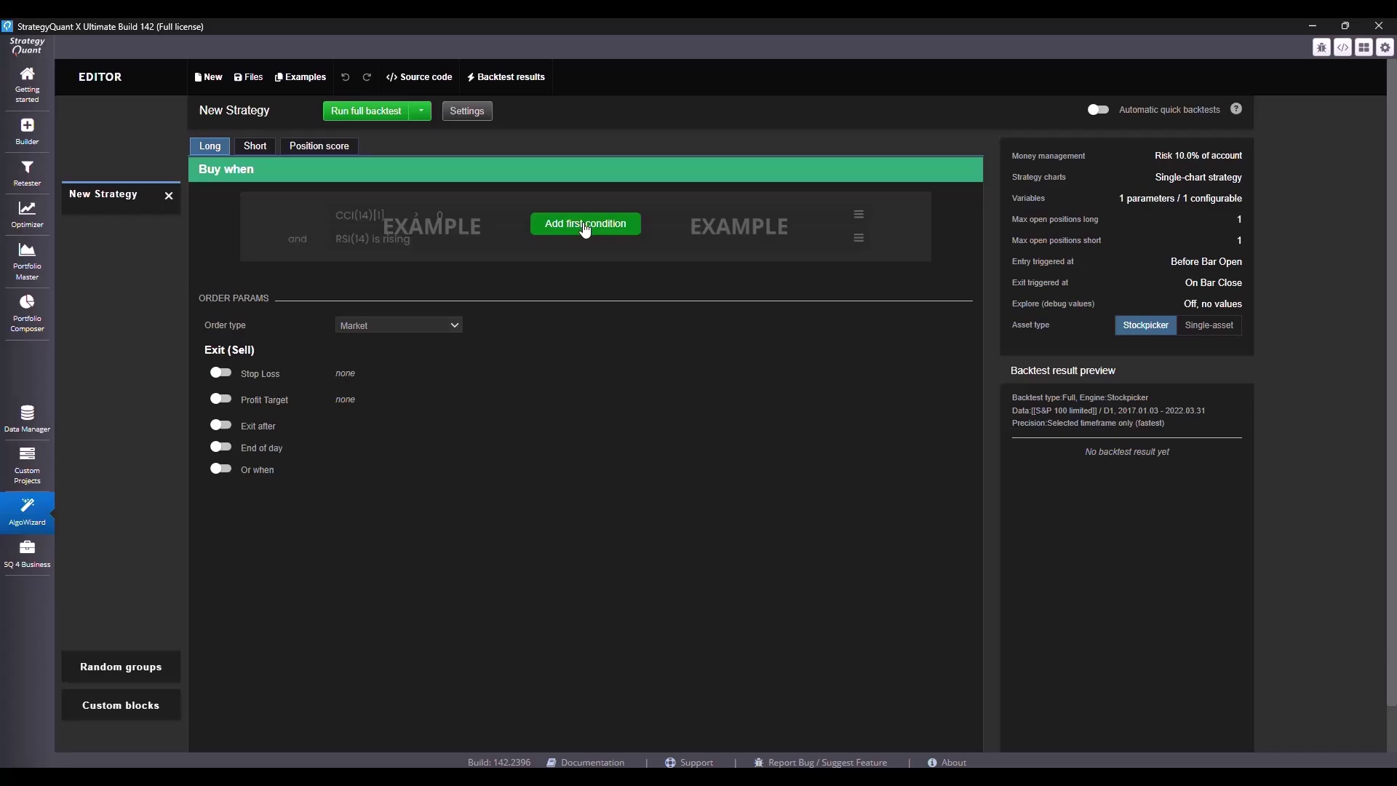
pyautogui.click(587, 229)
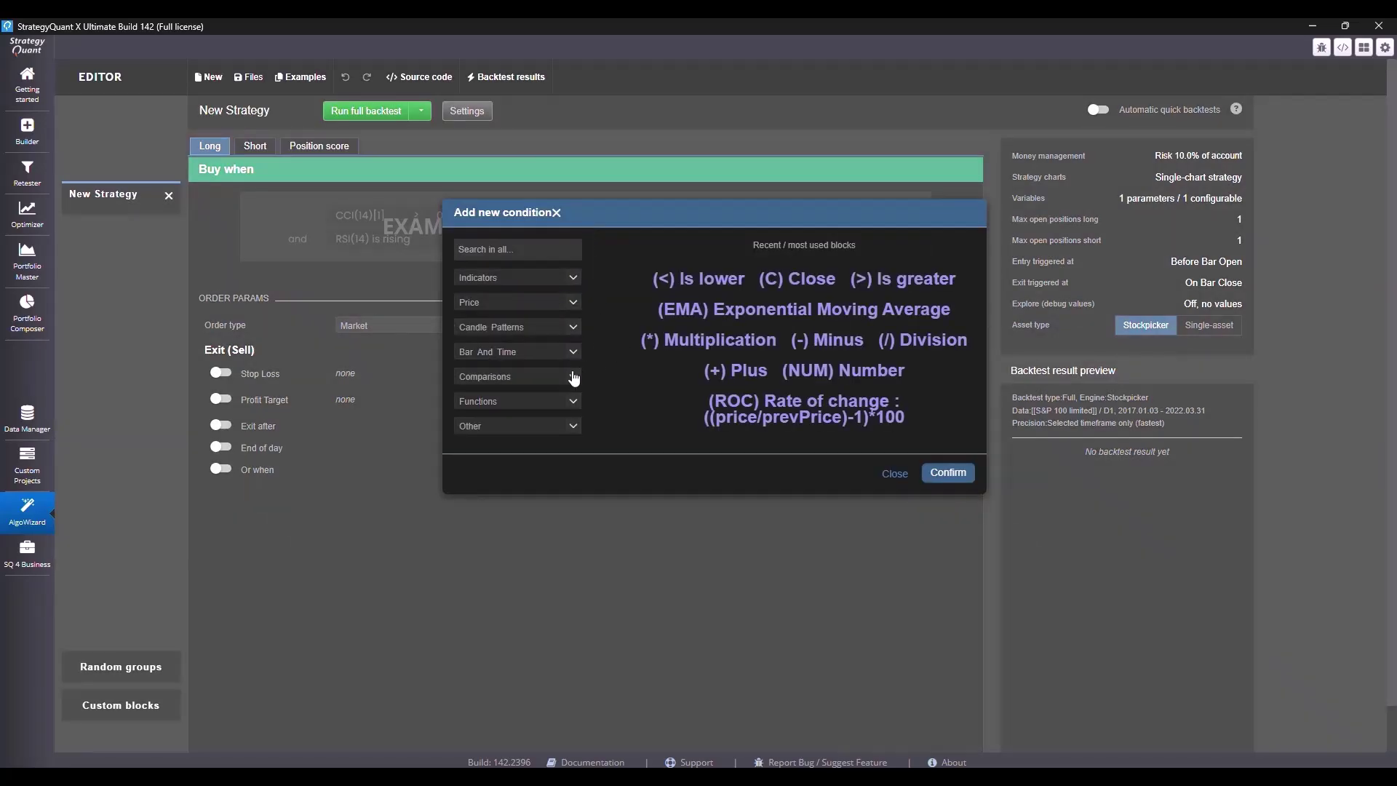
pyautogui.click(572, 303)
pyautogui.click(553, 473)
pyautogui.click(947, 473)
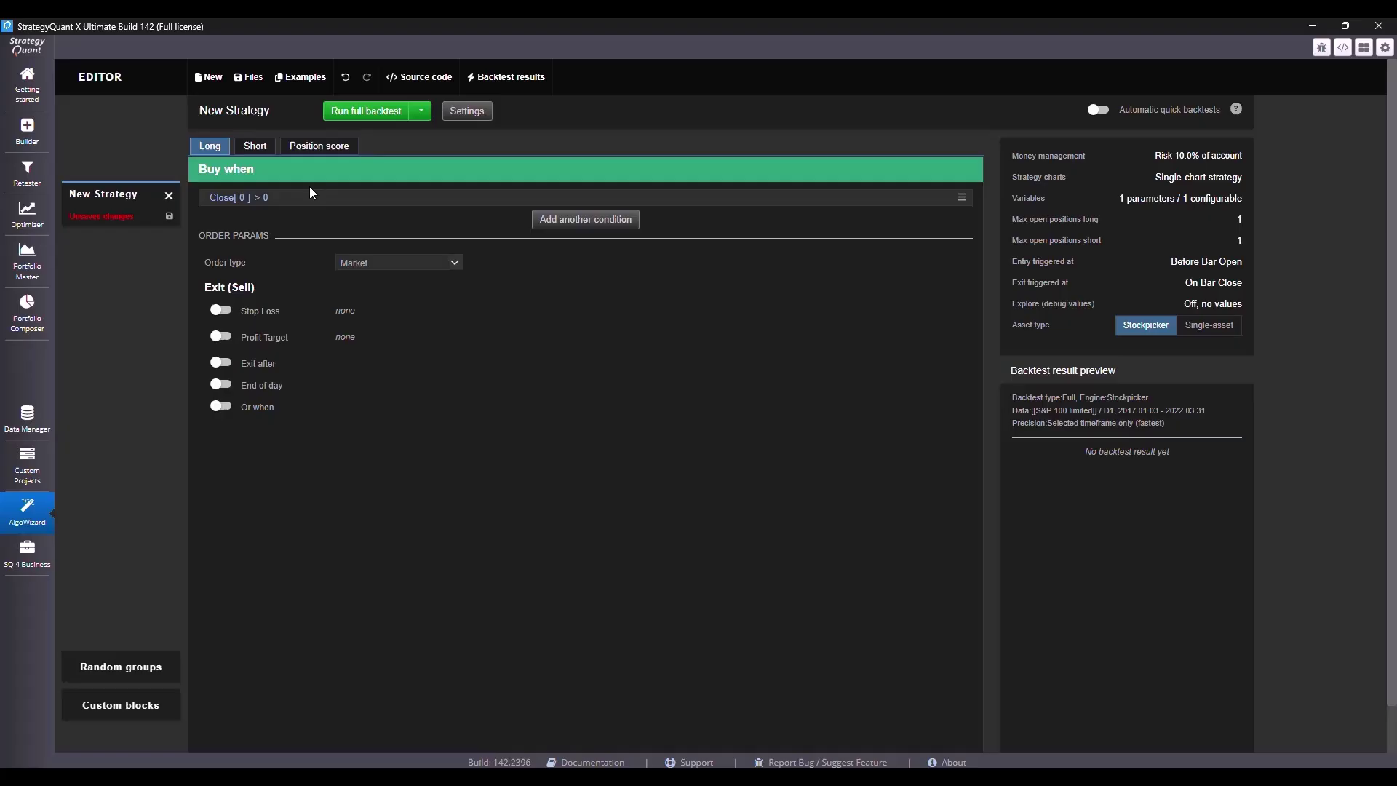
pyautogui.click(258, 197)
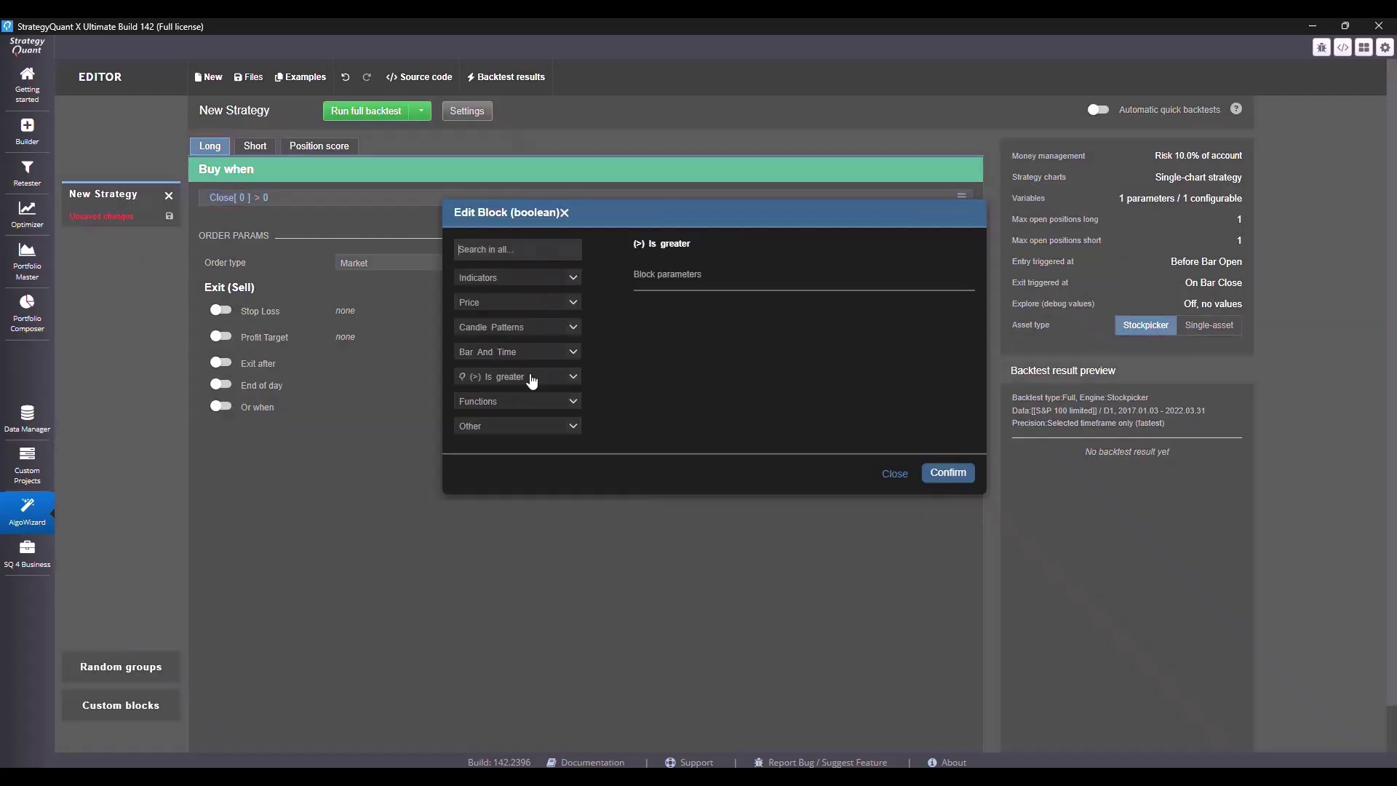
pyautogui.click(579, 384)
pyautogui.click(556, 443)
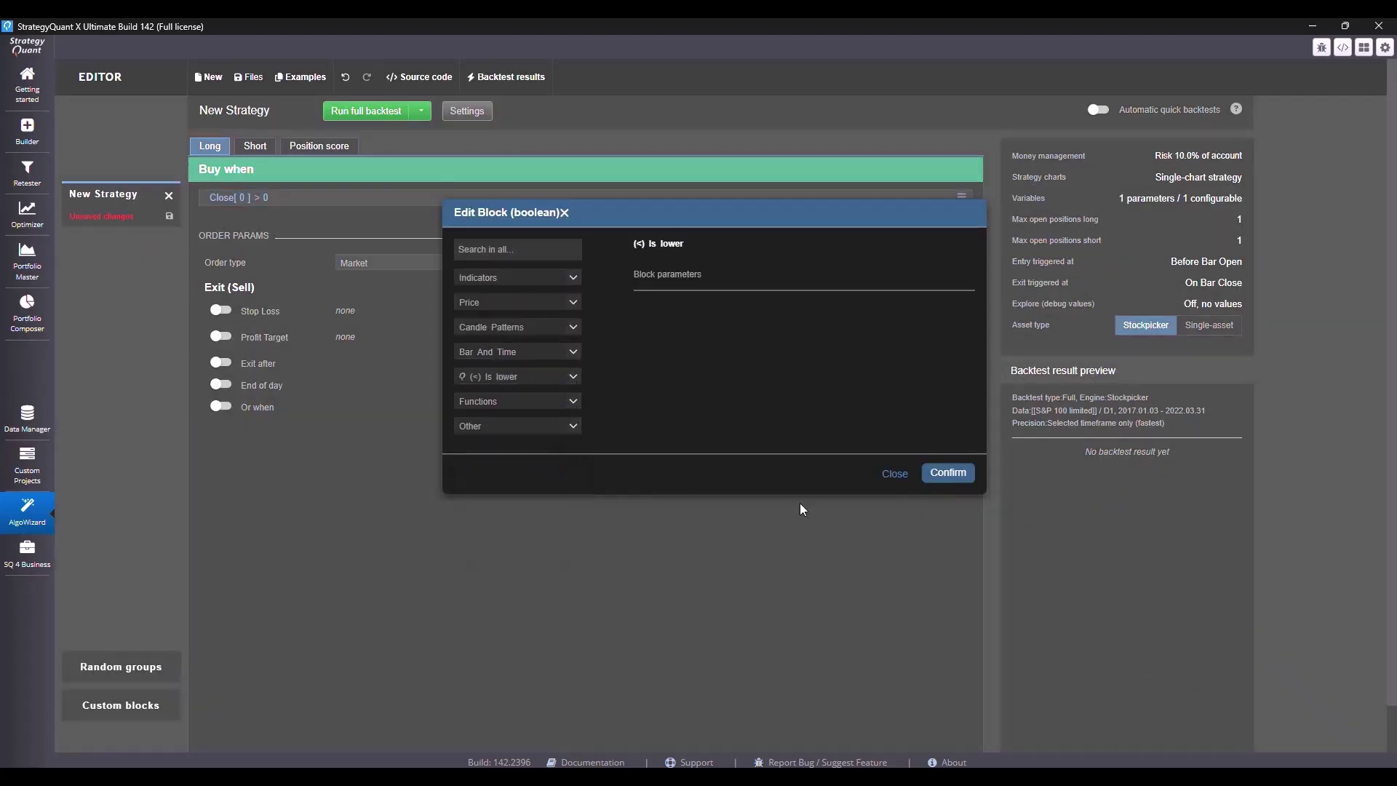
pyautogui.click(954, 475)
# Set the condition's right side to Open[0] multiplied by 0.97
pyautogui.click(264, 197)
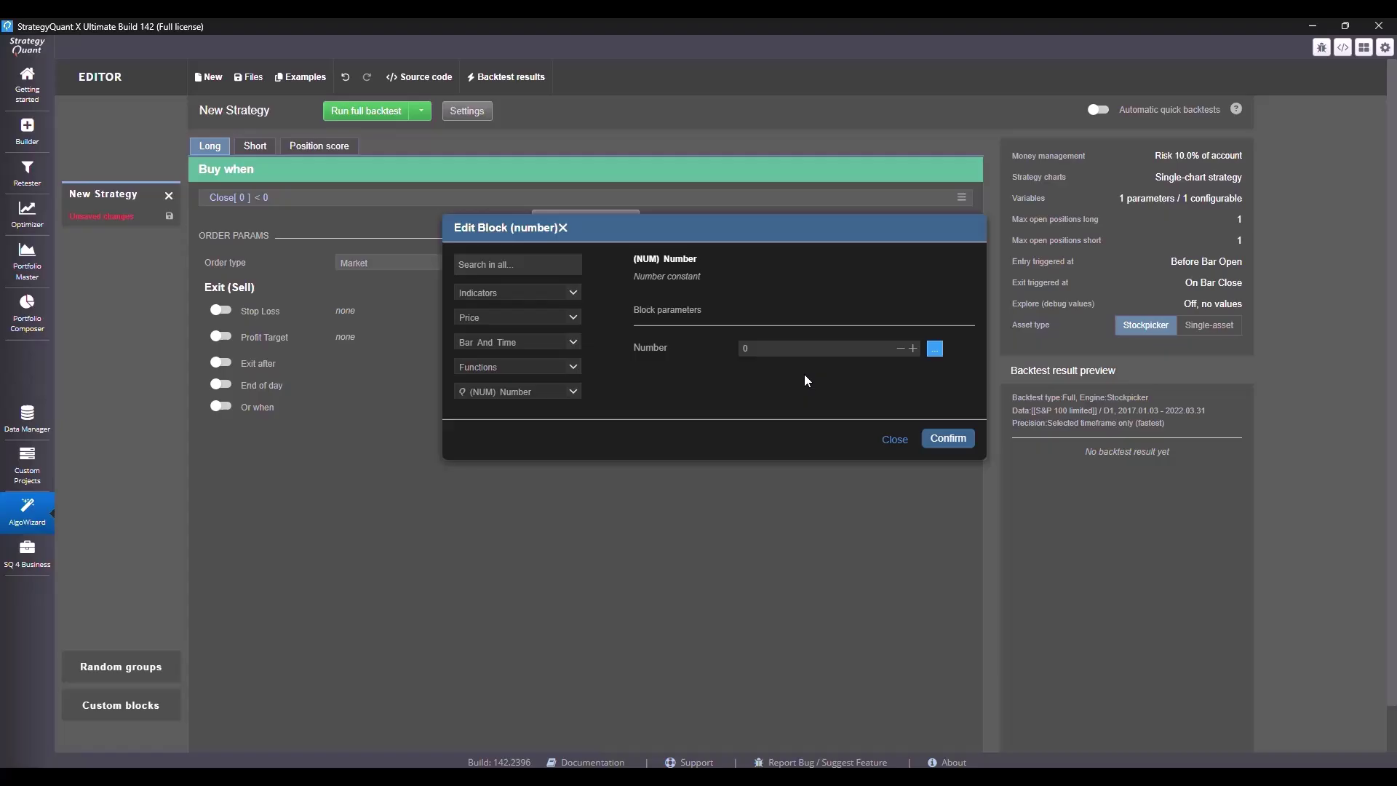
pyautogui.click(573, 366)
pyautogui.click(539, 401)
pyautogui.click(948, 439)
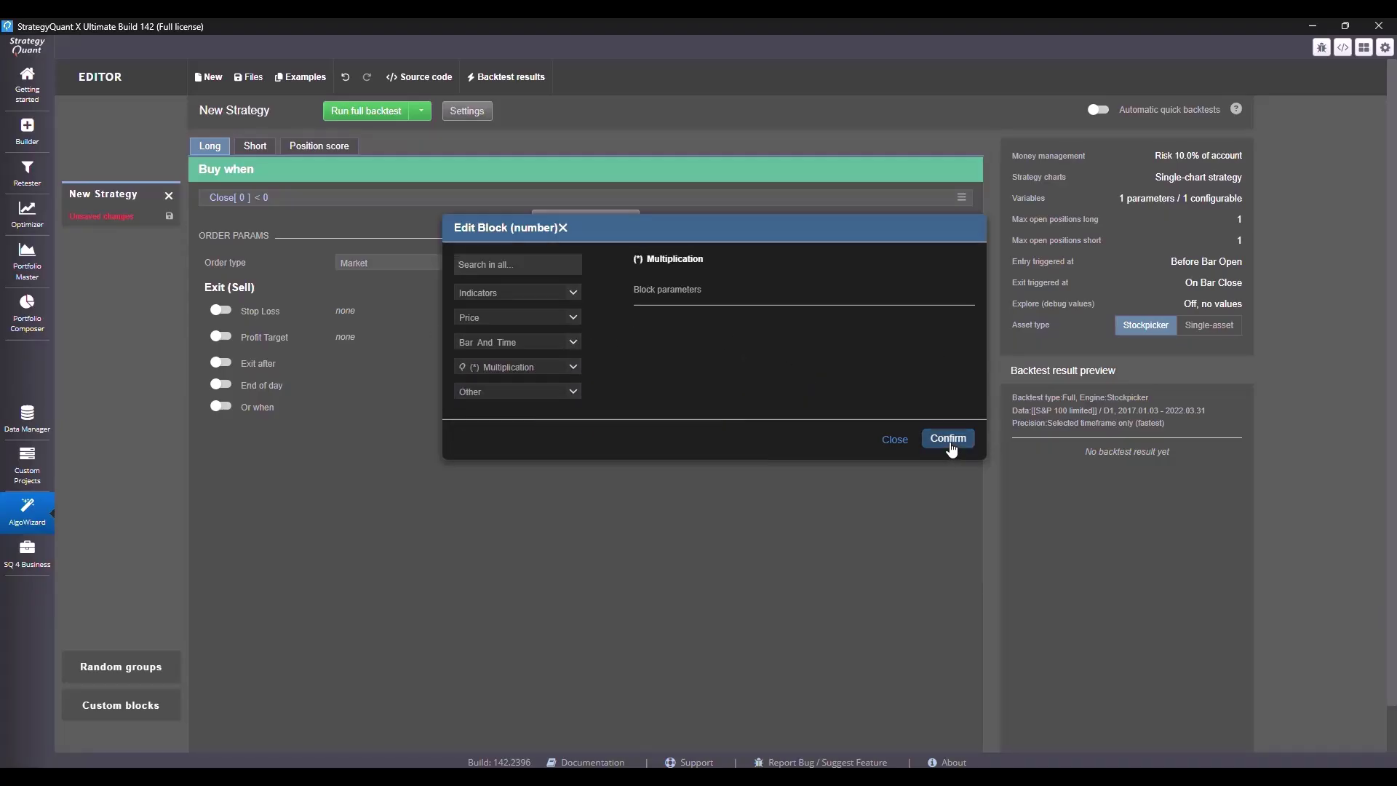
pyautogui.click(276, 197)
pyautogui.click(573, 313)
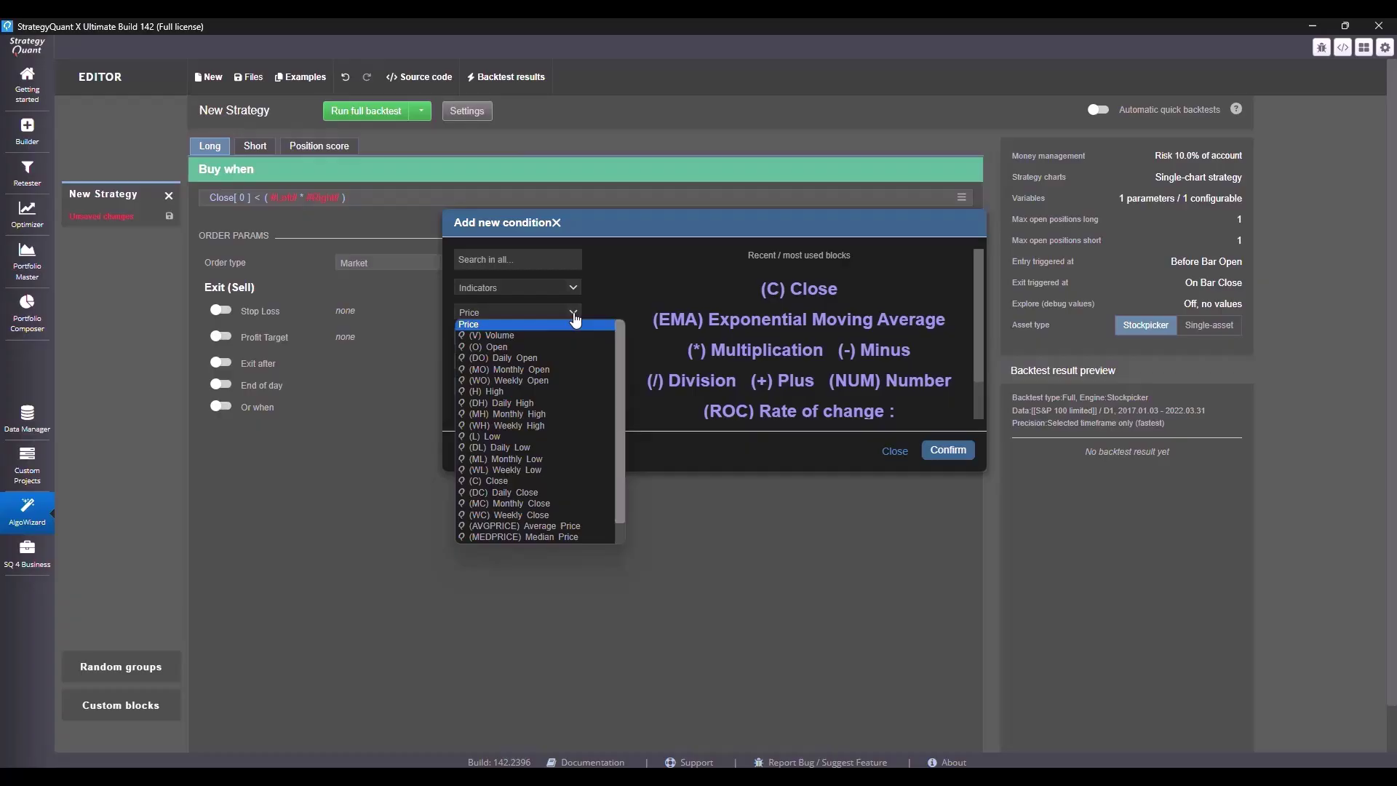
pyautogui.click(551, 359)
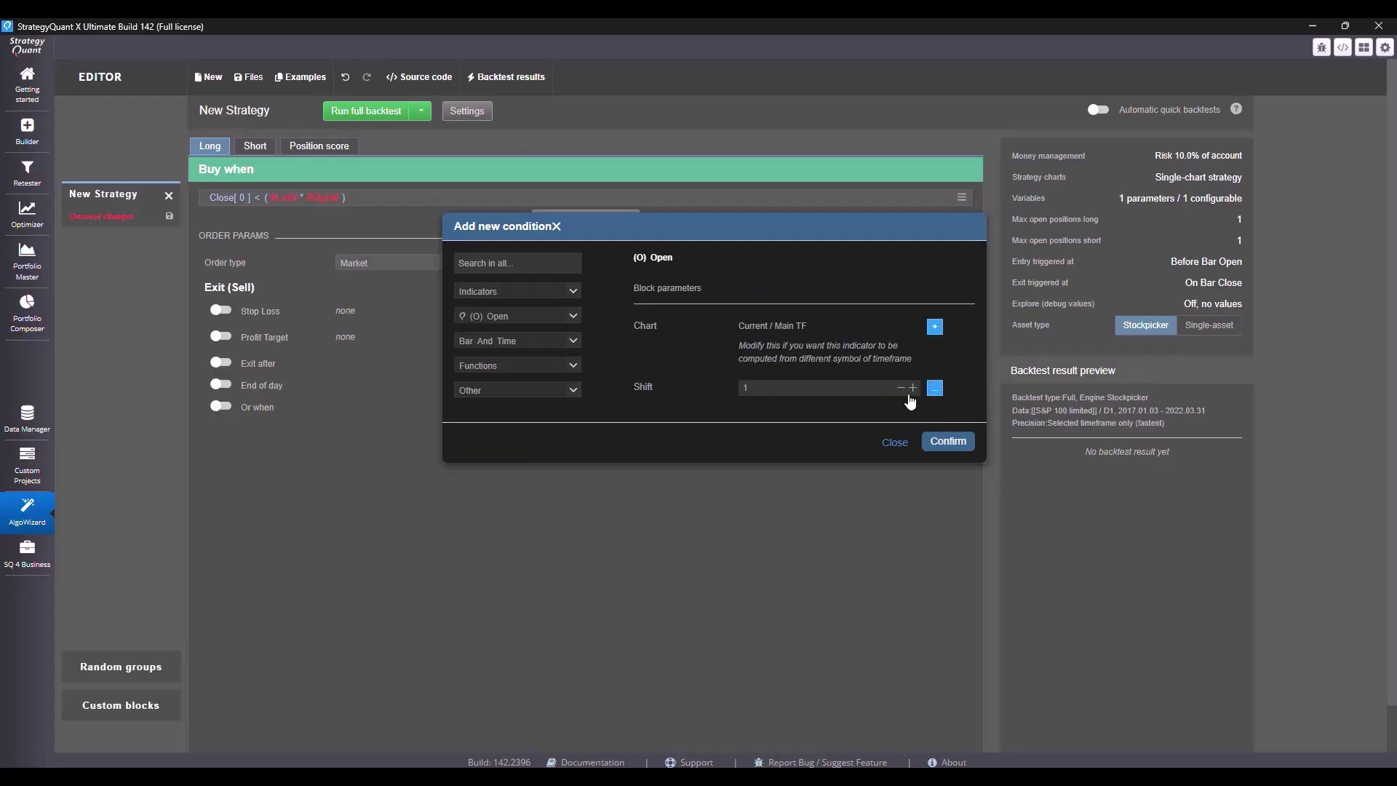
pyautogui.click(939, 442)
pyautogui.click(340, 197)
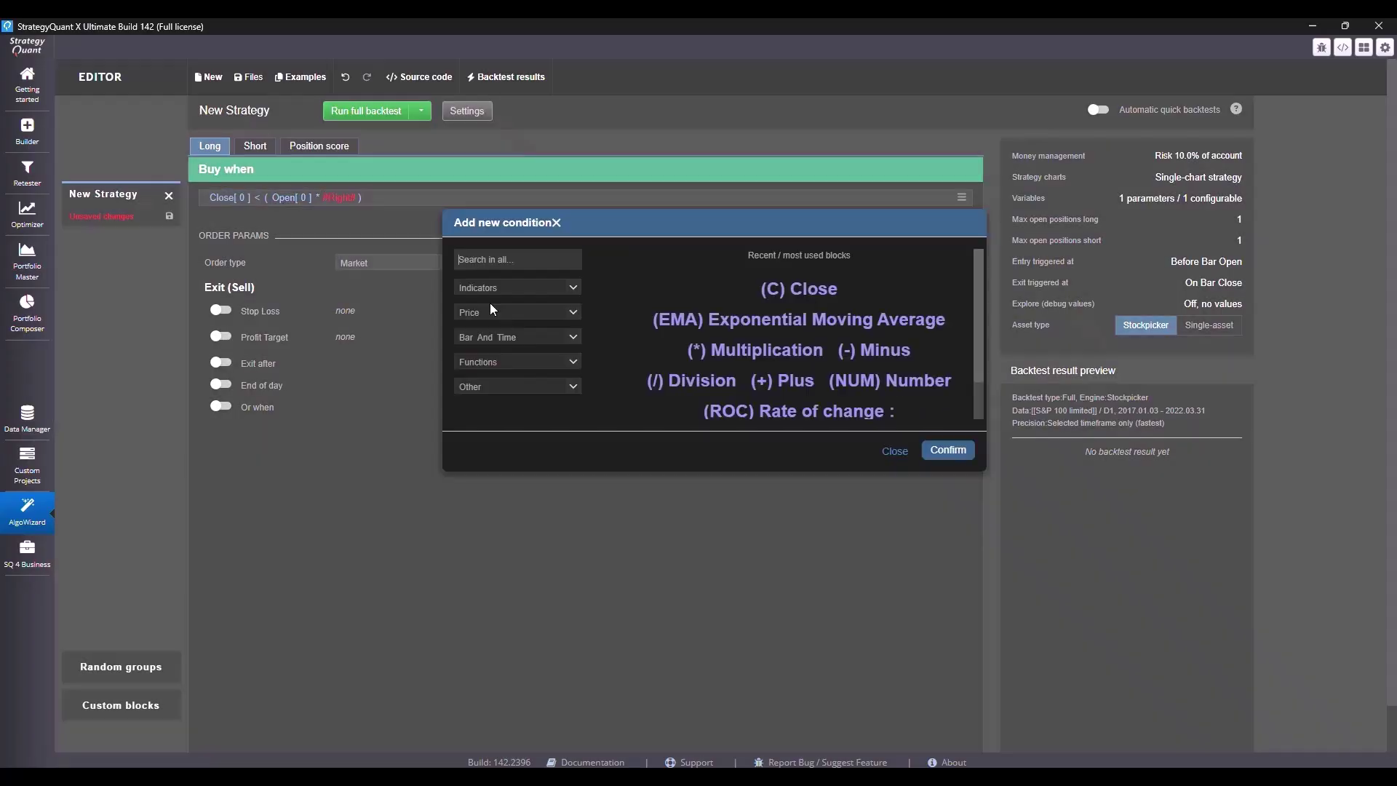
pyautogui.click(545, 387)
pyautogui.click(536, 406)
pyautogui.click(764, 351)
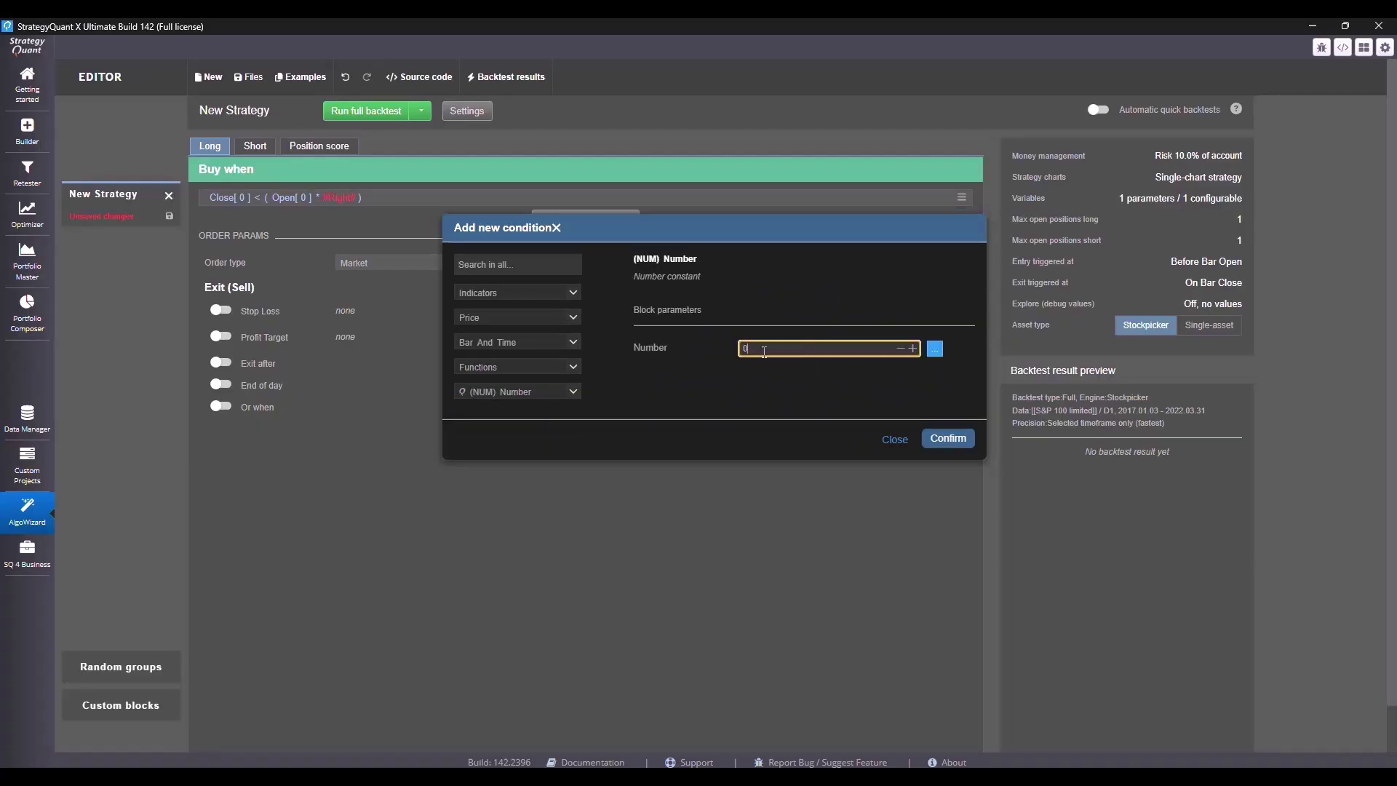
pyautogui.write('.97')
pyautogui.click(944, 443)
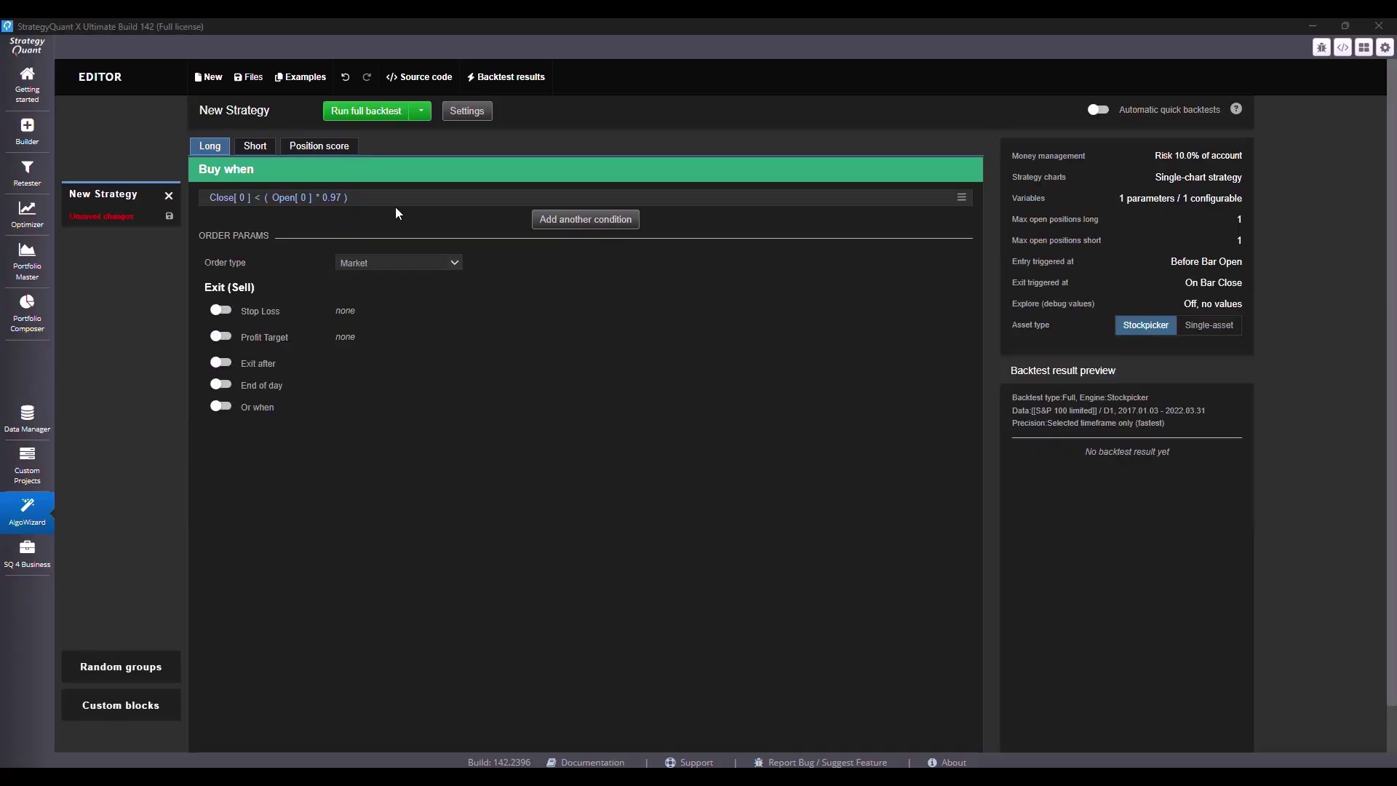
# Add a second buy condition on Close[0] with a less-than comparison
pyautogui.hotkey('alt', 'Tab')
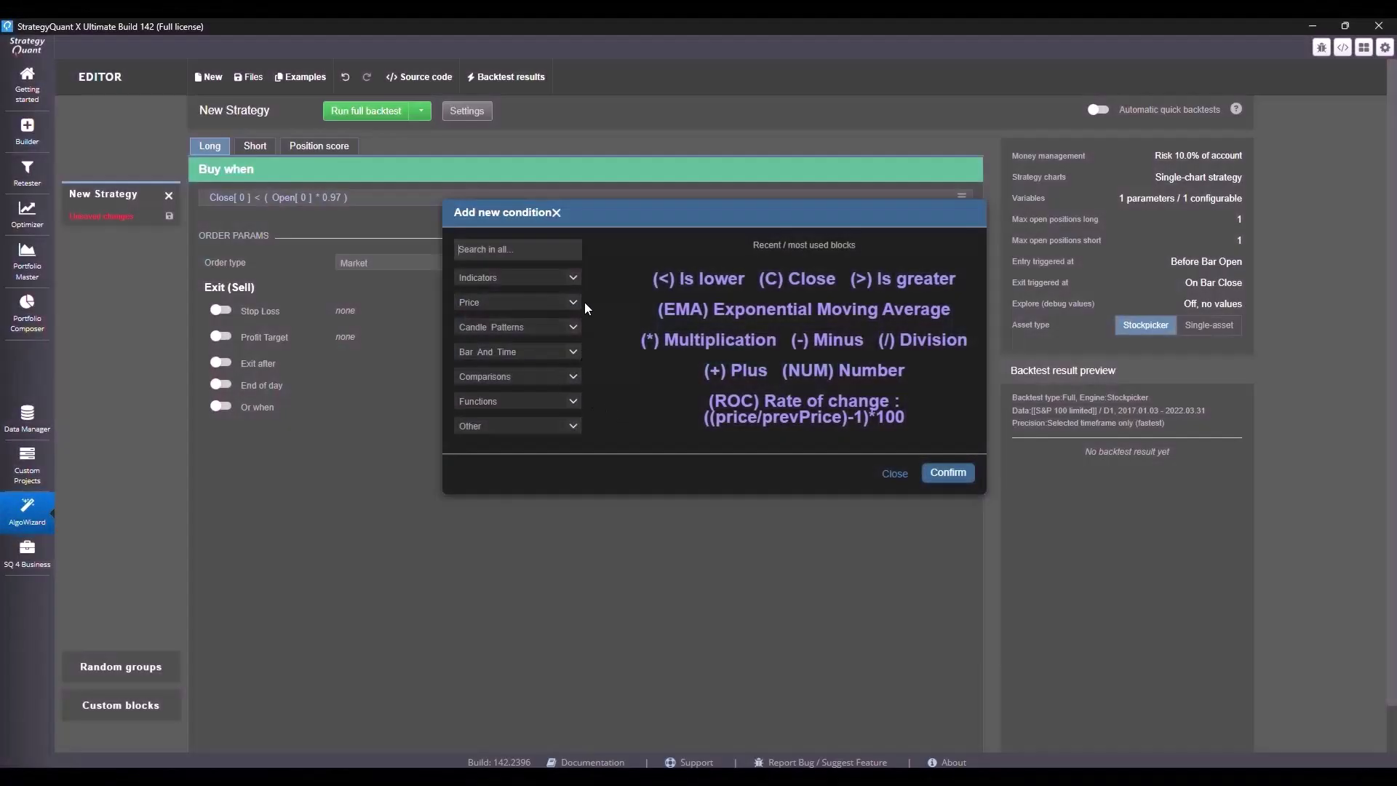
pyautogui.click(578, 303)
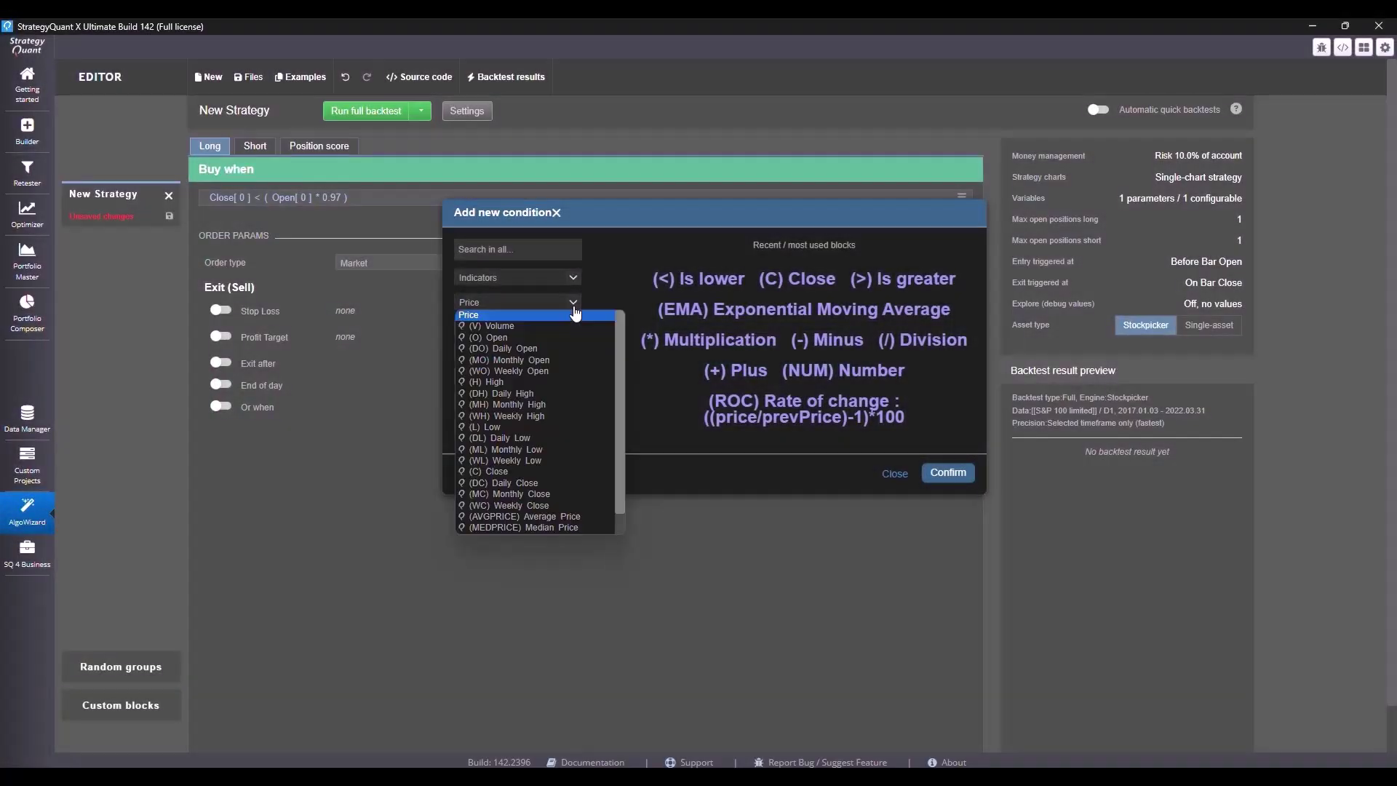
pyautogui.click(563, 477)
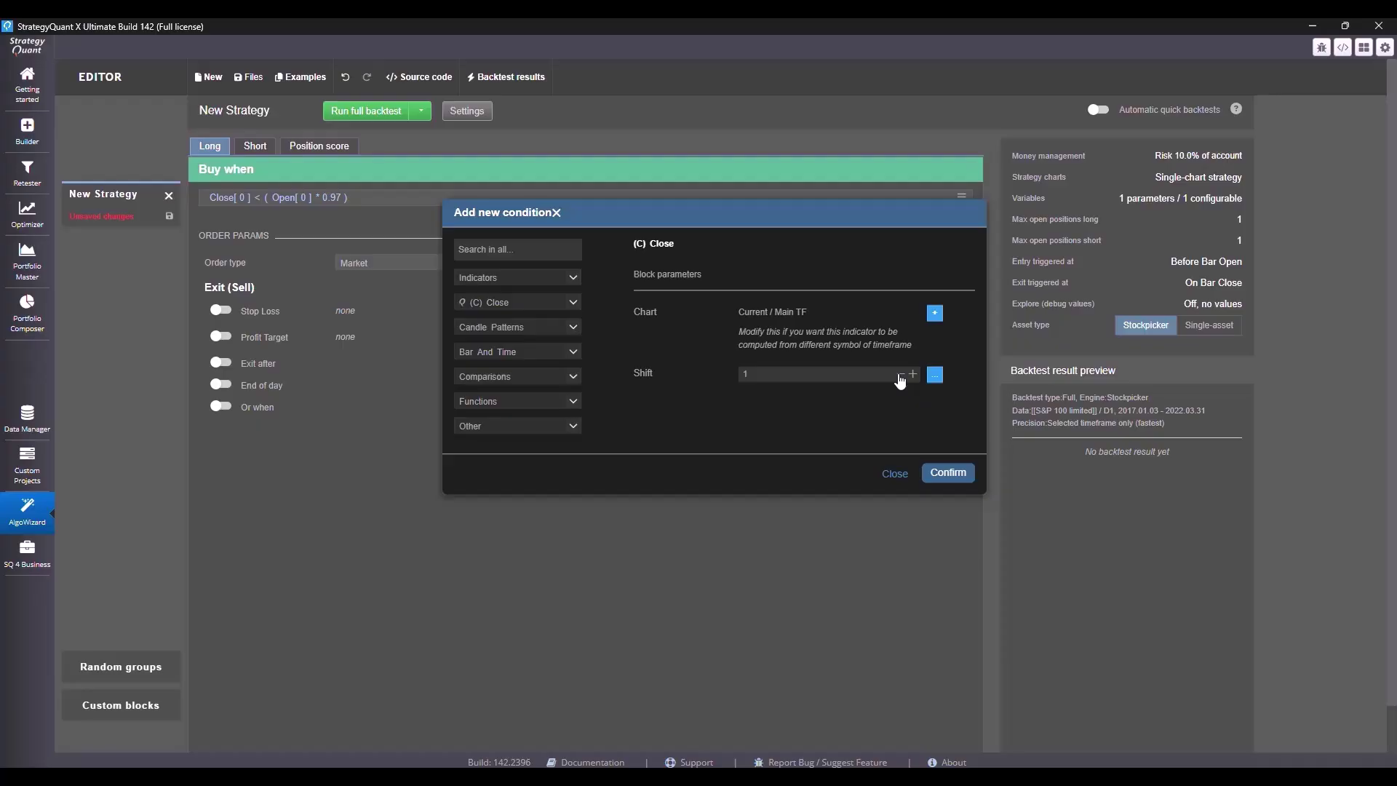
pyautogui.press('Return')
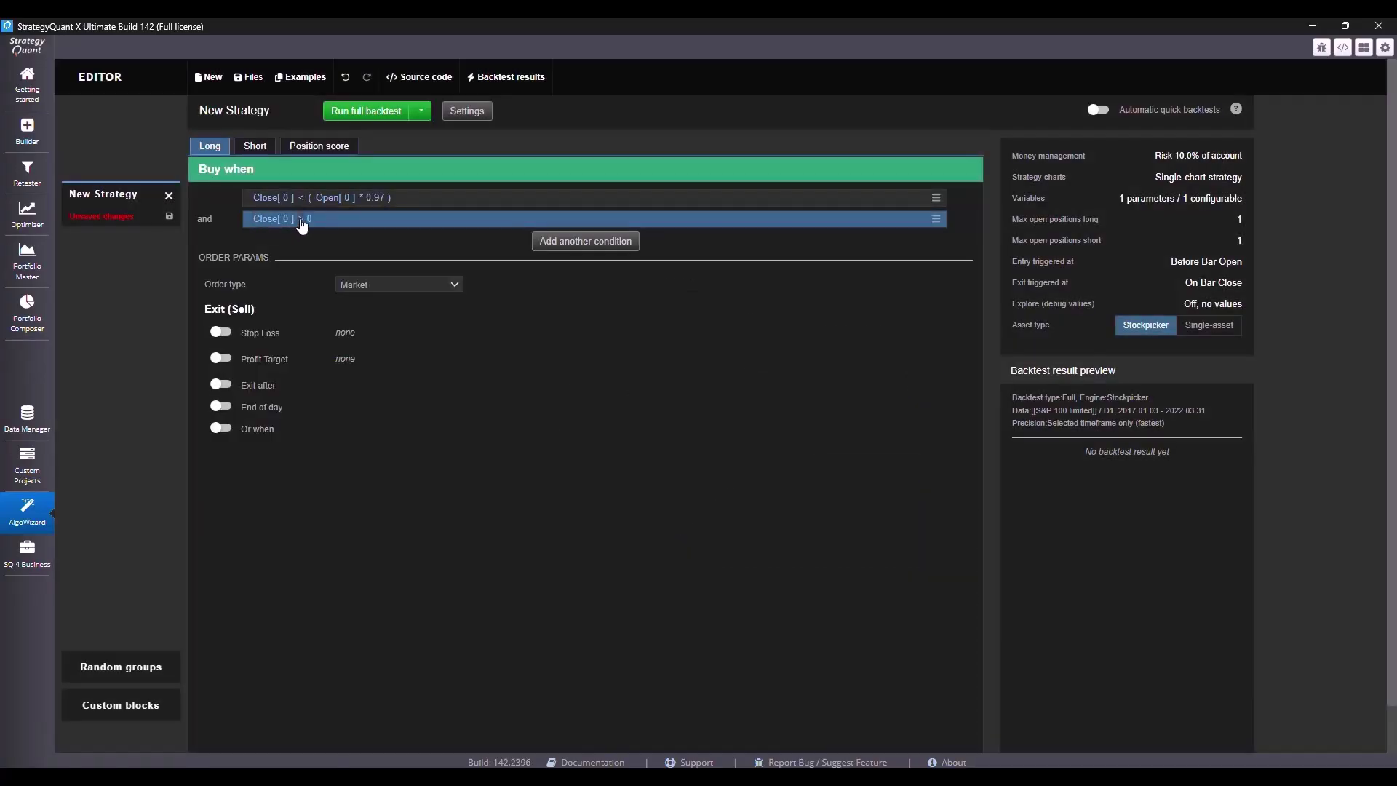
pyautogui.click(301, 221)
pyautogui.click(573, 379)
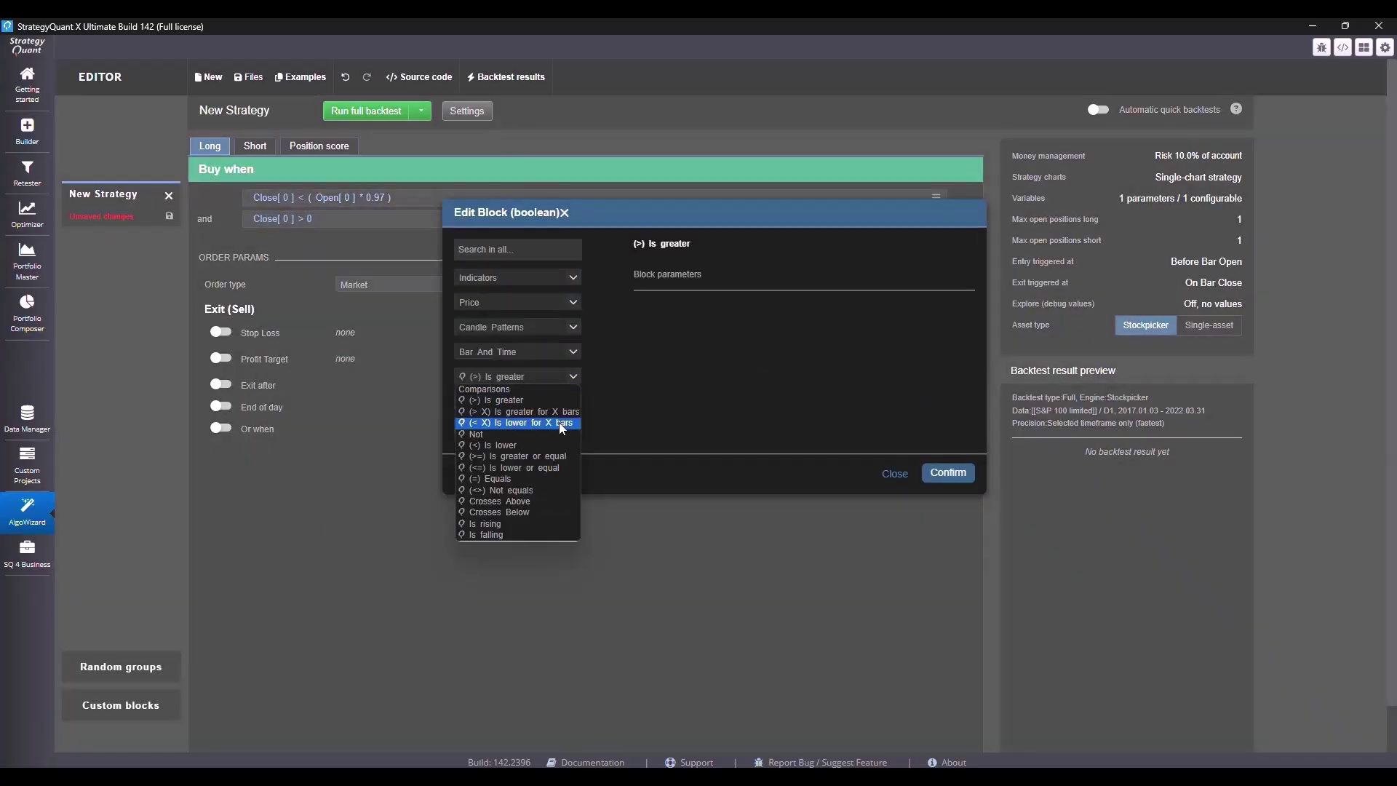
pyautogui.click(546, 443)
pyautogui.press('Return')
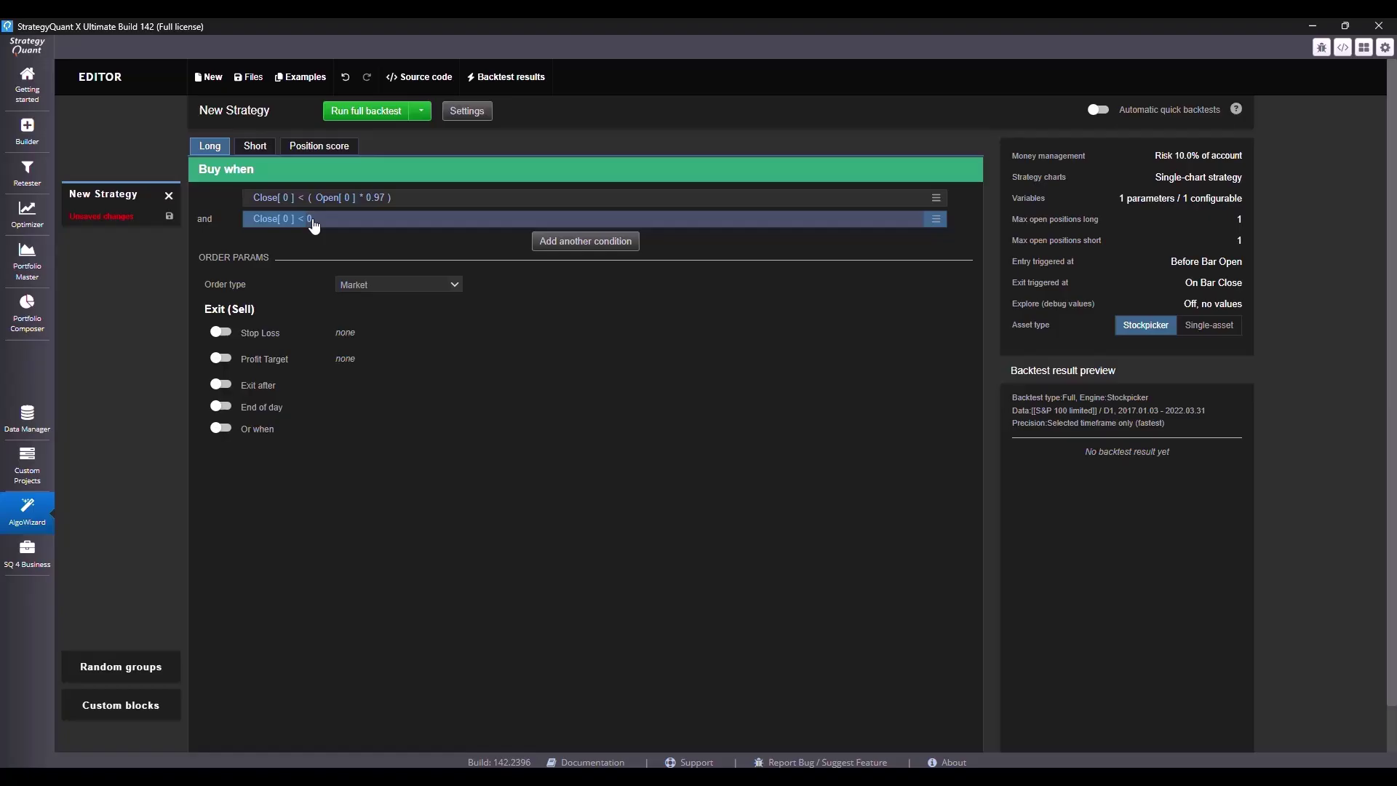
# Compare it against the lowest value of Low over 3 bars, MIN(3)[1]
pyautogui.click(309, 219)
pyautogui.click(574, 368)
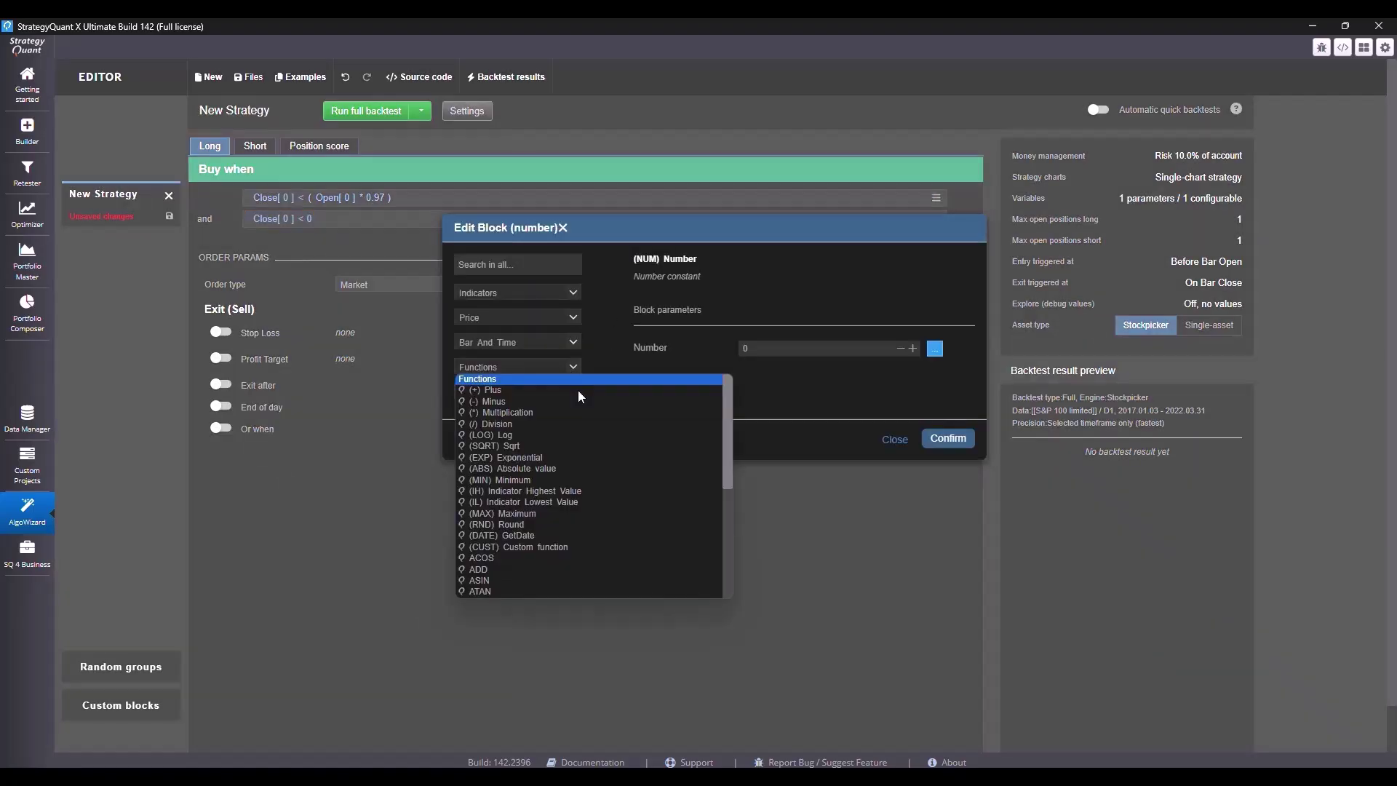
pyautogui.scroll(-3, 597, 465)
pyautogui.click(598, 480)
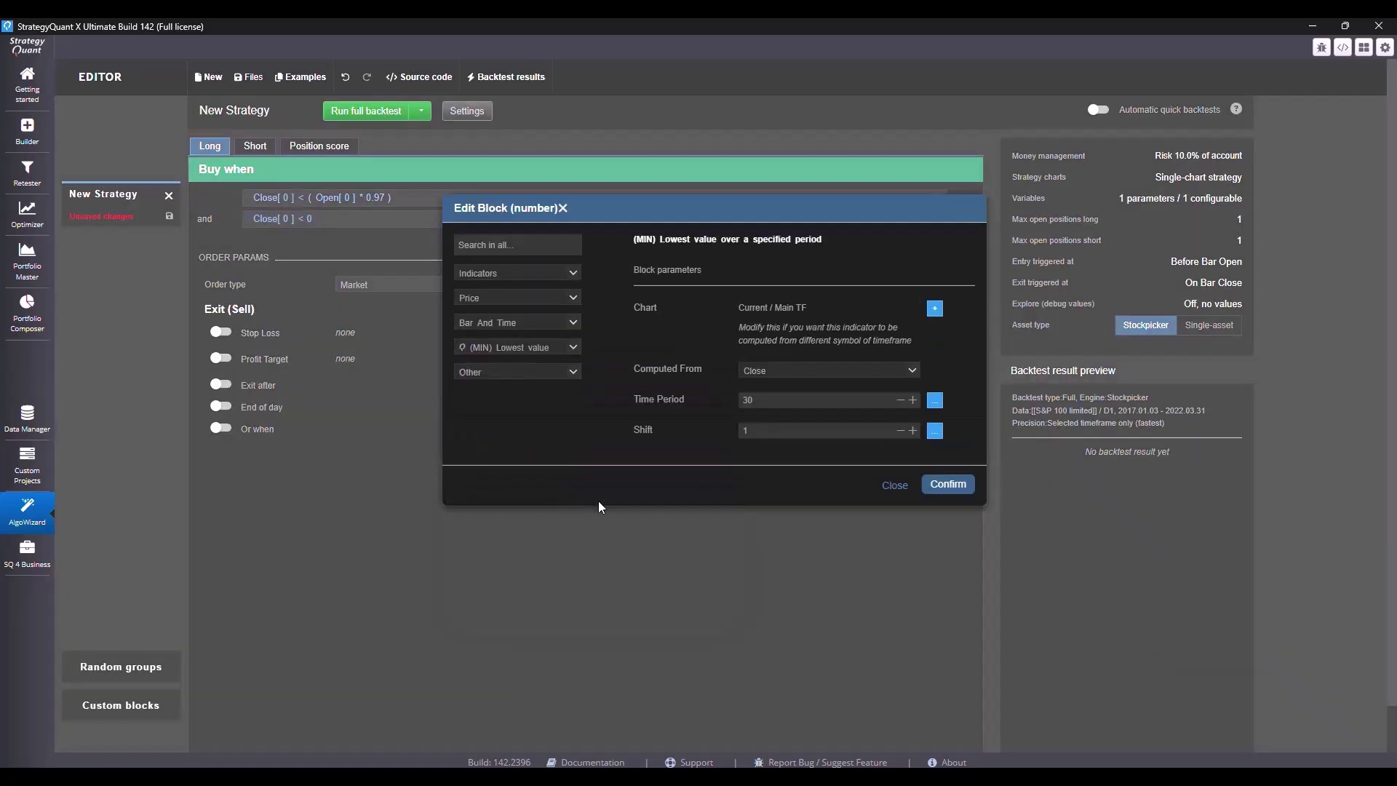
pyautogui.click(815, 376)
pyautogui.click(806, 415)
pyautogui.click(665, 399)
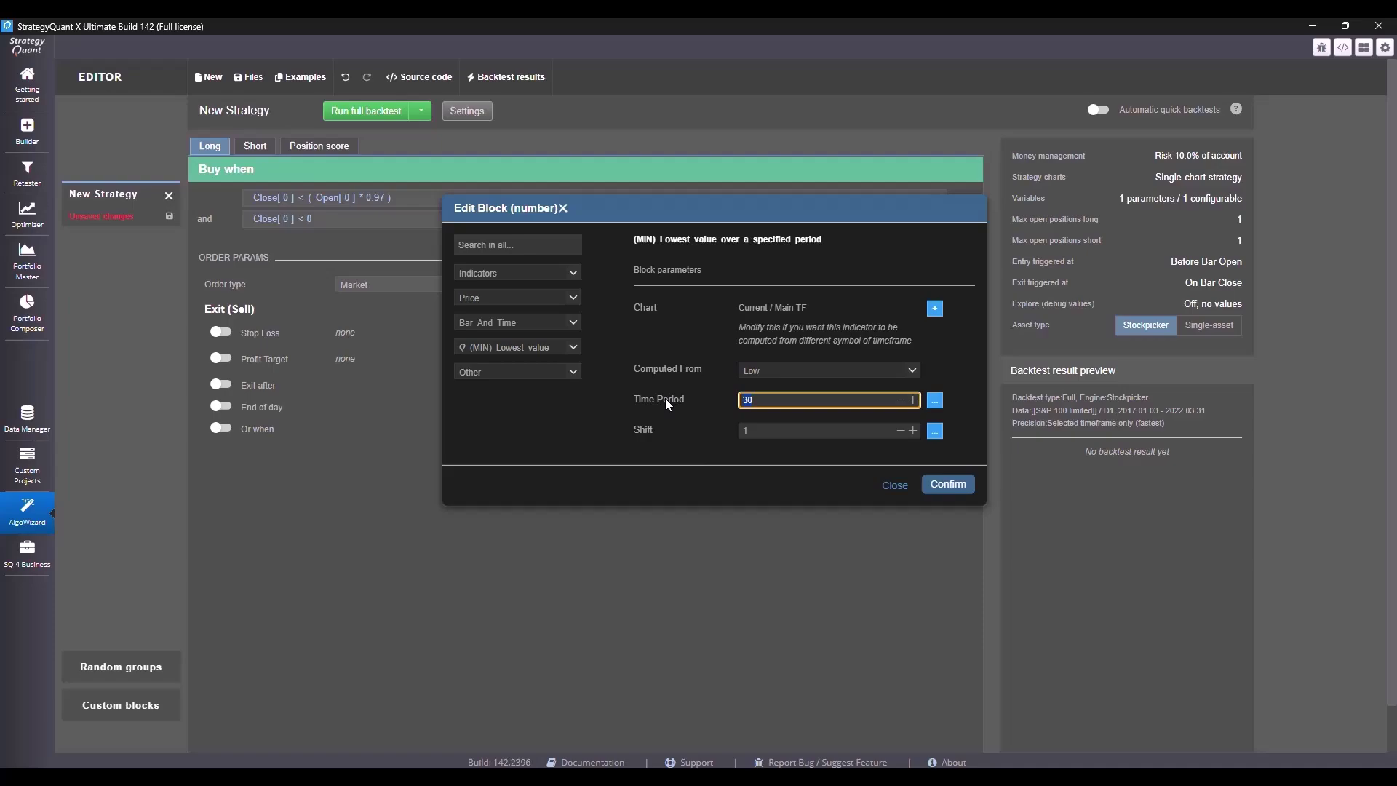
pyautogui.write('3')
pyautogui.click(954, 484)
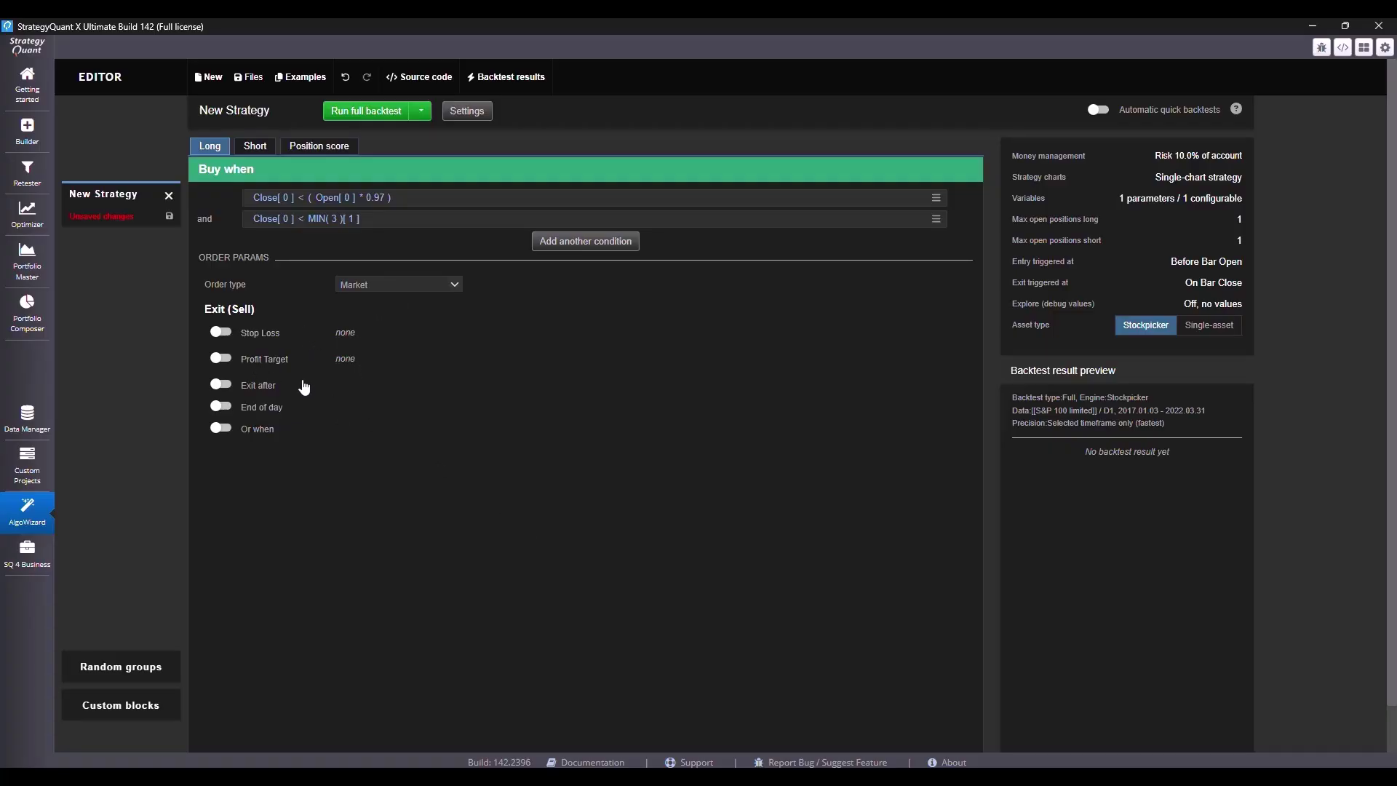
pyautogui.hotkey('alt', 'Tab')
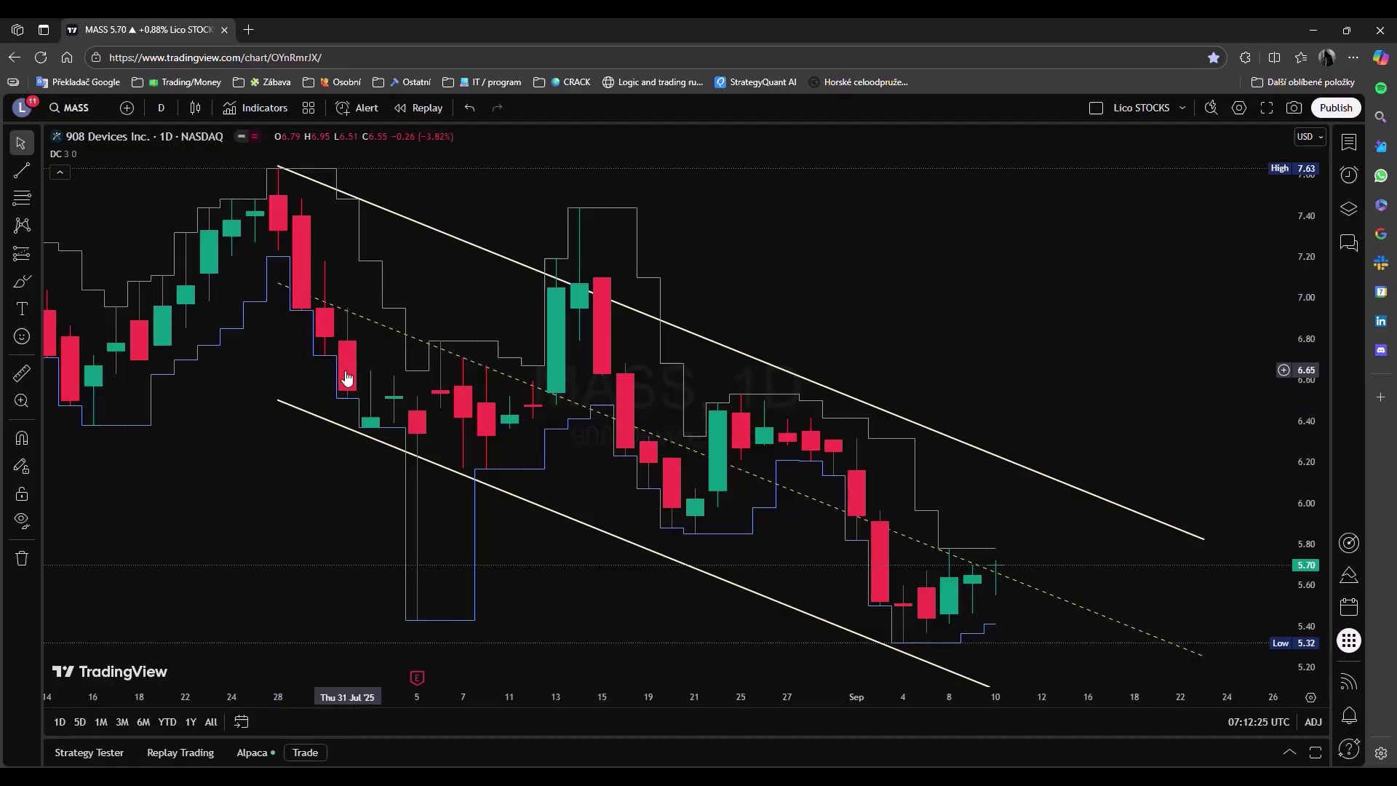
# Draw a short horizontal yellow trend line across the late-July lows near 6.4
pyautogui.click(21, 170)
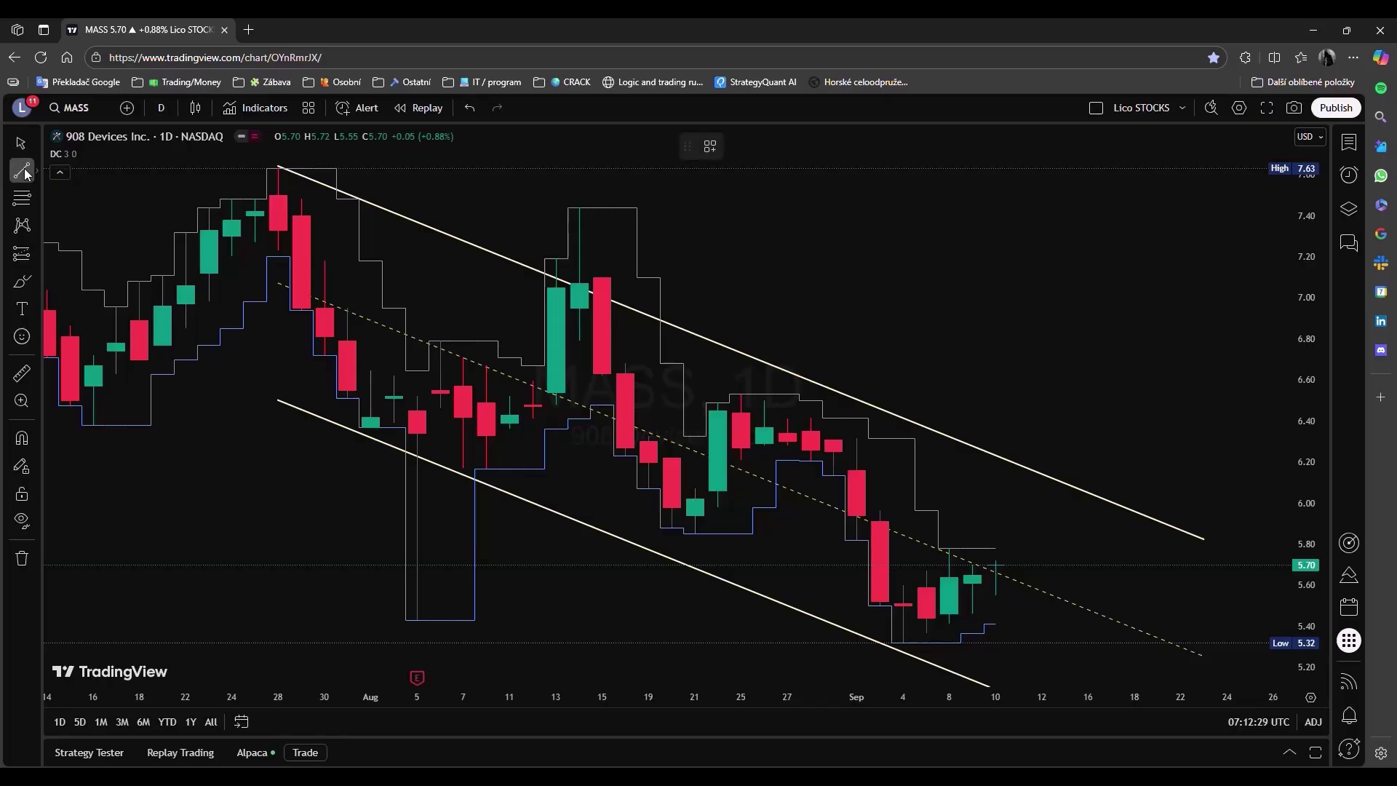
pyautogui.click(279, 417)
pyautogui.click(443, 418)
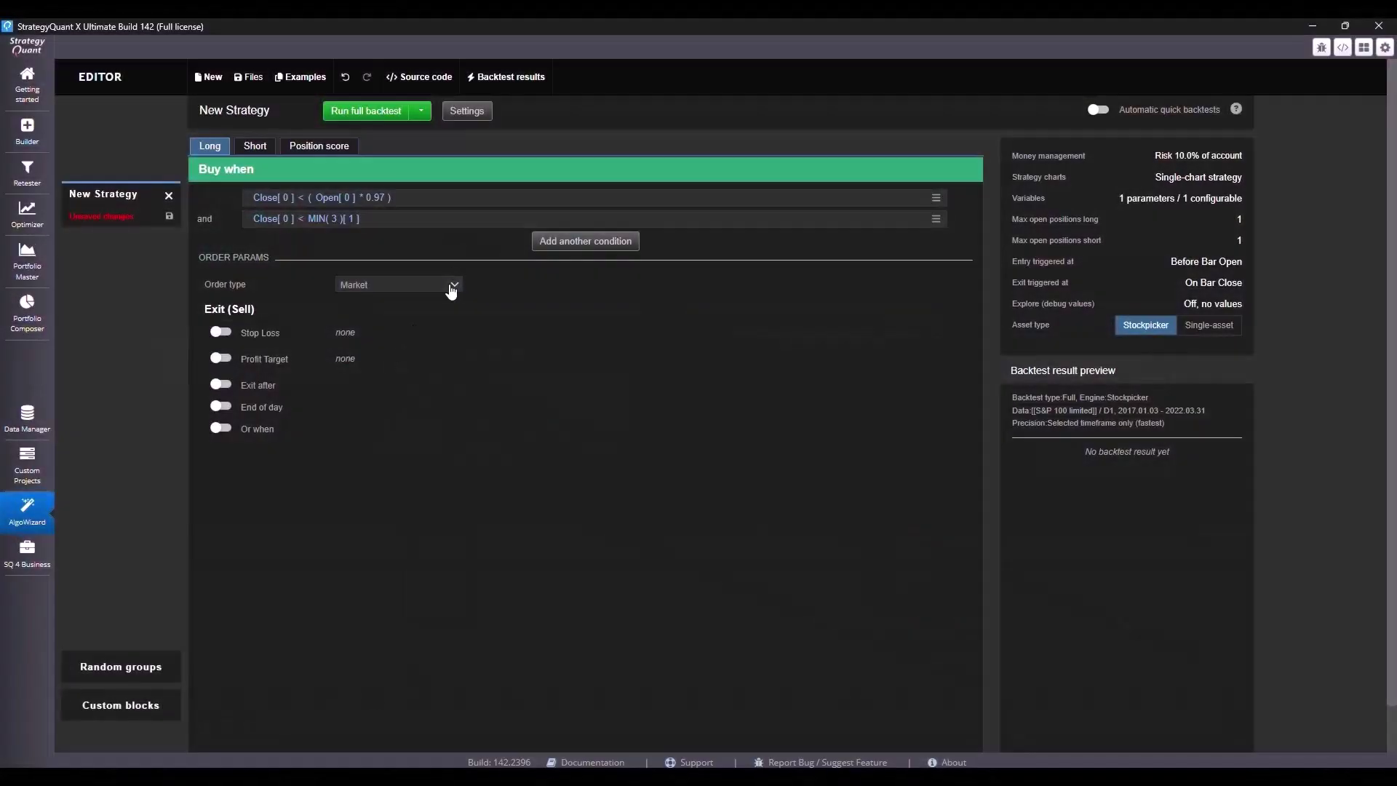
# Make the long entry a Limit order and delete the default price level expression
pyautogui.click(451, 287)
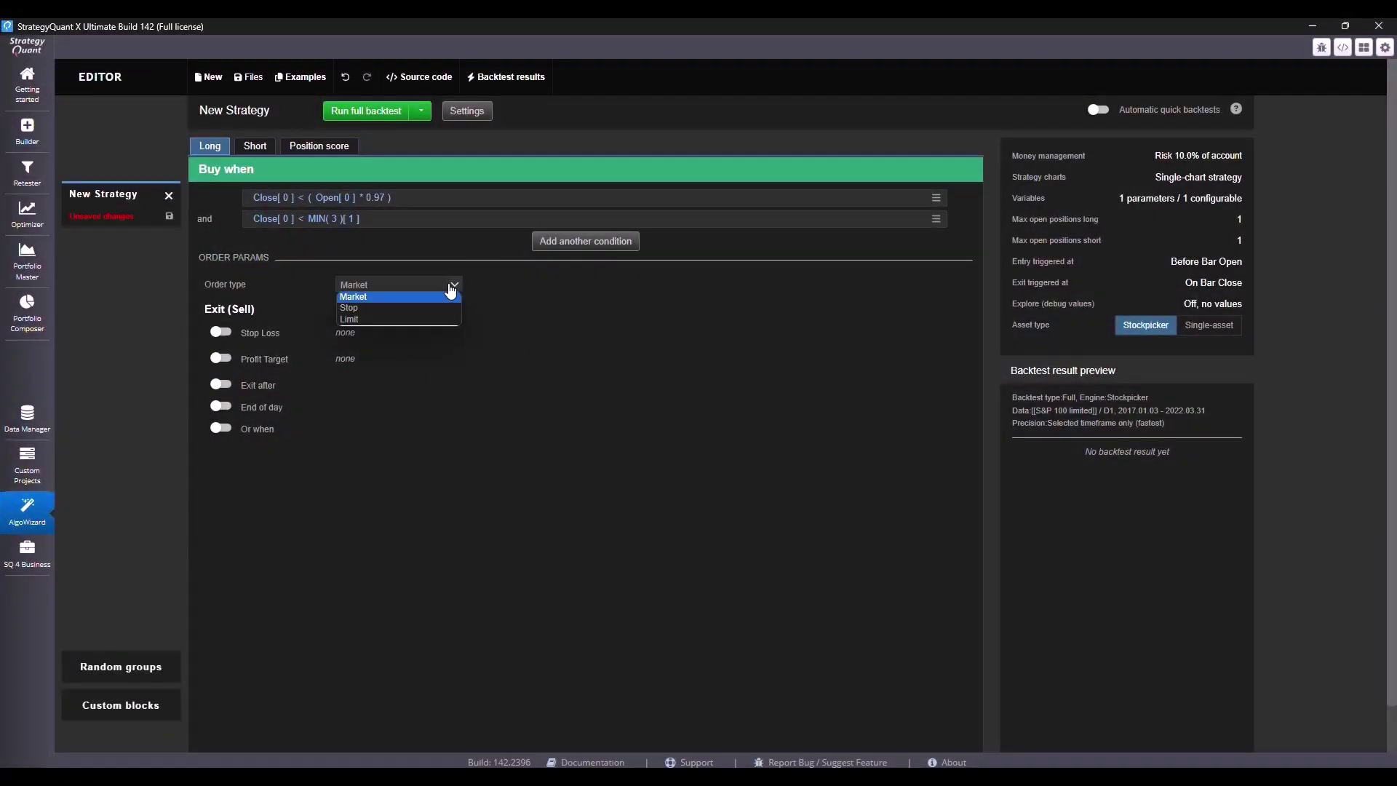
pyautogui.click(418, 314)
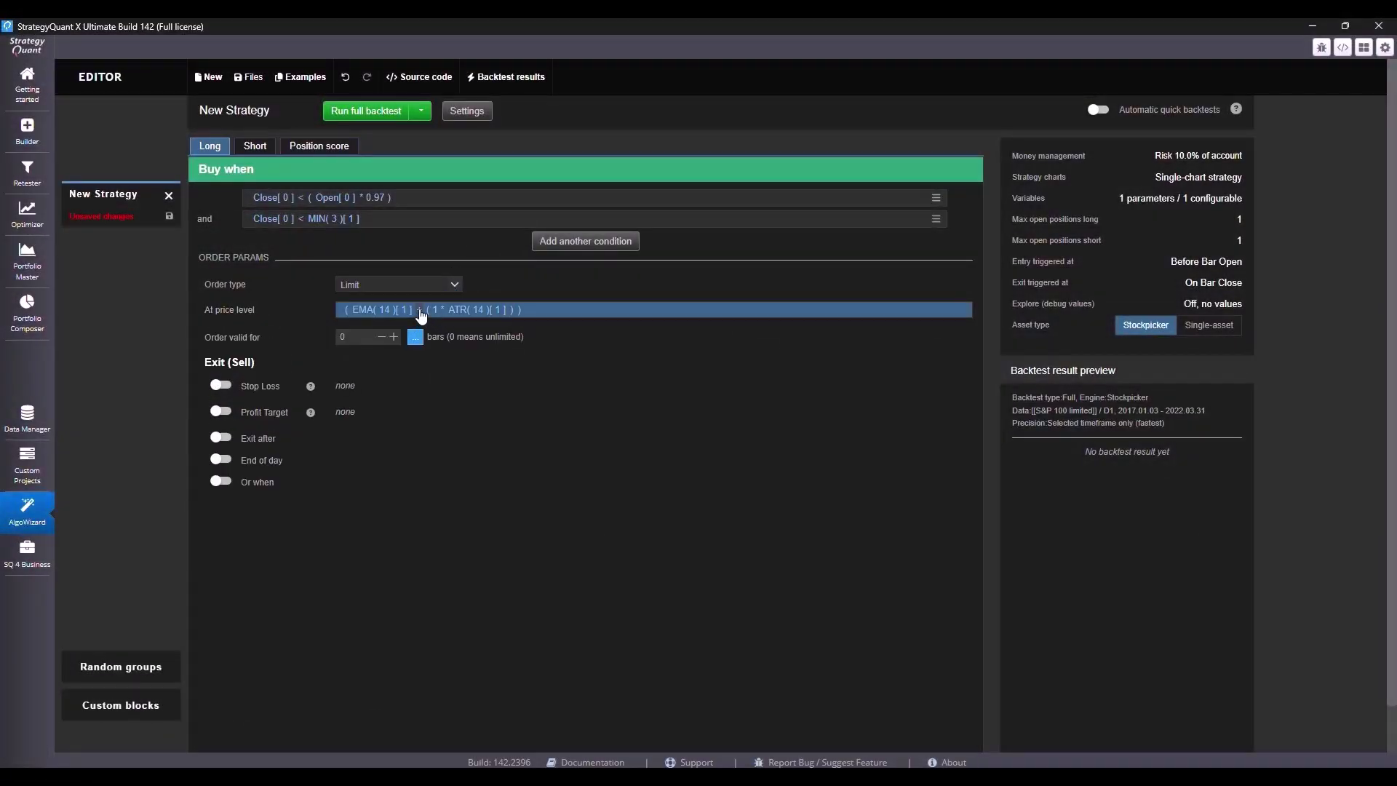
pyautogui.rightClick(417, 311)
pyautogui.click(456, 512)
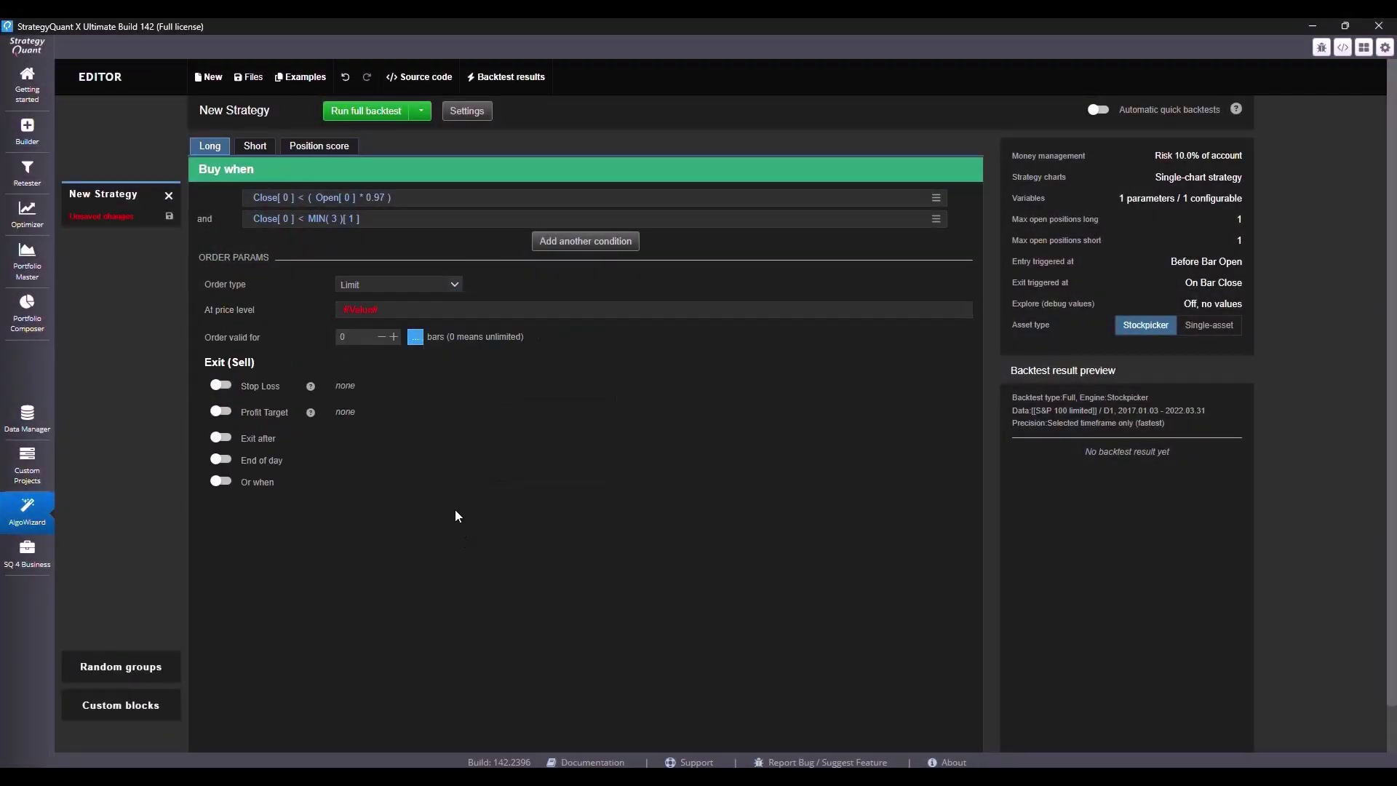
# Start the limit price as a subtraction with Close[0] on the left
pyautogui.click(364, 311)
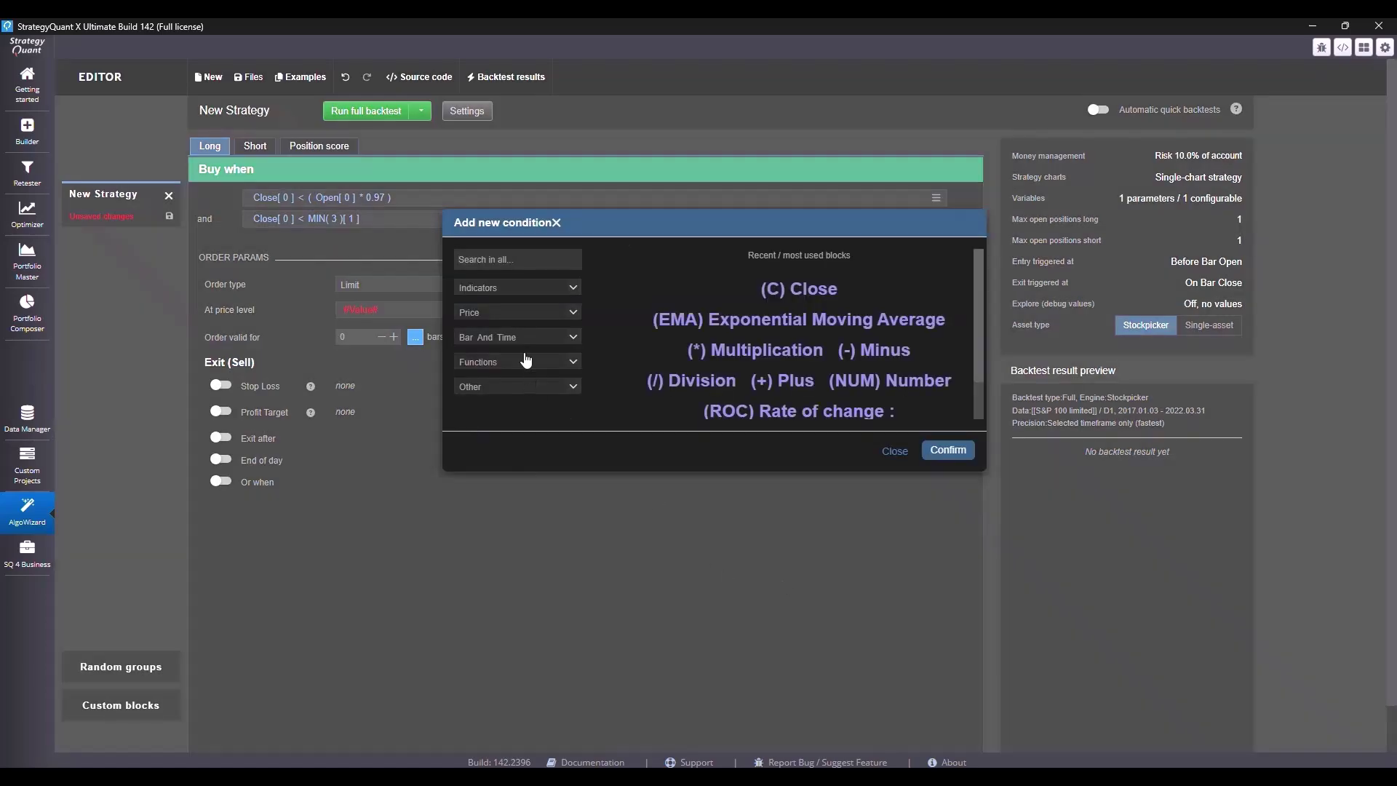
pyautogui.click(565, 361)
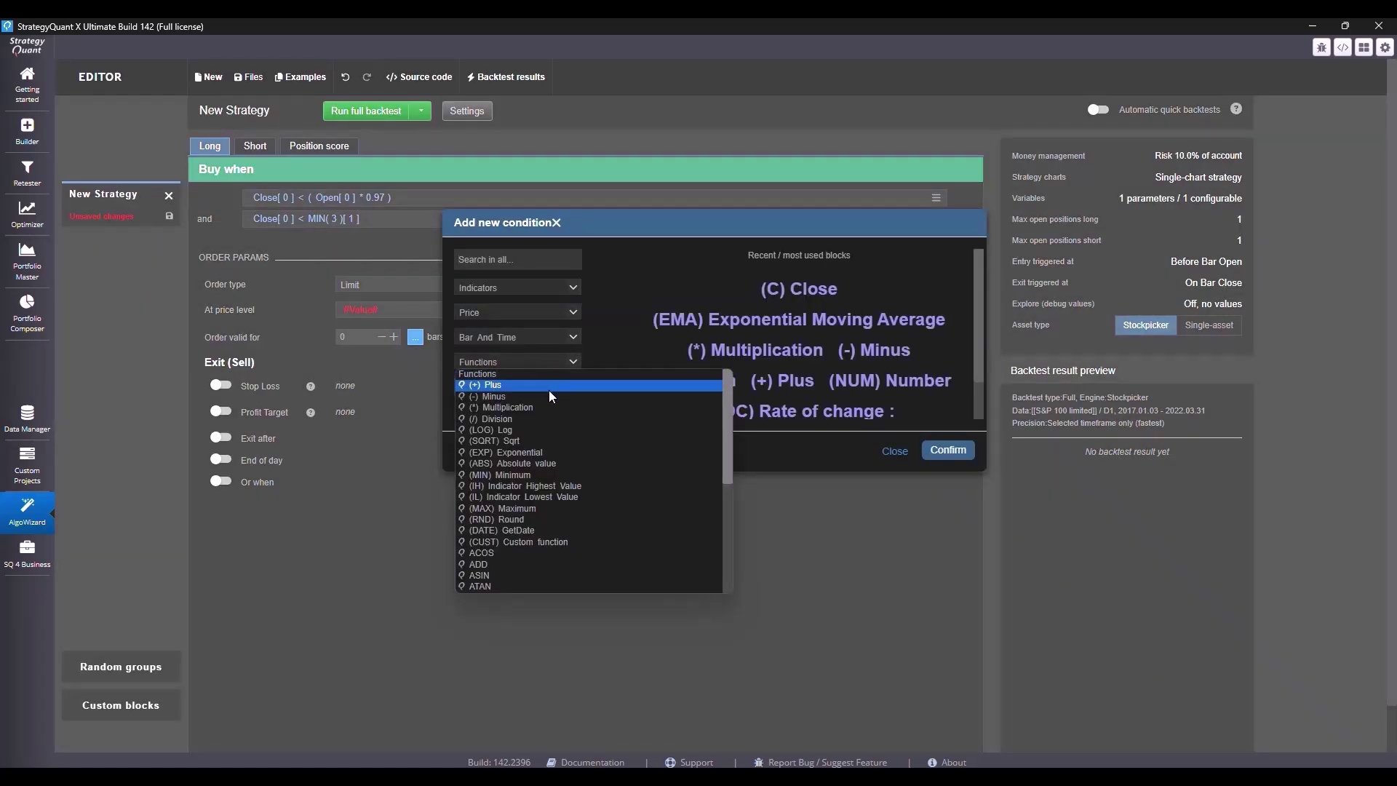
pyautogui.click(544, 397)
pyautogui.click(948, 449)
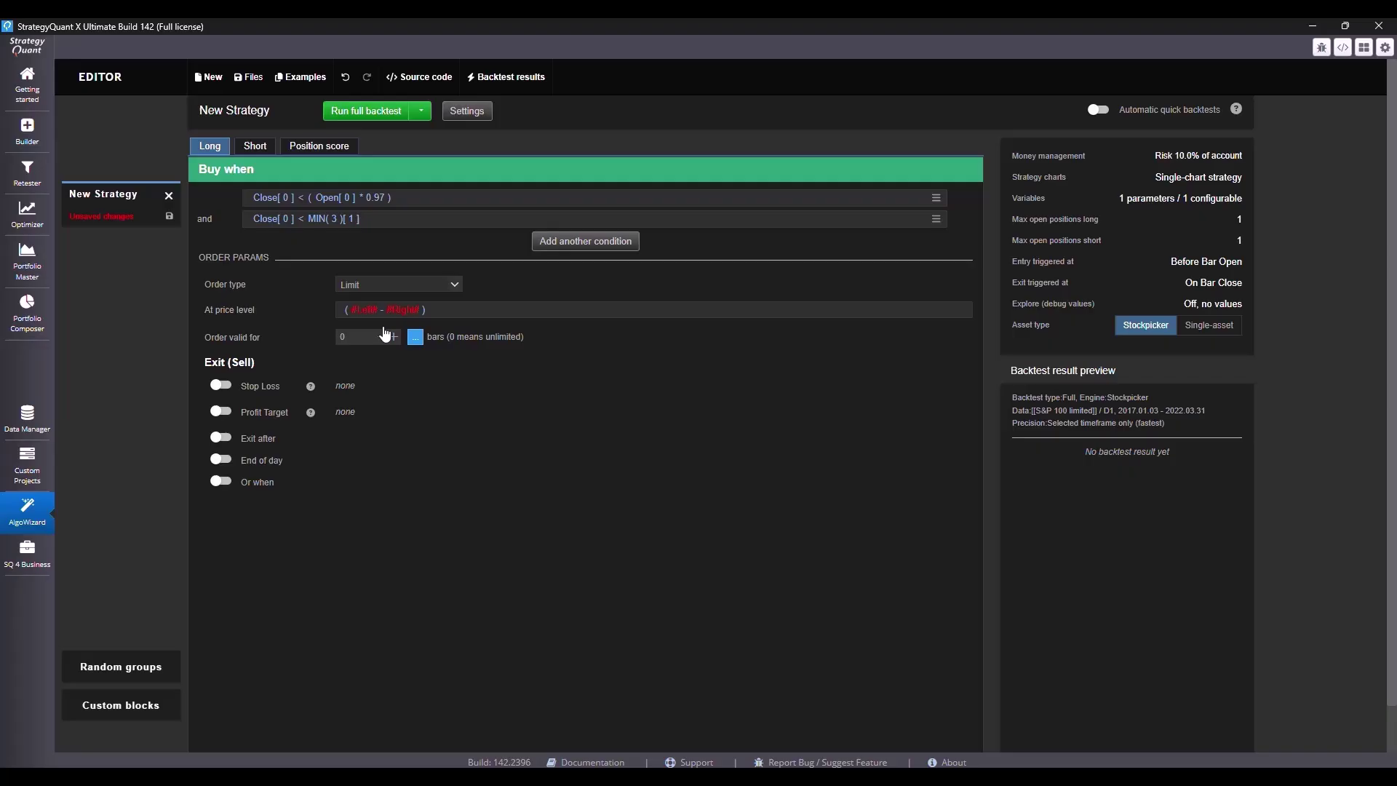
pyautogui.click(362, 309)
pyautogui.click(578, 313)
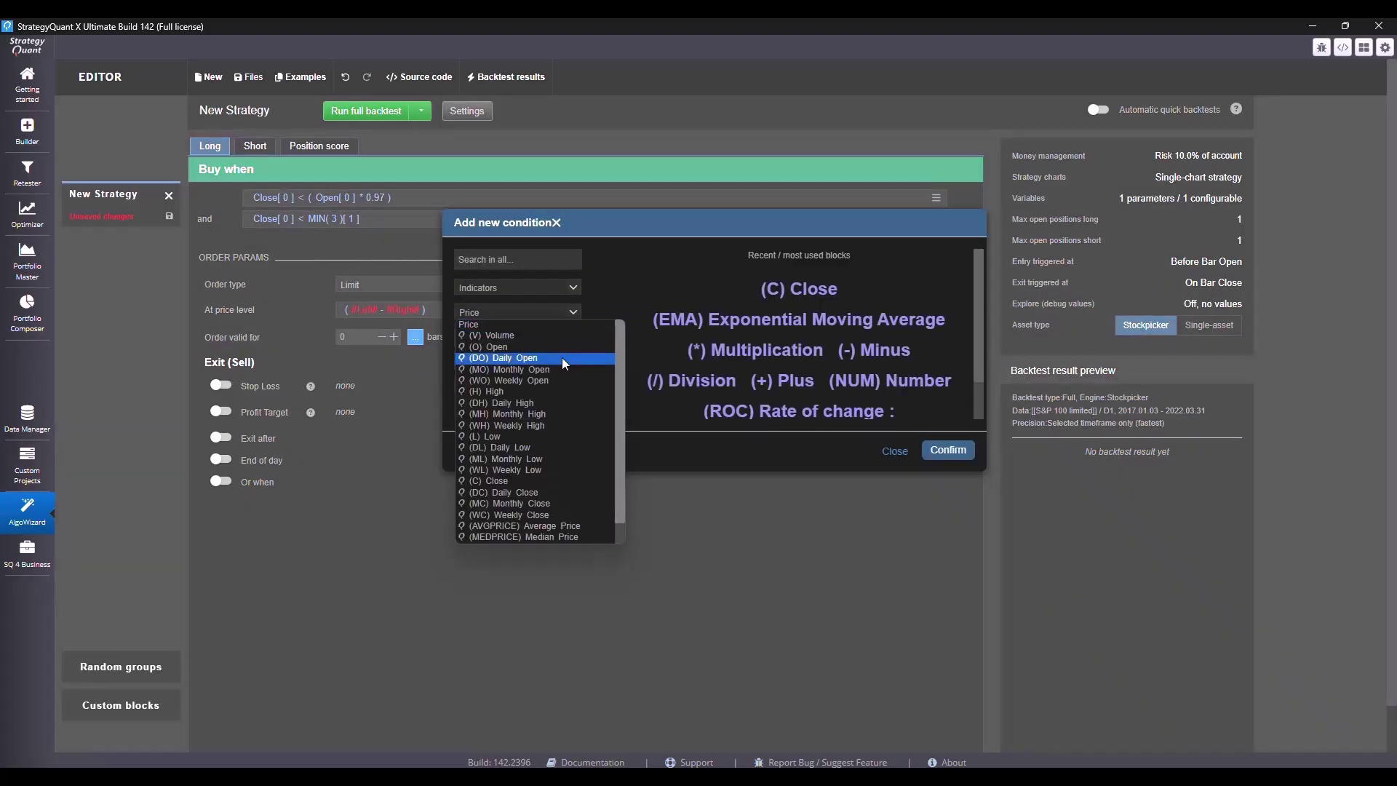
pyautogui.click(547, 481)
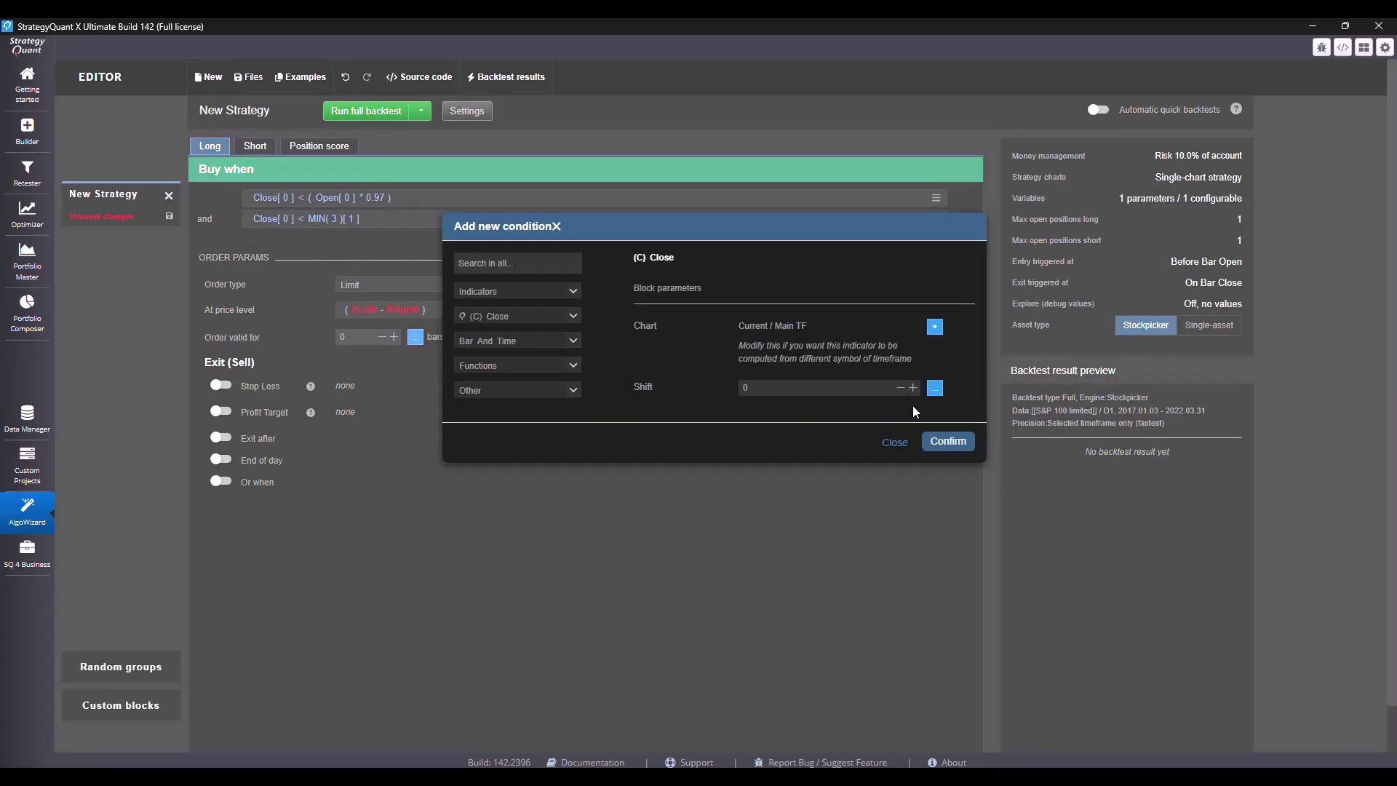
pyautogui.click(948, 441)
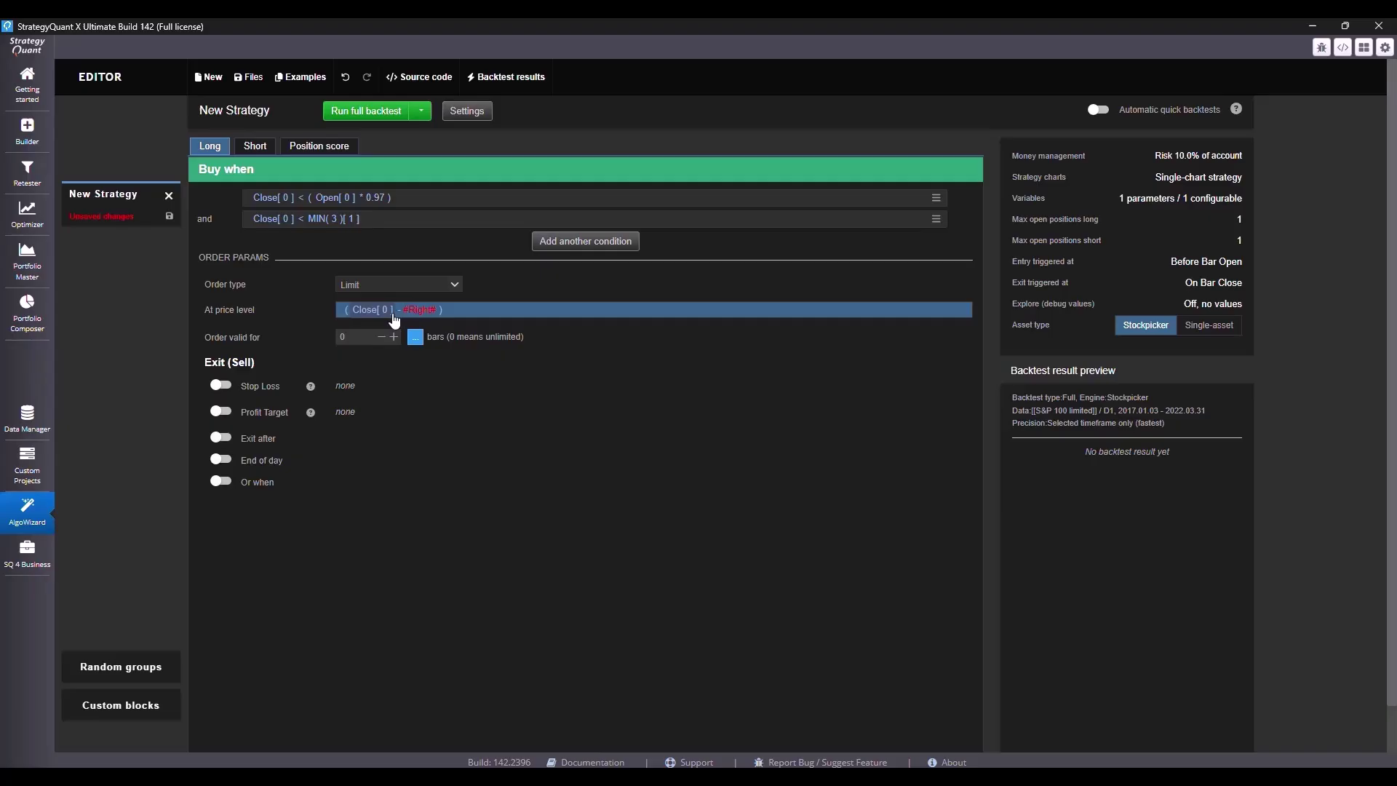
# Make the subtraction's right side a multiplication with 0.5 as the first factor
pyautogui.click(422, 310)
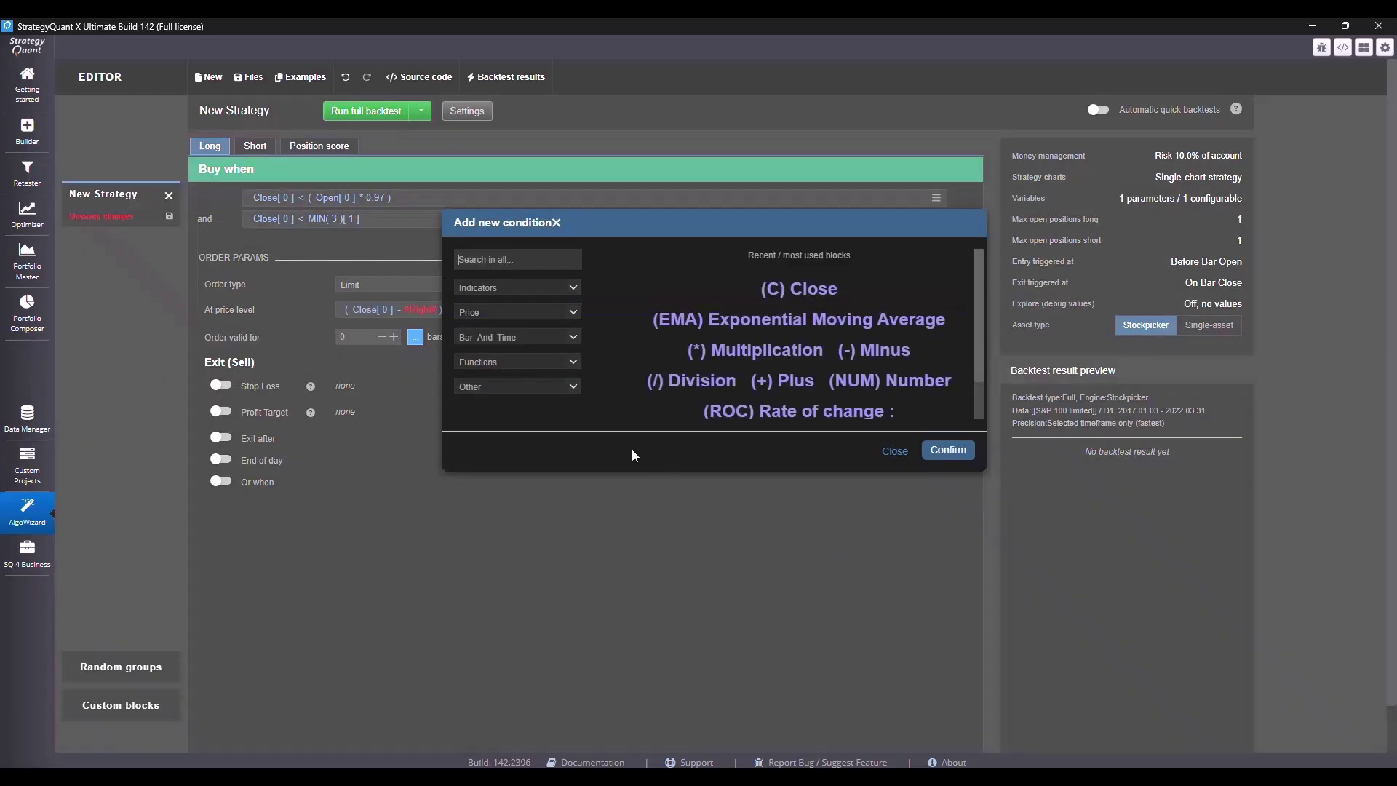
pyautogui.click(574, 363)
pyautogui.click(552, 405)
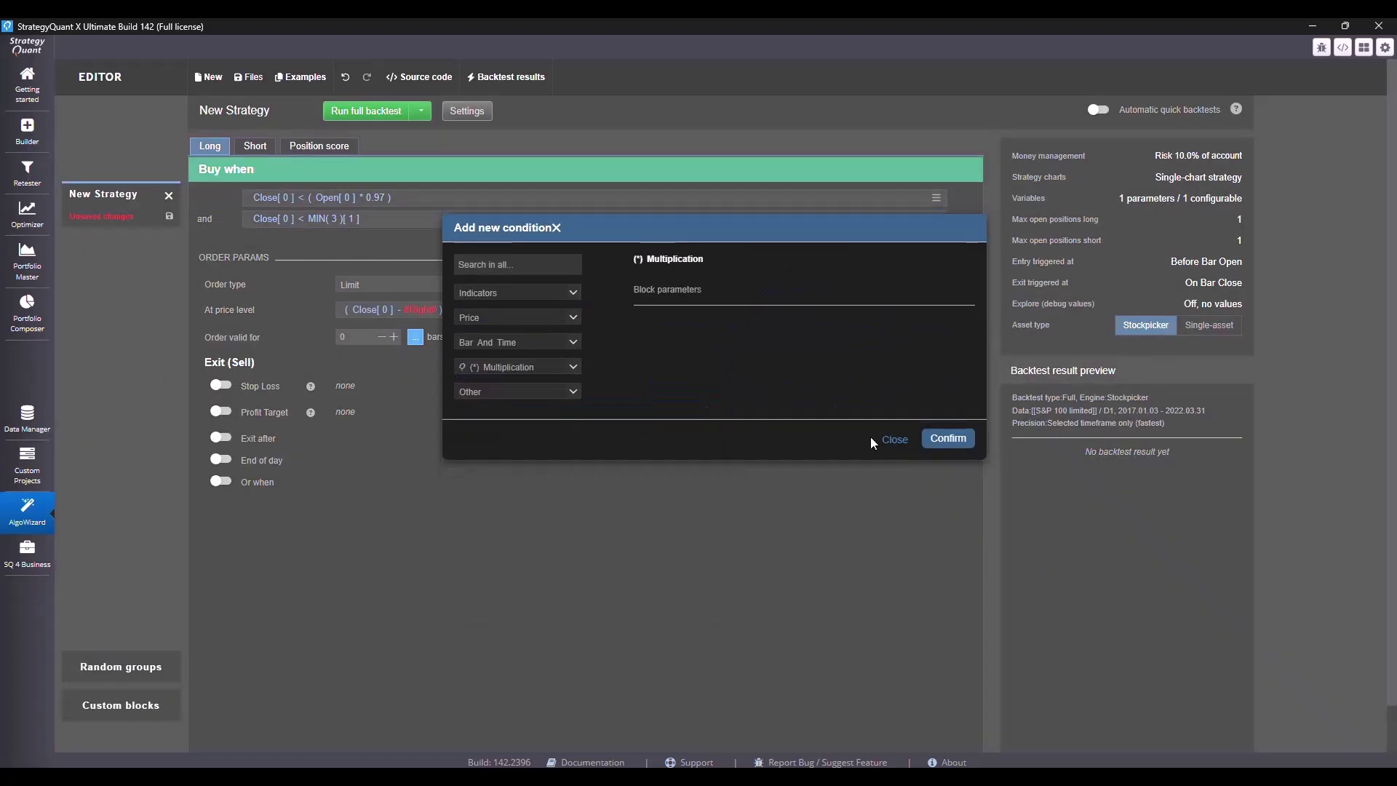
pyautogui.click(948, 438)
pyautogui.click(425, 309)
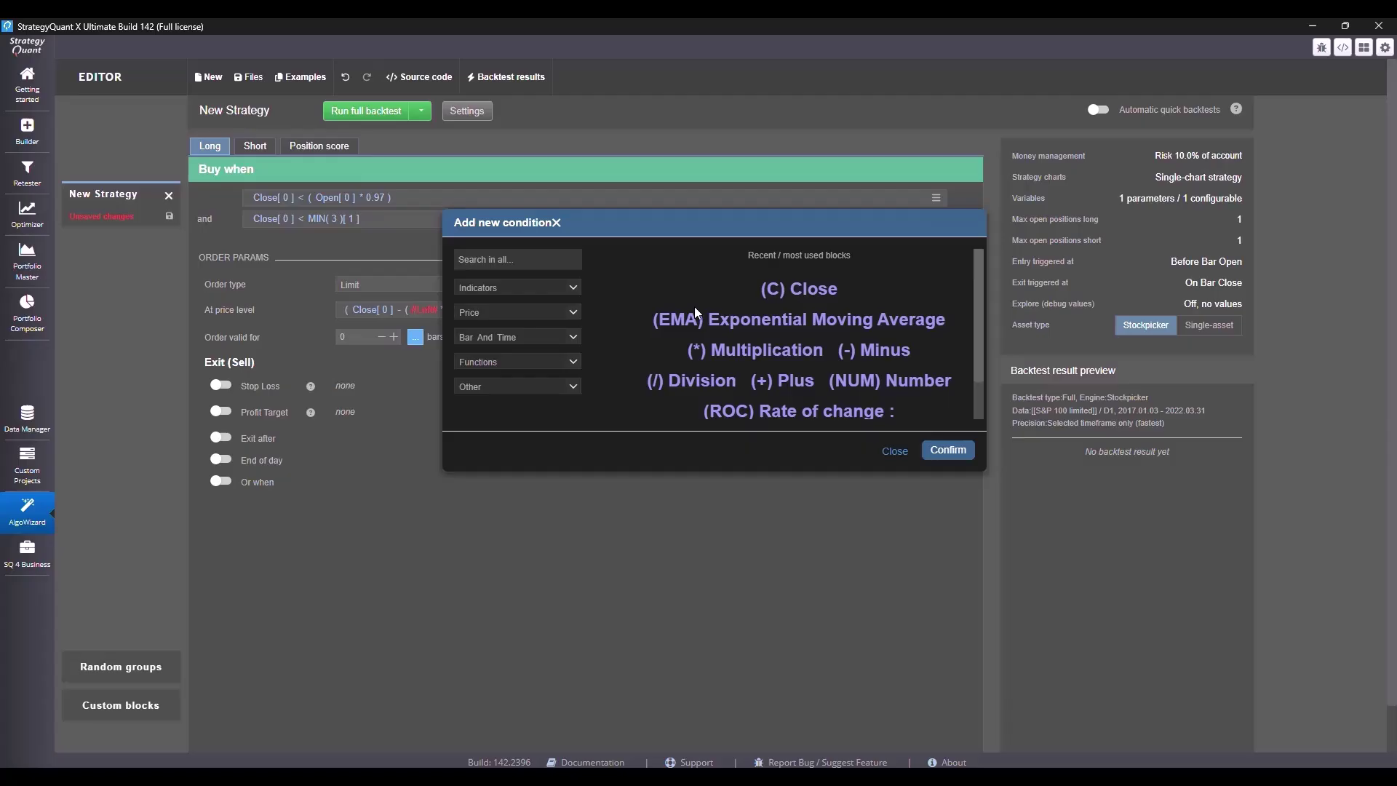
pyautogui.click(544, 387)
pyautogui.click(534, 408)
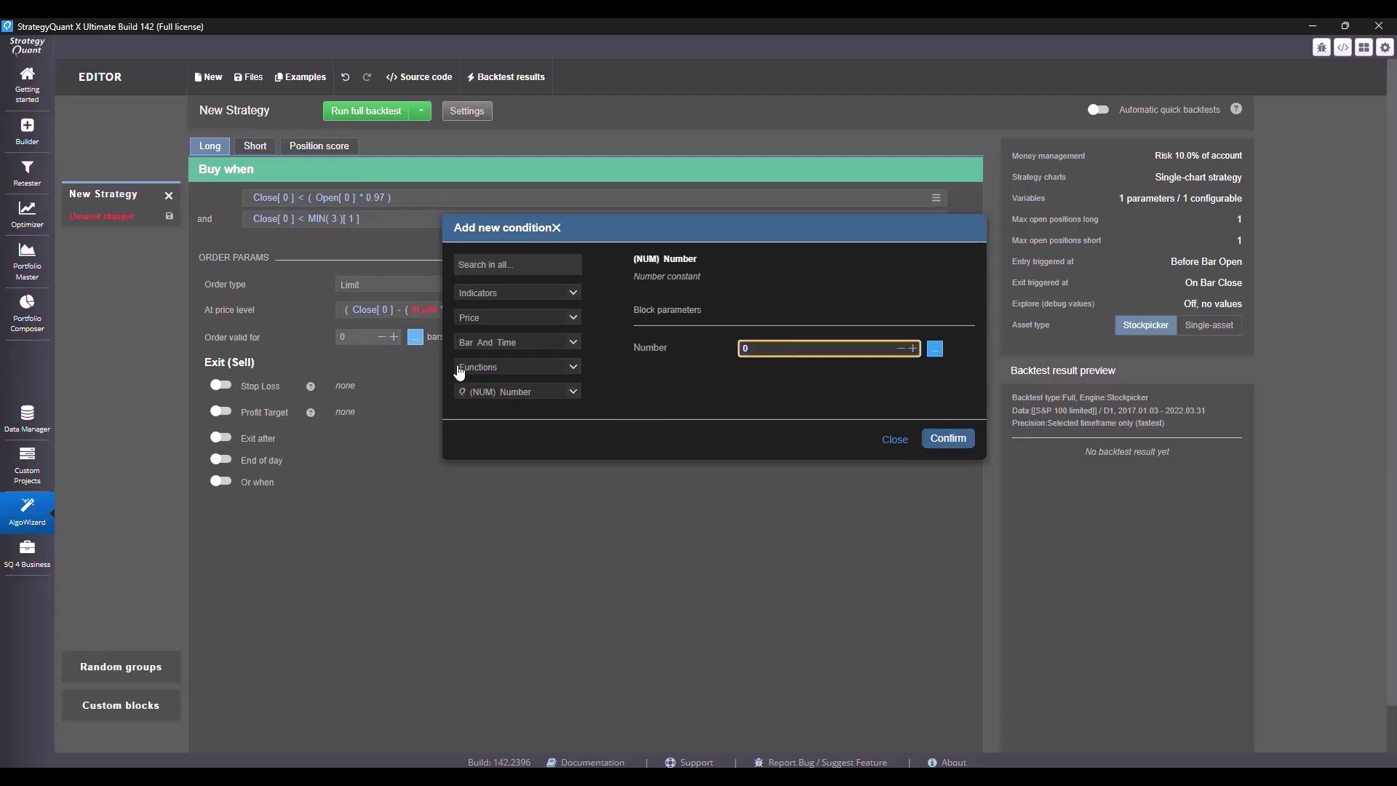
pyautogui.write('.5')
pyautogui.click(945, 439)
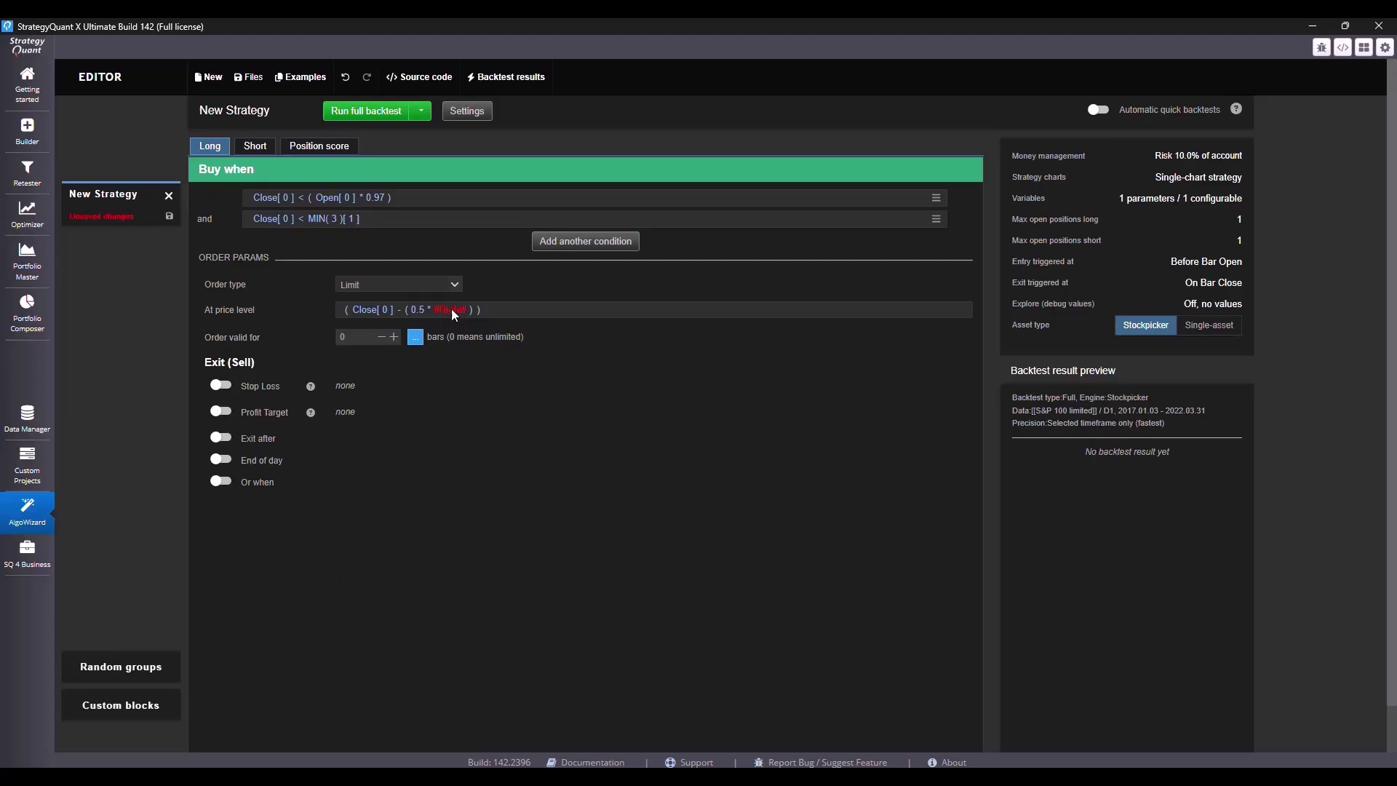
# Use ATR(5)[1] as the second factor, giving Close[0] - (0.5 * ATR(5)[1])
pyautogui.click(451, 309)
pyautogui.click(535, 259)
pyautogui.write('atr')
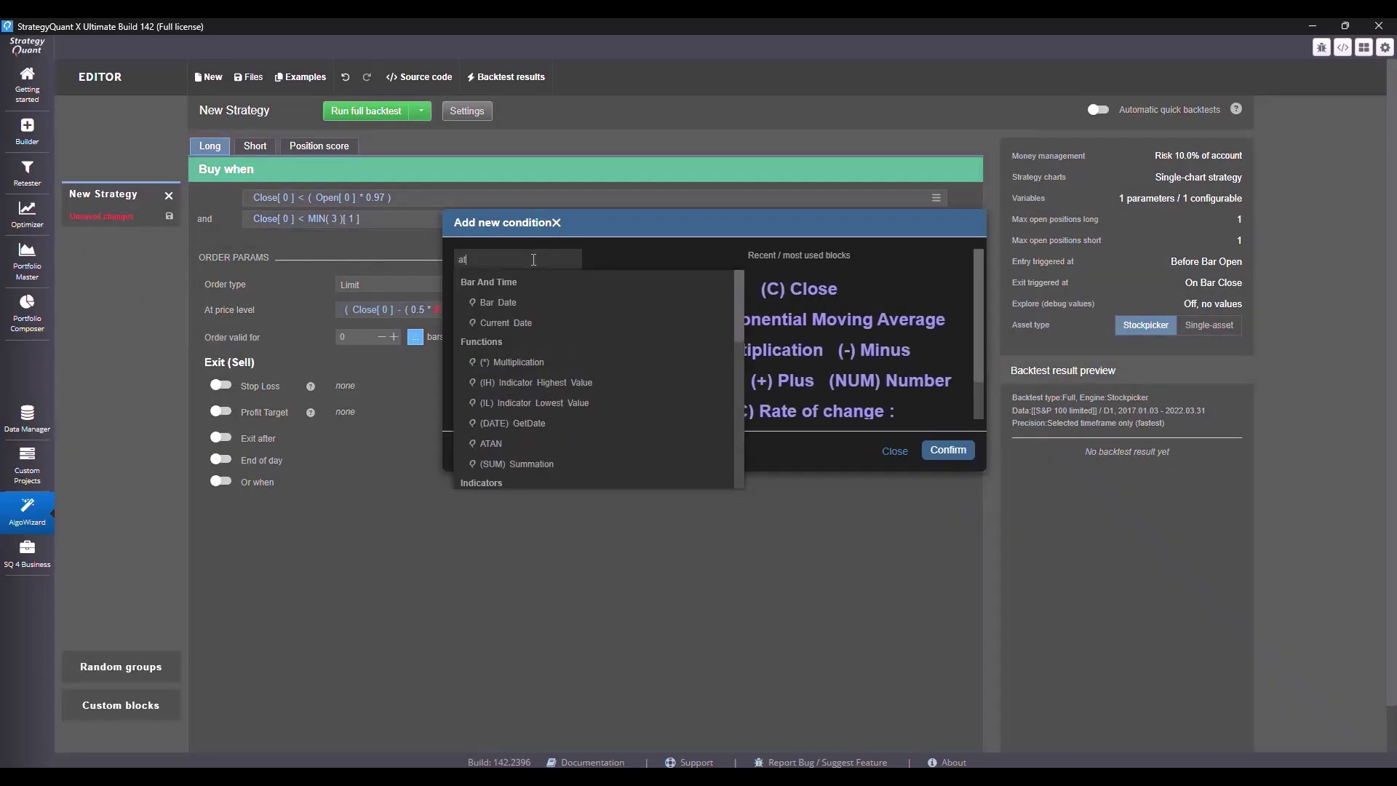
pyautogui.click(553, 300)
pyautogui.doubleClick(873, 377)
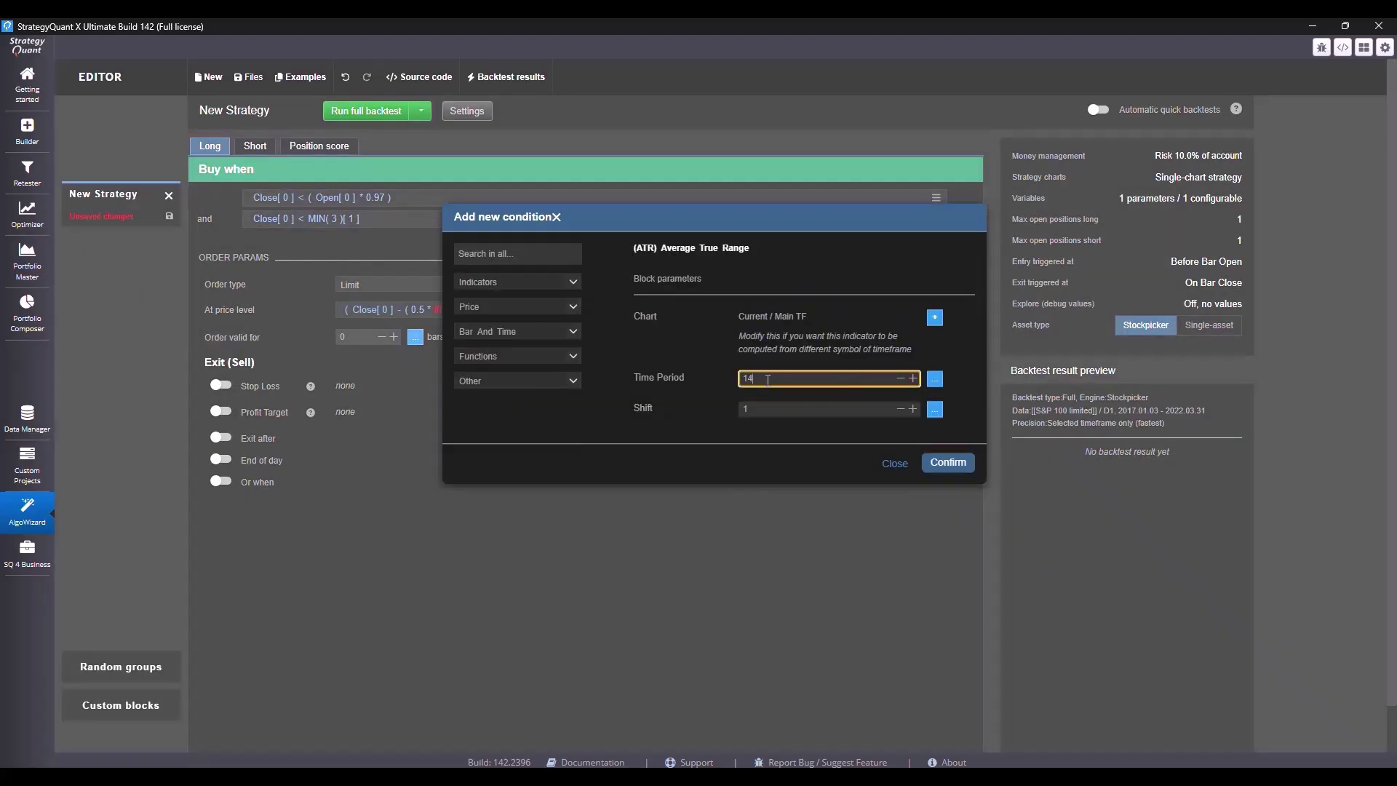
pyautogui.write('5')
pyautogui.click(955, 465)
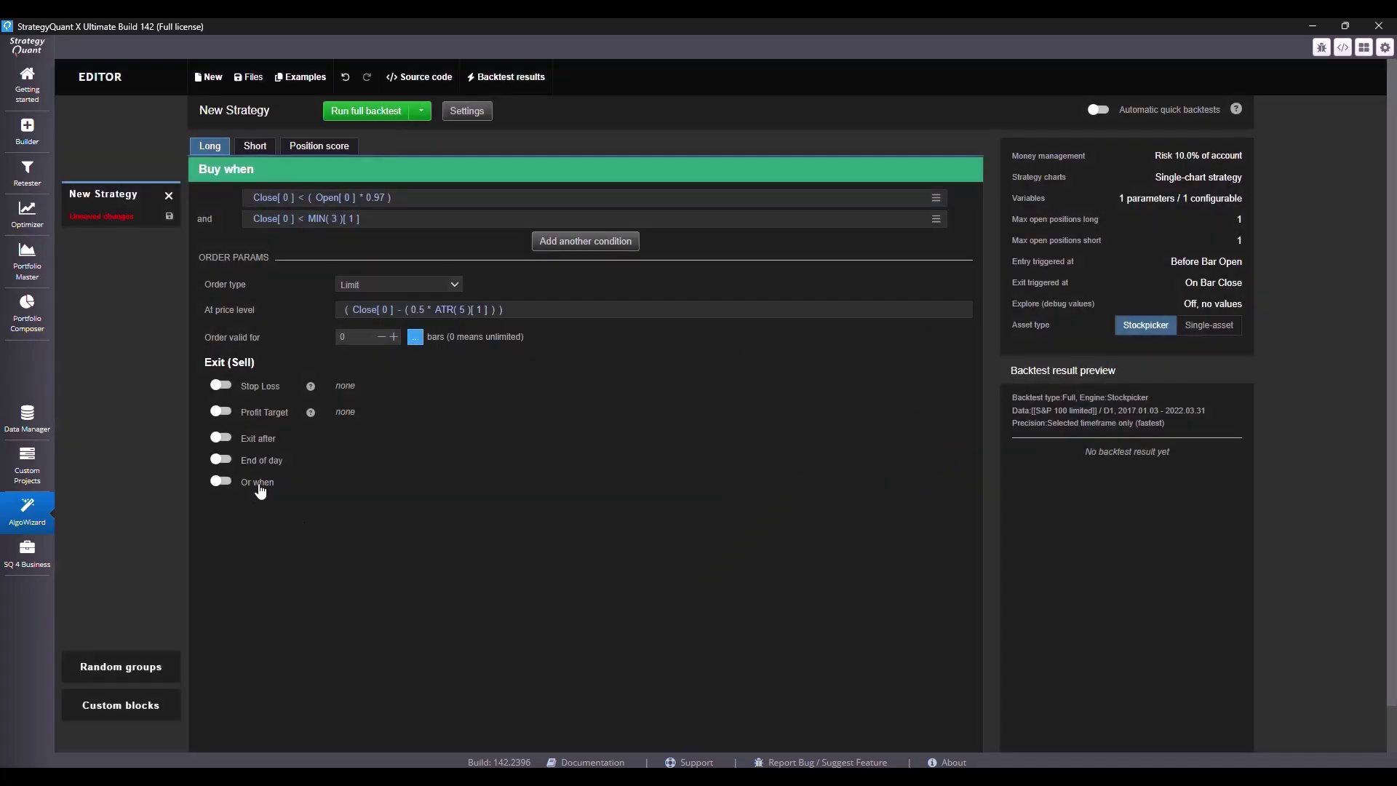
pyautogui.hotkey('alt', 'Tab')
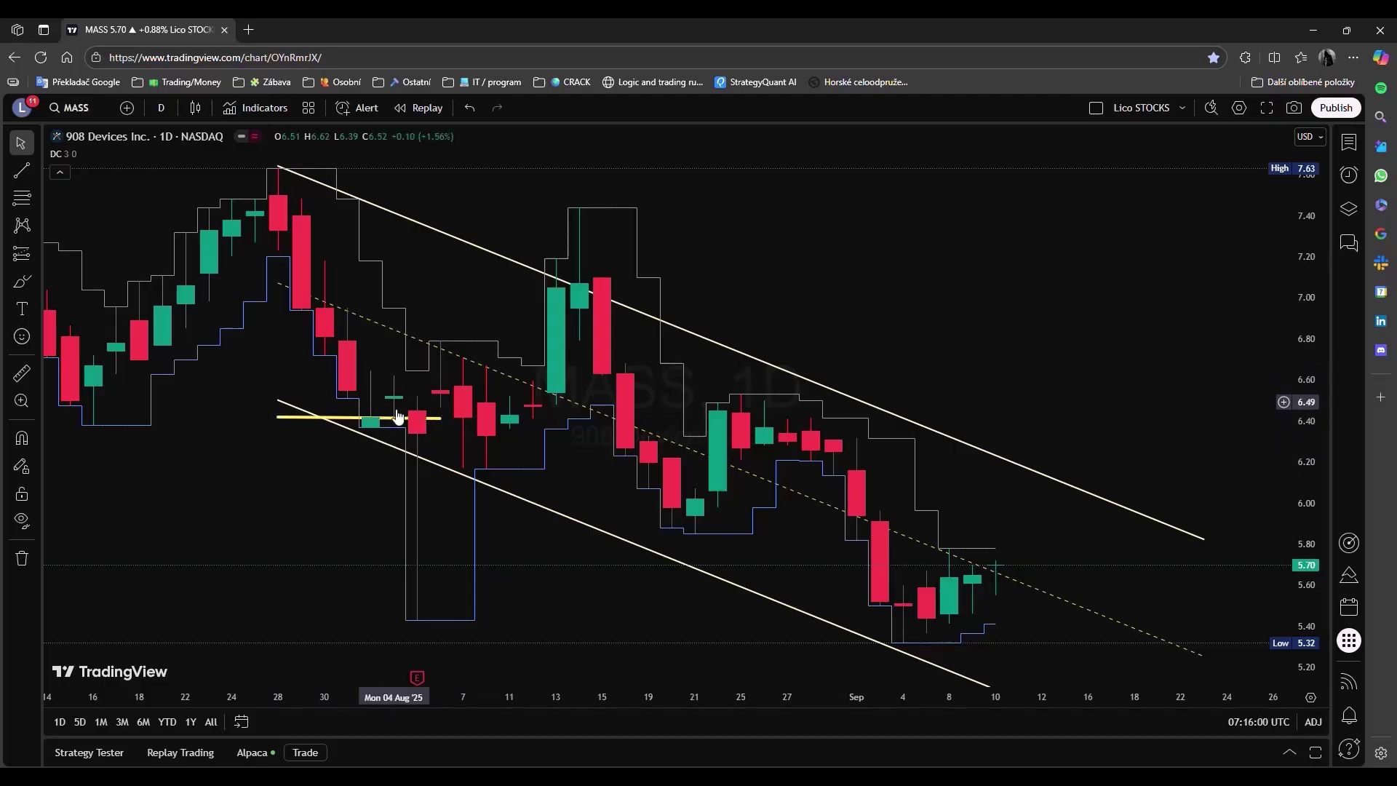
pyautogui.hotkey('alt', 'Tab')
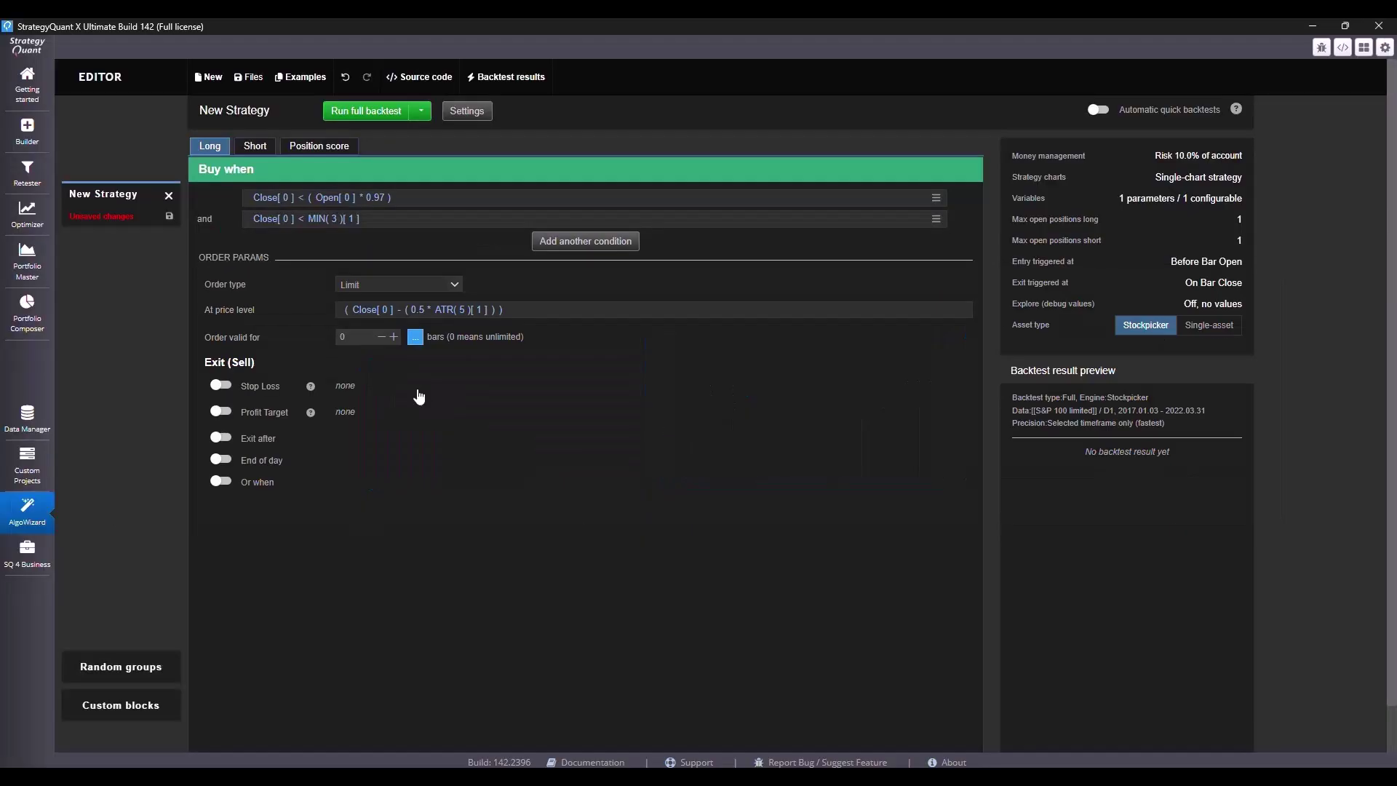
# Enable a custom exit condition that sells when Close[0] > Open[0]
pyautogui.click(240, 481)
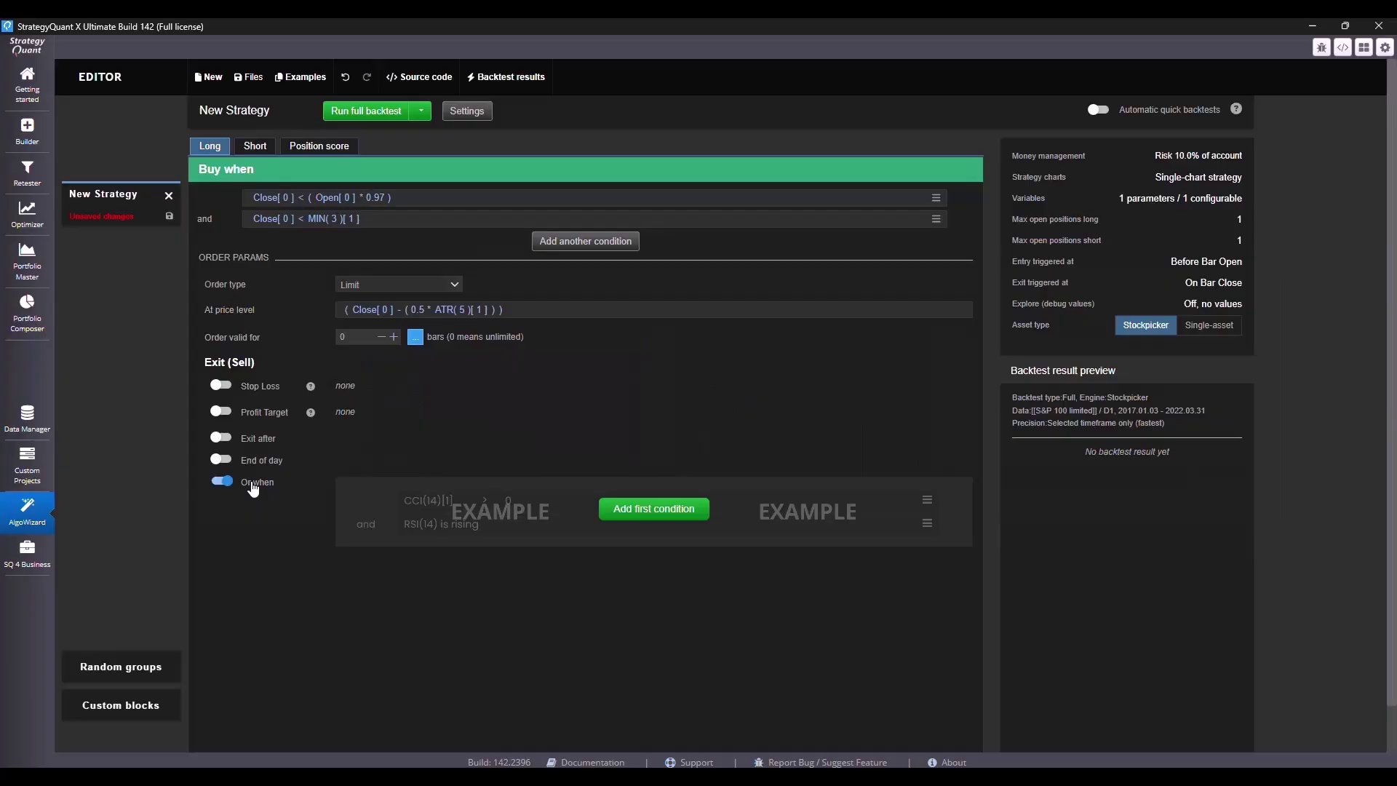
pyautogui.click(615, 509)
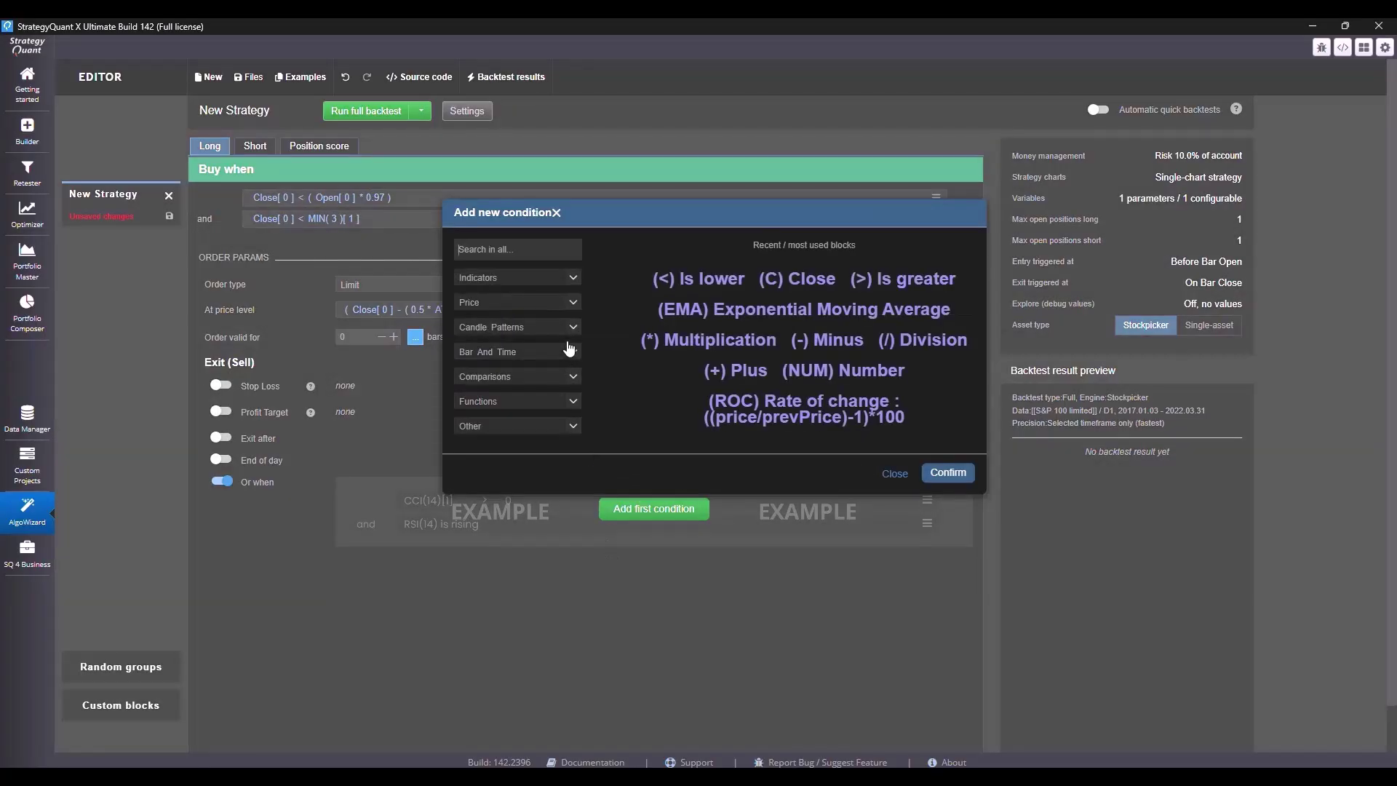
pyautogui.click(574, 309)
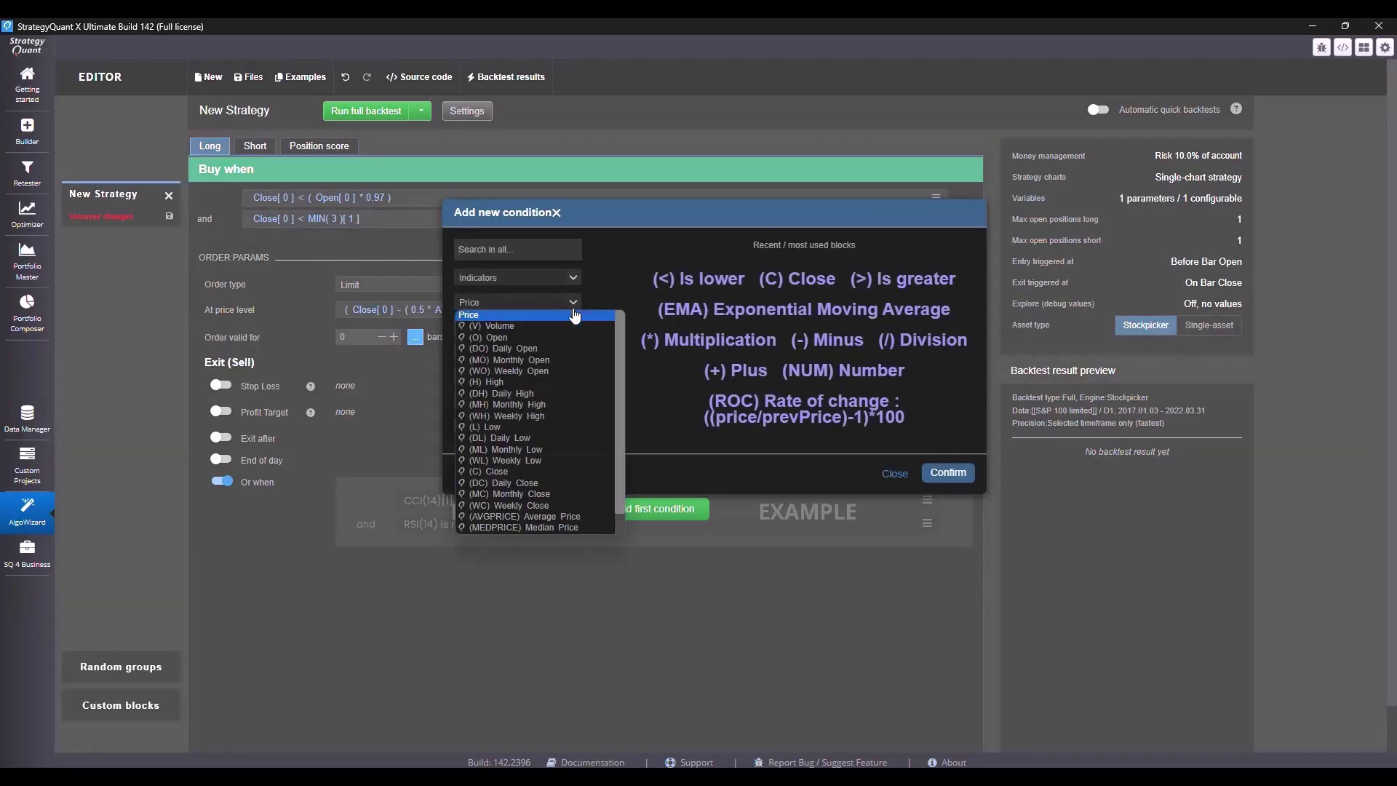
pyautogui.click(550, 471)
pyautogui.click(948, 472)
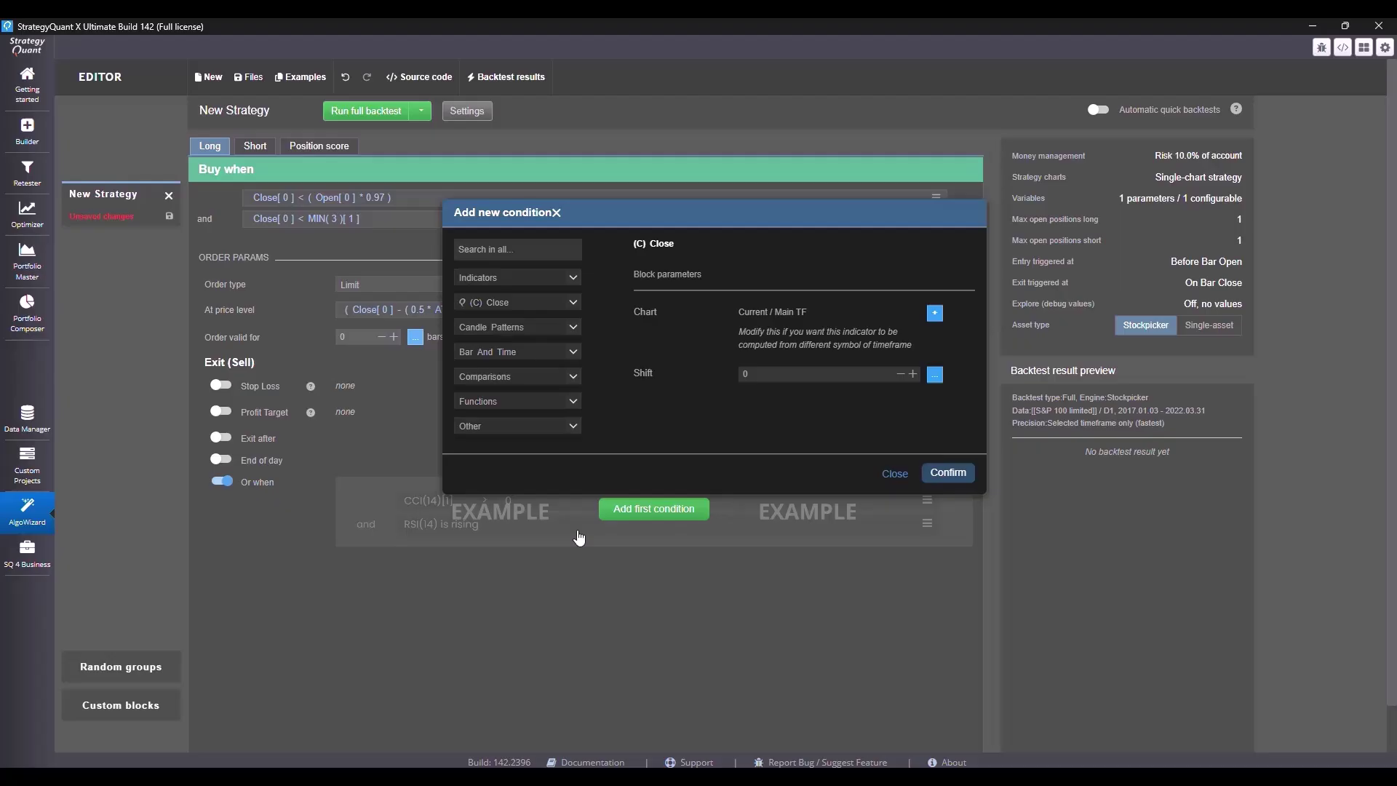
pyautogui.click(402, 482)
pyautogui.click(573, 318)
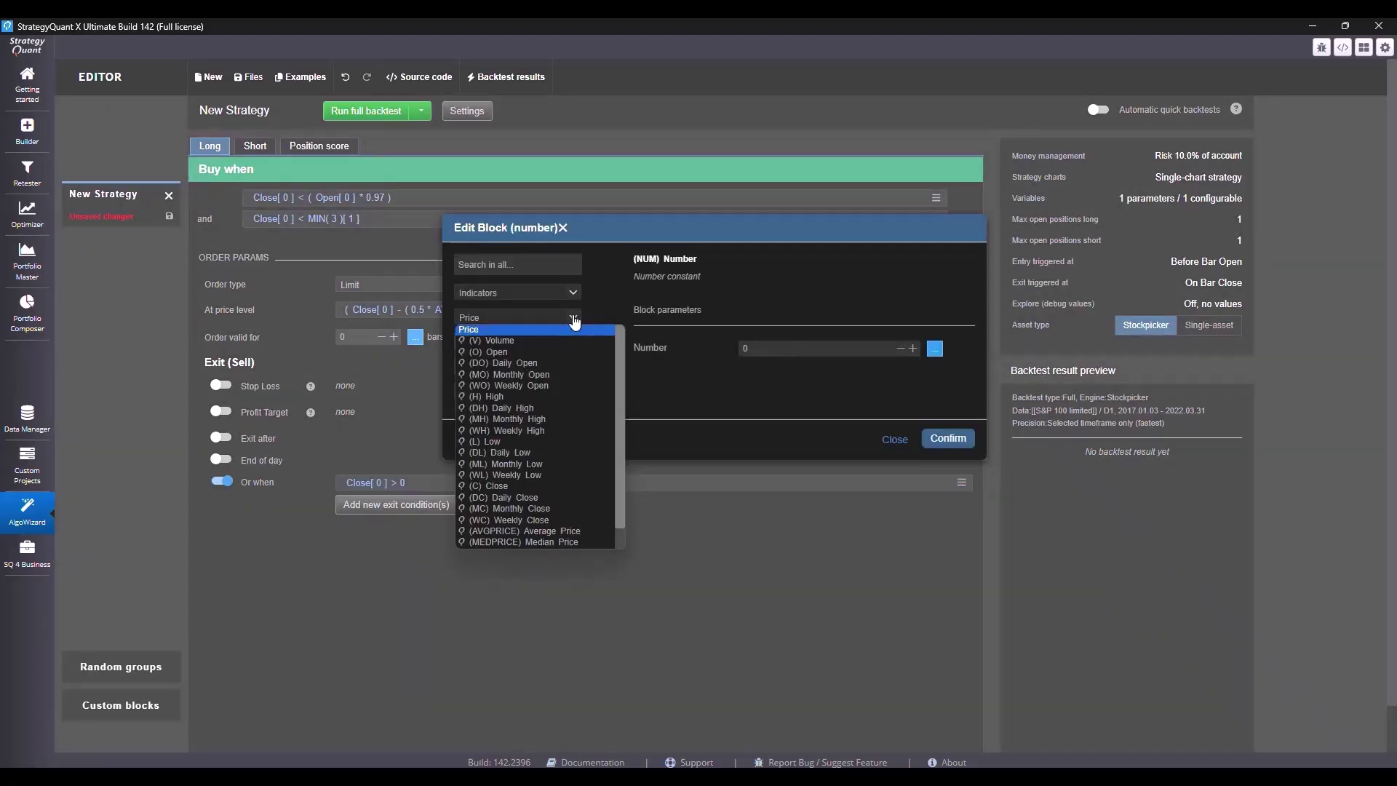
pyautogui.click(495, 353)
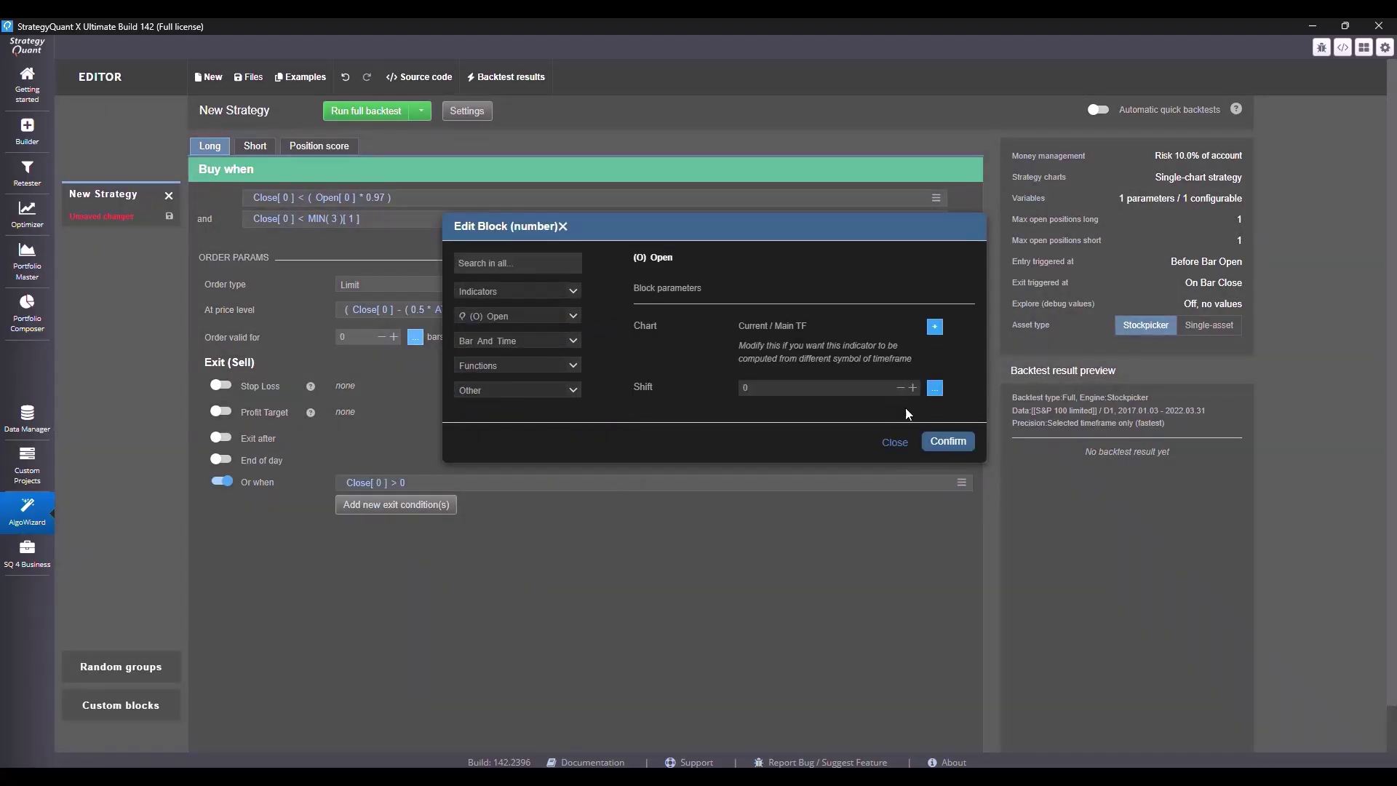
pyautogui.click(948, 441)
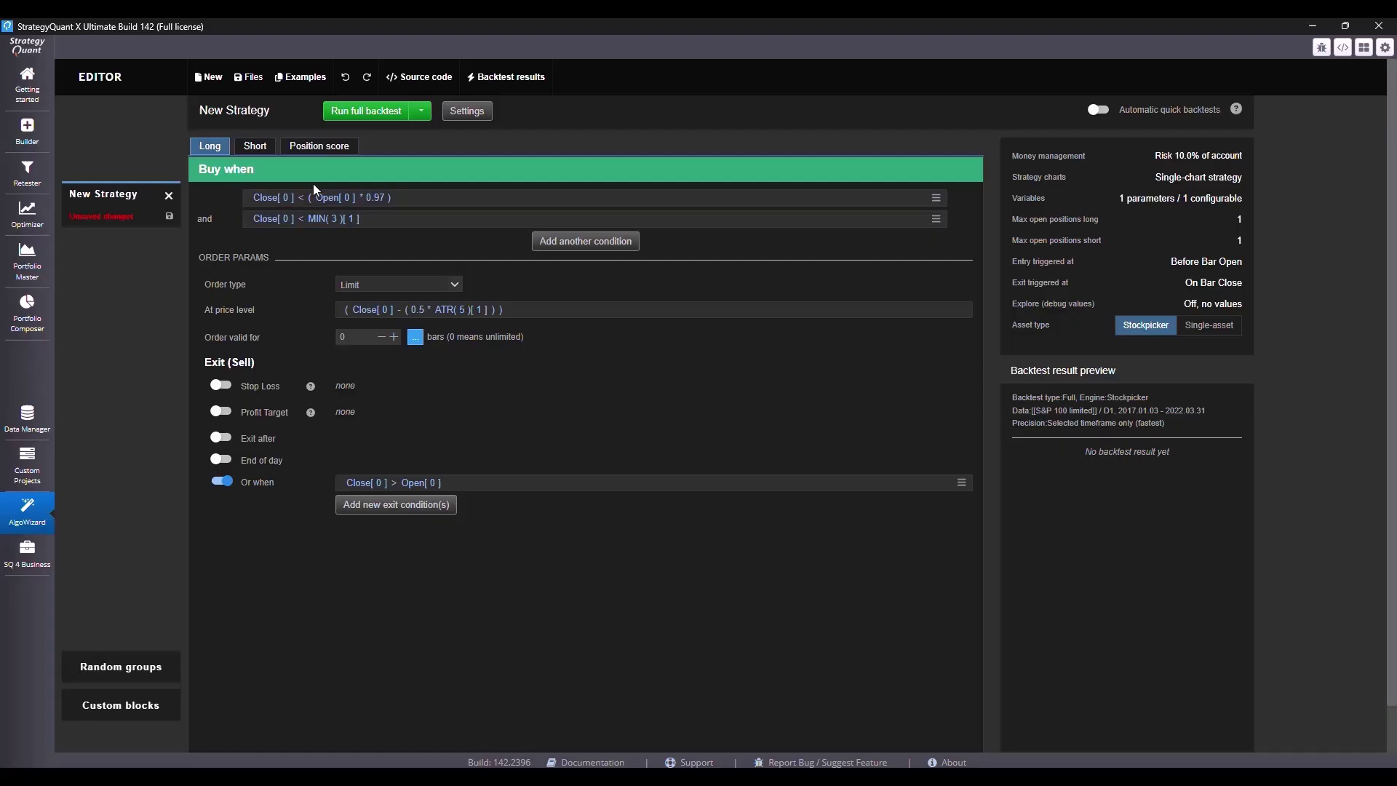
pyautogui.click(319, 146)
# Set LONG max open positions to 5 and start the position score as a subtraction
pyautogui.click(419, 277)
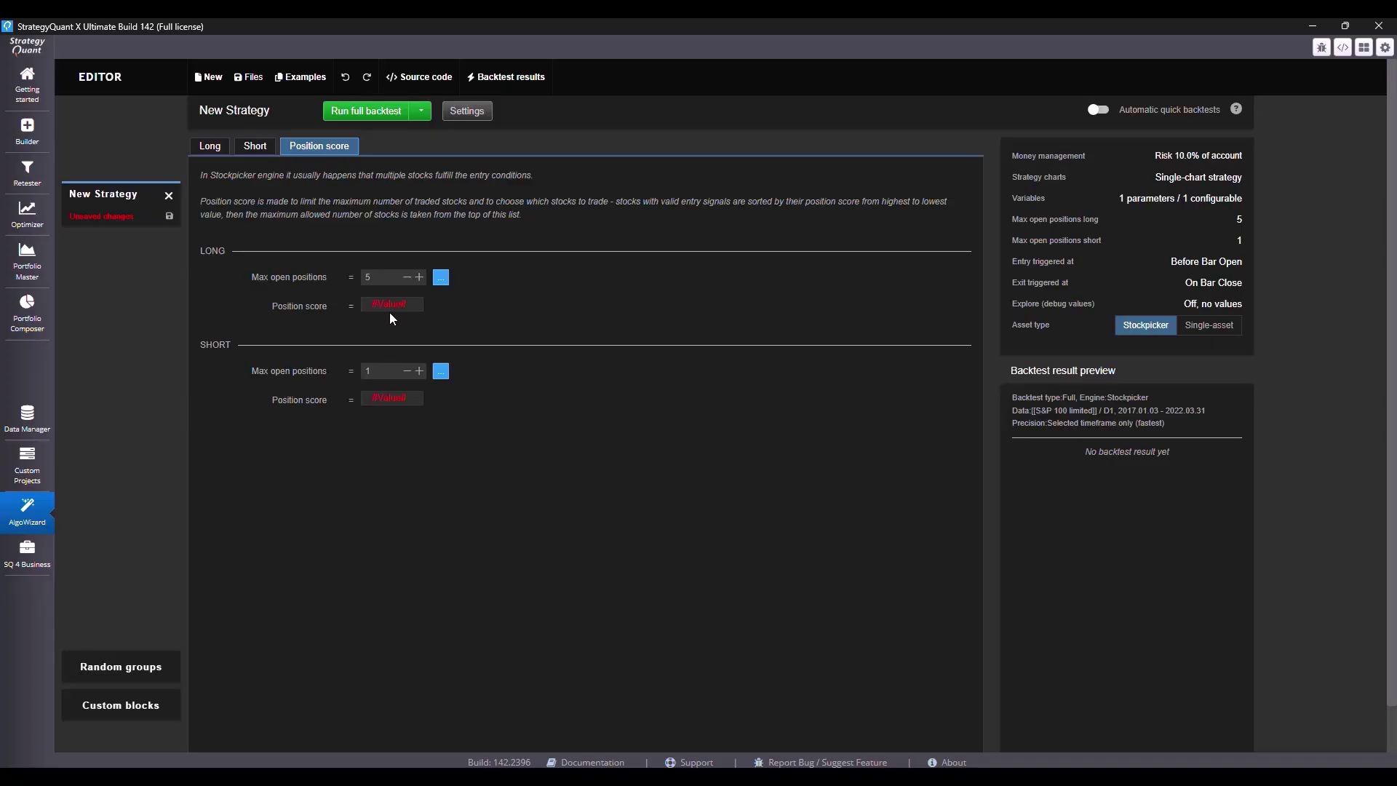
pyautogui.click(389, 307)
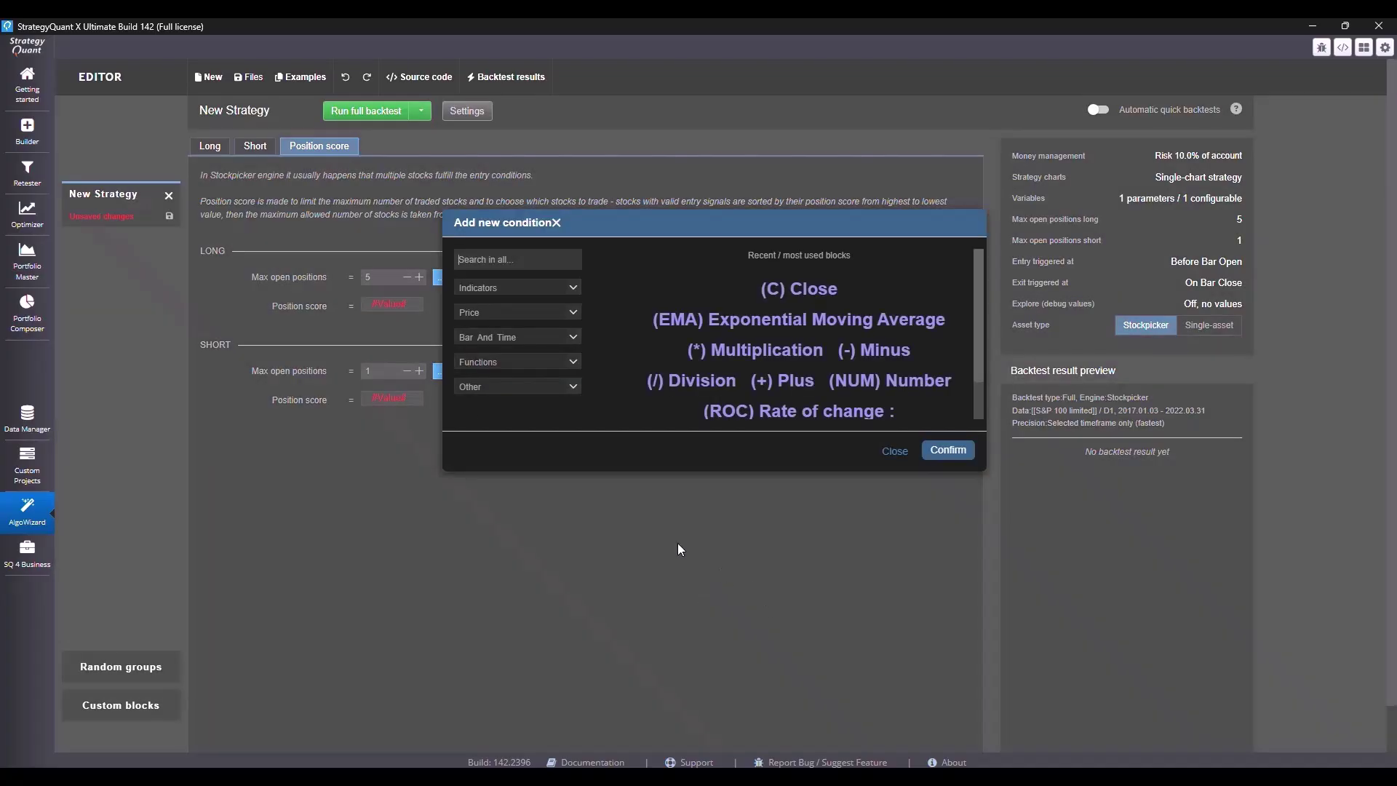
pyautogui.click(574, 364)
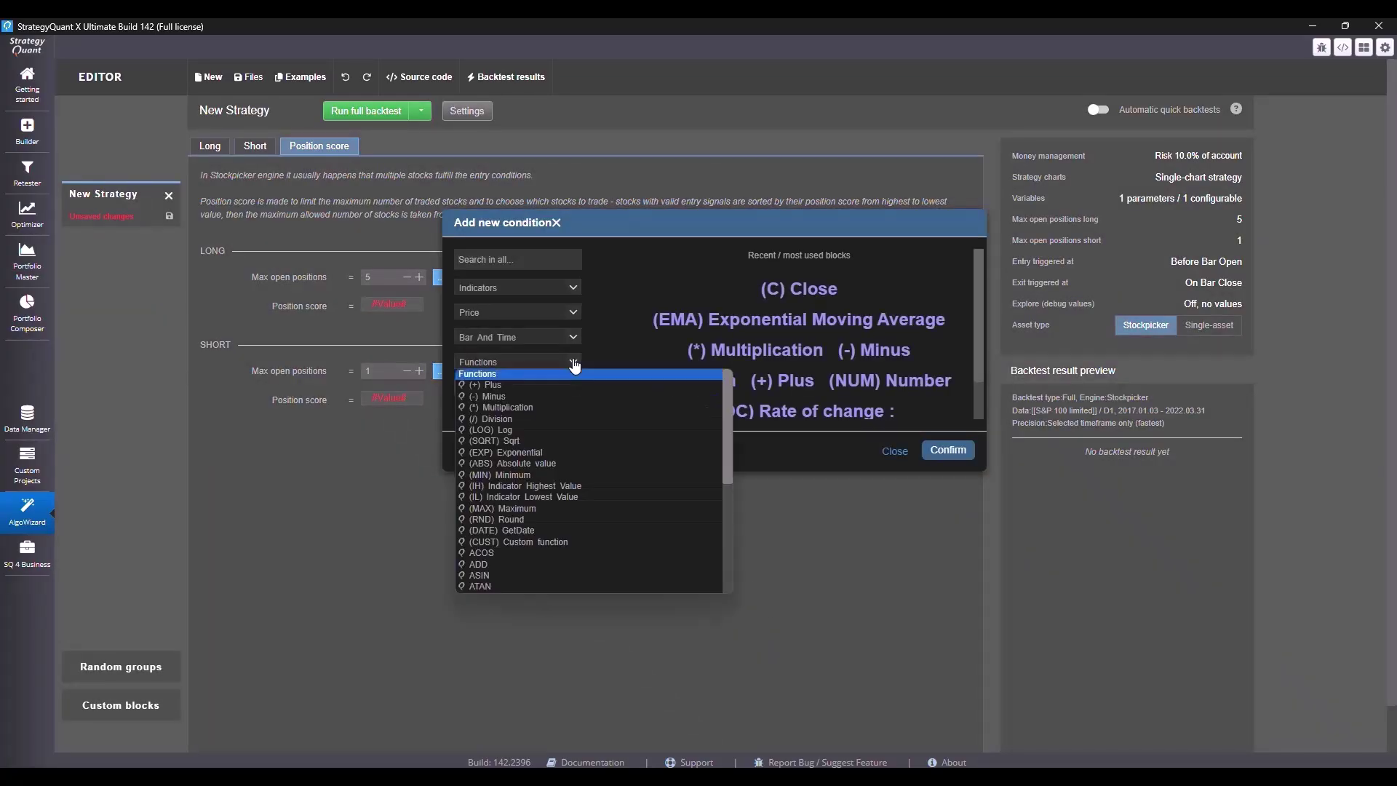
pyautogui.click(552, 396)
pyautogui.click(948, 450)
# Fill the position score as 1 minus ROC(20)[1]
pyautogui.click(394, 314)
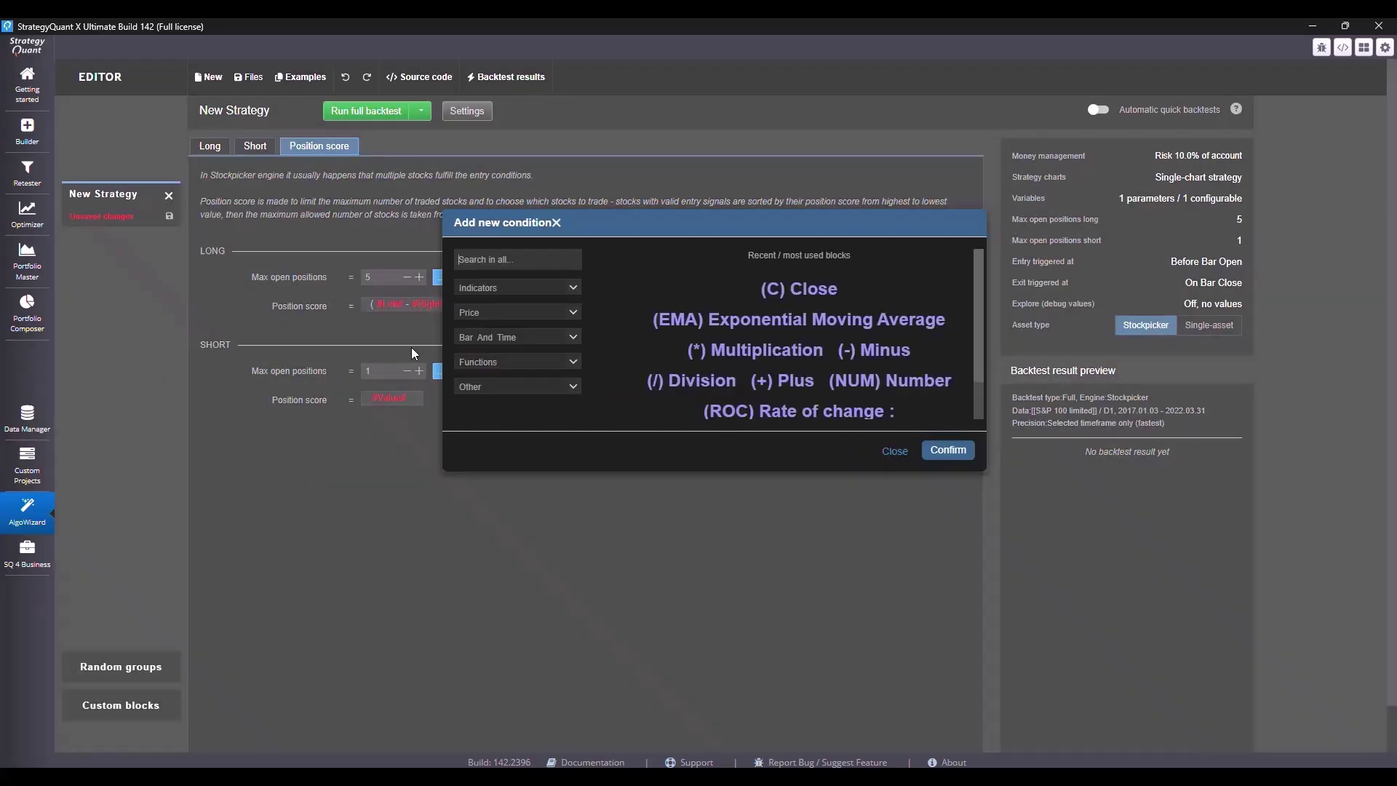
pyautogui.click(569, 387)
pyautogui.click(522, 409)
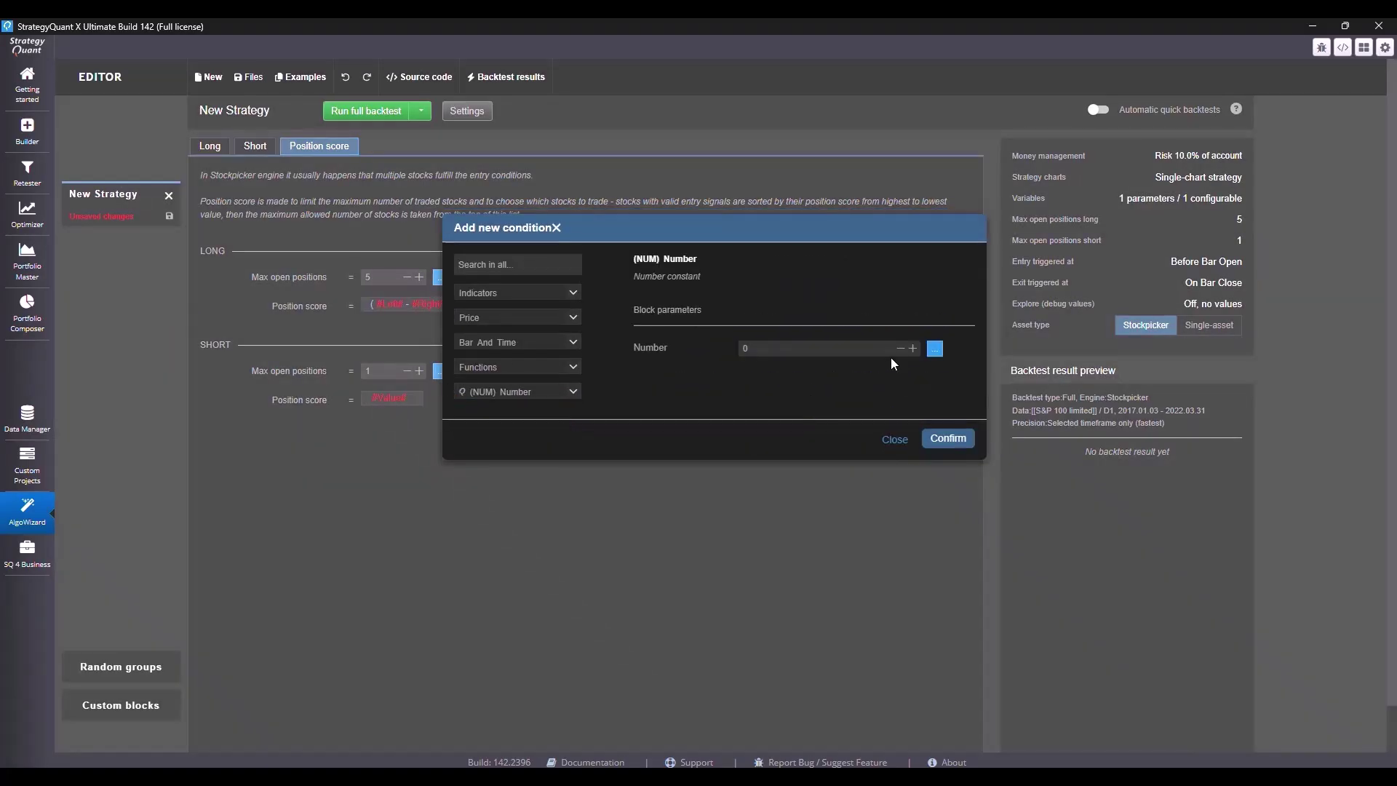
pyautogui.click(914, 353)
pyautogui.click(948, 450)
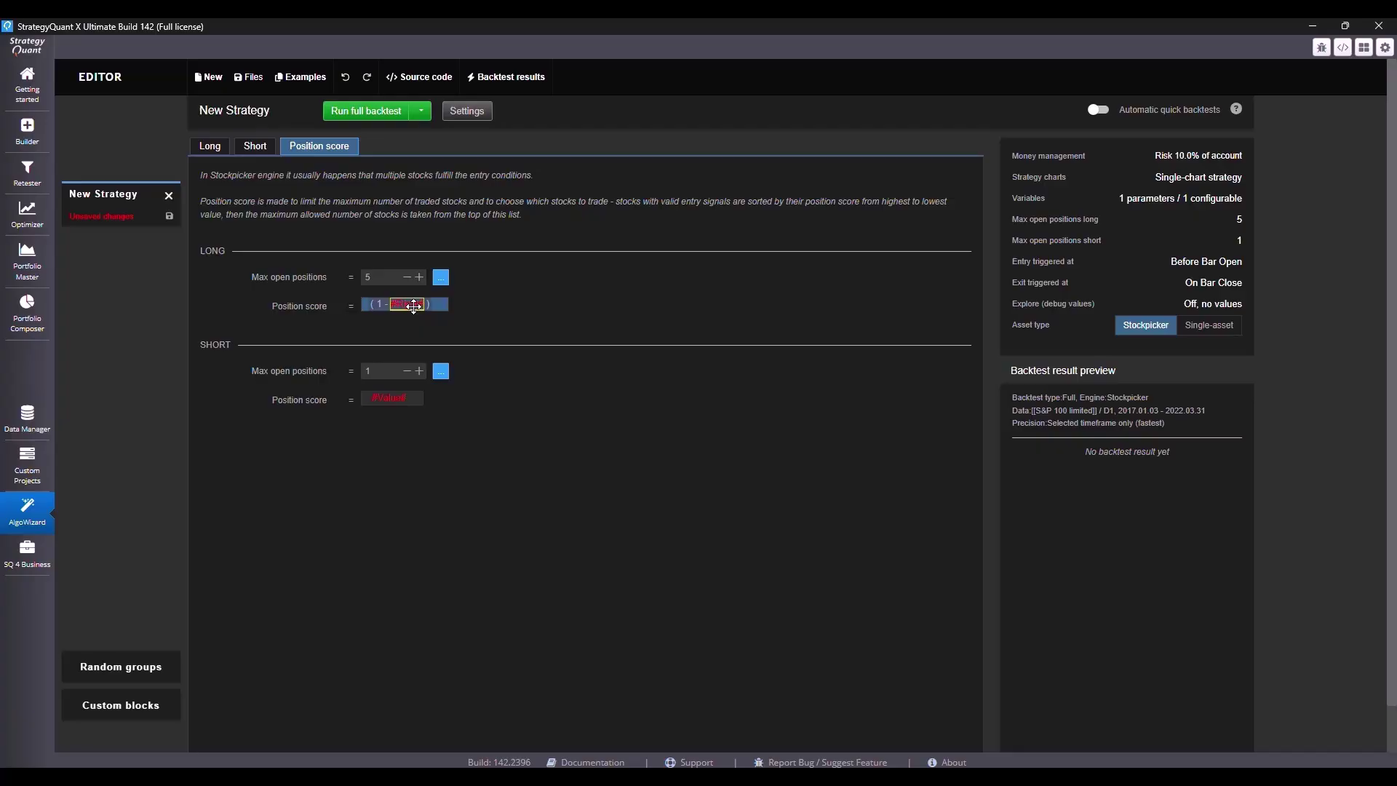
pyautogui.click(406, 304)
pyautogui.write('roc')
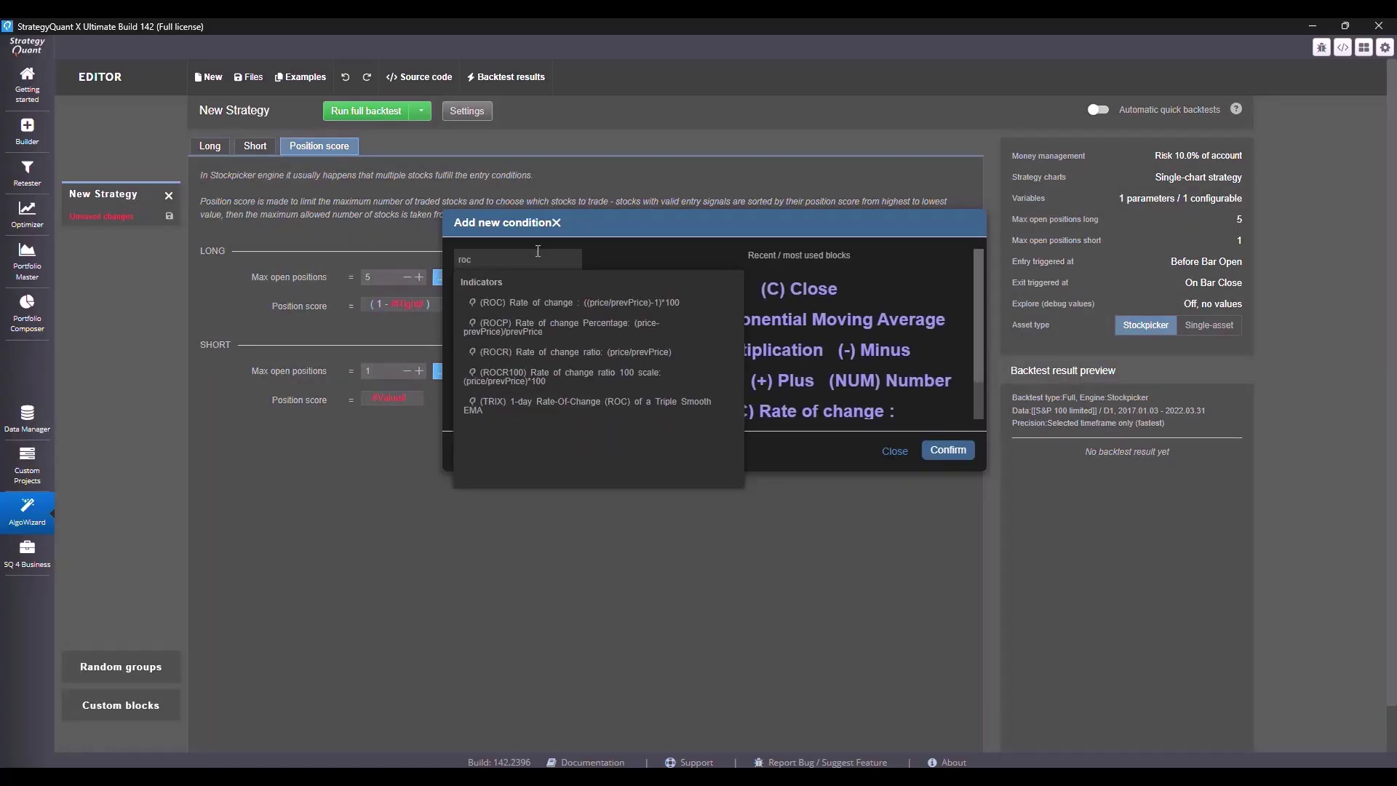
pyautogui.click(553, 302)
pyautogui.click(825, 399)
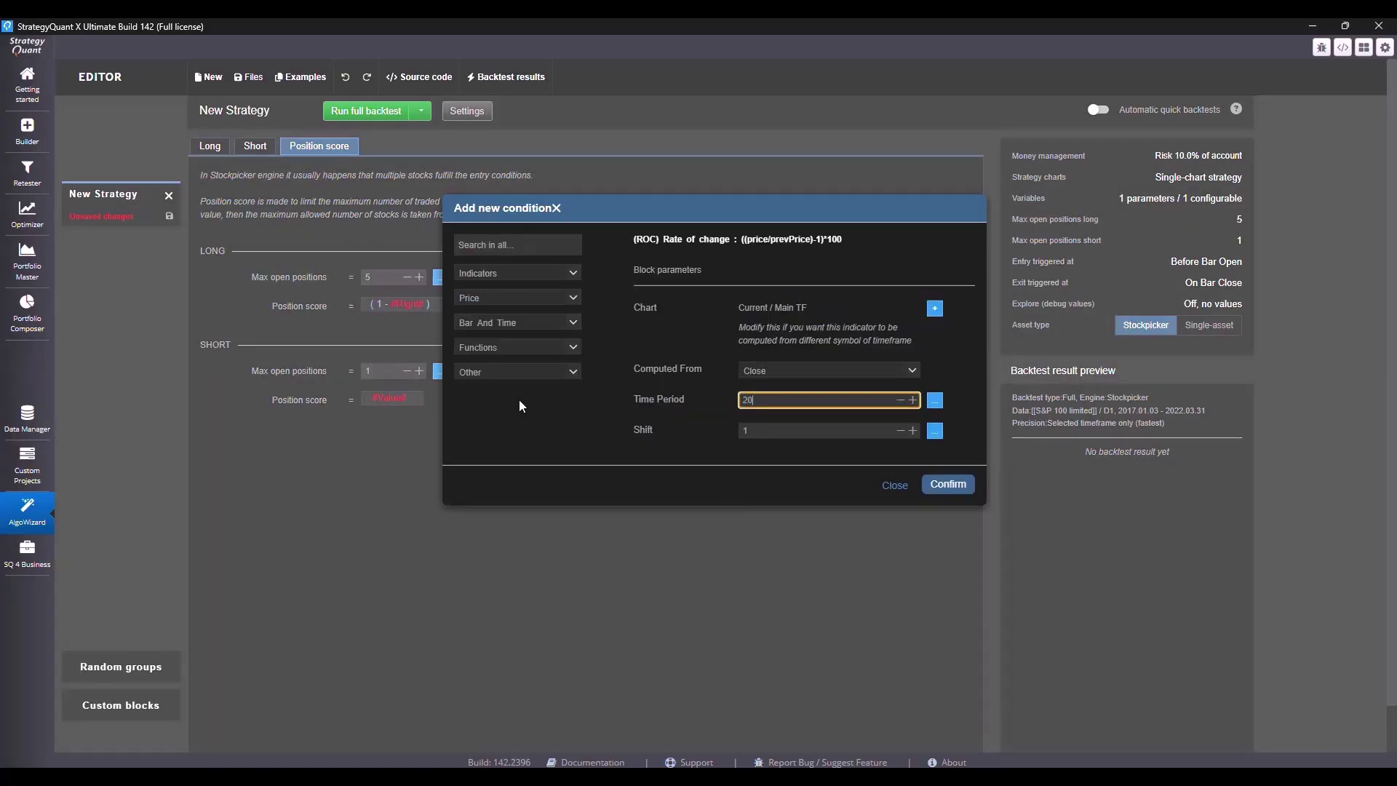
pyautogui.click(949, 484)
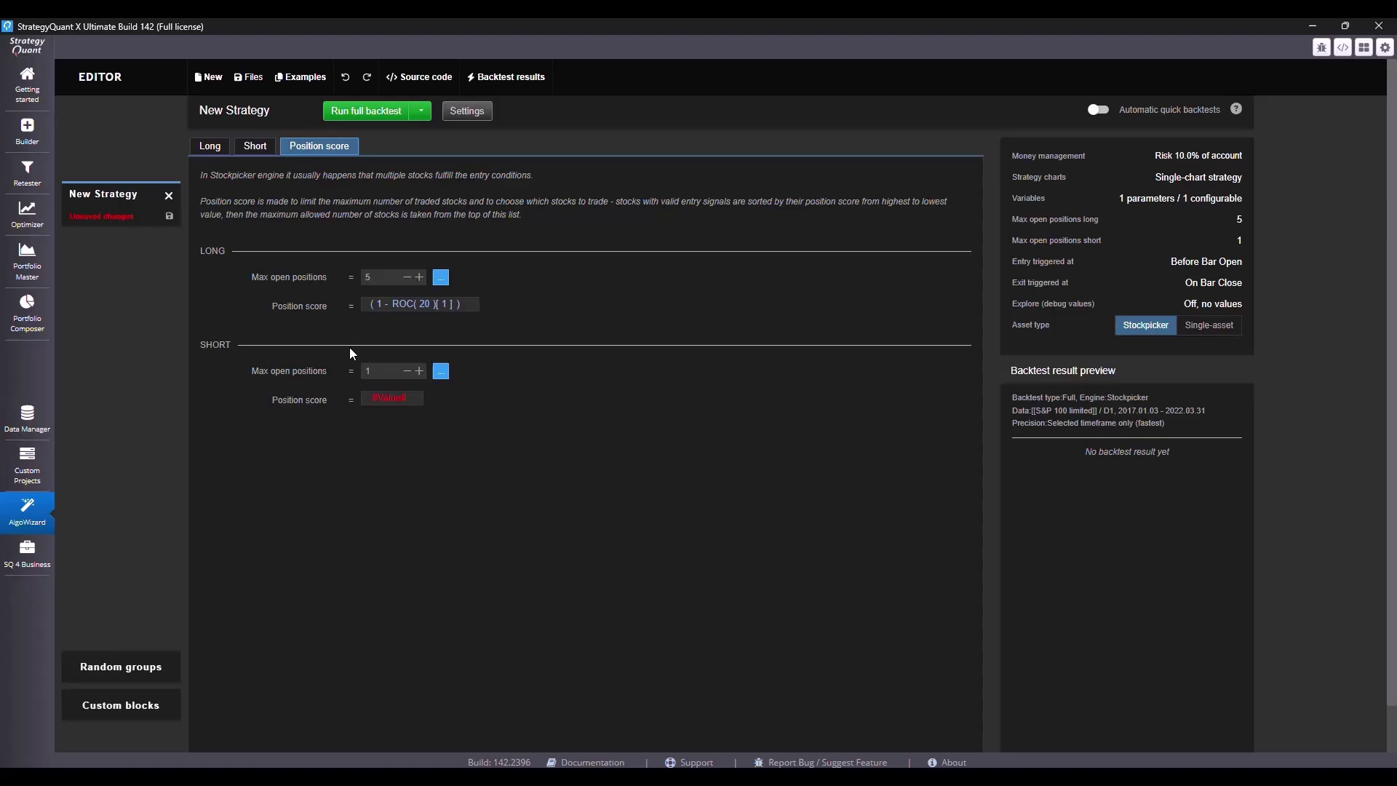
# Choose the Russell 3000 universe in Settings and run a full backtest
pyautogui.click(466, 111)
pyautogui.click(522, 251)
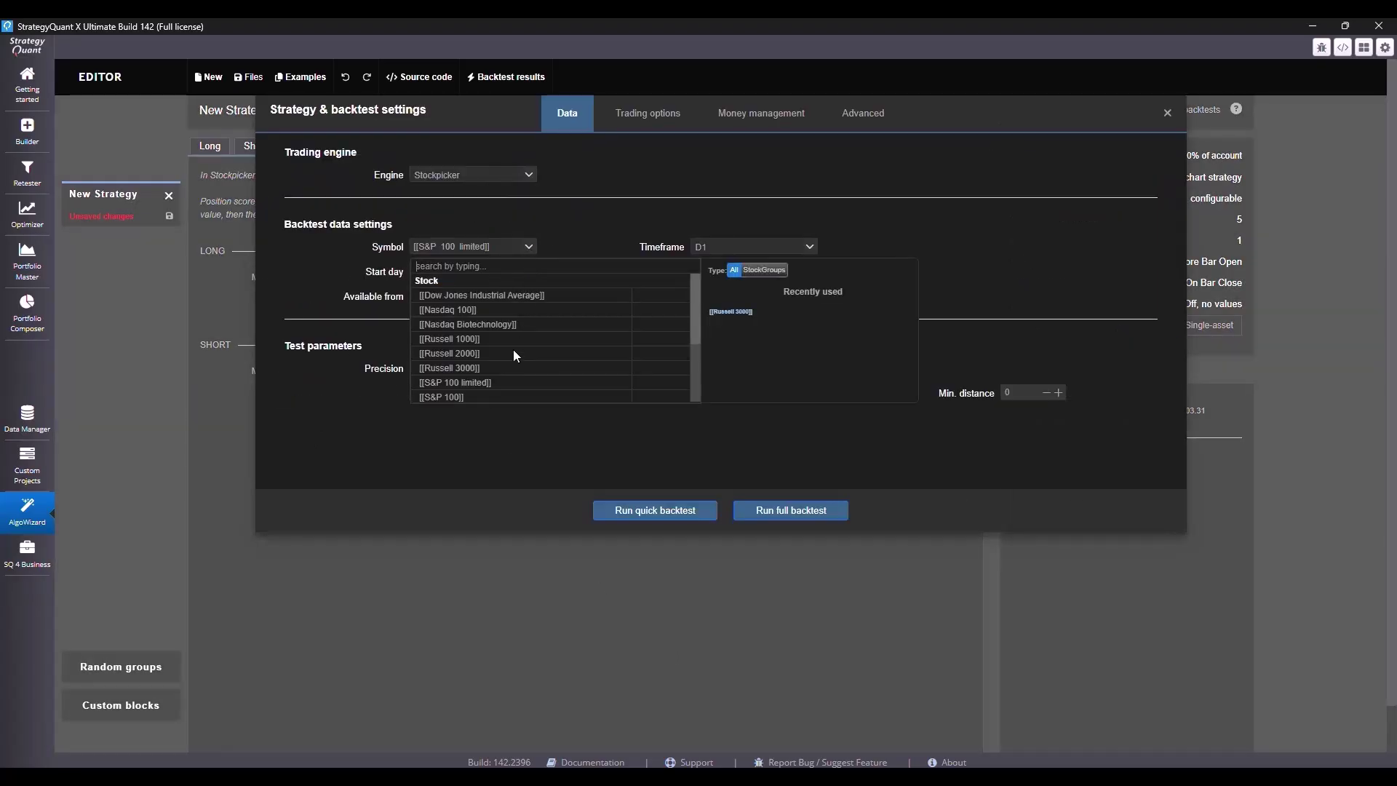
pyautogui.click(492, 369)
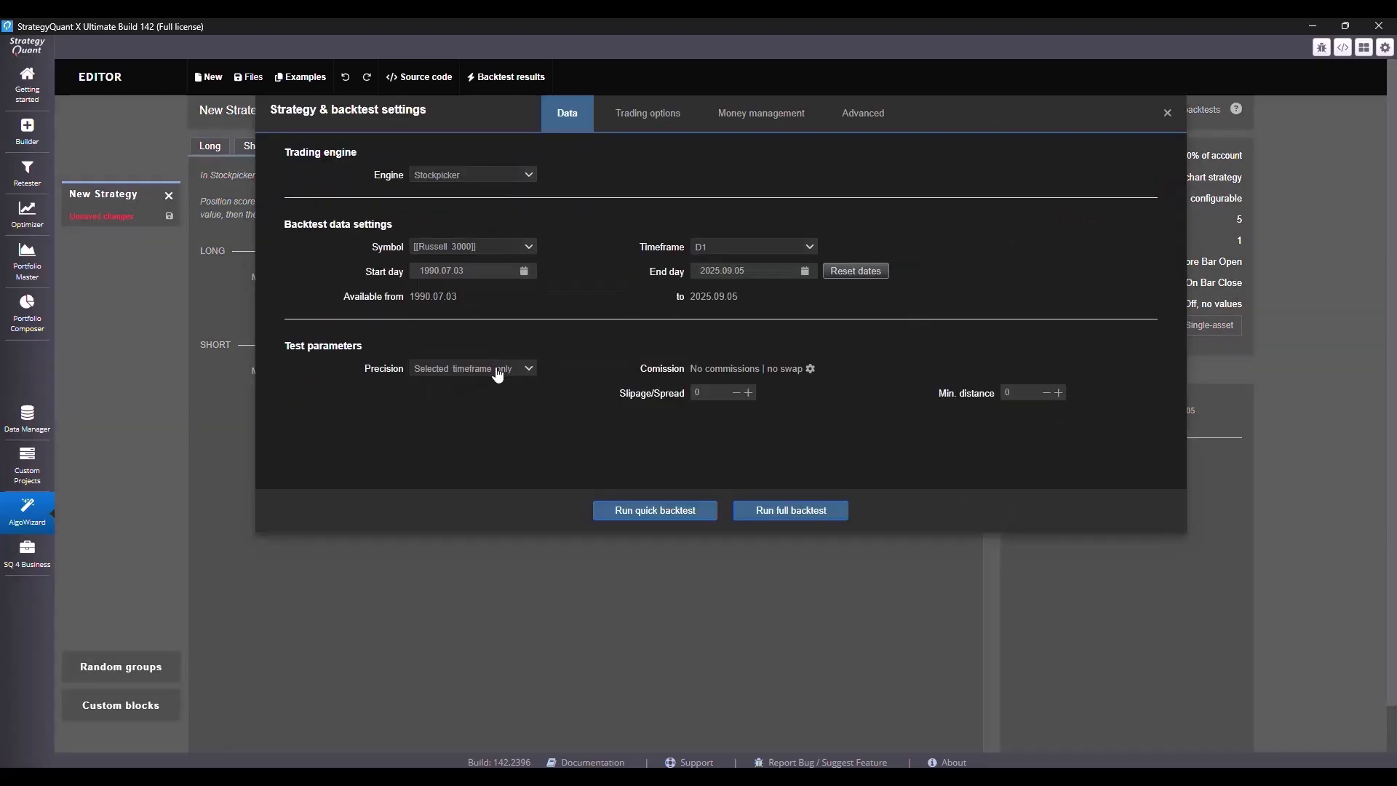
pyautogui.click(794, 512)
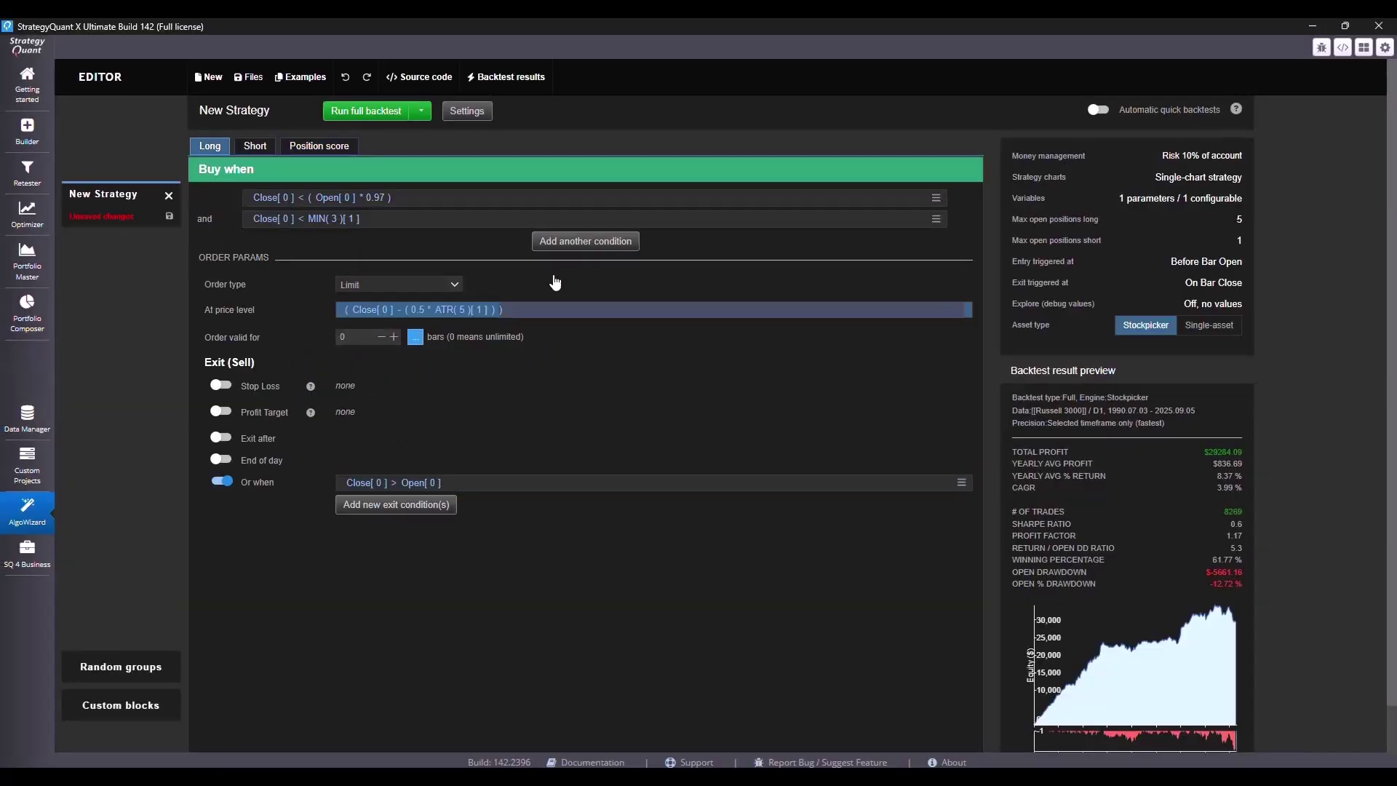
# Add a third buy condition Close[0] > EMA(200)[1]
pyautogui.click(575, 242)
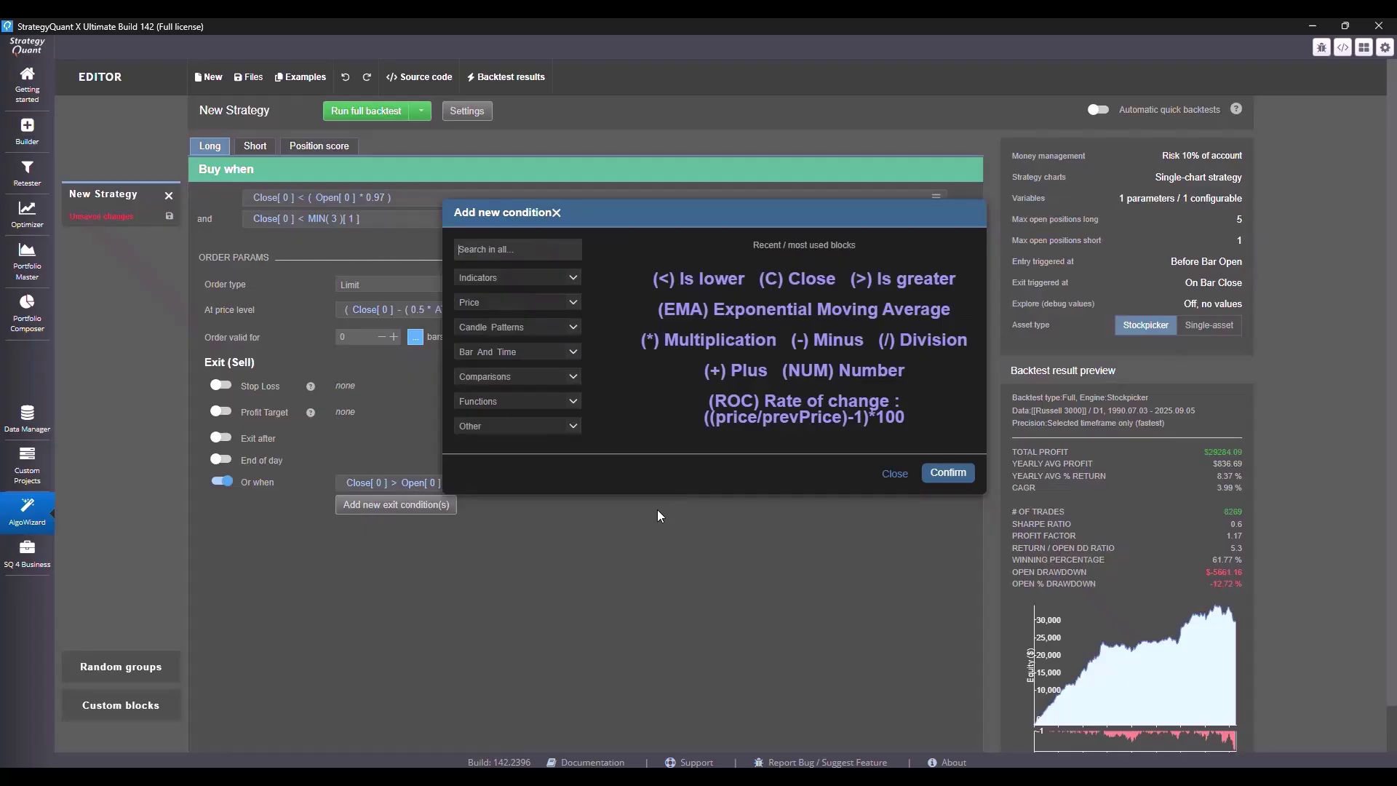
pyautogui.click(577, 306)
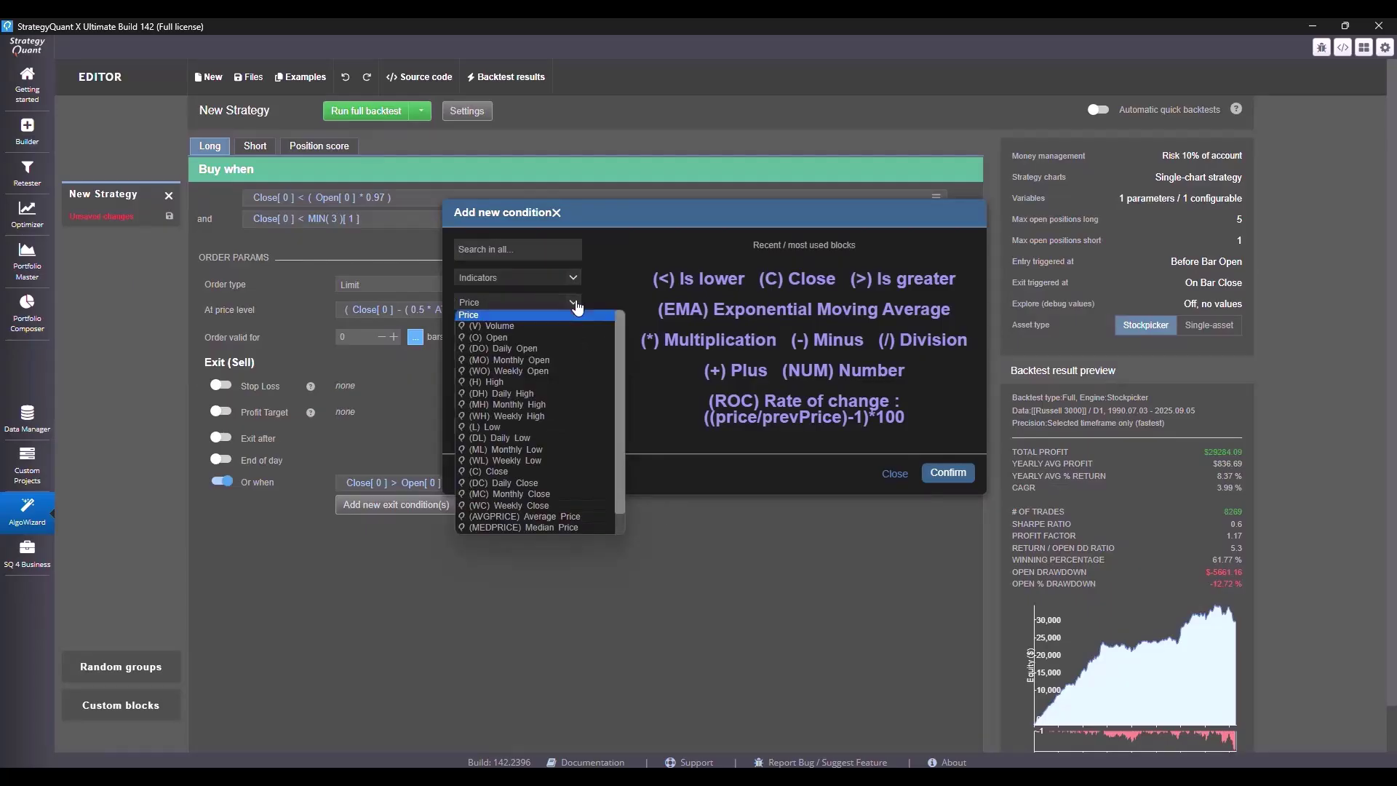
pyautogui.click(547, 469)
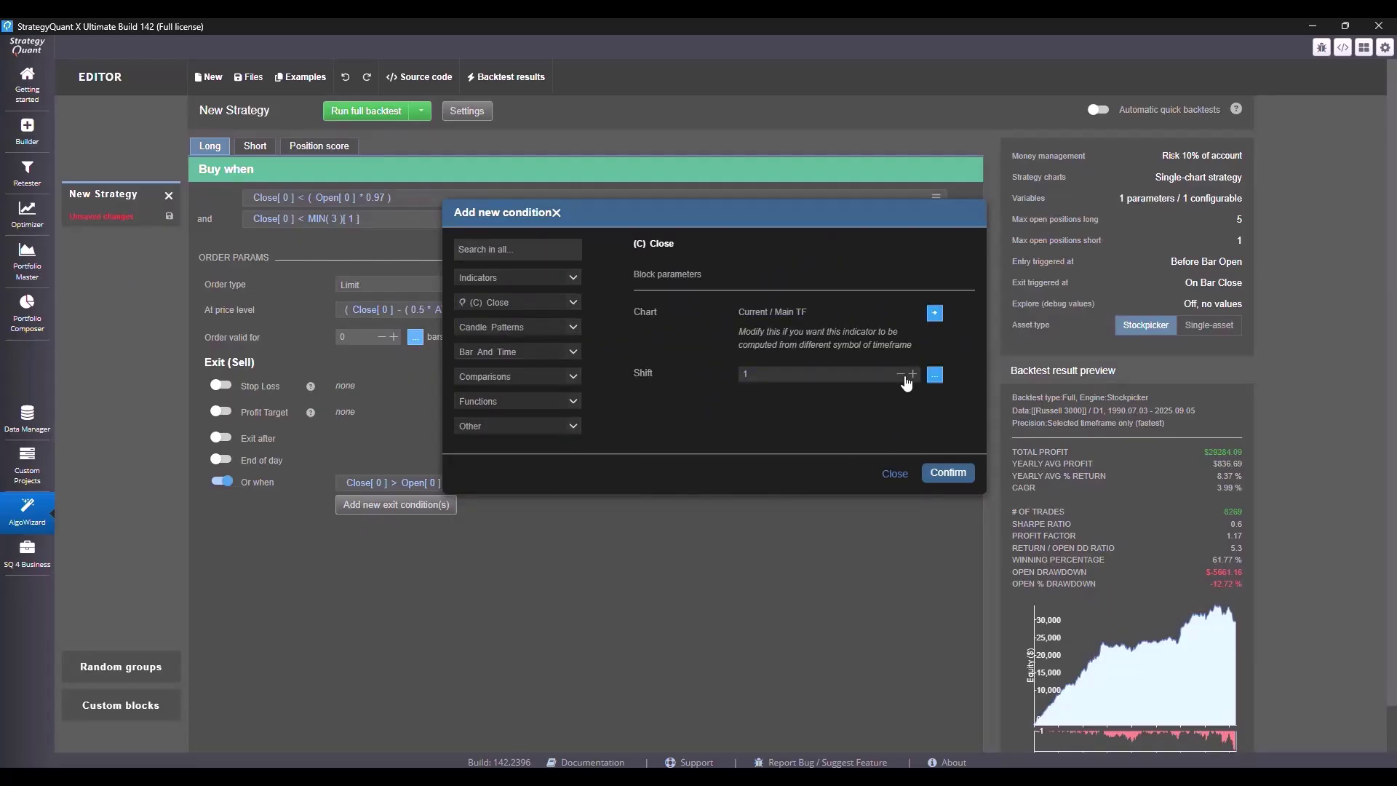
pyautogui.click(945, 480)
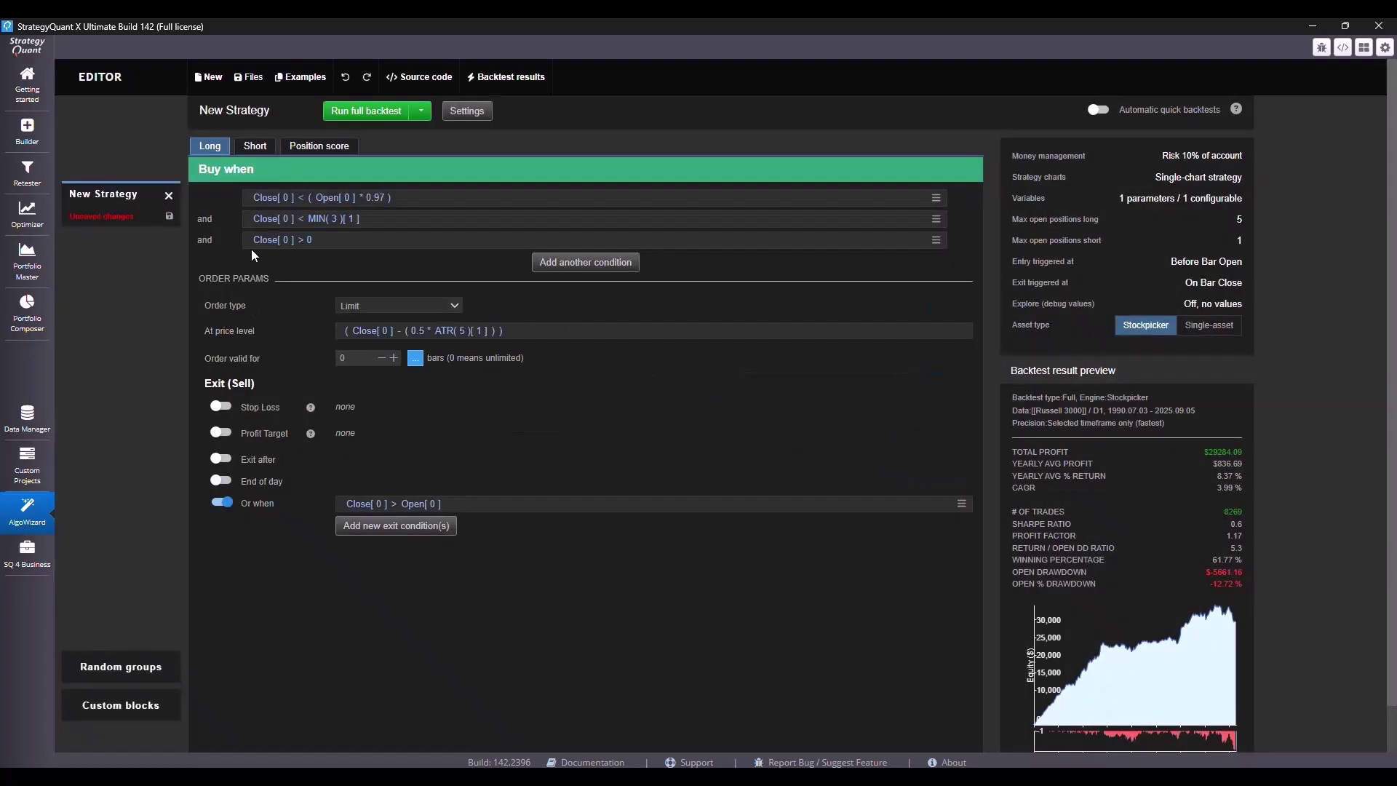
pyautogui.click(309, 241)
pyautogui.write('ema')
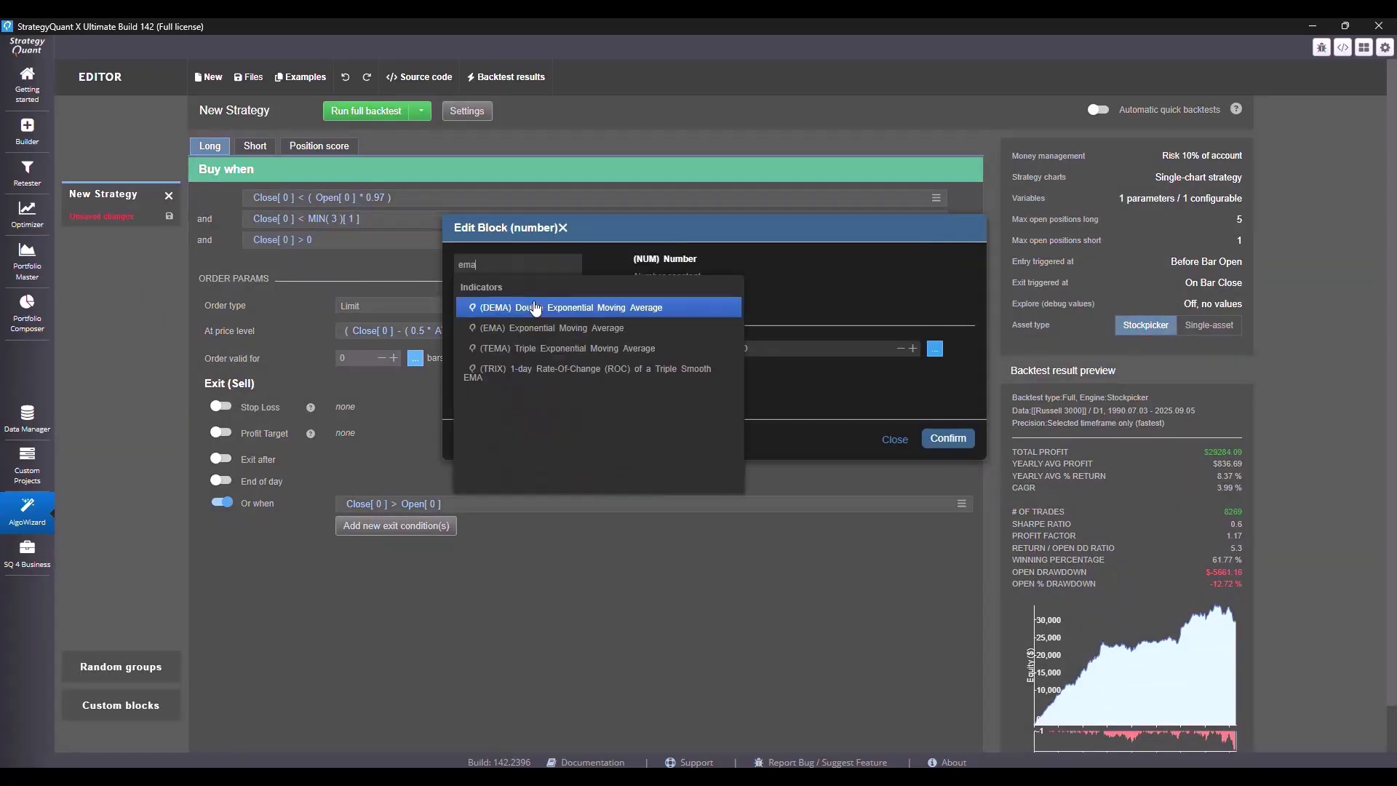
pyautogui.click(537, 328)
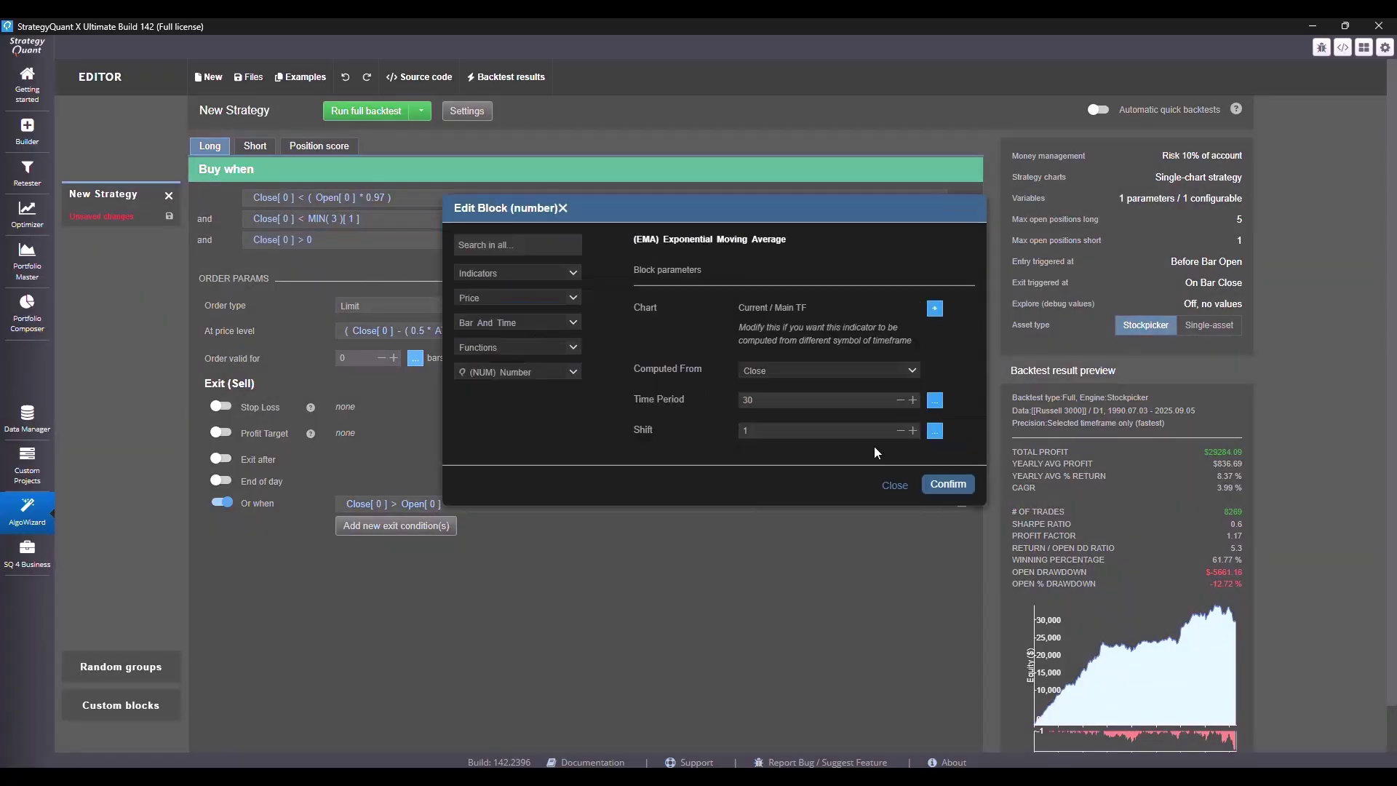
pyautogui.click(796, 402)
pyautogui.write('200')
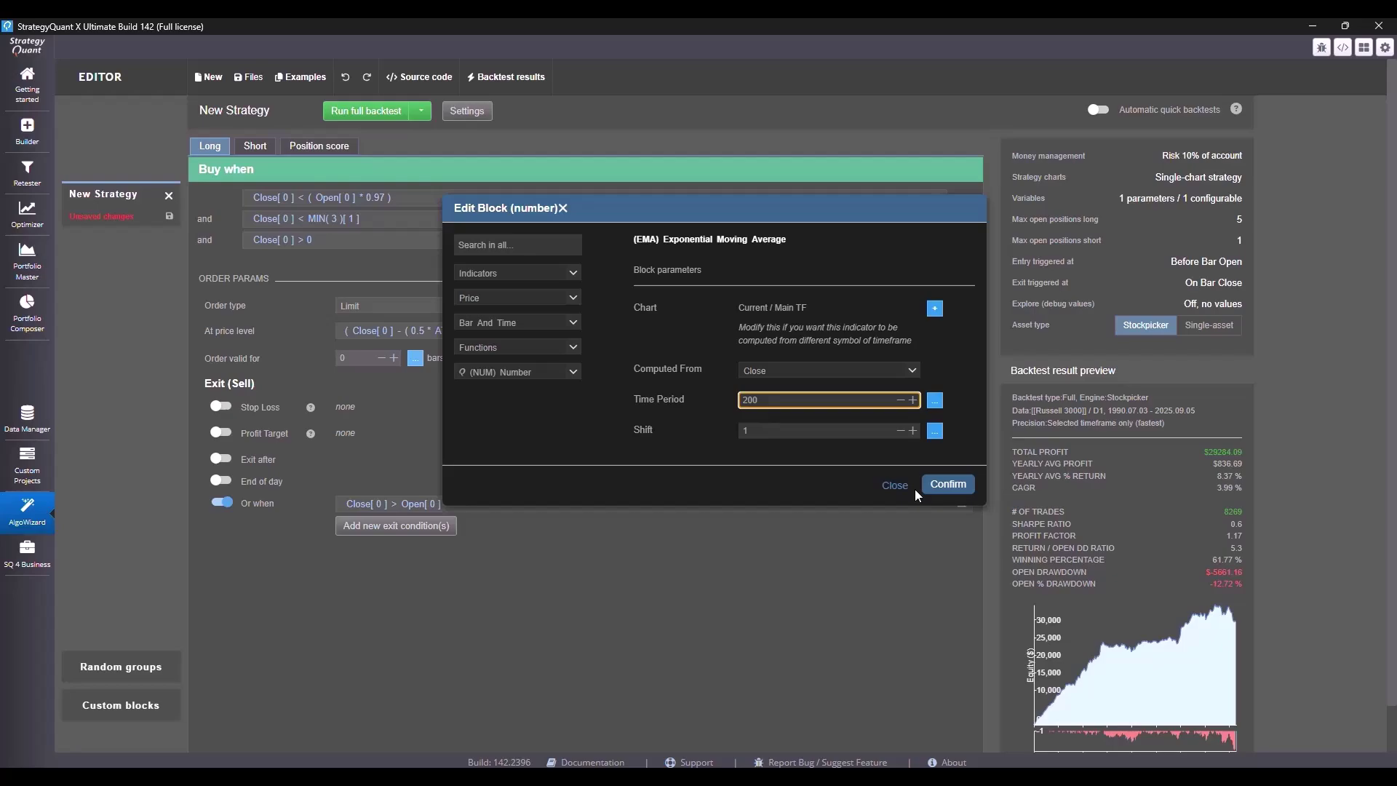
pyautogui.click(944, 486)
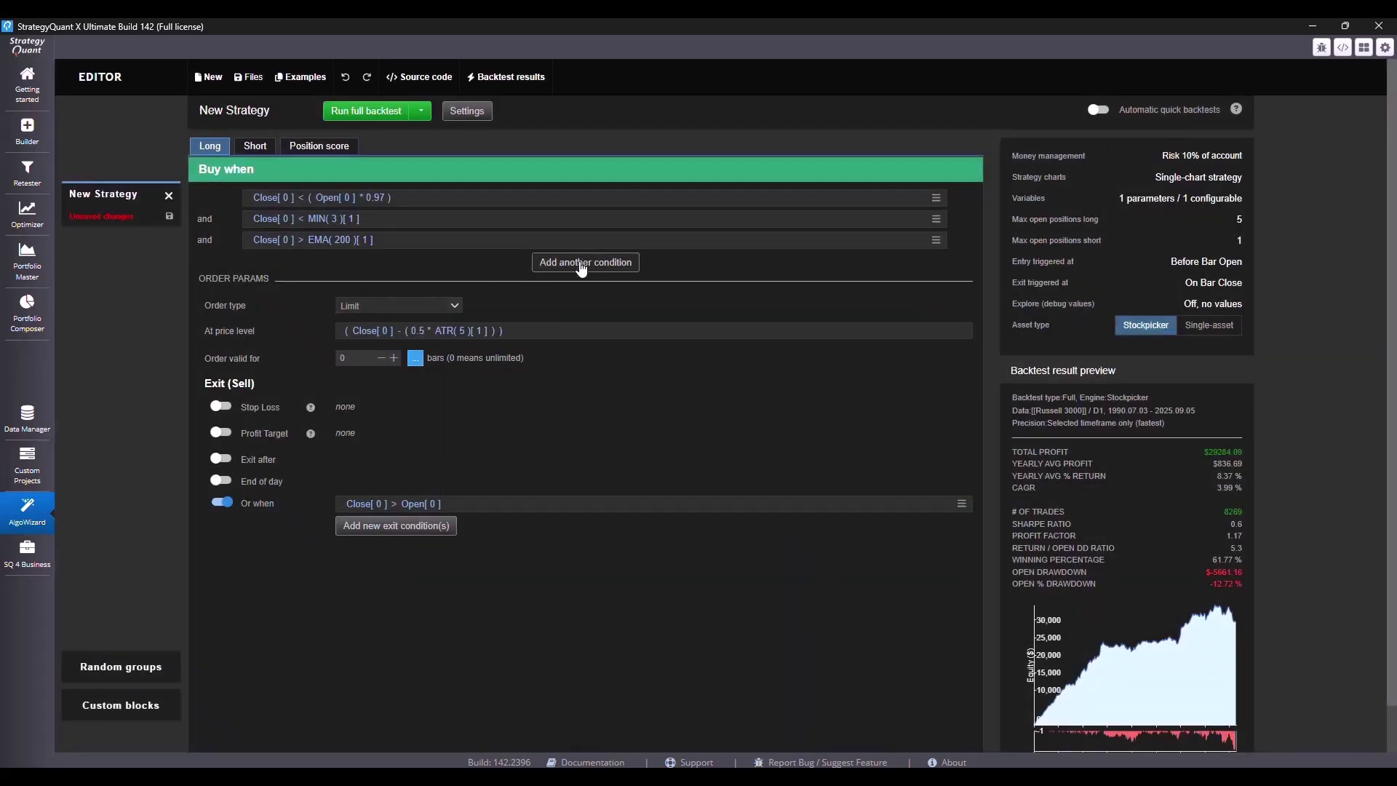
pyautogui.click(583, 263)
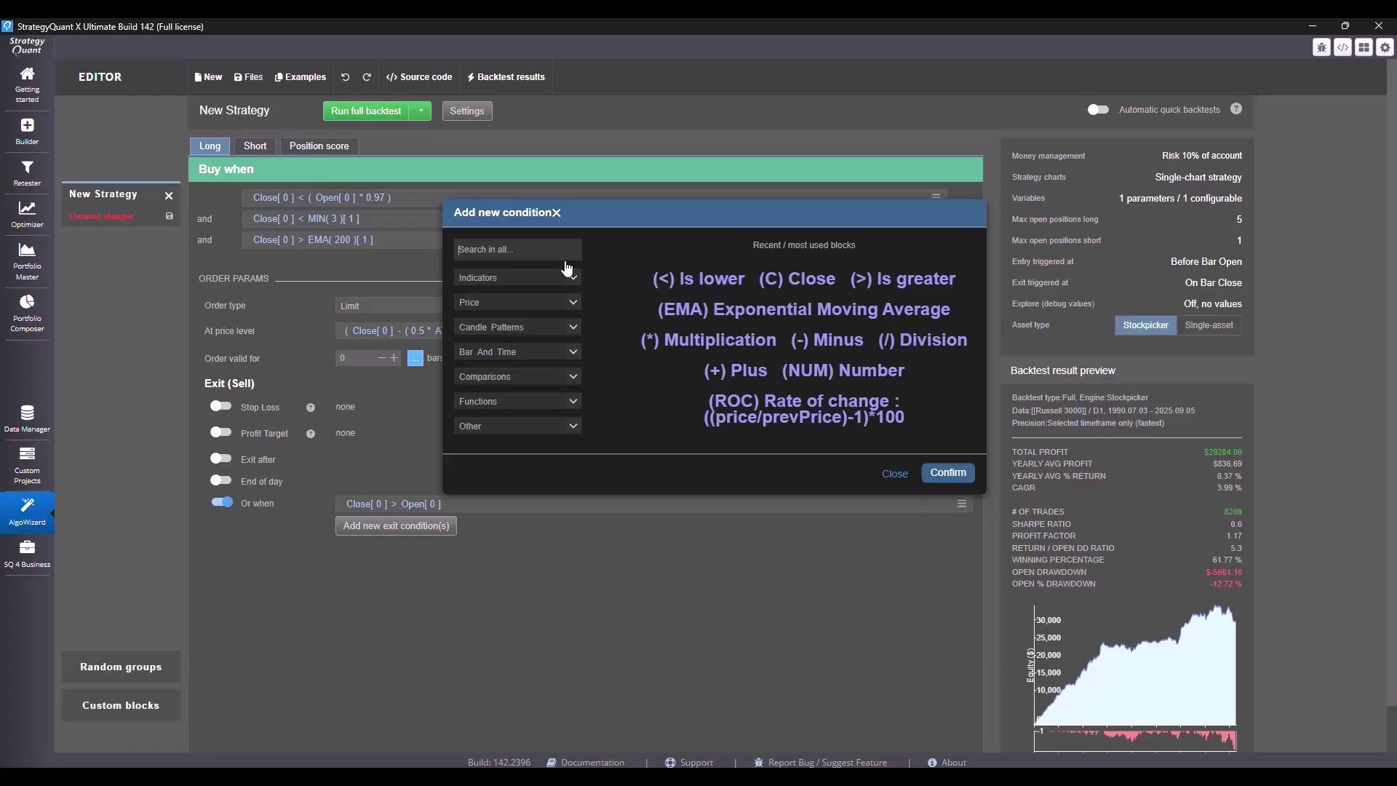
# Add a fourth long buy condition, Close[0] > 3
pyautogui.click(570, 308)
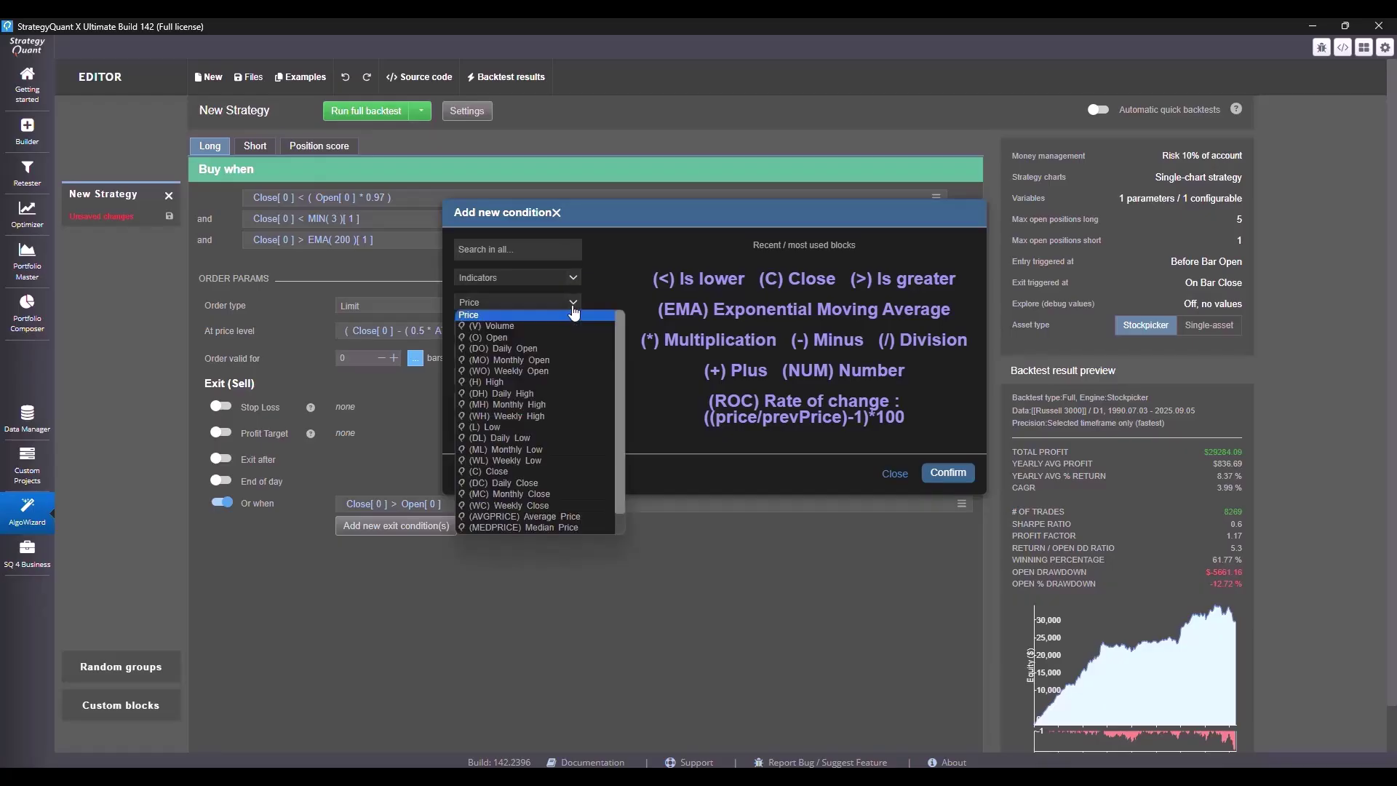
pyautogui.click(527, 472)
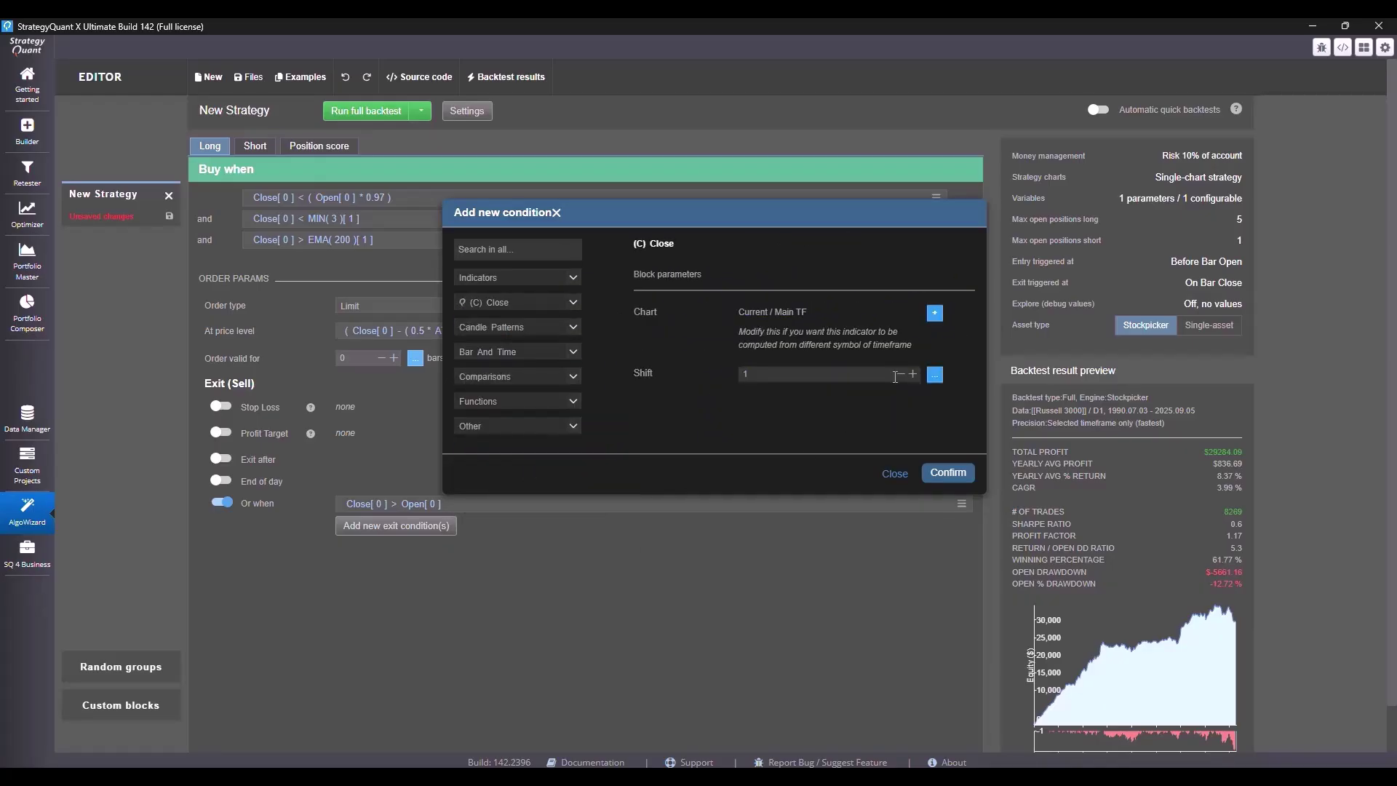
pyautogui.click(935, 473)
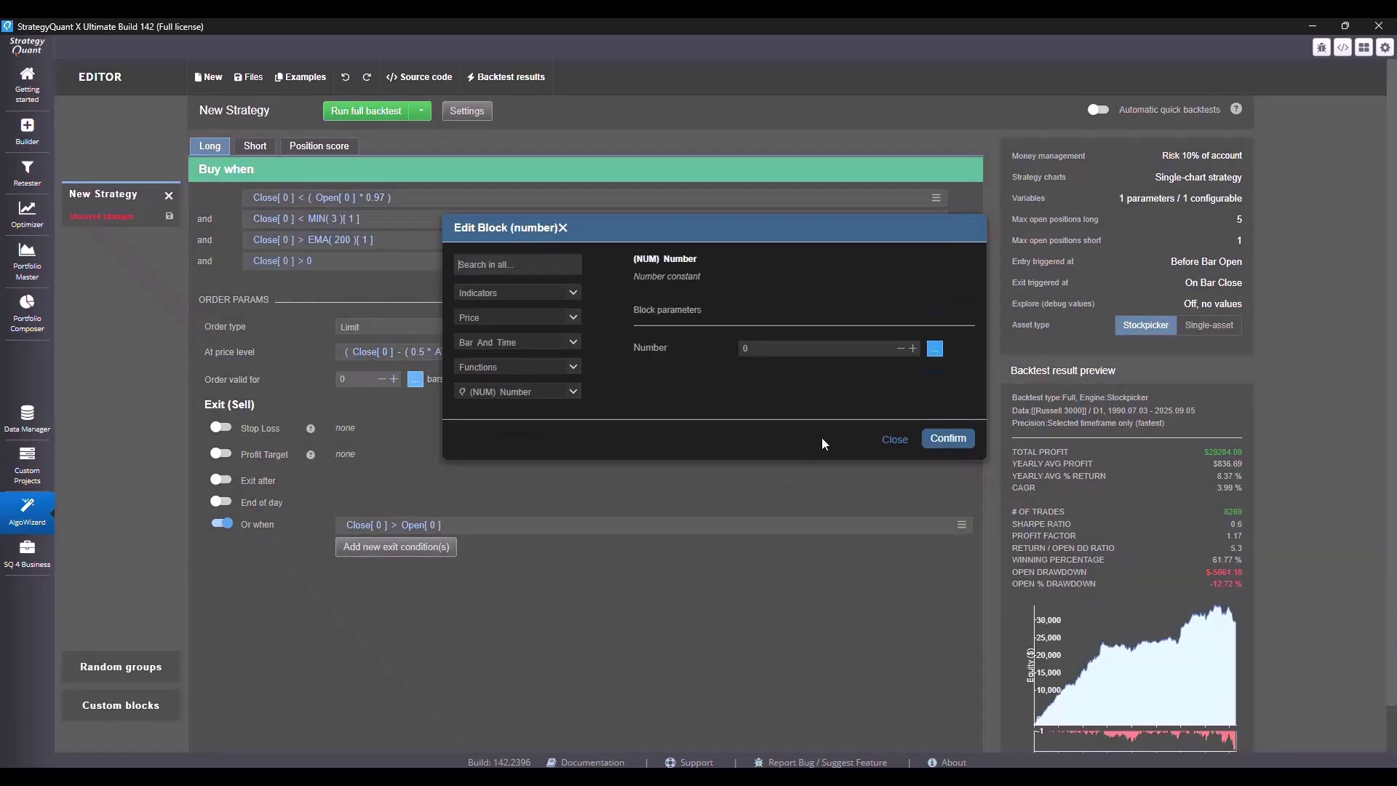
pyautogui.click(913, 349)
pyautogui.click(913, 349)
pyautogui.click(948, 439)
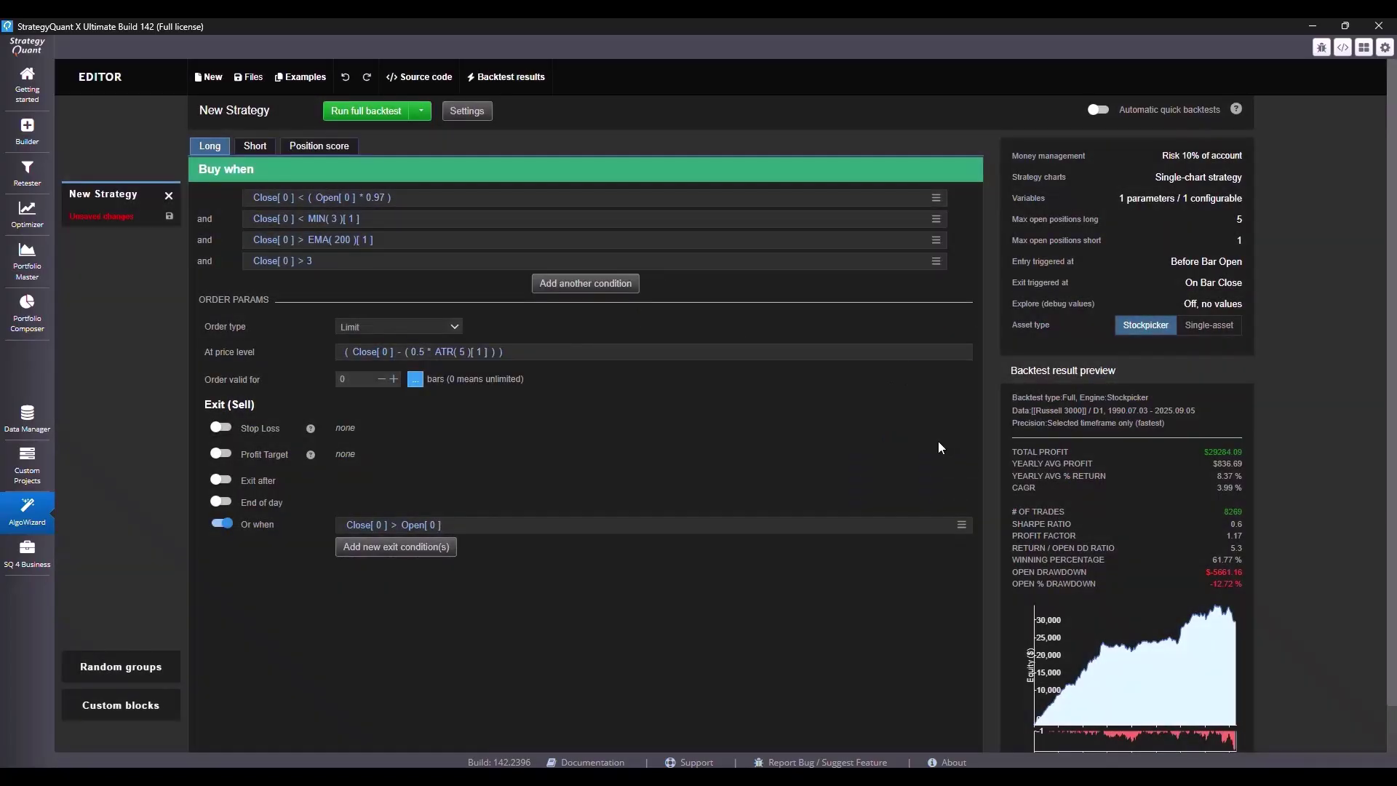
# Backtest, enable Exit after 5 bars, and rerun: $12,466.12 profit, profit factor 1.23
pyautogui.click(377, 113)
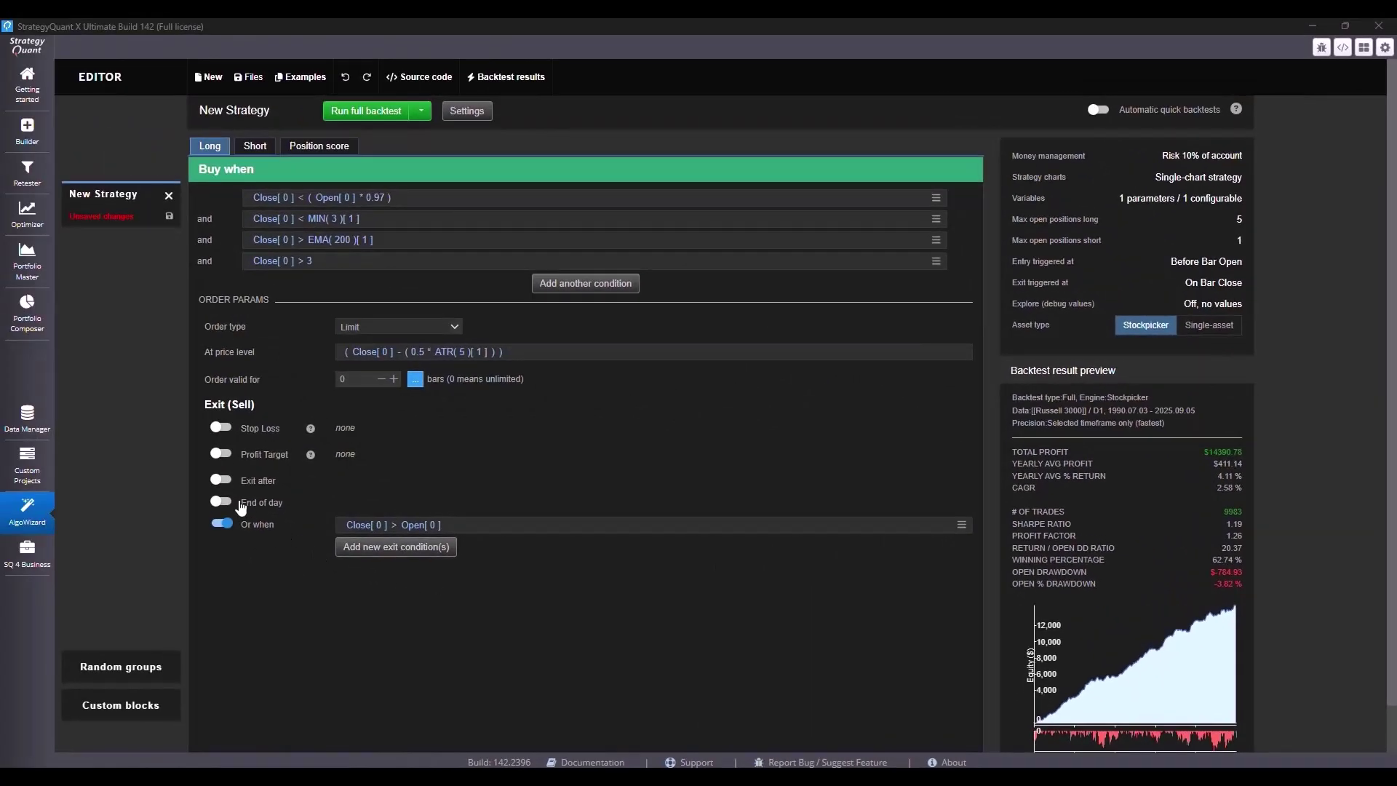
pyautogui.click(221, 479)
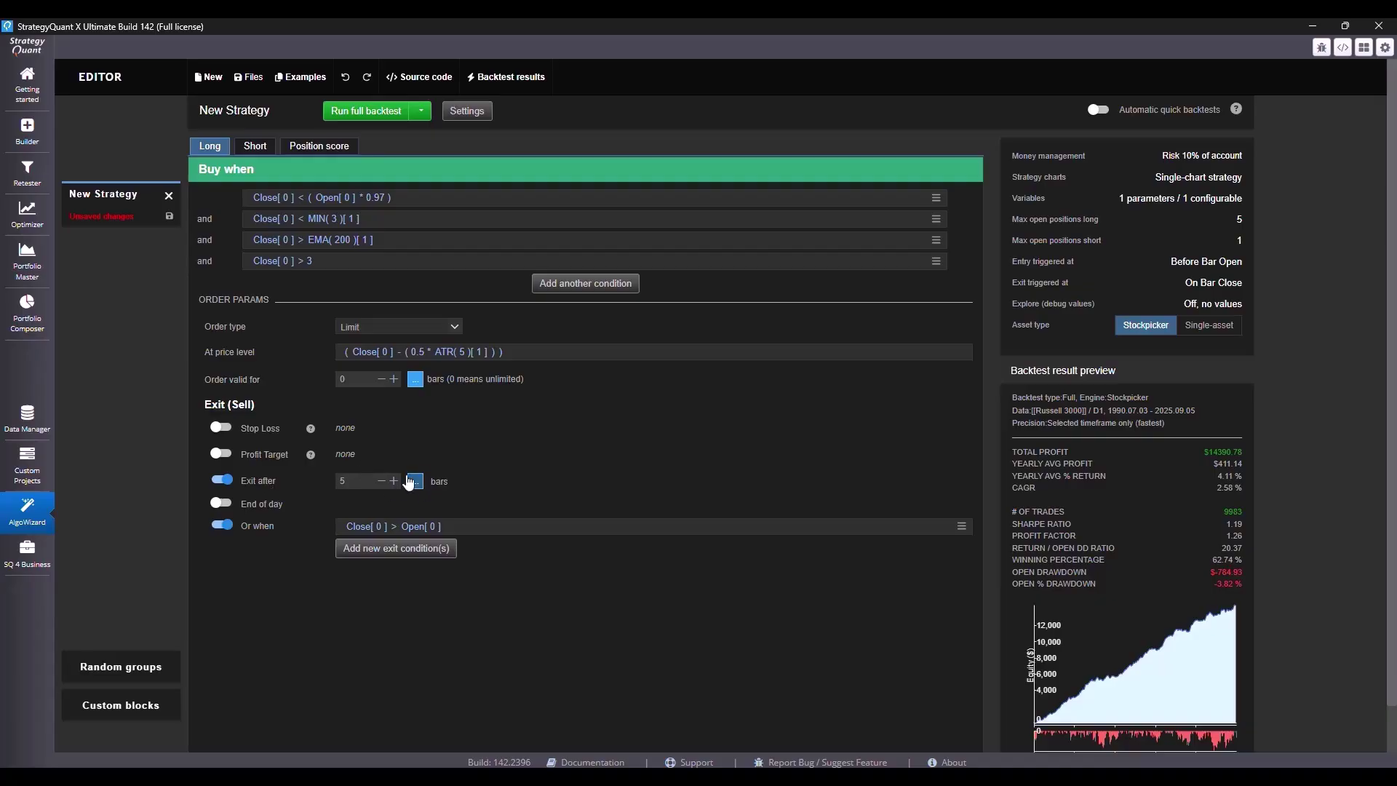
pyautogui.click(383, 116)
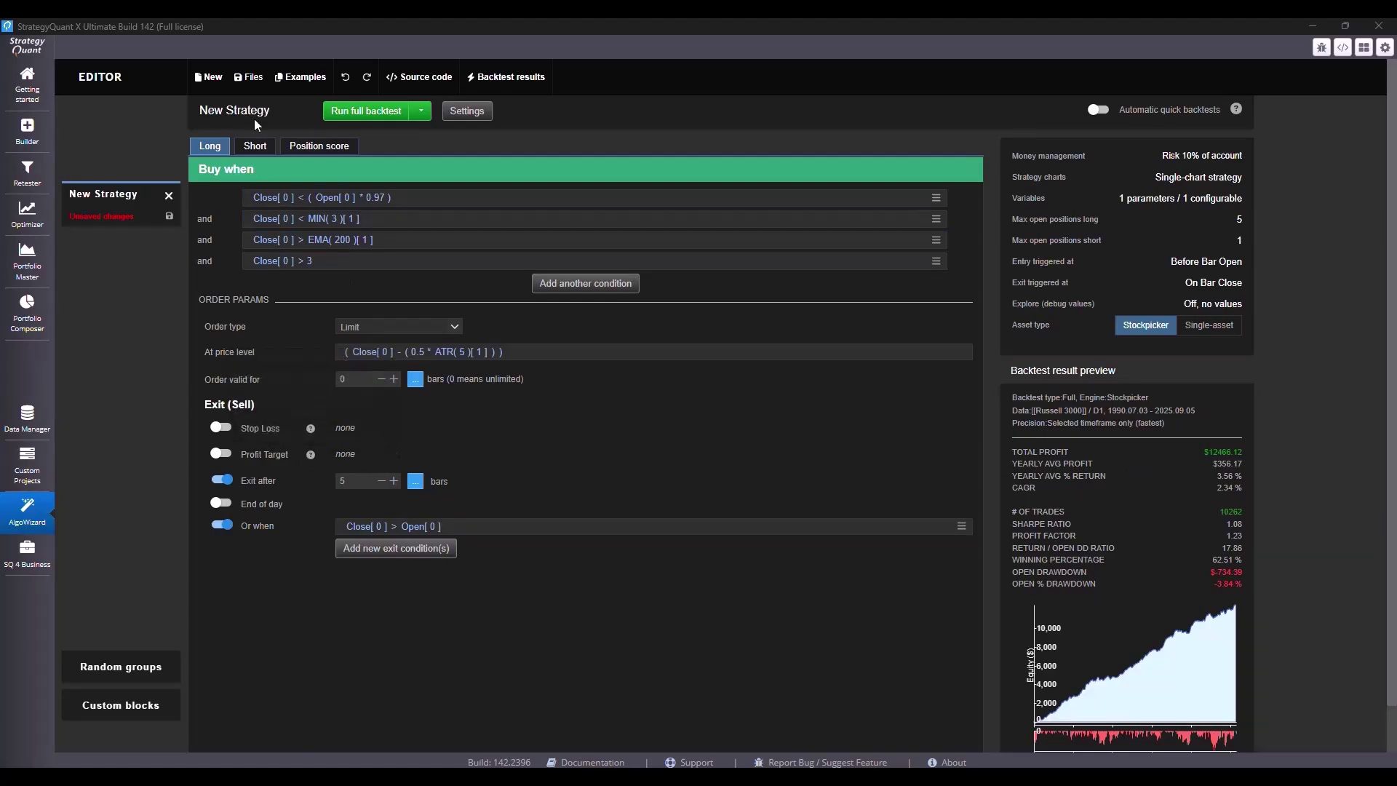
# Save the strategy to a file named MeanRev.sqx
pyautogui.click(251, 77)
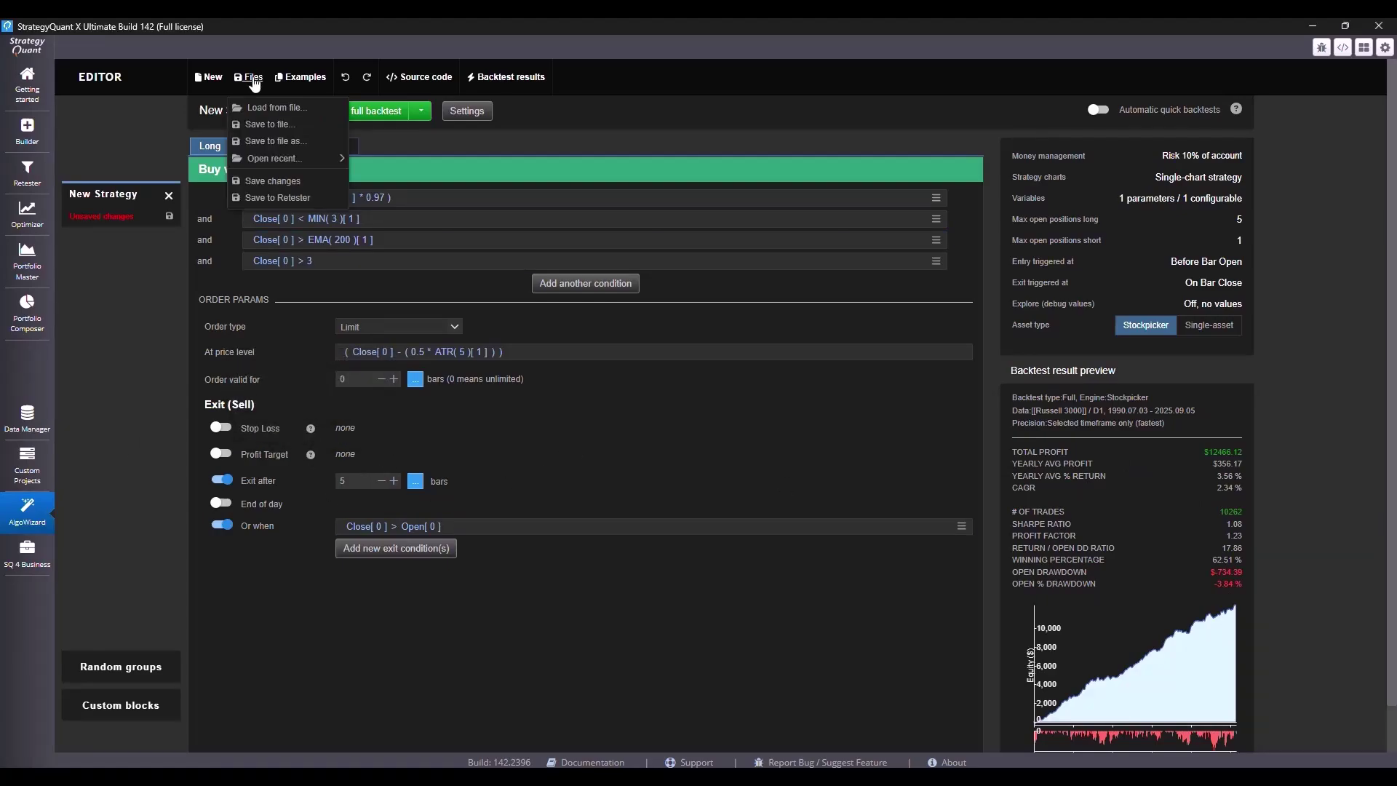
pyautogui.click(271, 124)
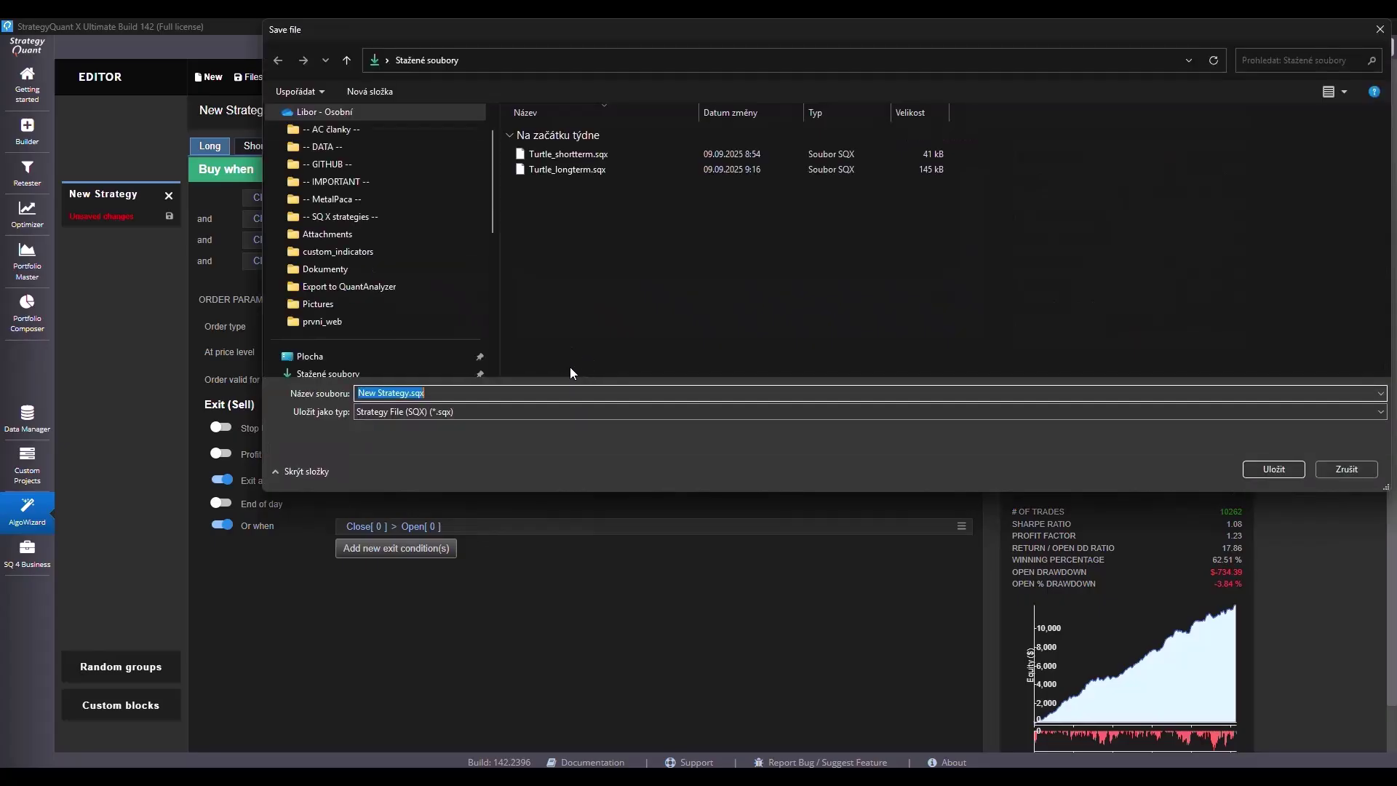
pyautogui.write('MeanRev')
pyautogui.click(1280, 472)
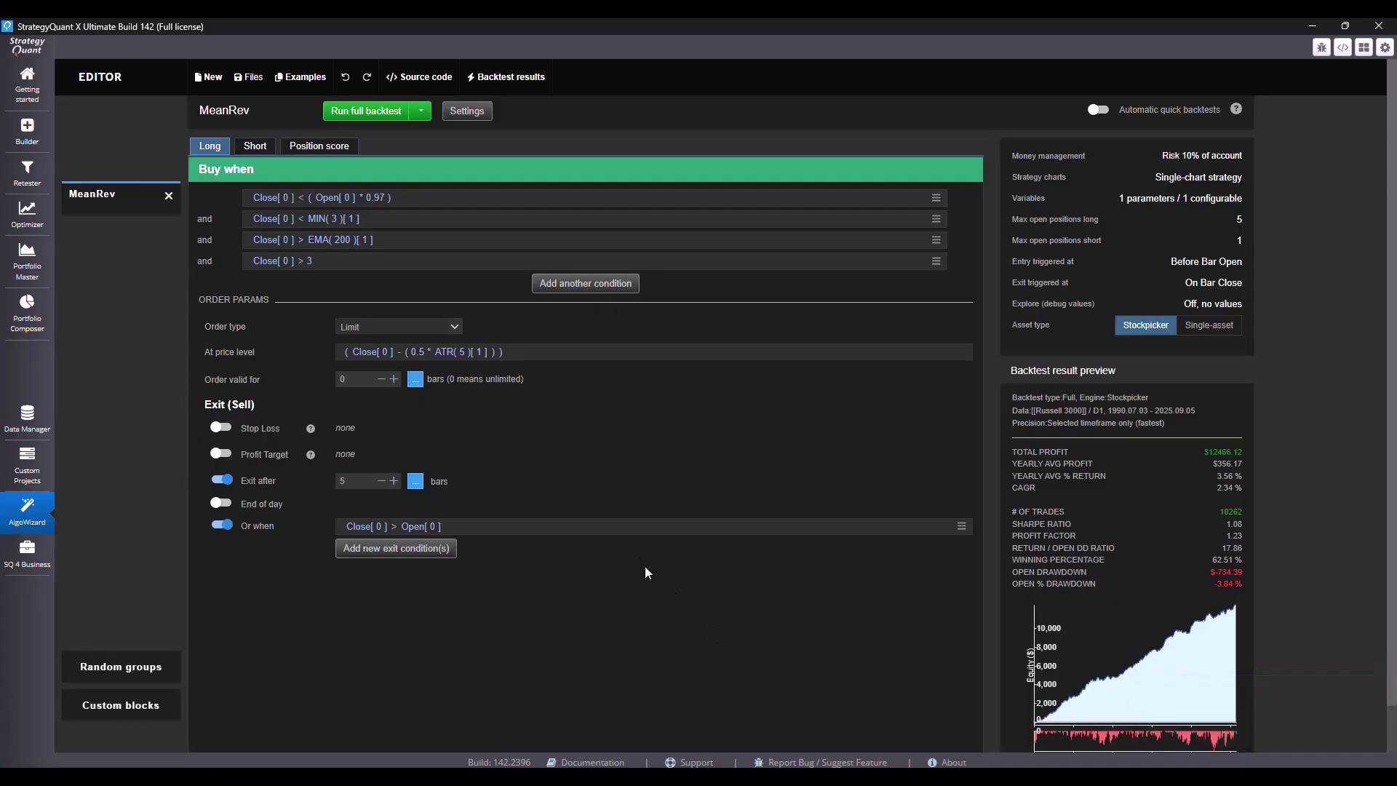
# On the TradingView MASS chart, draw a horizontal line near 7.18 from Aug 12 to Aug 21
pyautogui.hotkey('alt', 'Tab')
pyautogui.hotkey('alt', 'Tab')
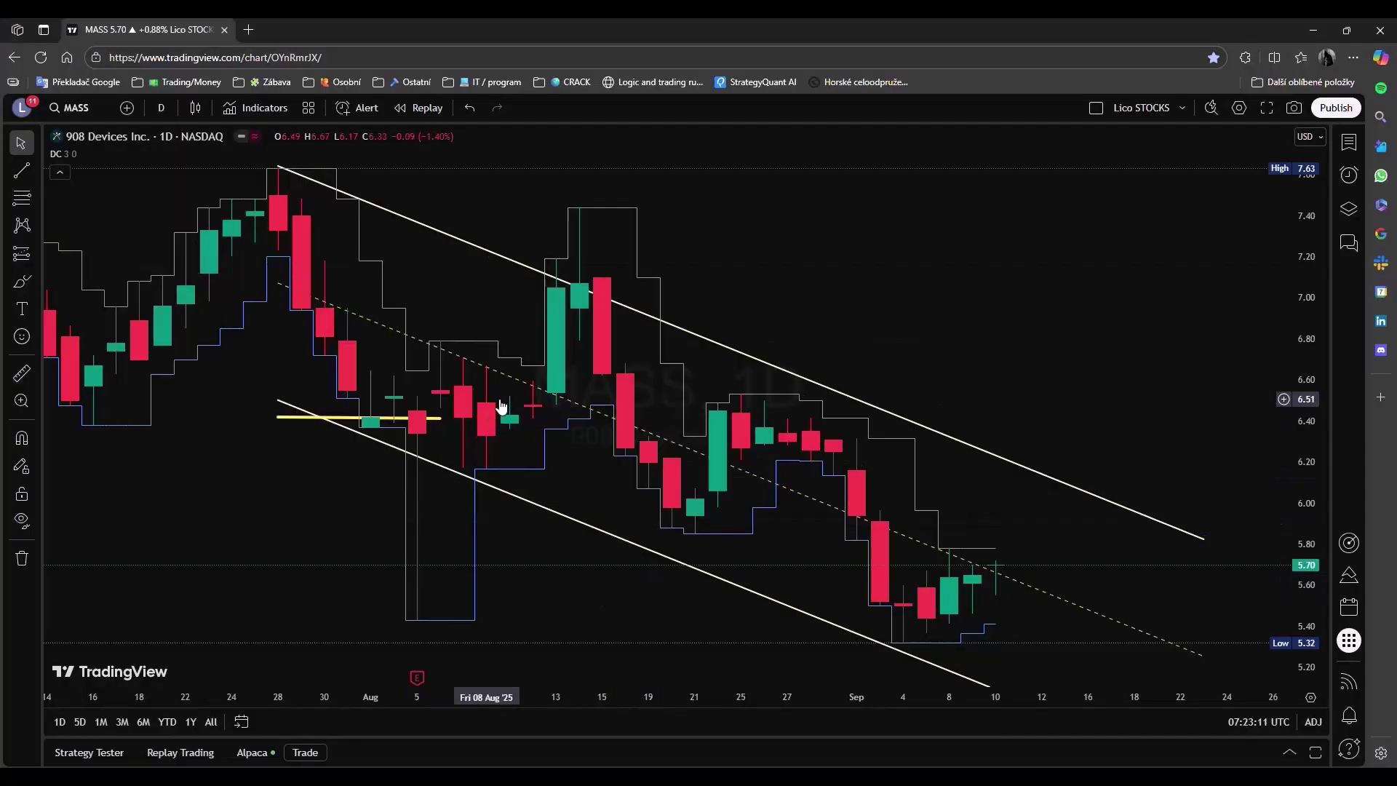
pyautogui.click(567, 297)
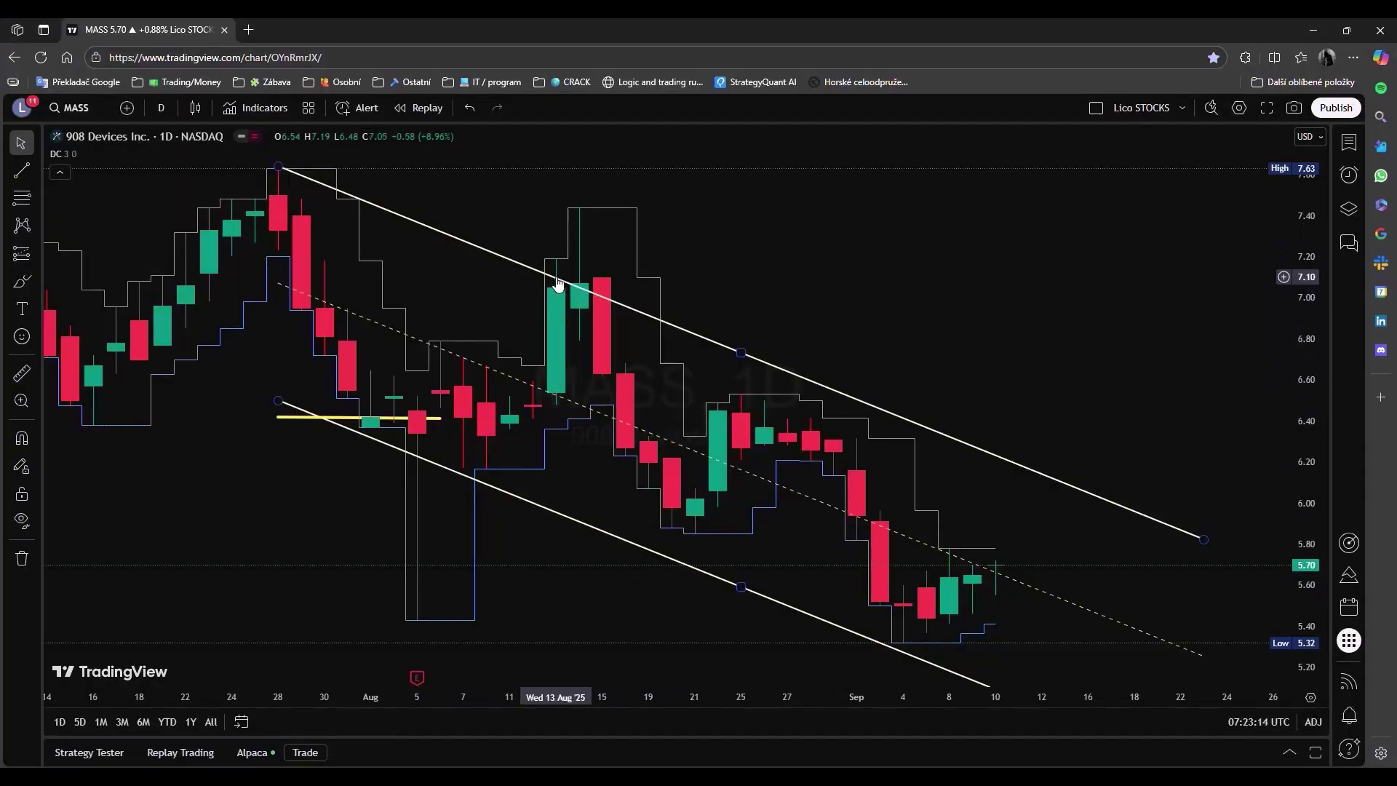
pyautogui.click(351, 270)
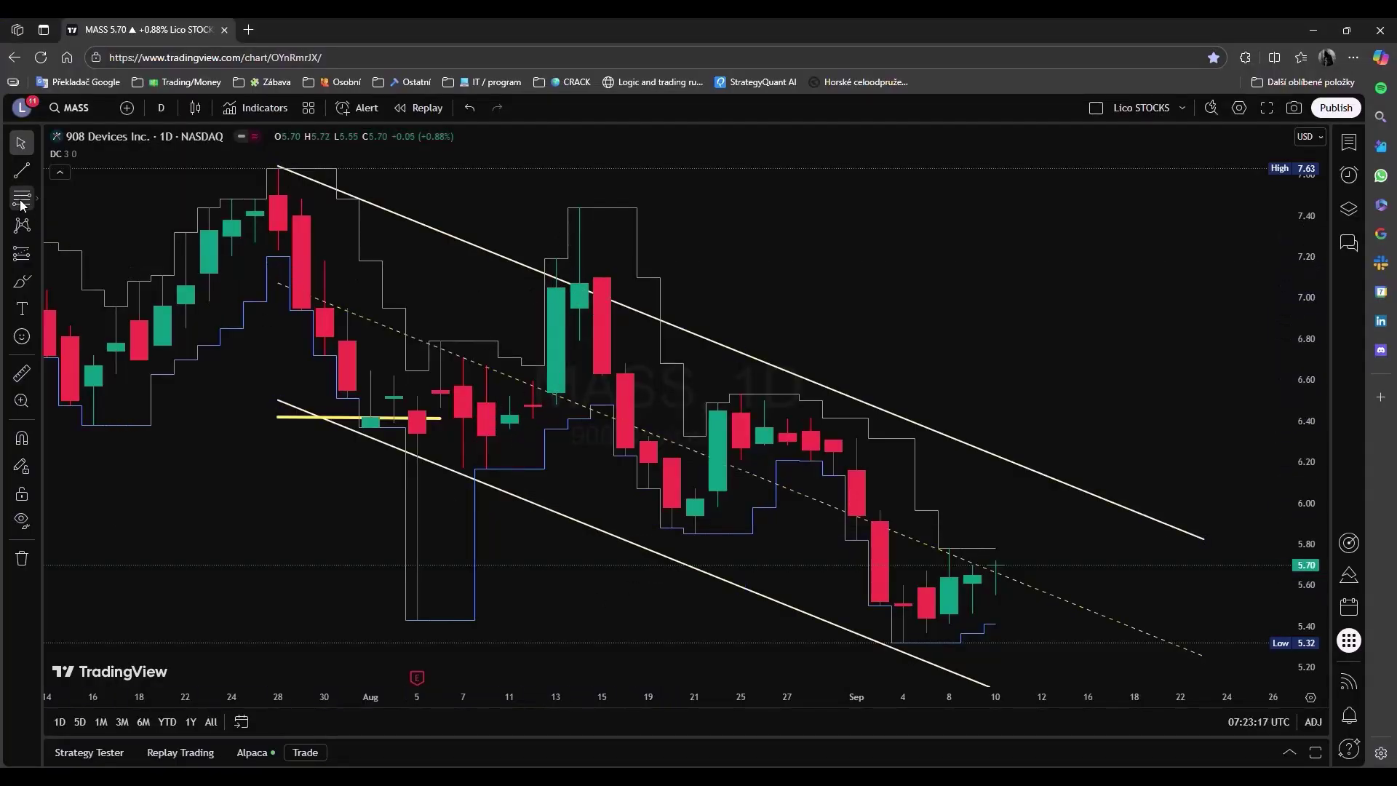
pyautogui.click(22, 171)
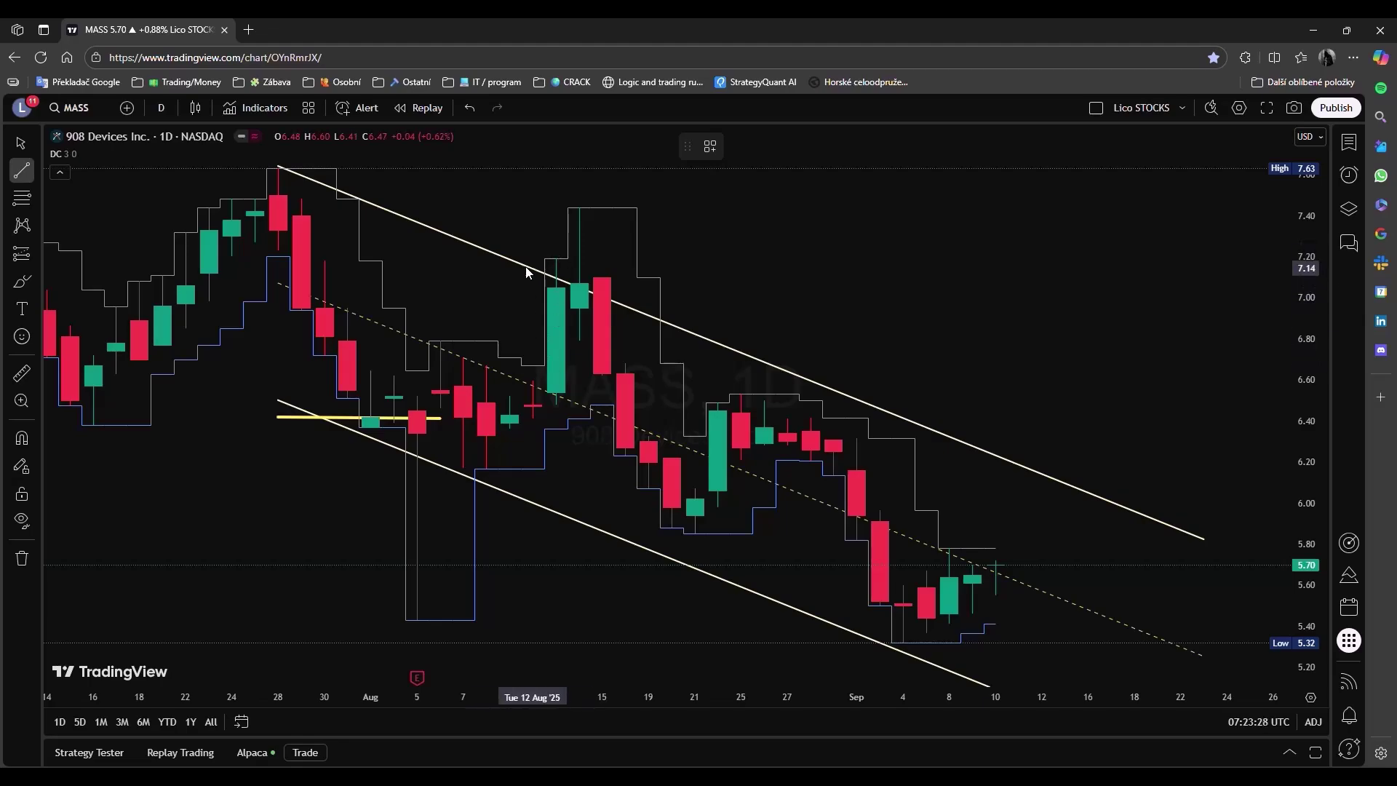
pyautogui.moveTo(533, 259); pyautogui.dragTo(696, 259)
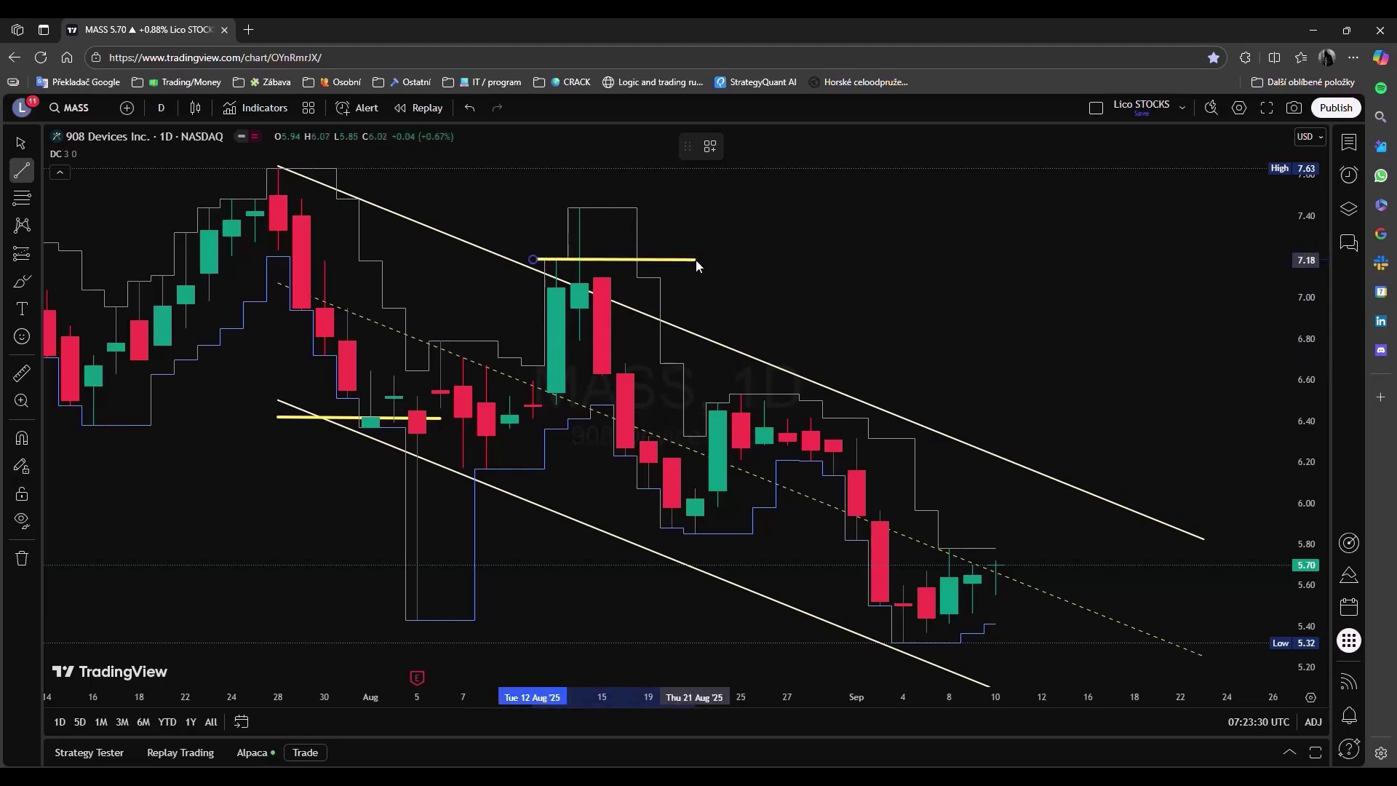
pyautogui.click(718, 338)
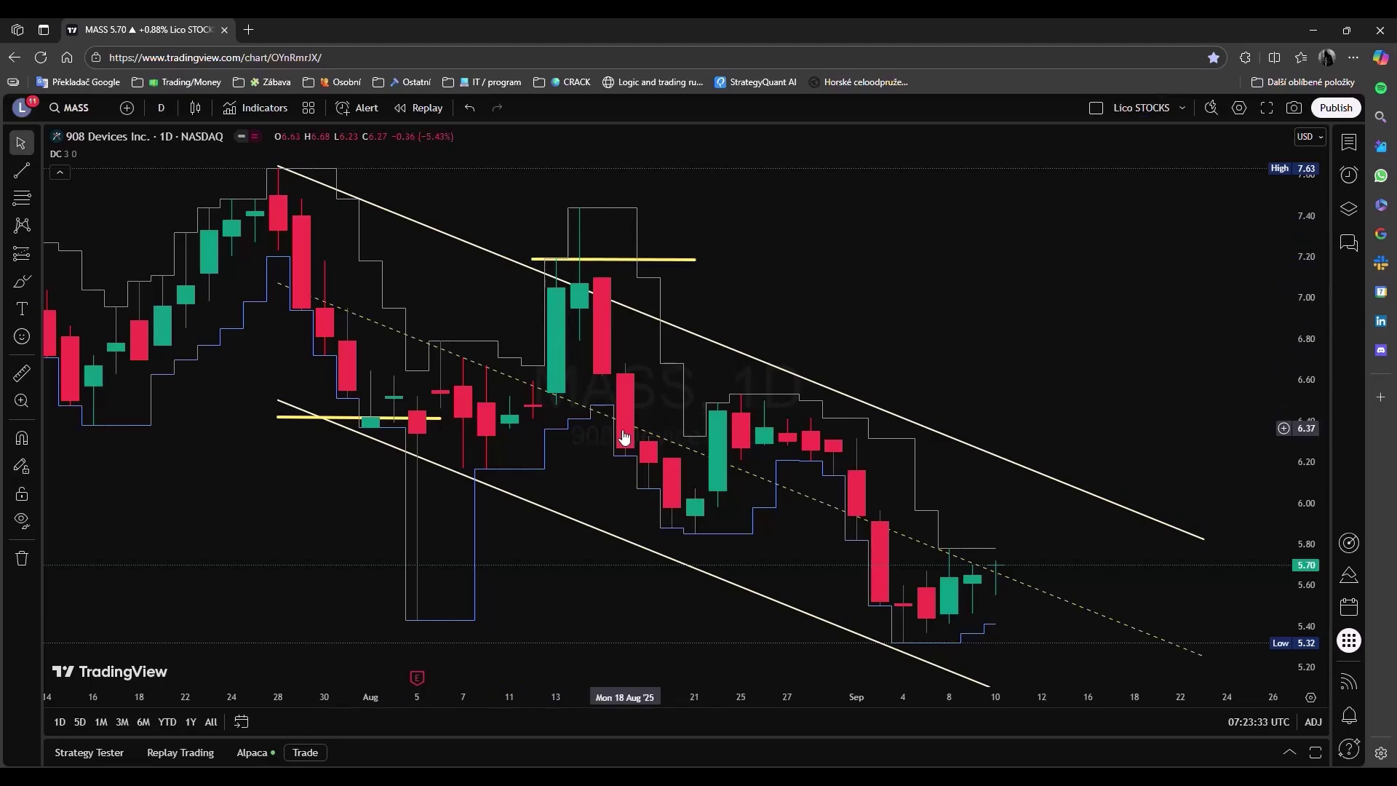
pyautogui.hotkey('alt', 'Tab')
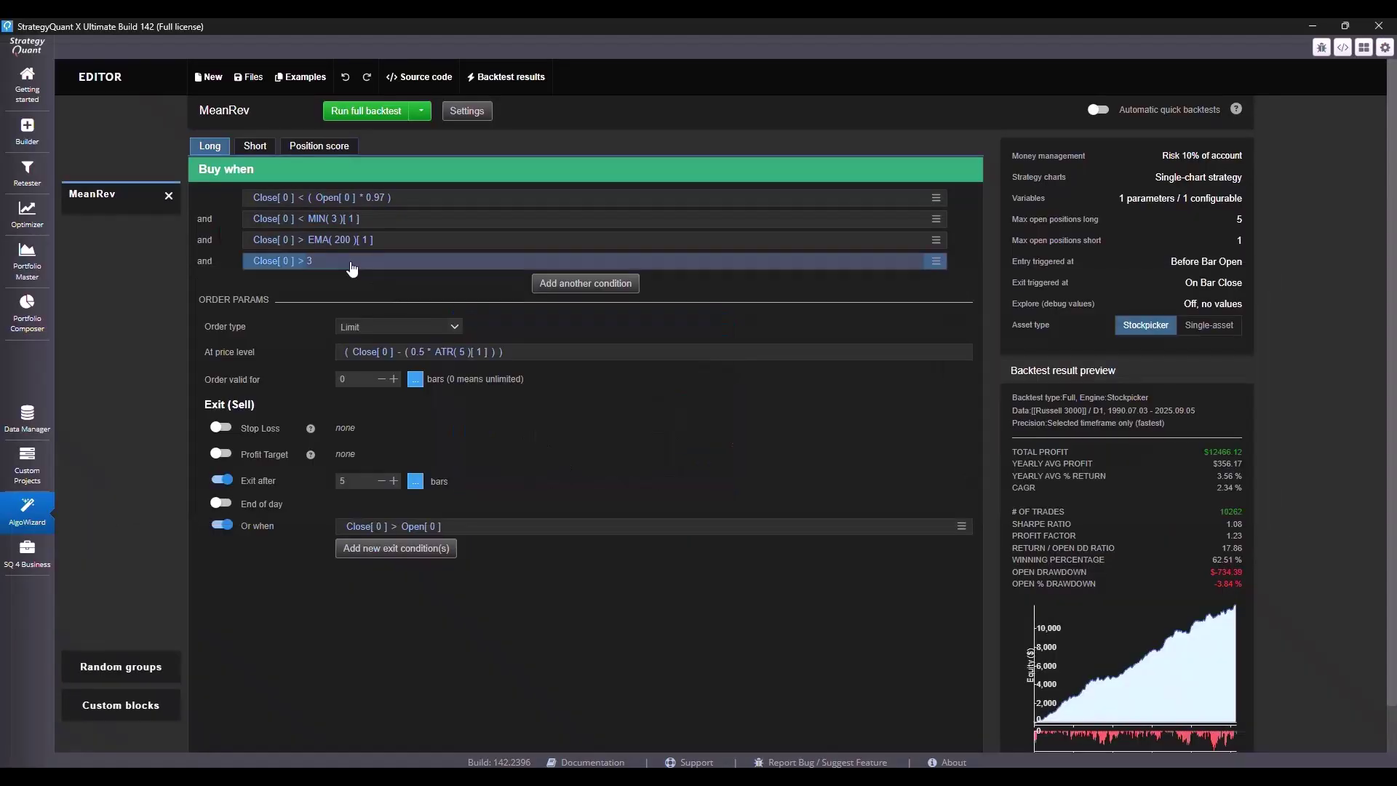
# On the Short tab, add a sell condition Close[0] > 0
pyautogui.click(255, 146)
pyautogui.click(573, 225)
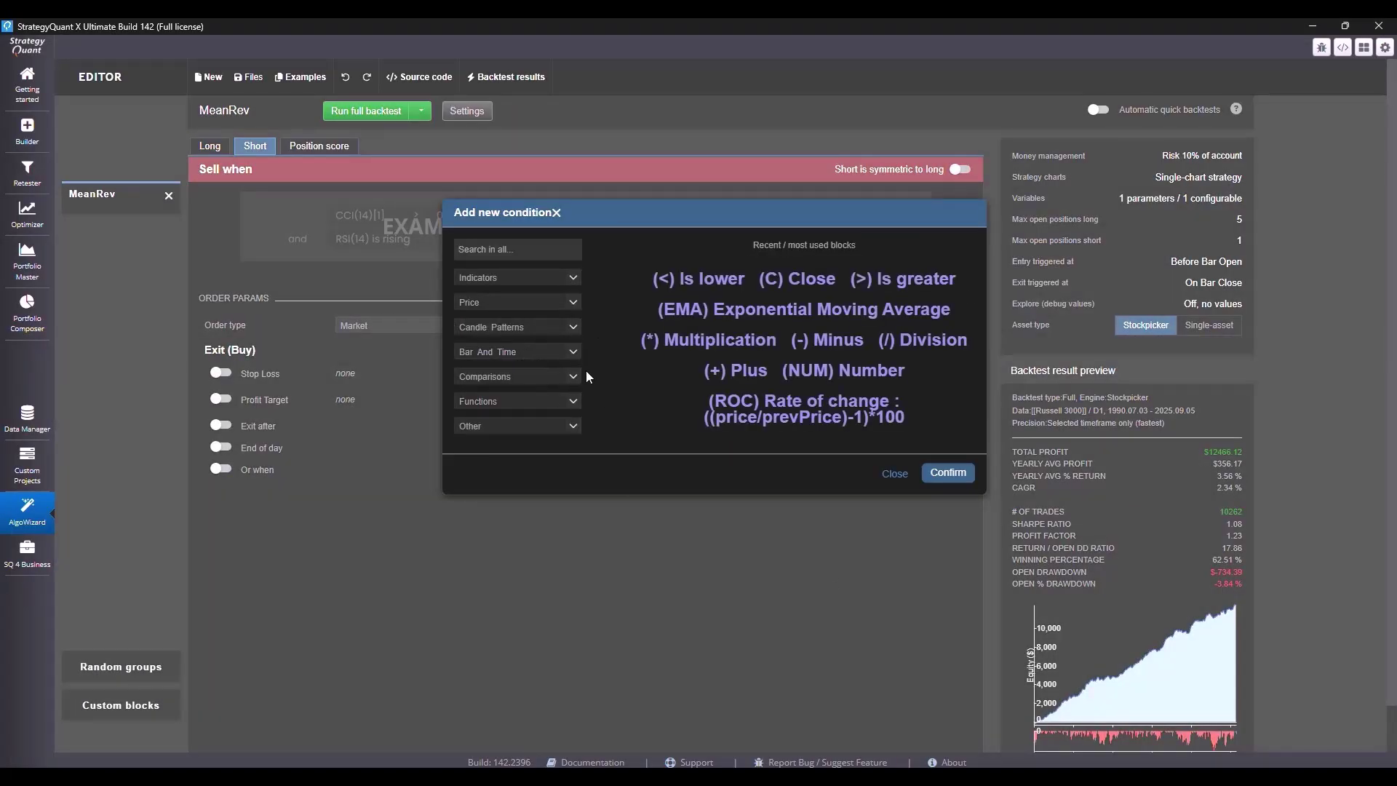
pyautogui.click(573, 303)
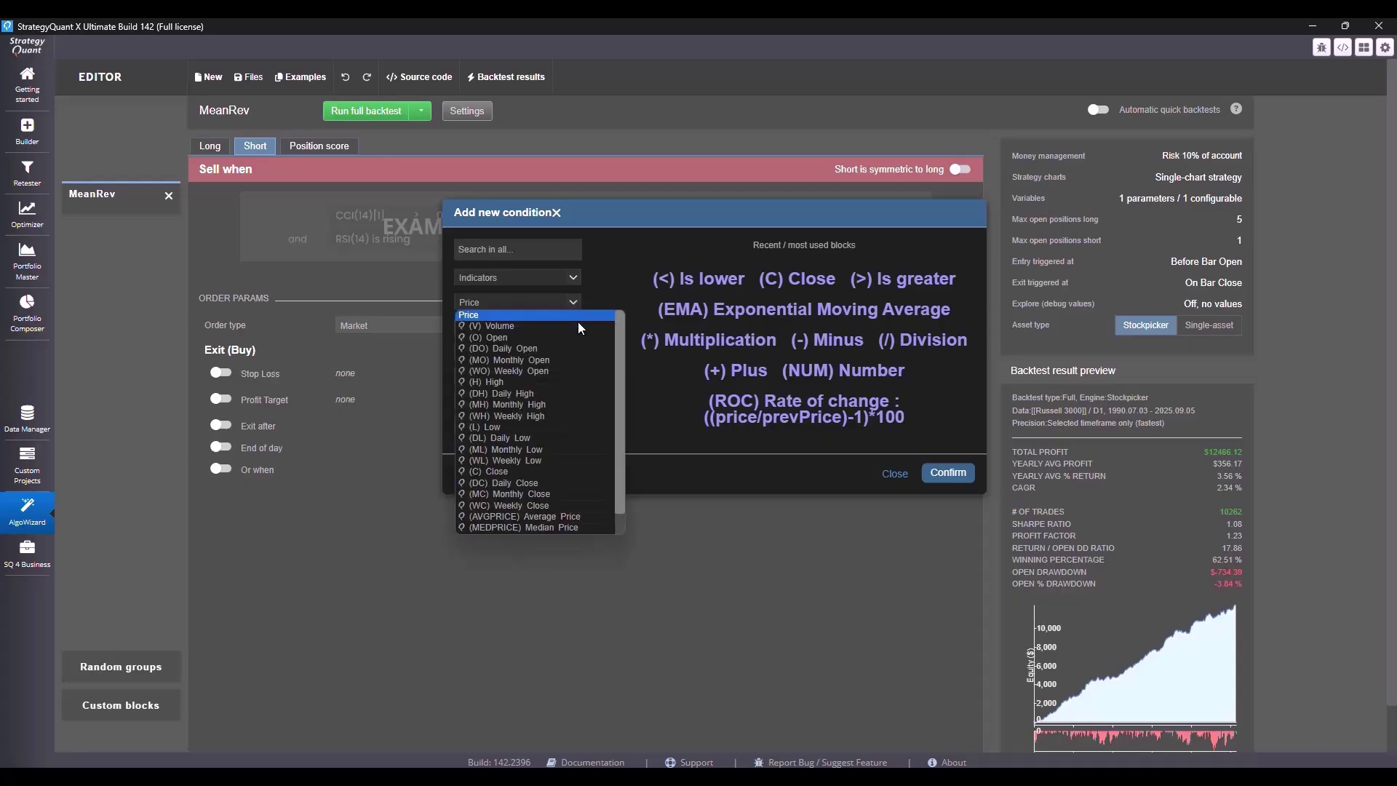
pyautogui.click(552, 471)
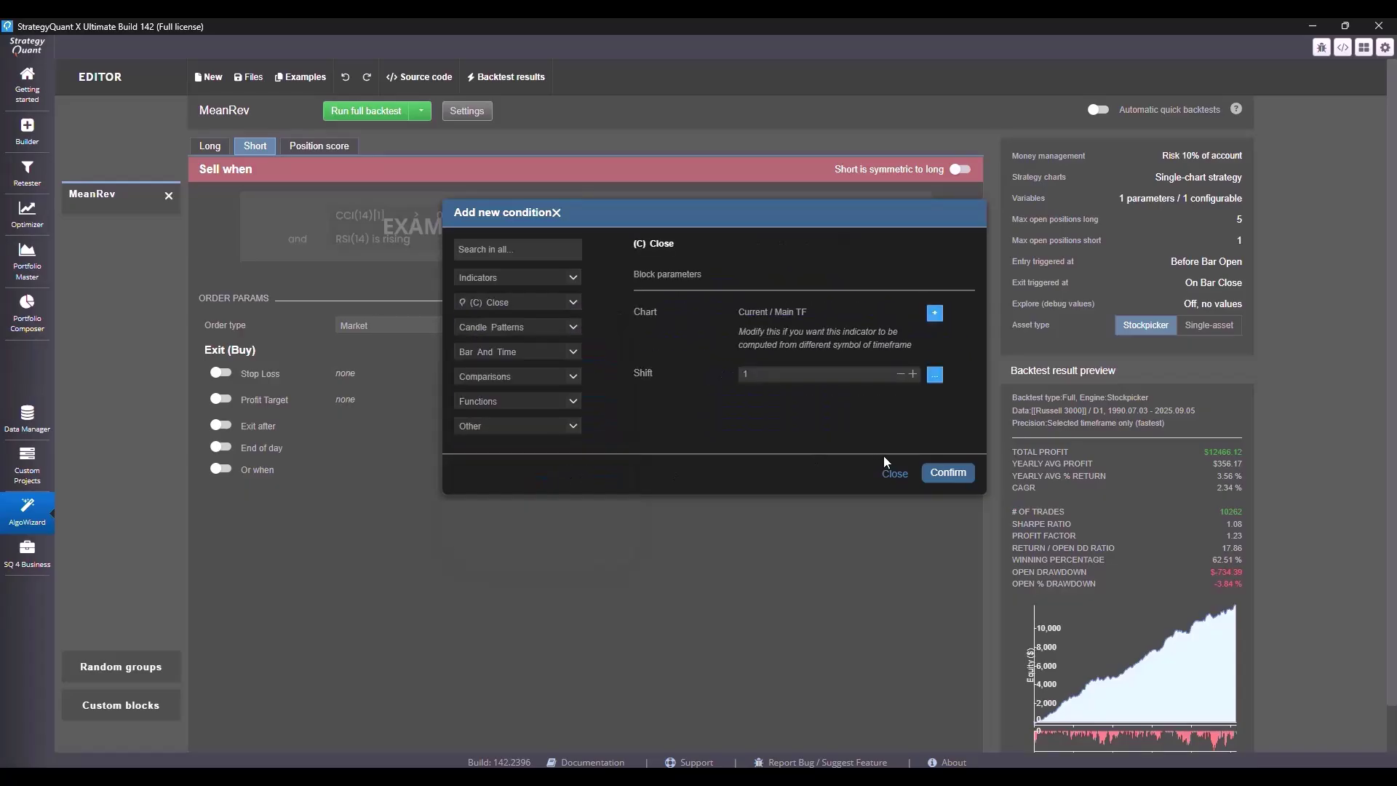
pyautogui.click(948, 473)
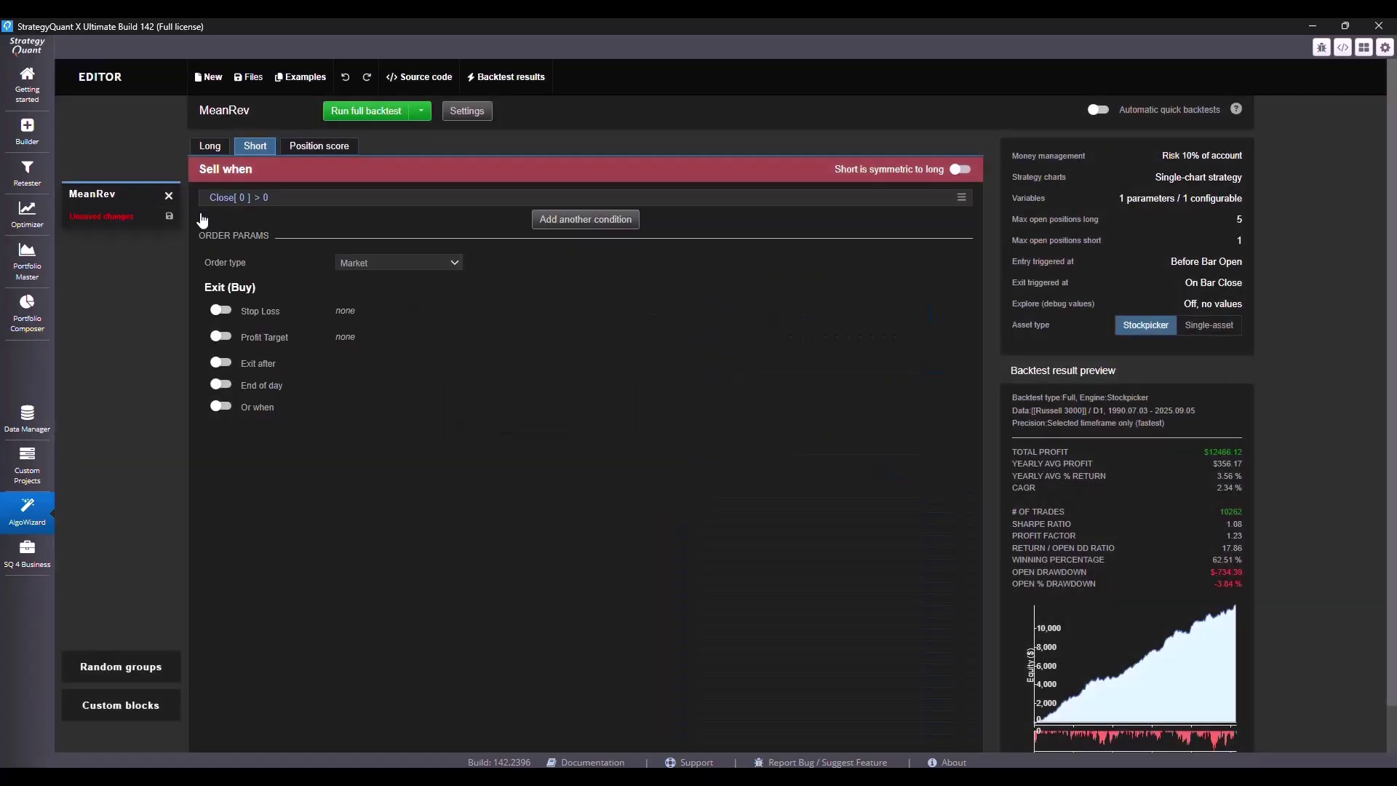
# Replace the right-hand number with a multiplication whose left operand is Open[0]
pyautogui.click(265, 197)
pyautogui.click(575, 367)
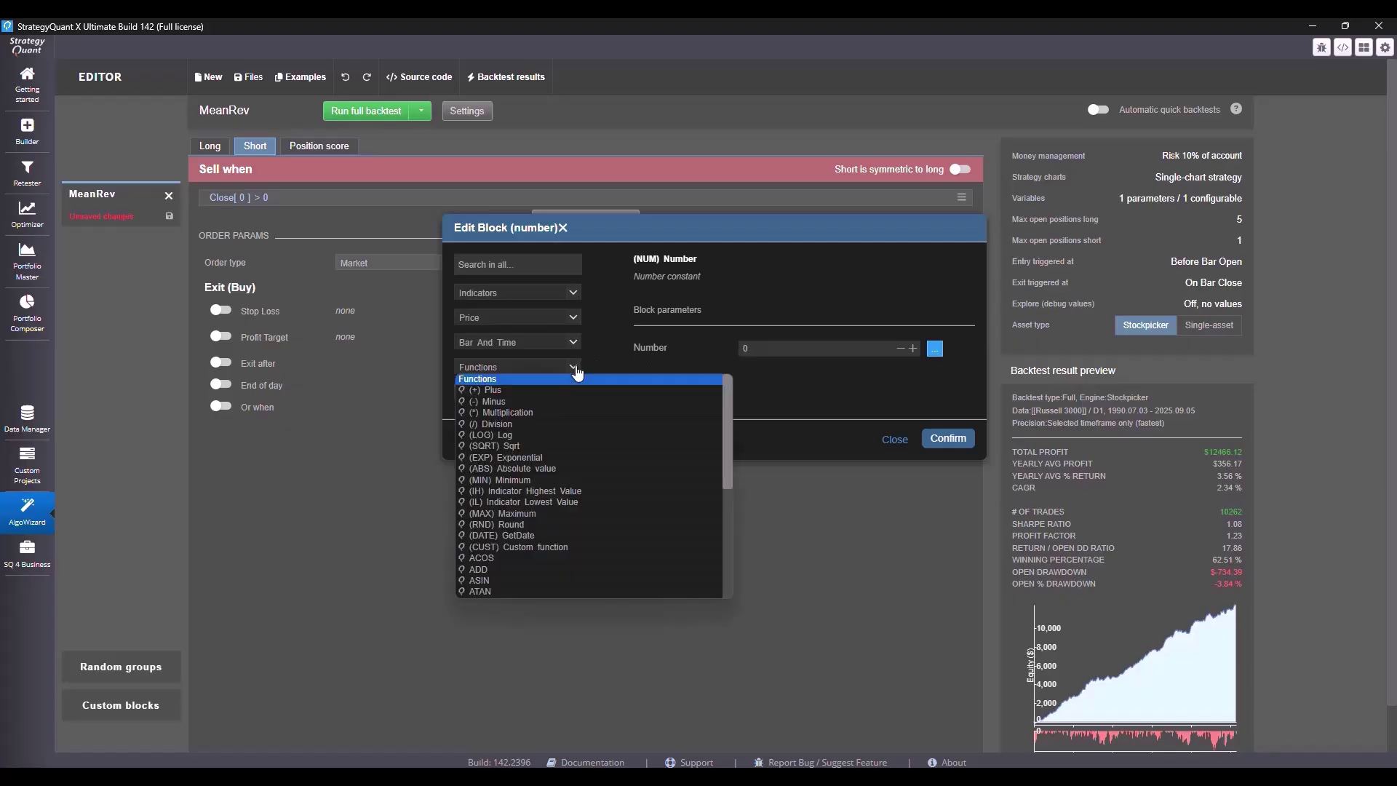
pyautogui.click(537, 413)
pyautogui.click(948, 438)
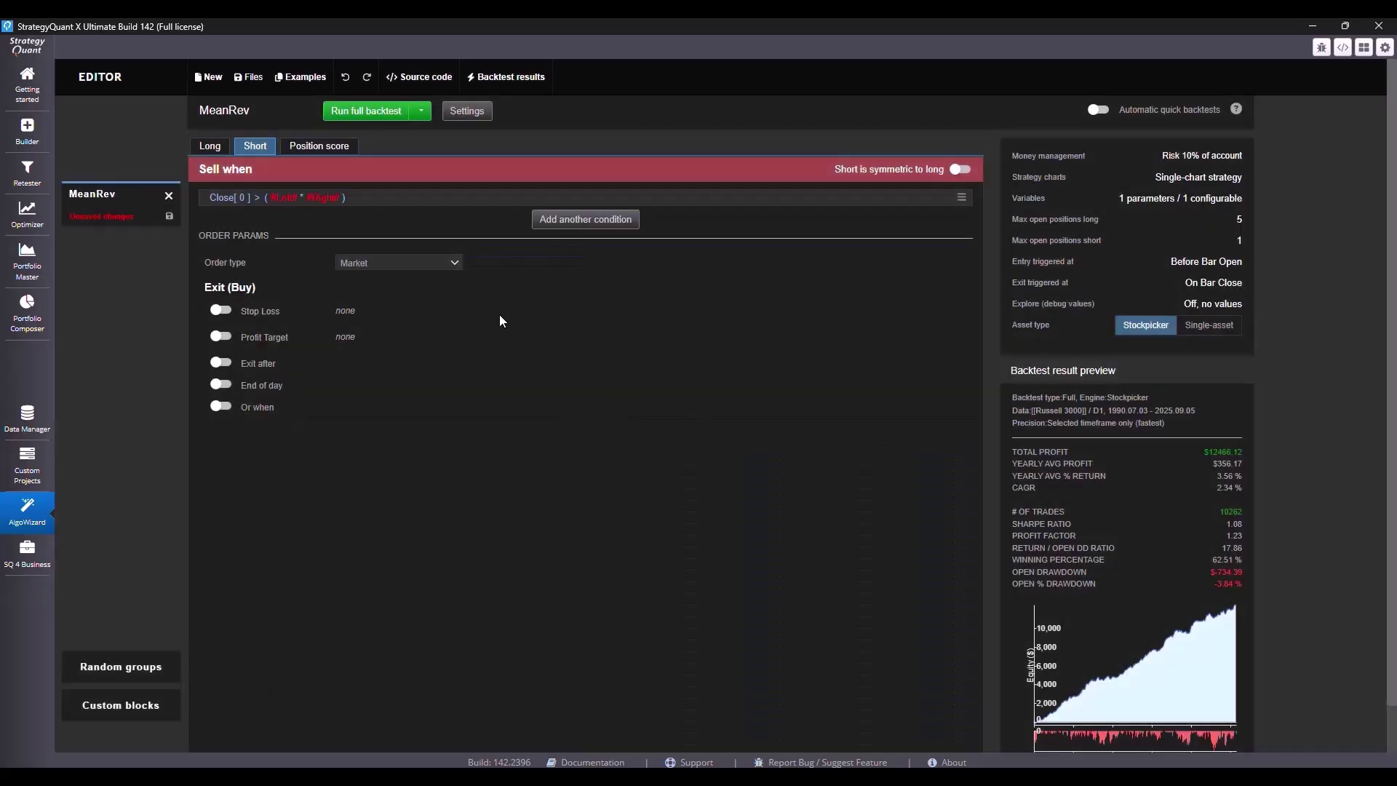
pyautogui.click(284, 197)
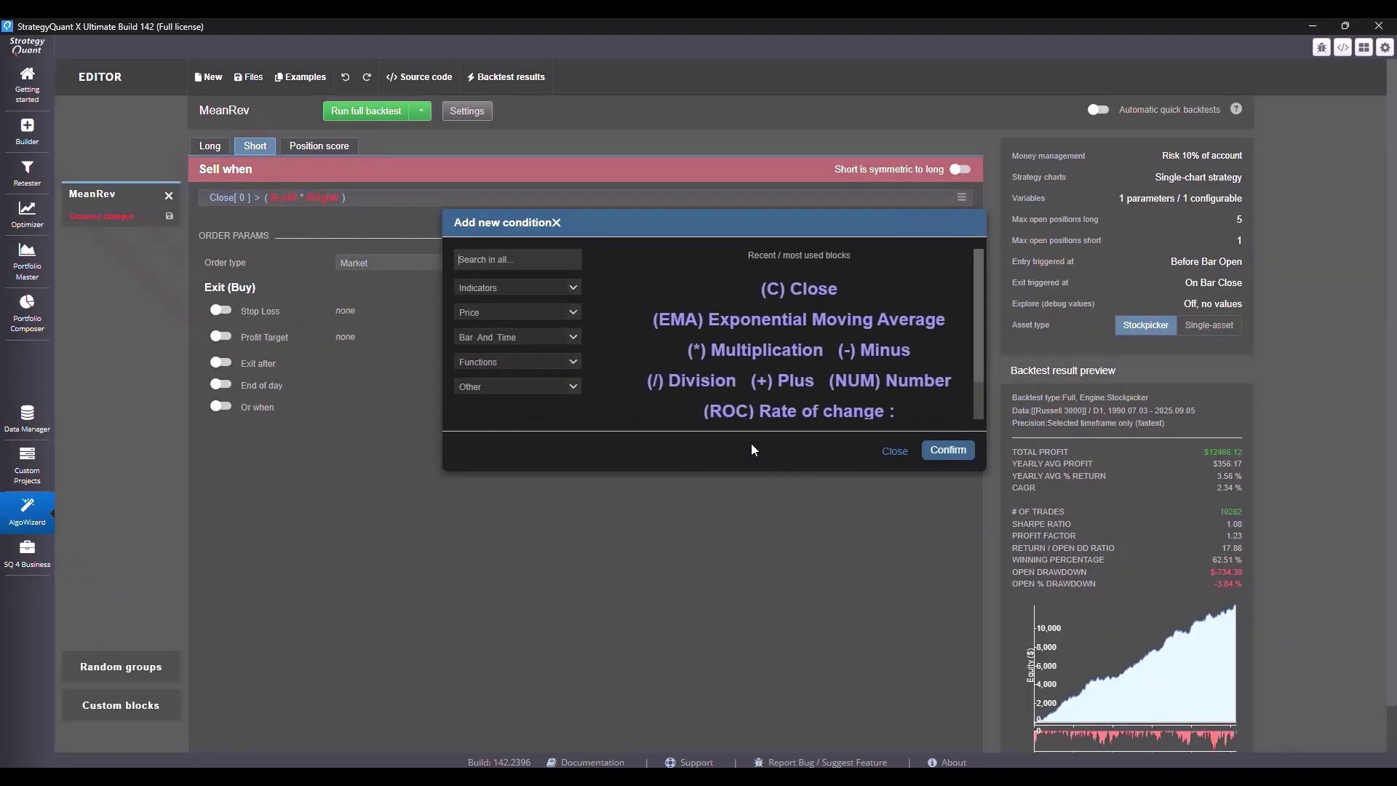
pyautogui.click(574, 313)
pyautogui.click(556, 346)
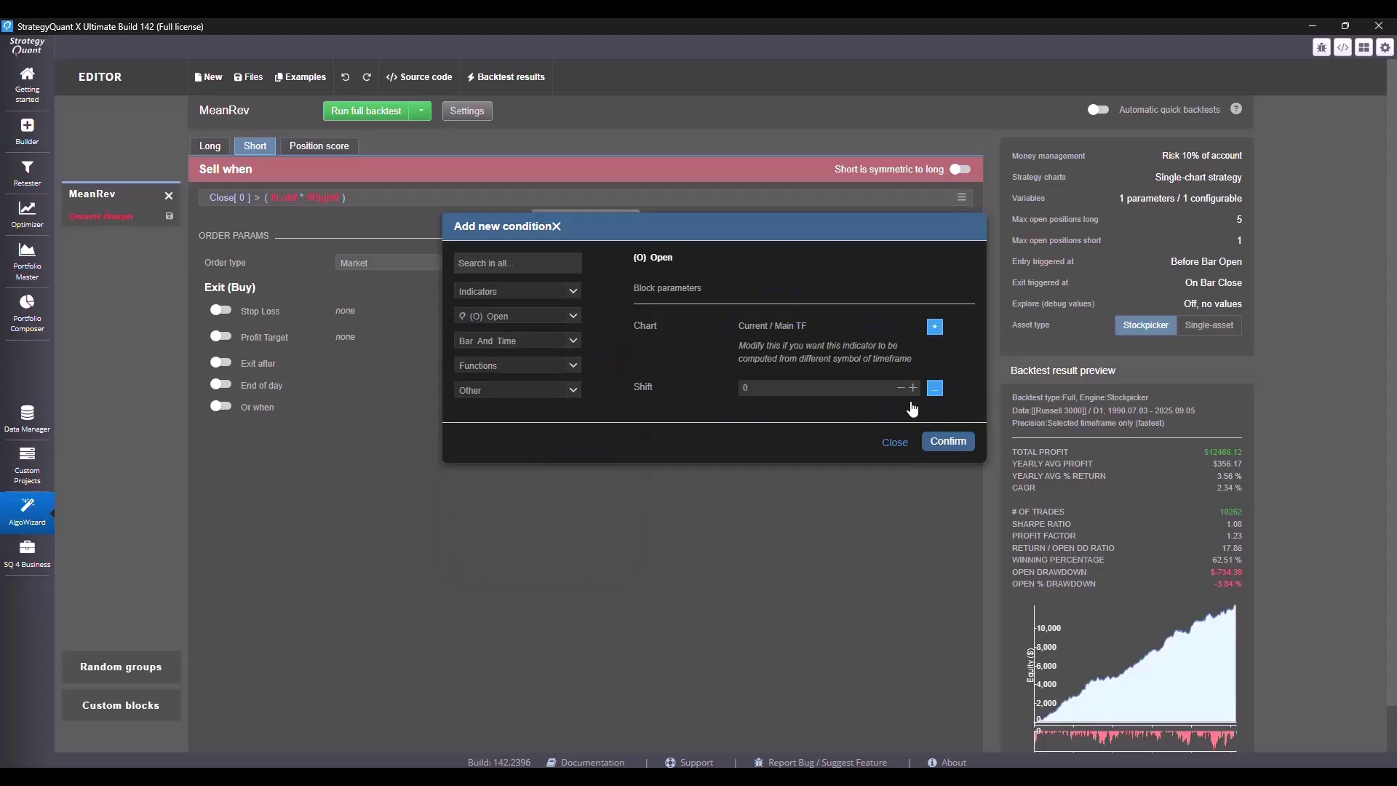
pyautogui.click(948, 441)
# Set the multiplication's right operand to 1.03
pyautogui.click(339, 198)
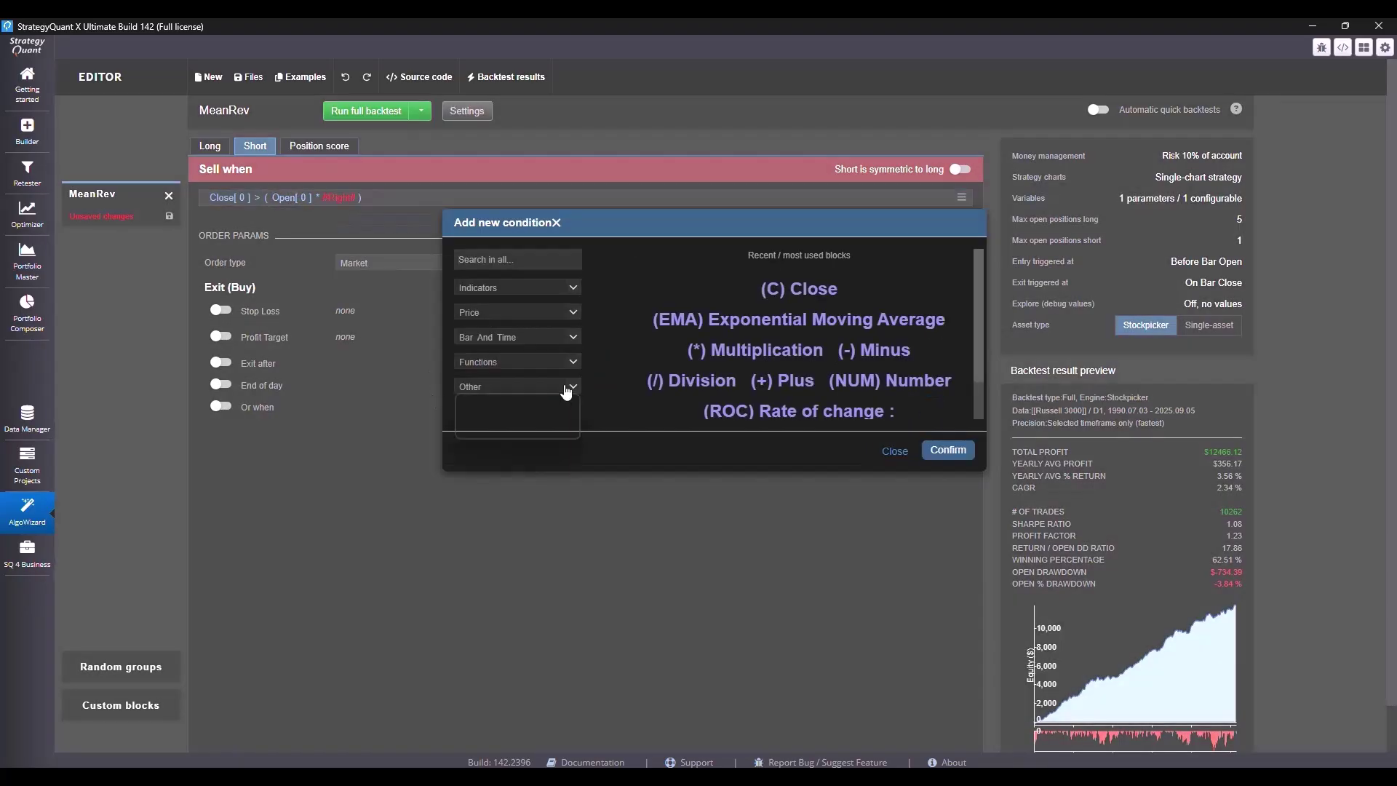
pyautogui.click(565, 387)
pyautogui.click(551, 410)
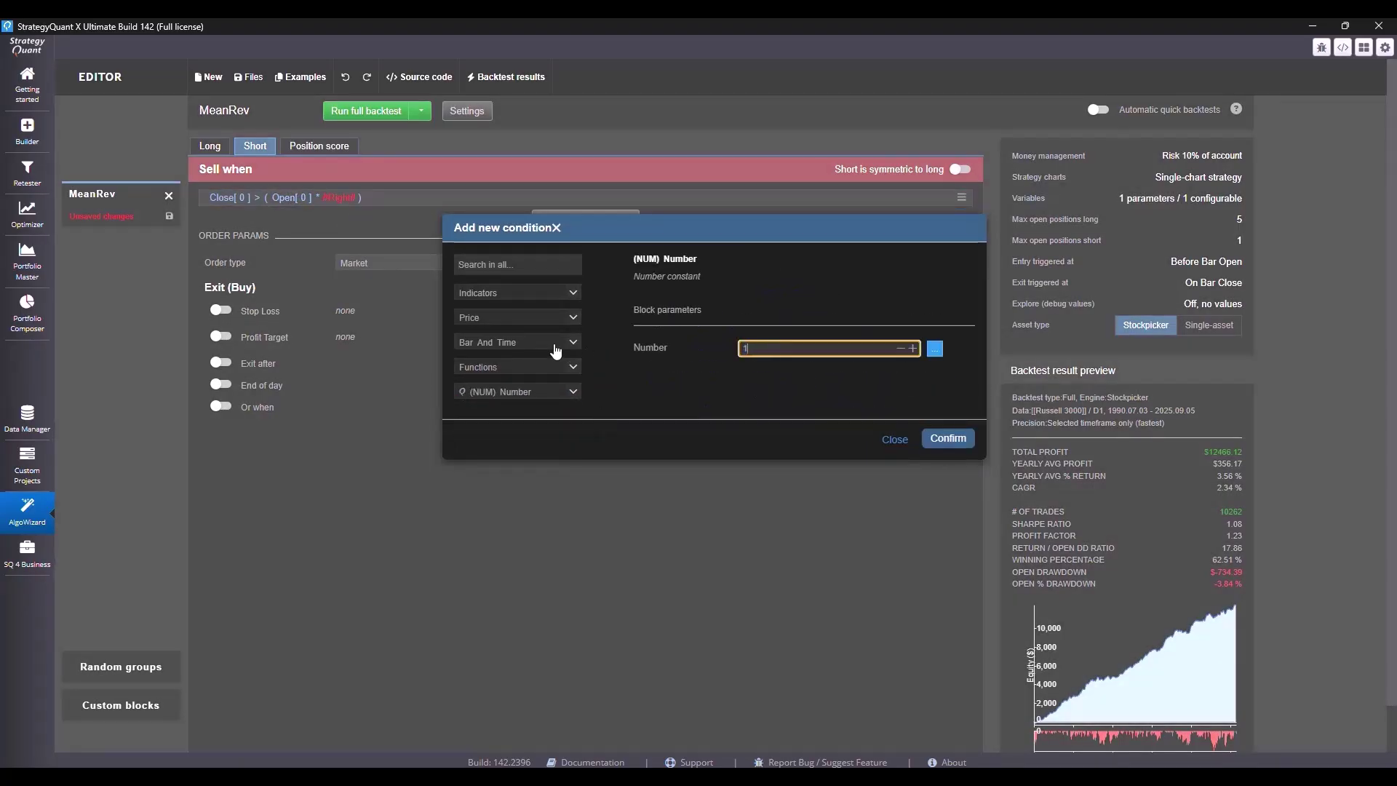
pyautogui.write('1.03')
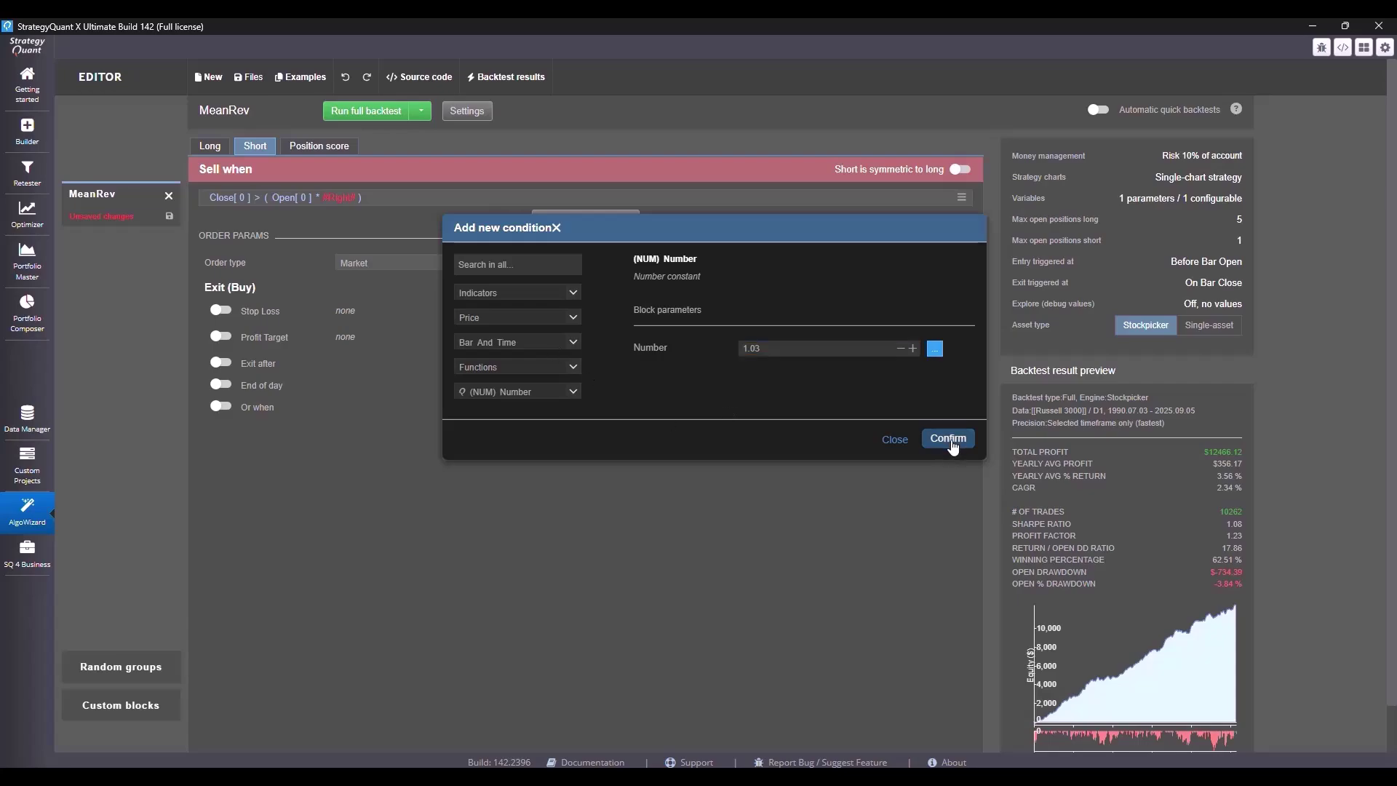
pyautogui.click(947, 439)
# Add another short sell condition, Close[0] > 0
pyautogui.click(210, 146)
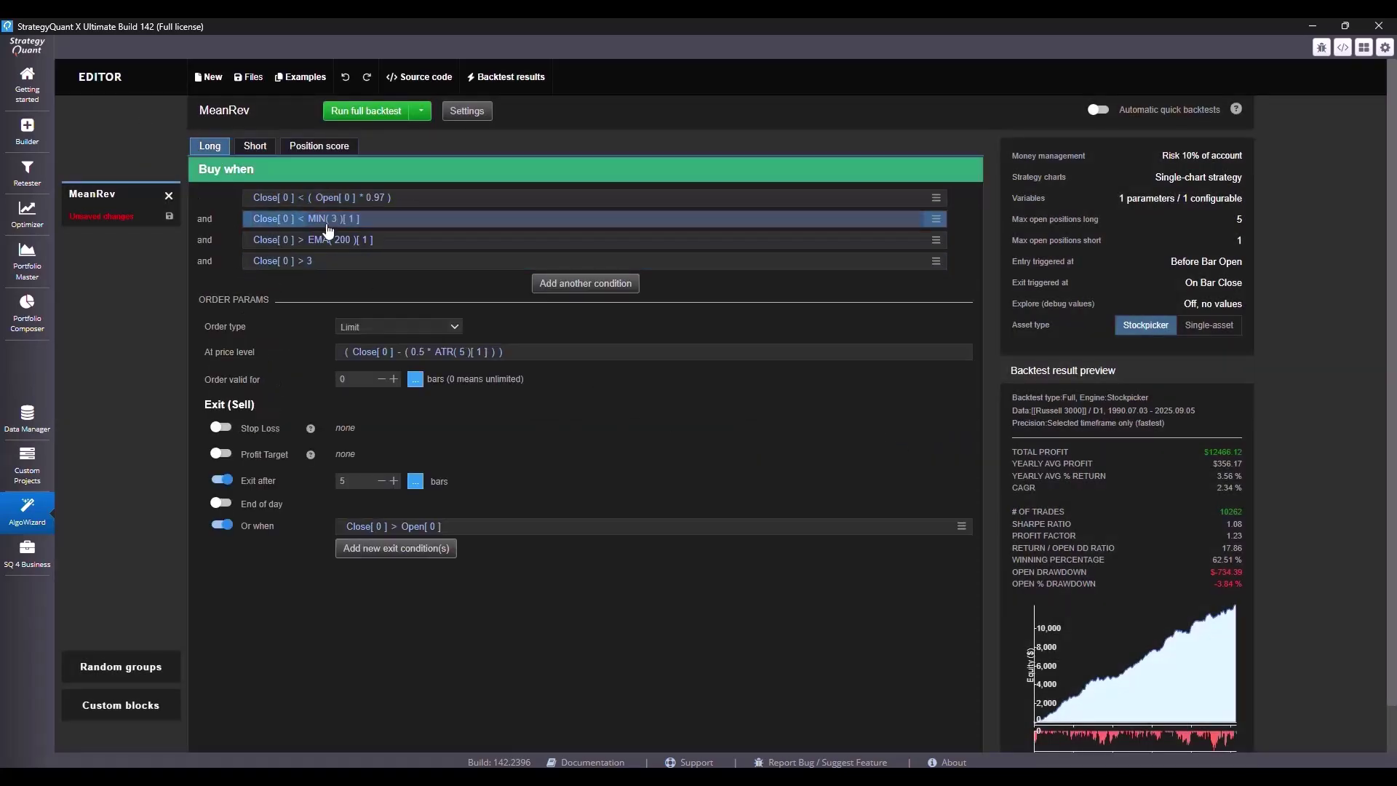
pyautogui.click(255, 146)
pyautogui.click(571, 222)
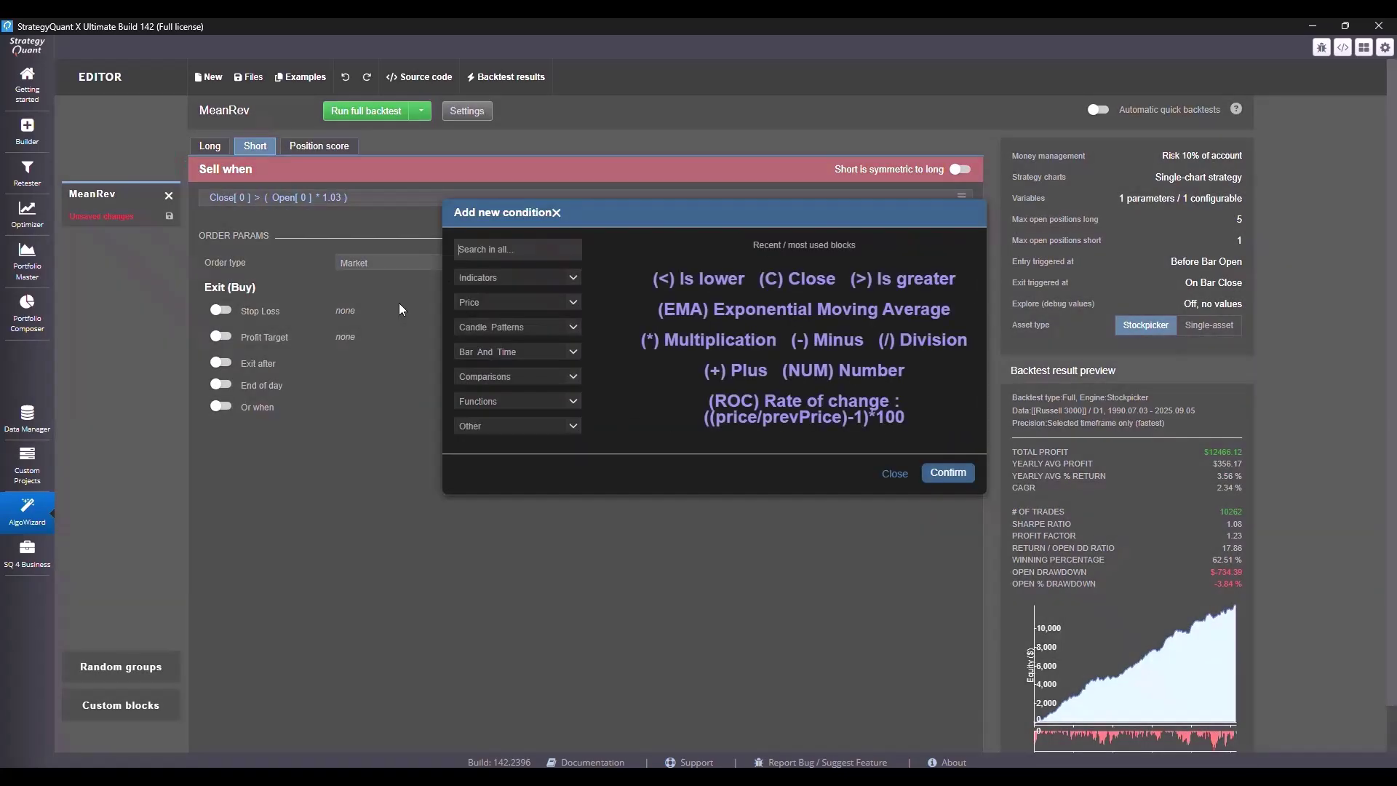
pyautogui.click(572, 305)
pyautogui.click(543, 465)
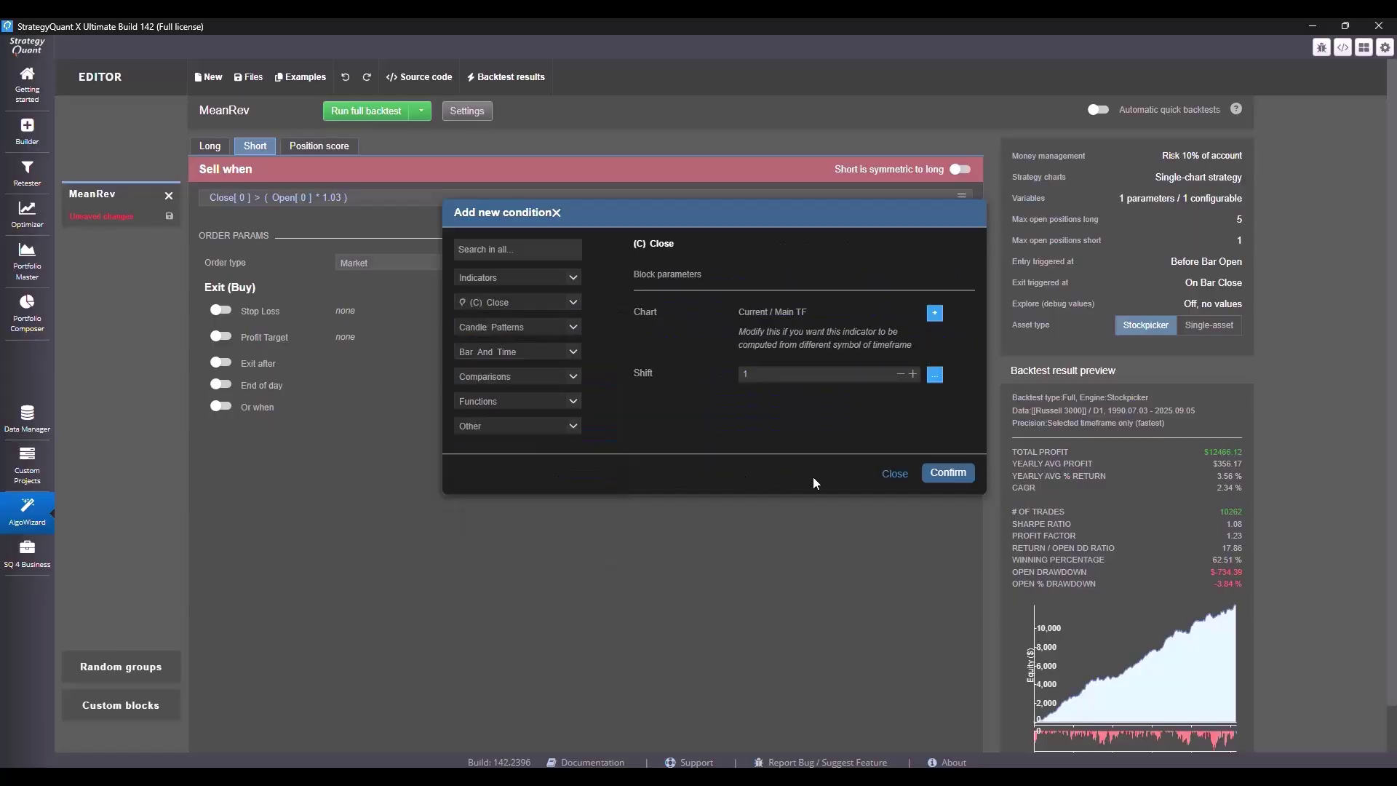
pyautogui.click(945, 466)
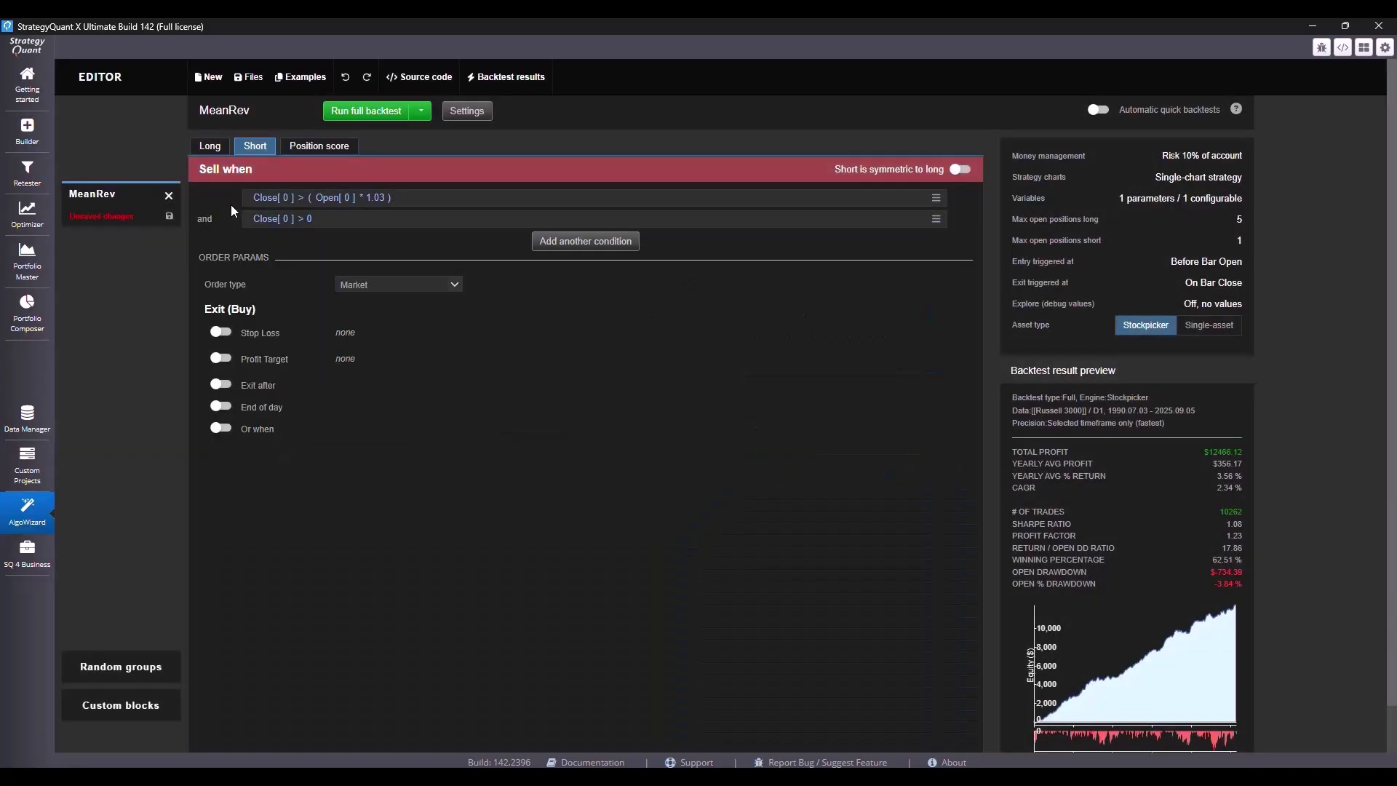
# Change its right-hand value to MAX(High, 3)[1]
pyautogui.click(309, 219)
pyautogui.click(566, 372)
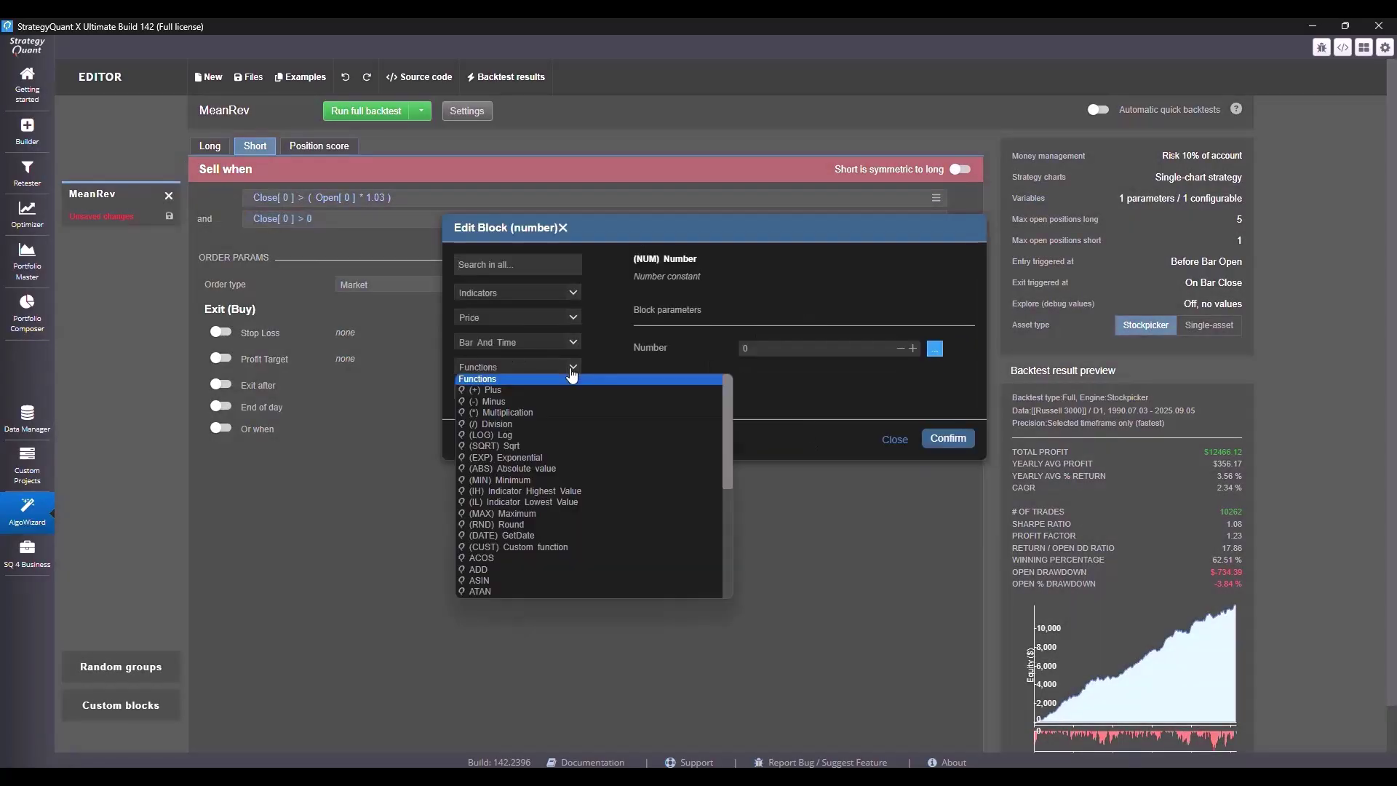
pyautogui.scroll(-3, 556, 523)
pyautogui.click(556, 492)
pyautogui.click(841, 378)
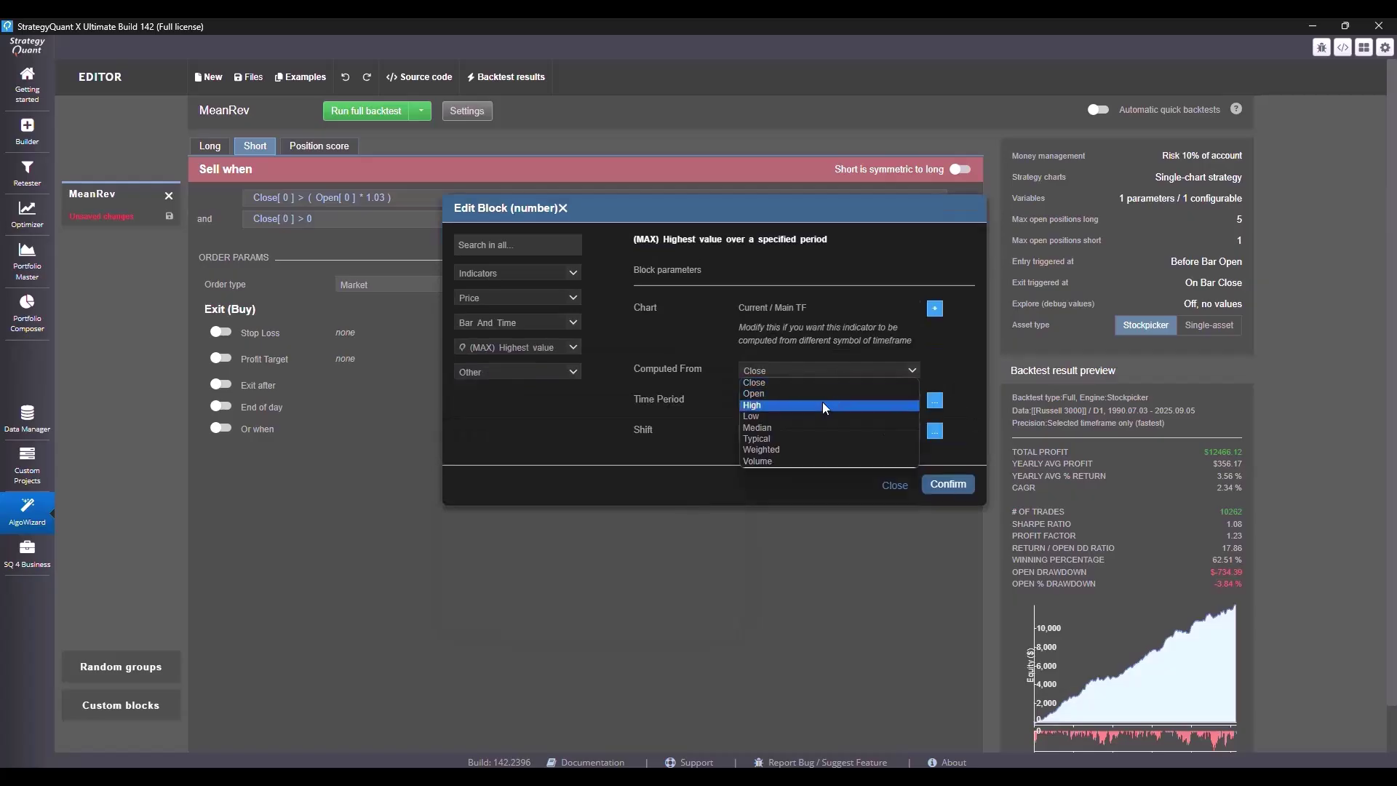
pyautogui.click(823, 402)
pyautogui.doubleClick(822, 401)
pyautogui.write('3')
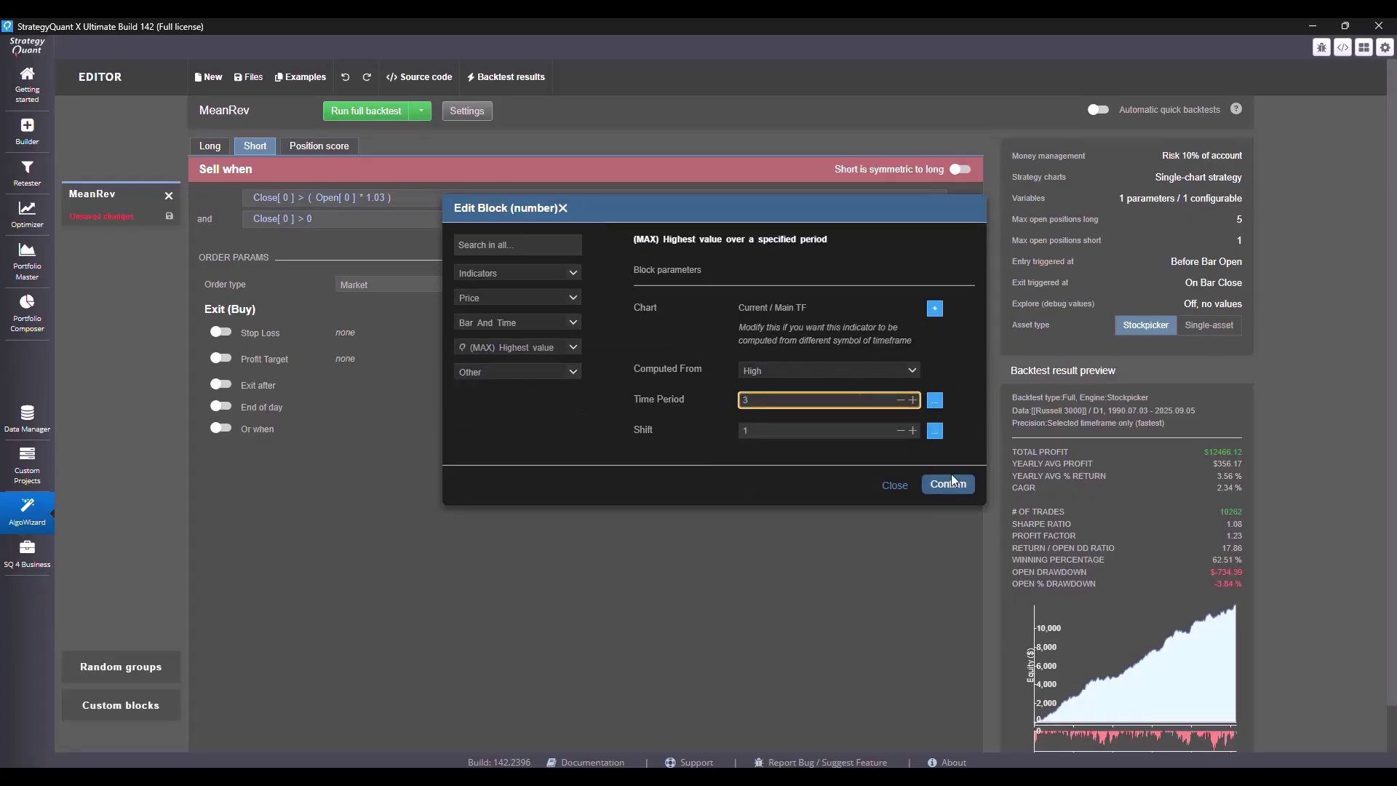
pyautogui.click(948, 484)
# Copy the long Close > EMA(200) condition into the short rules
pyautogui.click(212, 153)
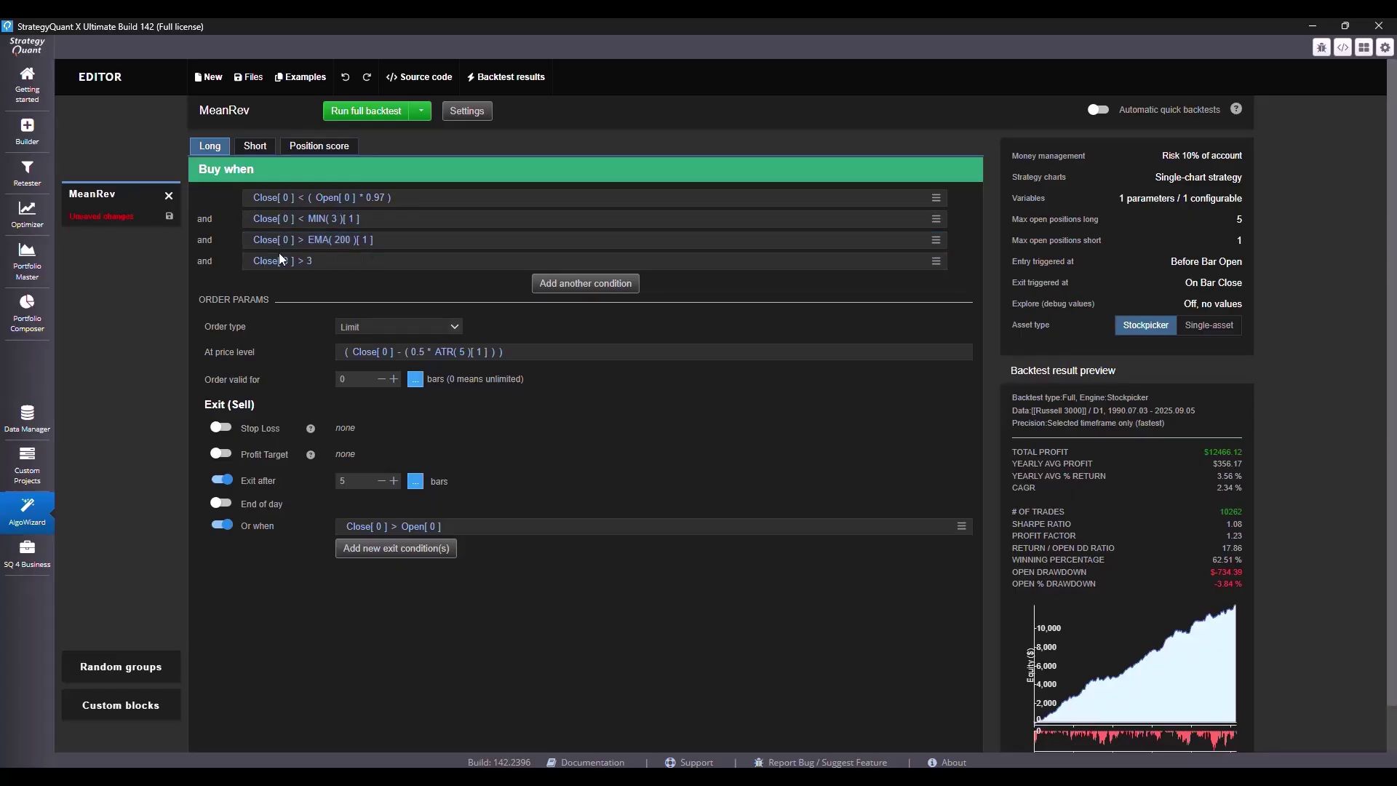
pyautogui.click(937, 239)
pyautogui.click(837, 350)
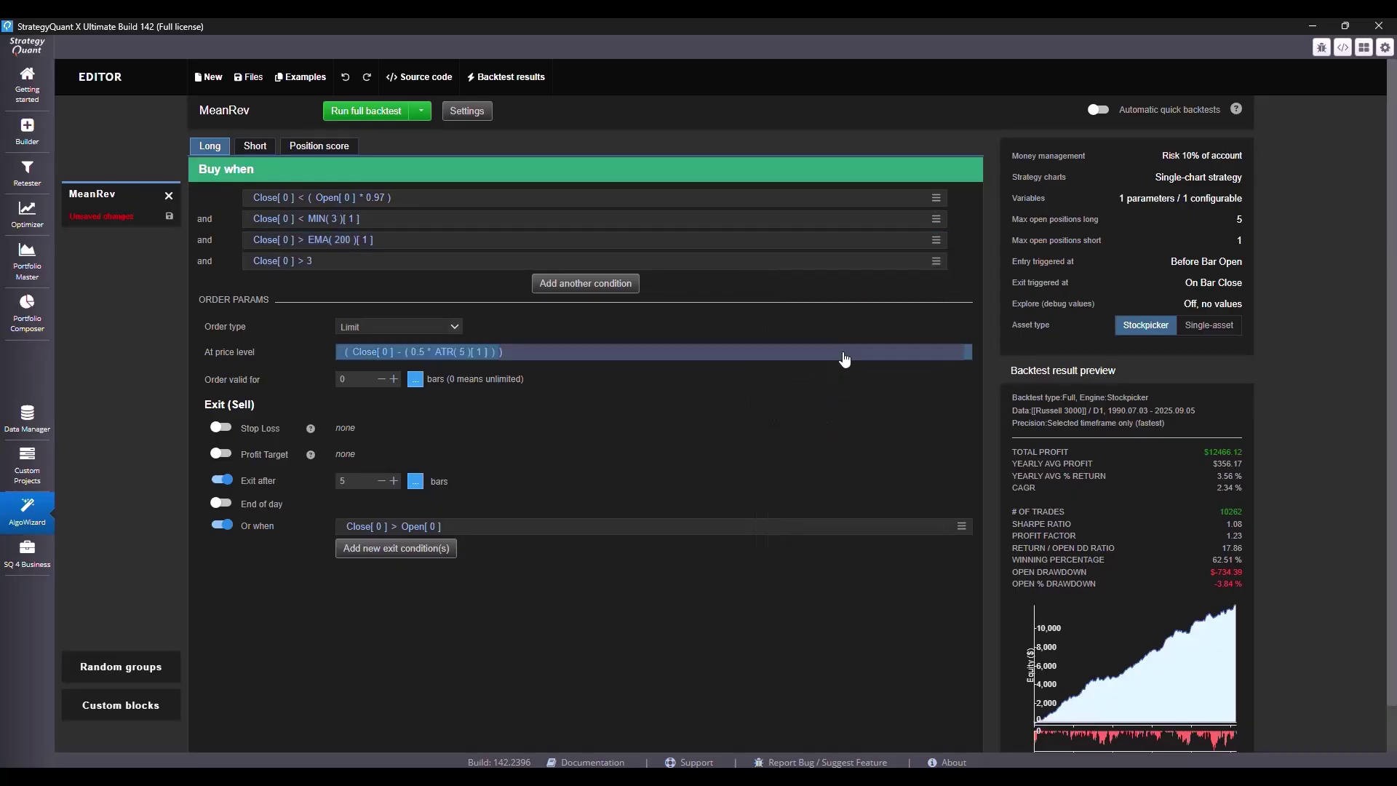
pyautogui.click(255, 146)
pyautogui.rightClick(342, 237)
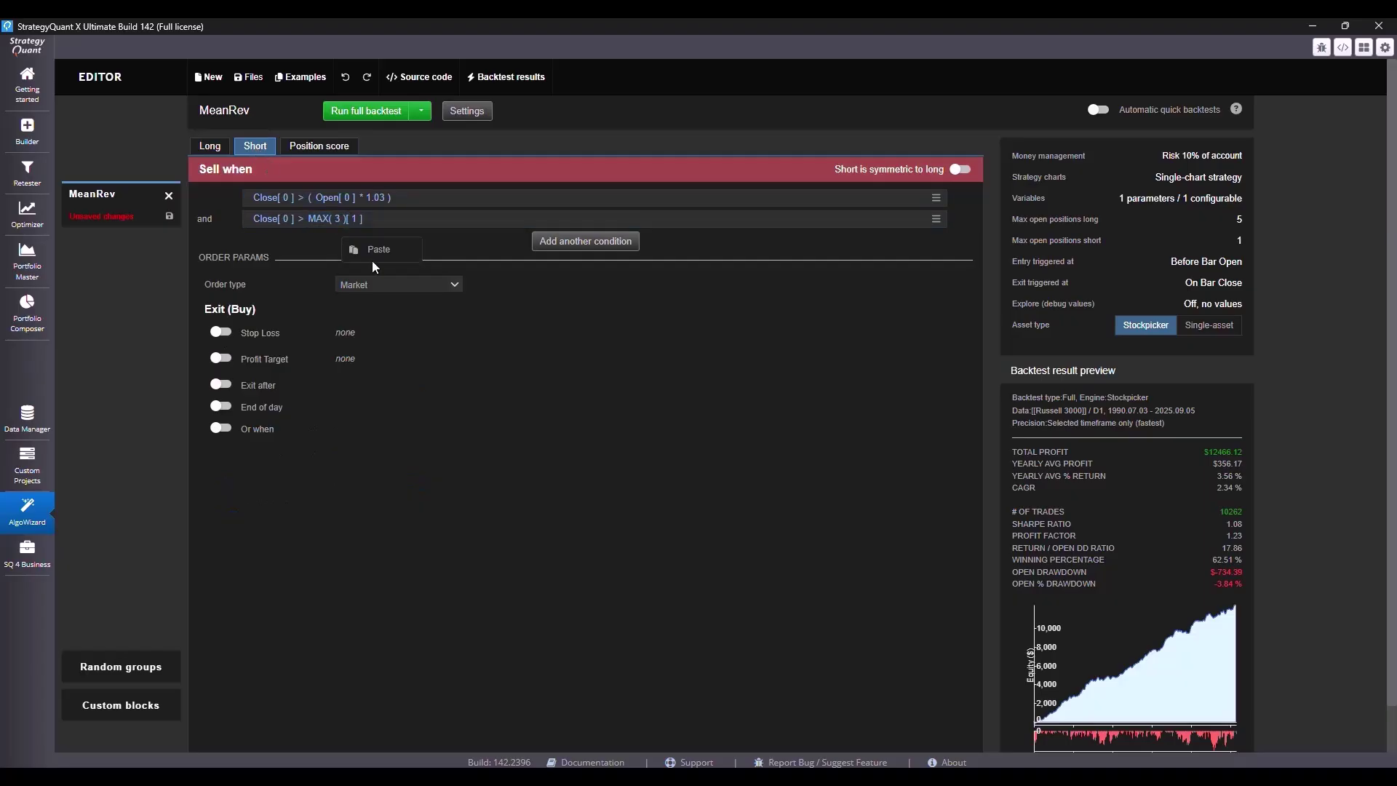
pyautogui.click(376, 255)
# Copy the long Close[0] > 3 condition into the short rules
pyautogui.click(210, 146)
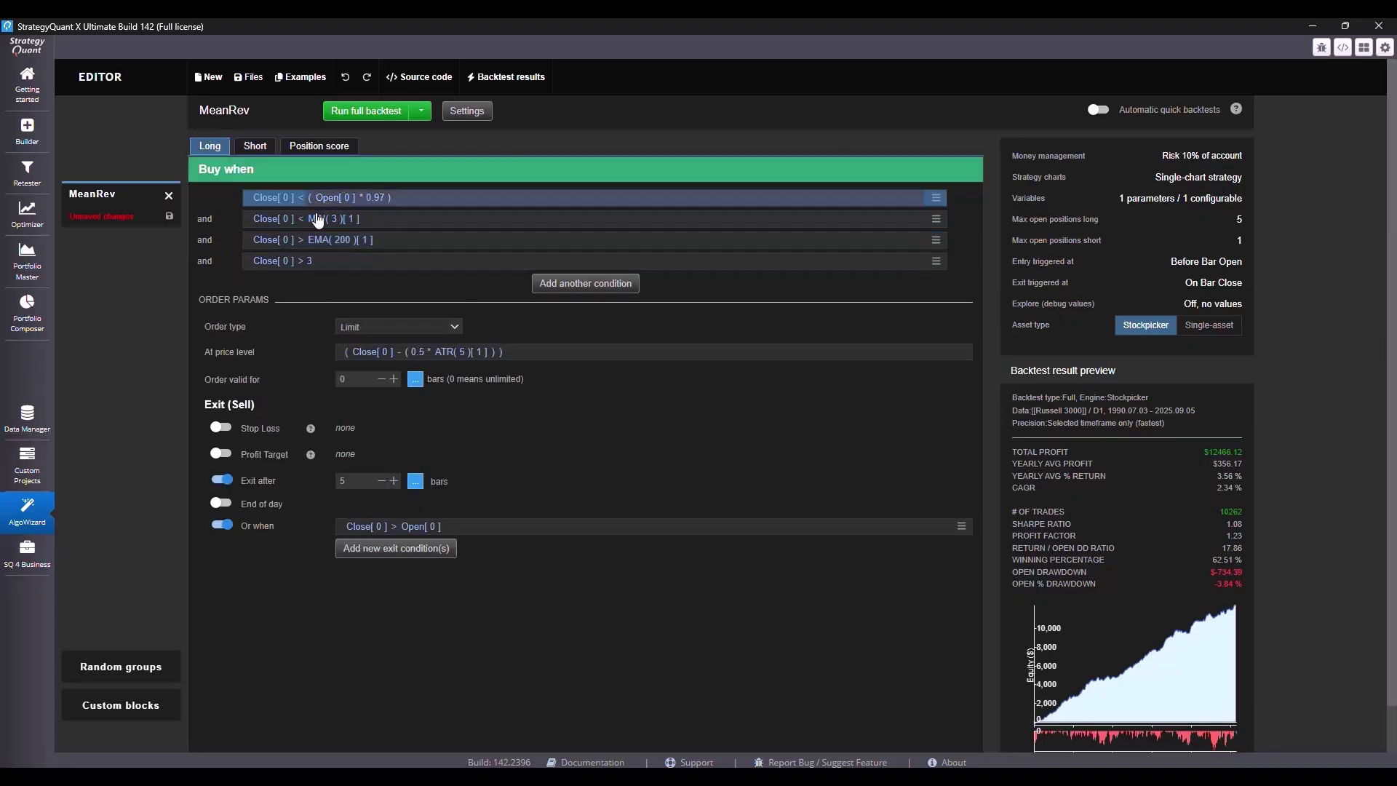
pyautogui.click(937, 260)
pyautogui.click(853, 377)
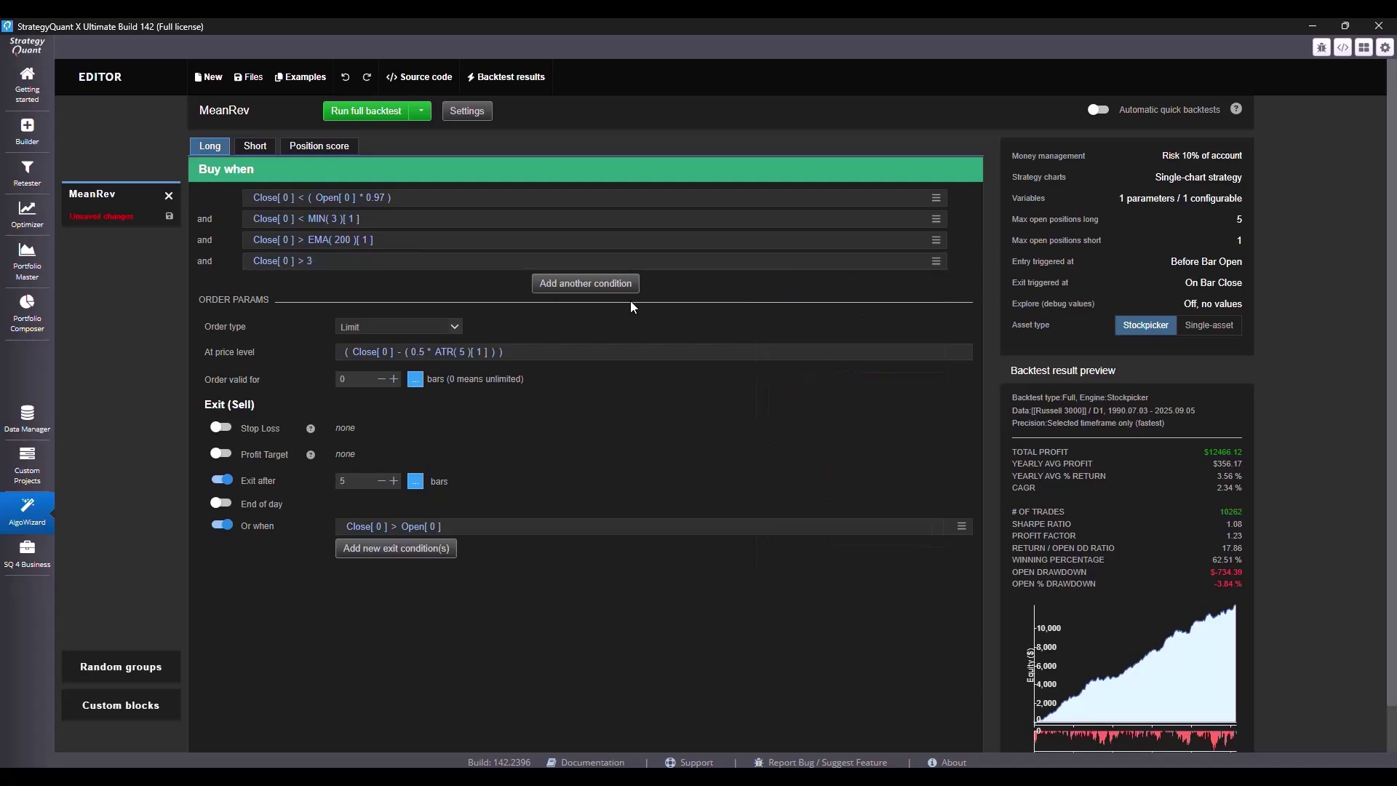
pyautogui.click(248, 155)
pyautogui.rightClick(321, 262)
pyautogui.click(361, 288)
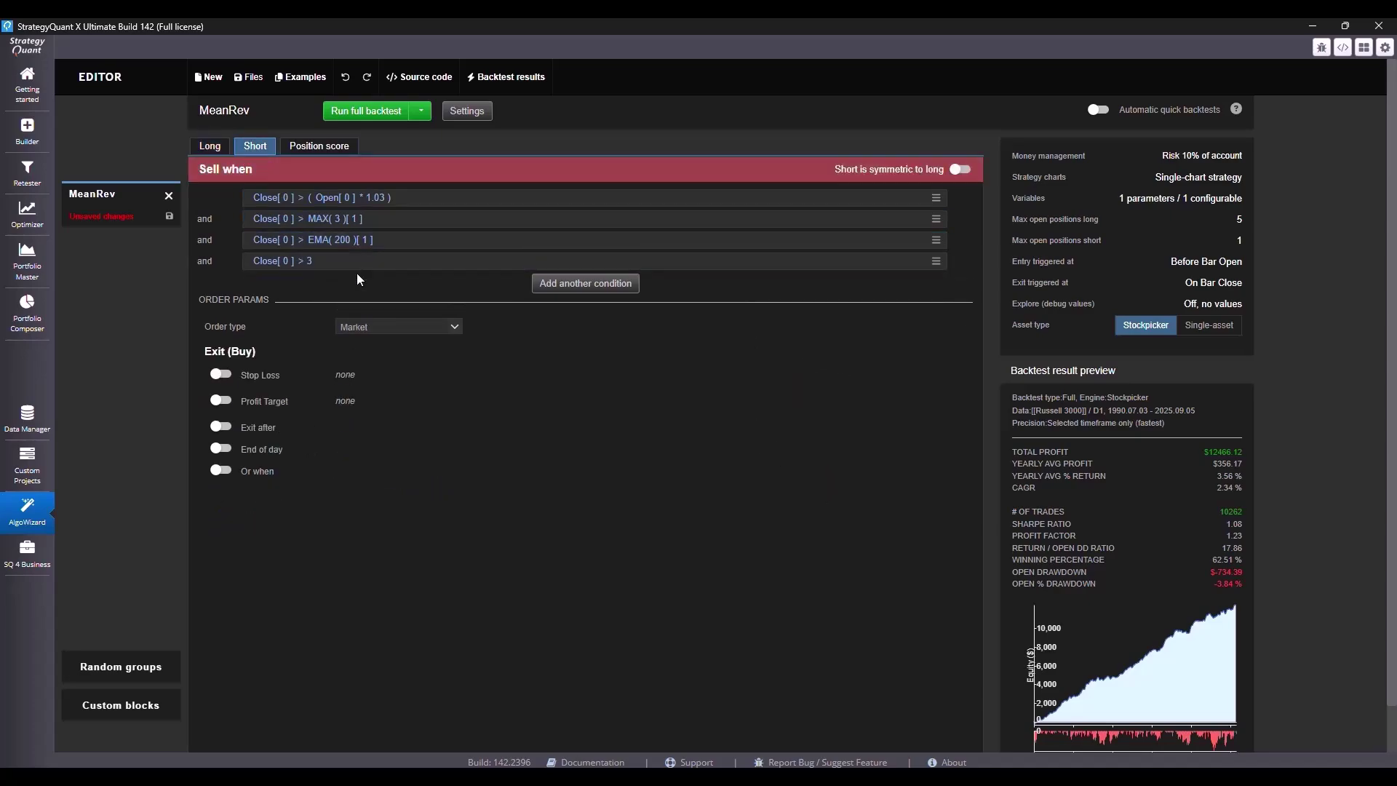
pyautogui.click(210, 146)
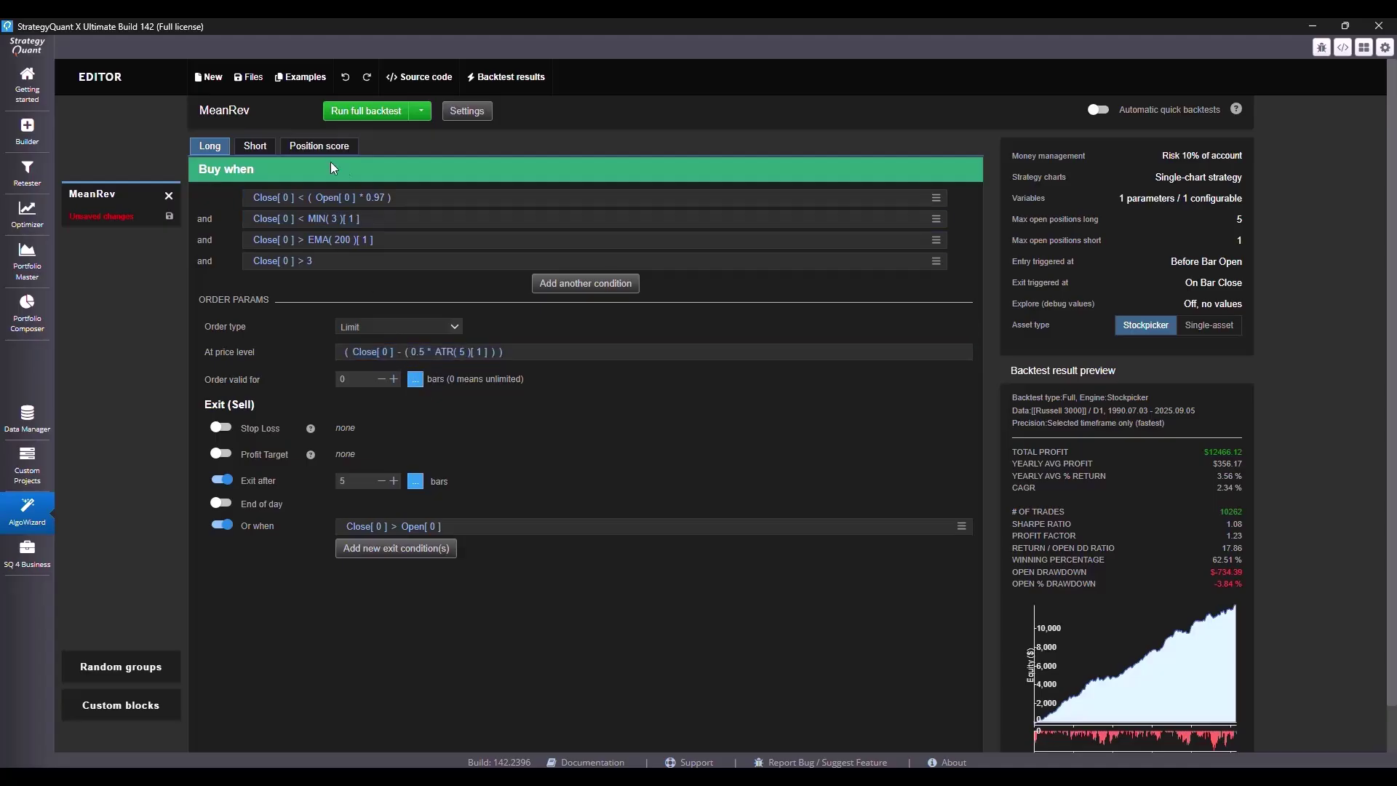
# Set the short entry order type to Limit and delete the default price expression
pyautogui.click(255, 147)
pyautogui.click(349, 336)
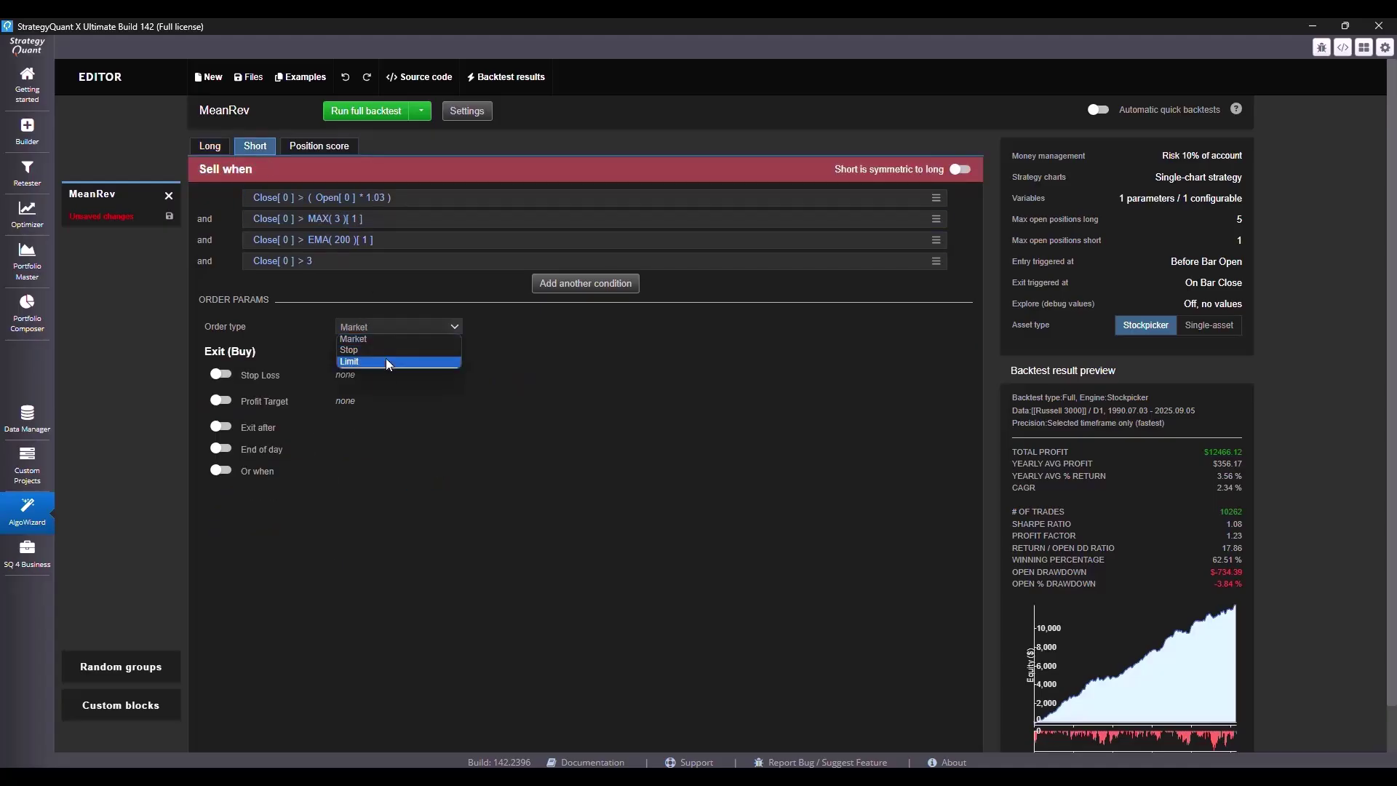
pyautogui.click(382, 361)
pyautogui.click(428, 354)
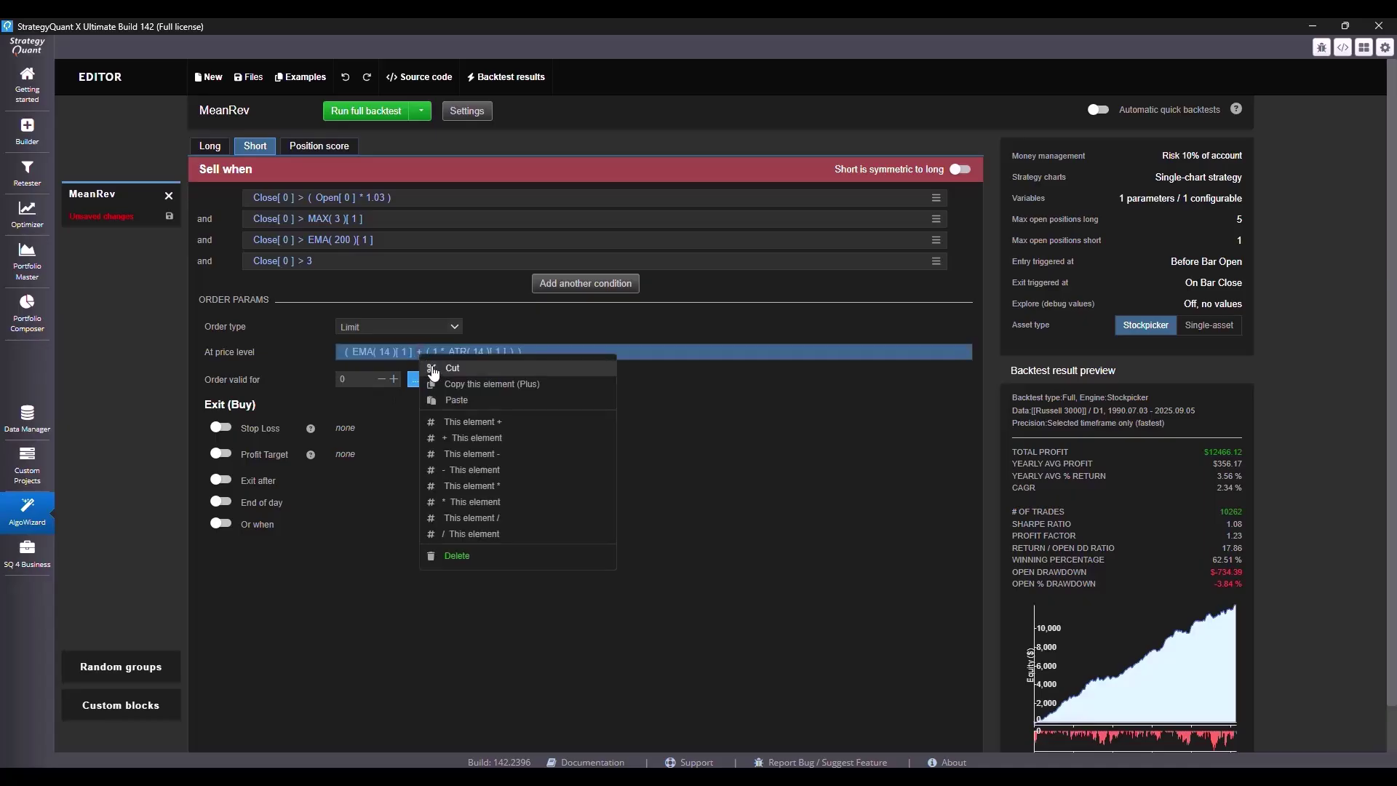
pyautogui.click(459, 556)
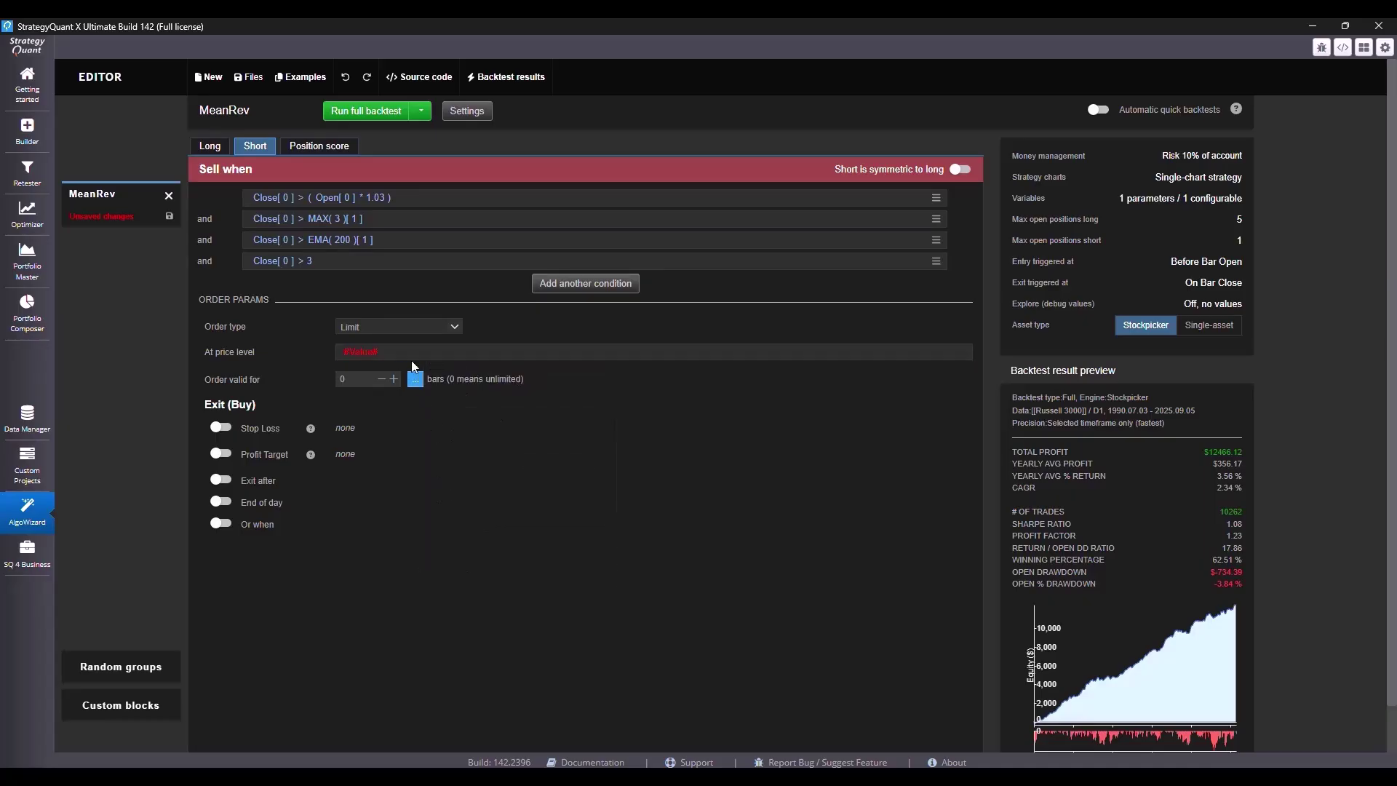
# Build the limit price as an addition with Close[0] as the left operand
pyautogui.click(371, 354)
pyautogui.click(575, 363)
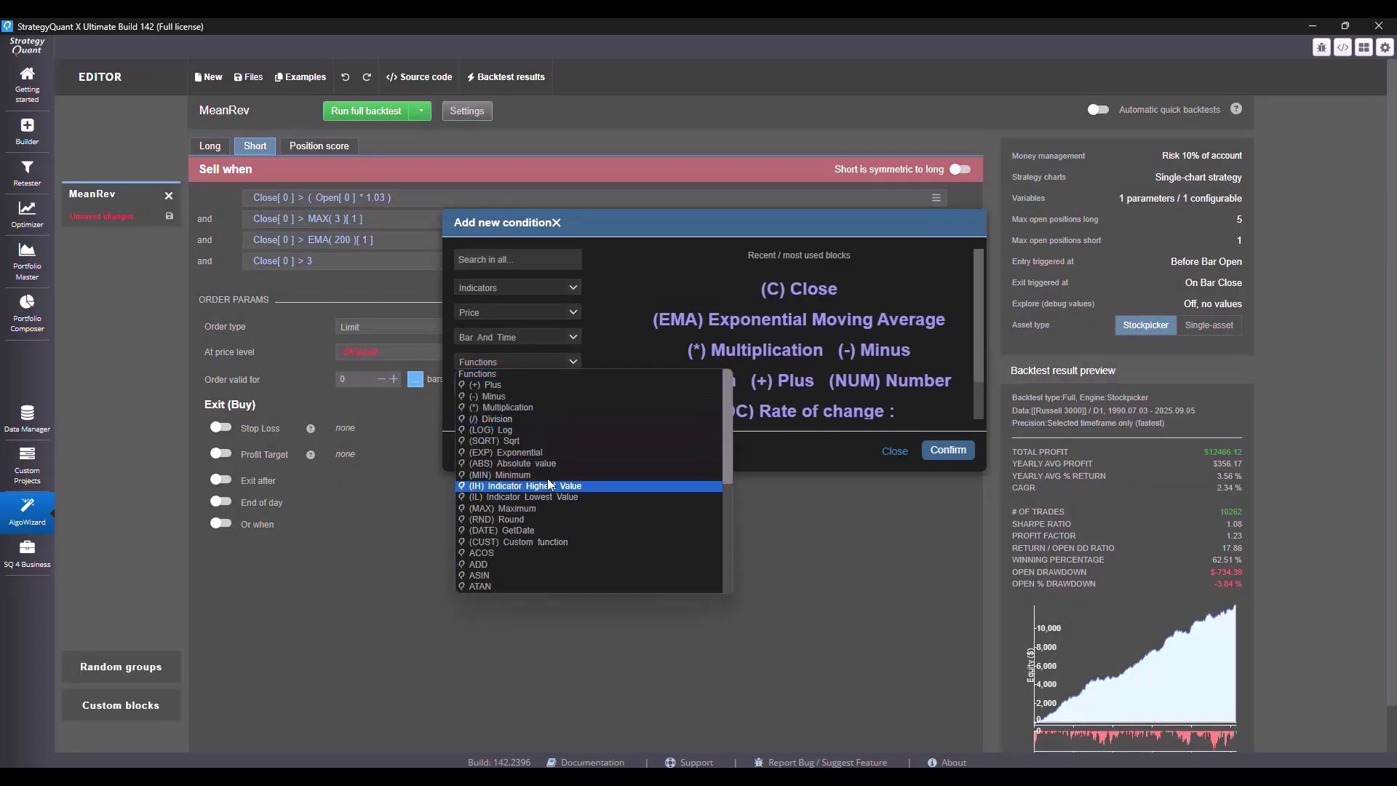
pyautogui.click(546, 386)
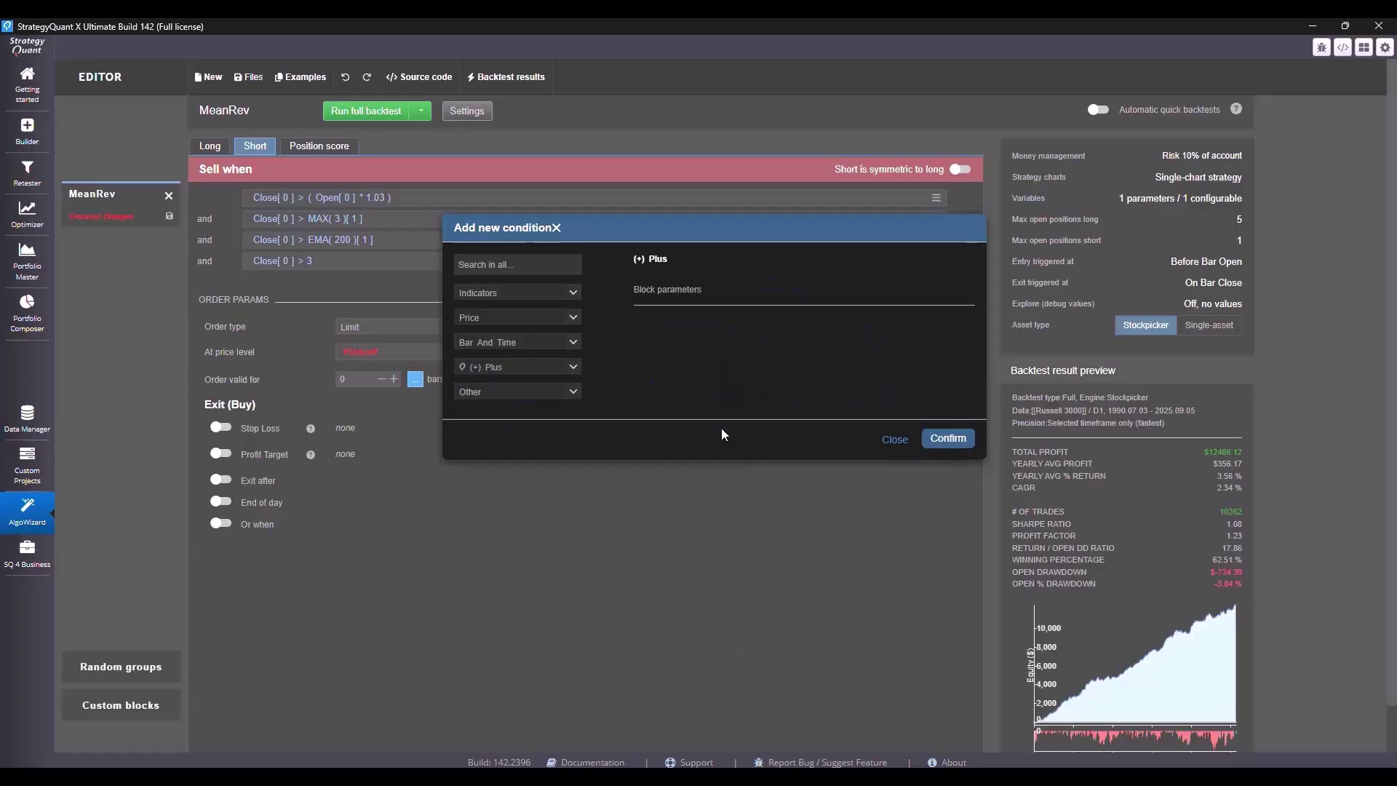
pyautogui.click(948, 450)
pyautogui.click(367, 352)
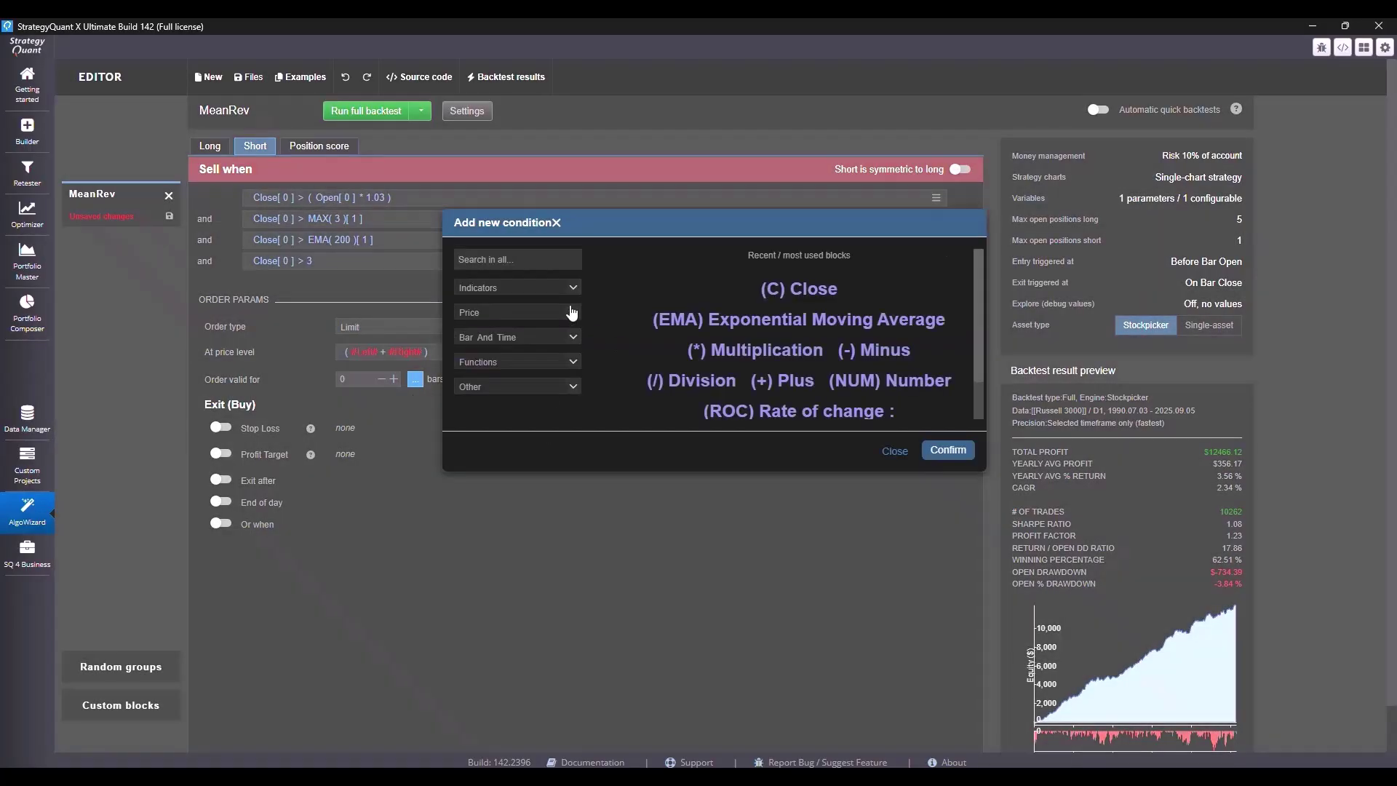
pyautogui.click(572, 313)
pyautogui.click(530, 476)
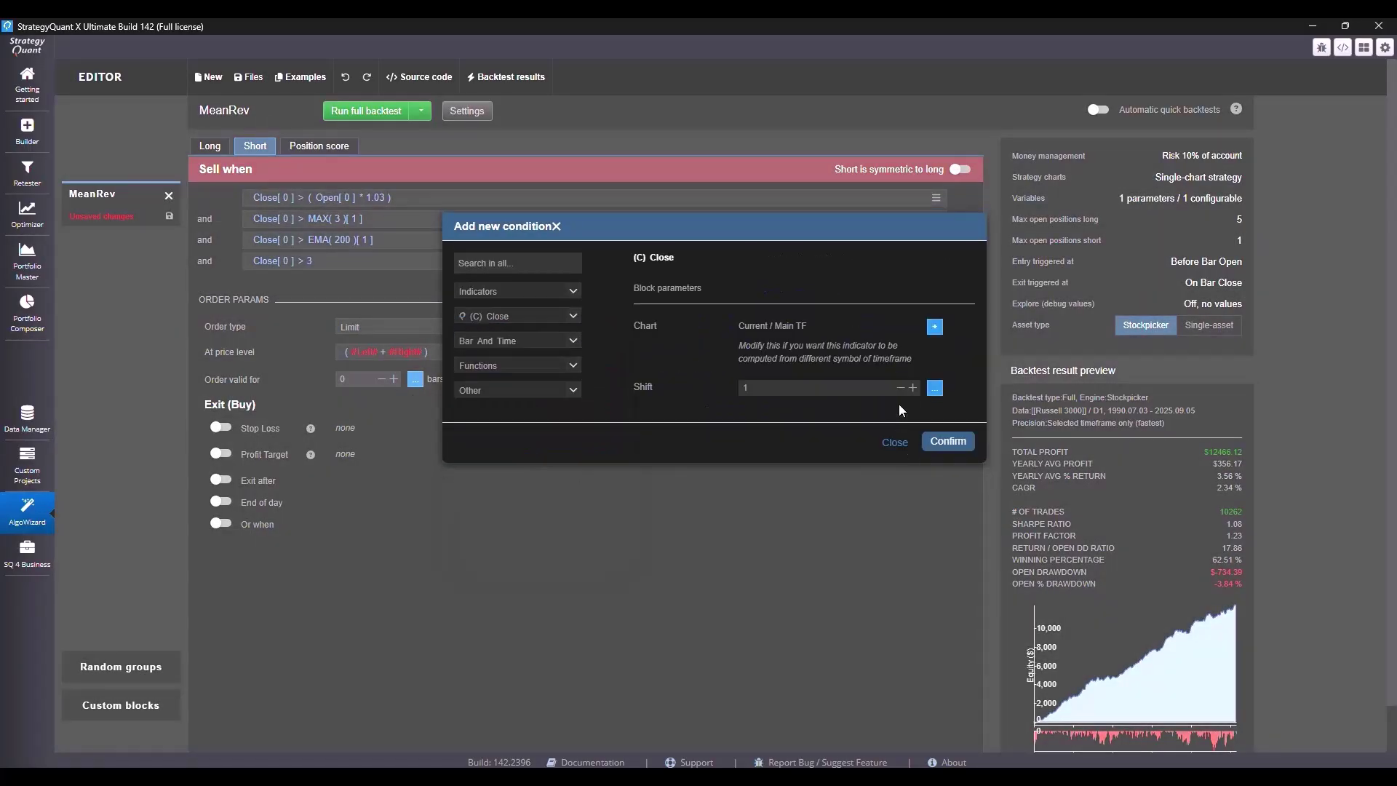
pyautogui.click(946, 442)
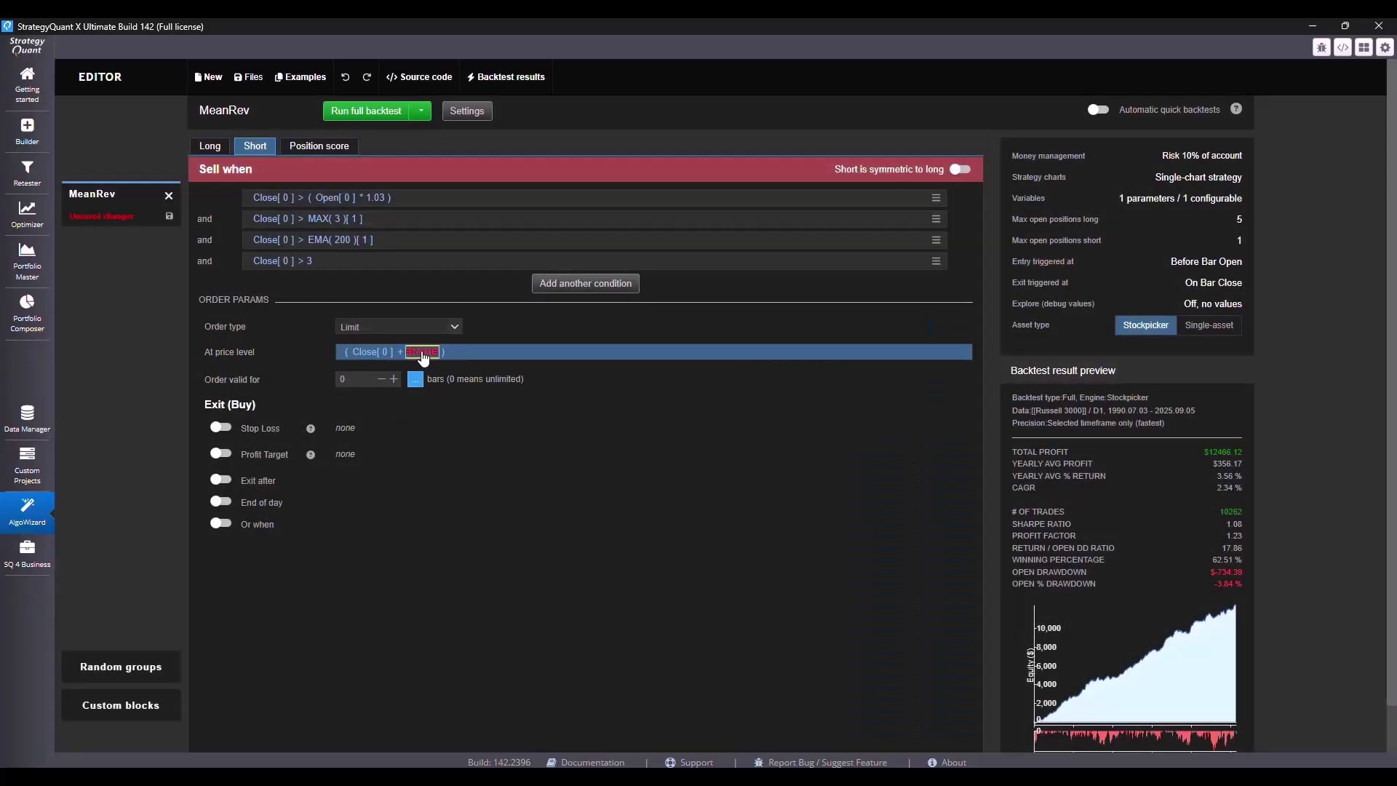
# Make the right operand a multiplication with 0.5 as the first factor
pyautogui.click(424, 352)
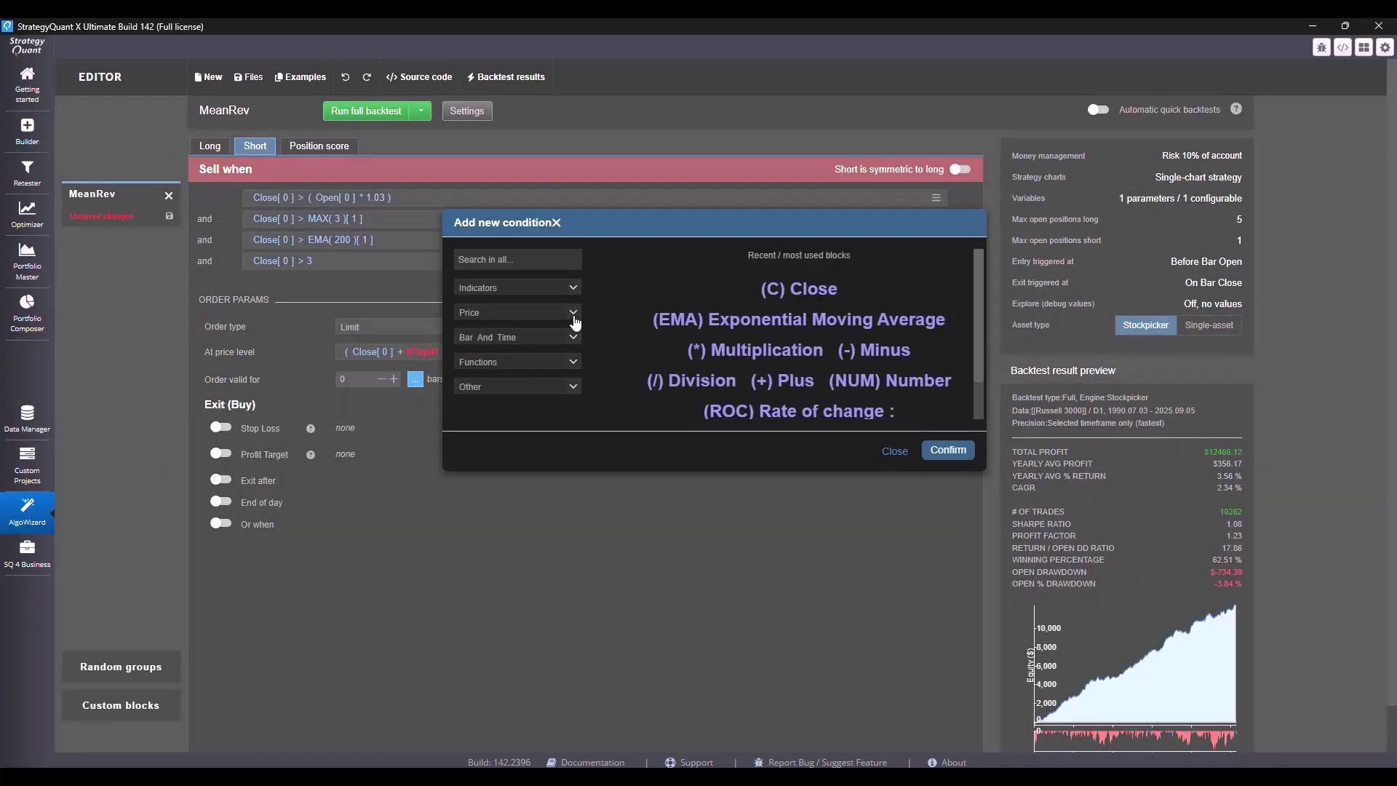
pyautogui.click(570, 364)
pyautogui.click(557, 404)
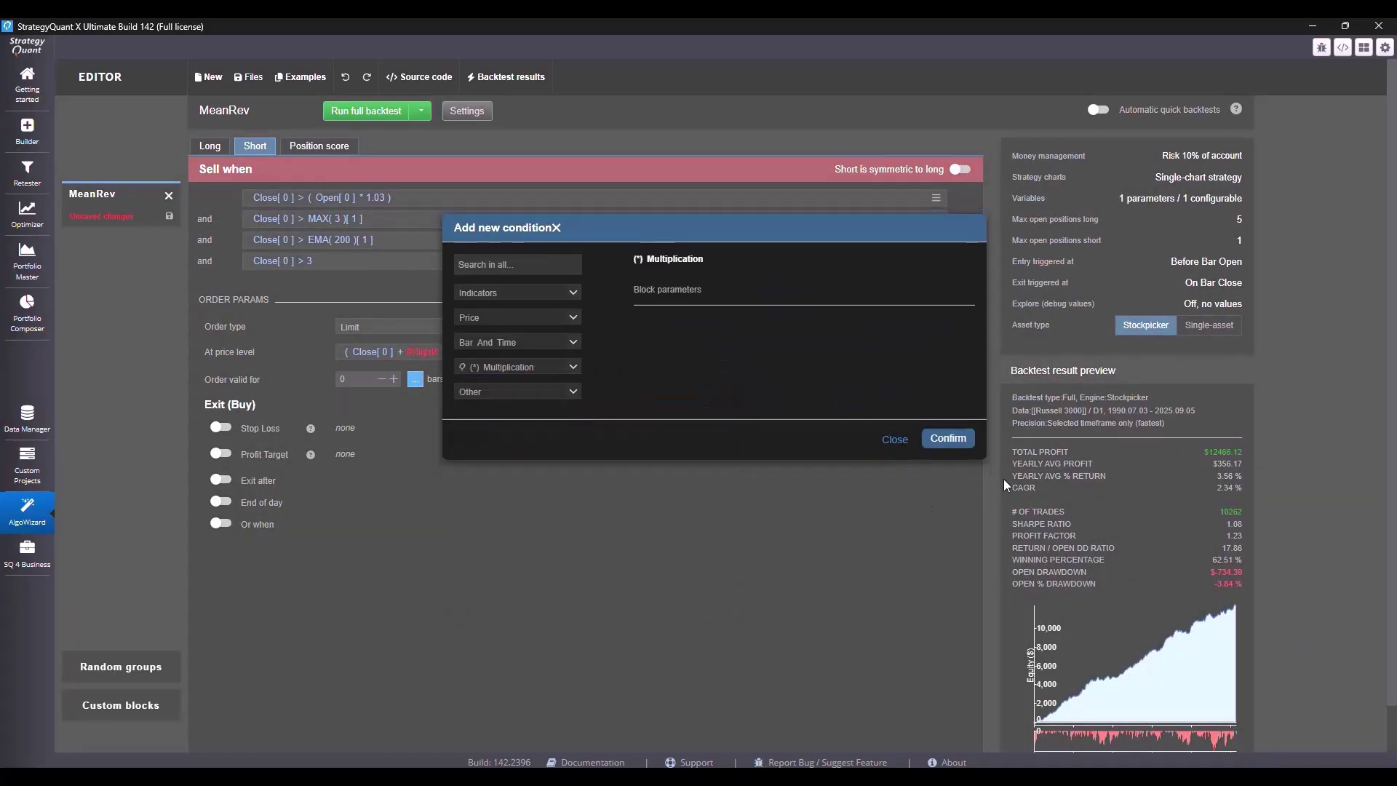
pyautogui.click(948, 440)
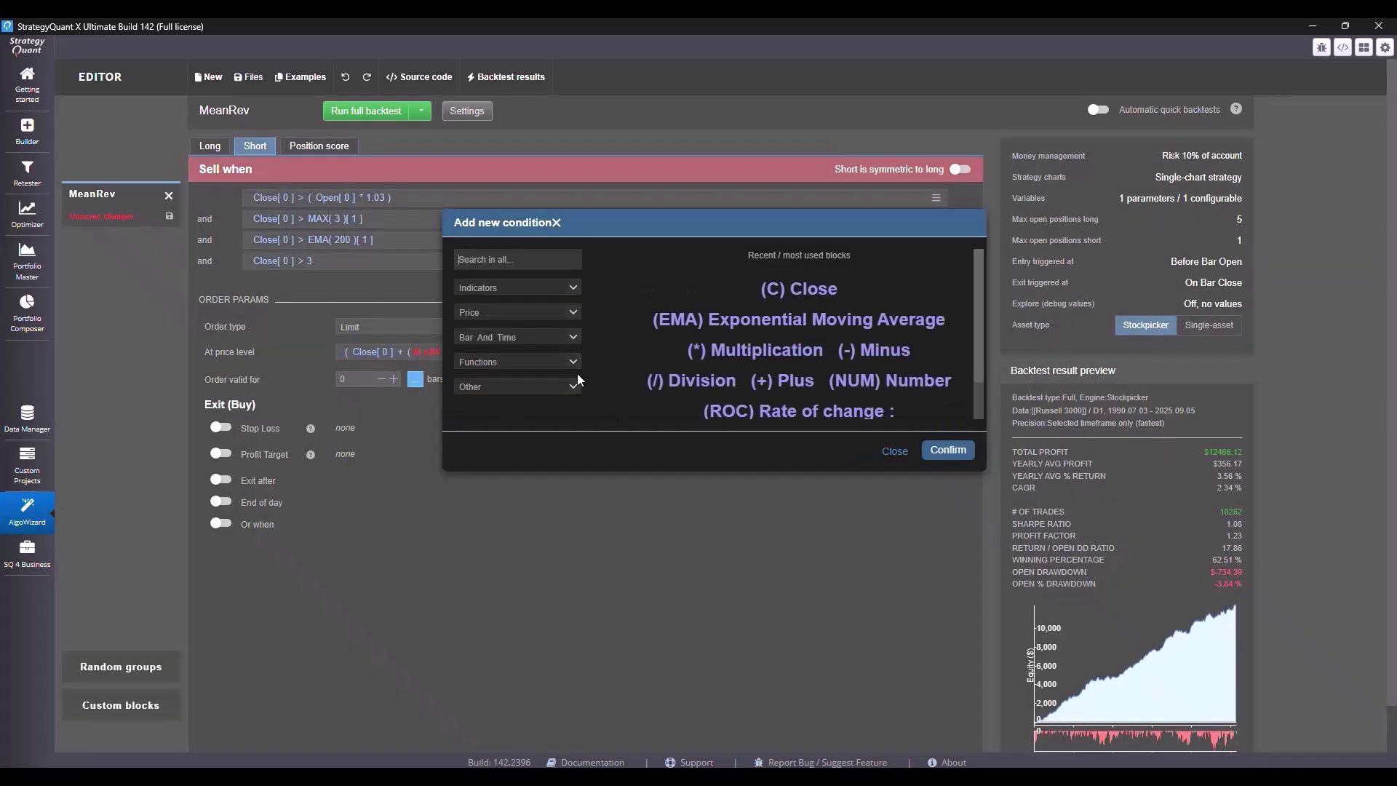
pyautogui.click(422, 354)
pyautogui.click(572, 387)
pyautogui.click(530, 412)
pyautogui.click(743, 347)
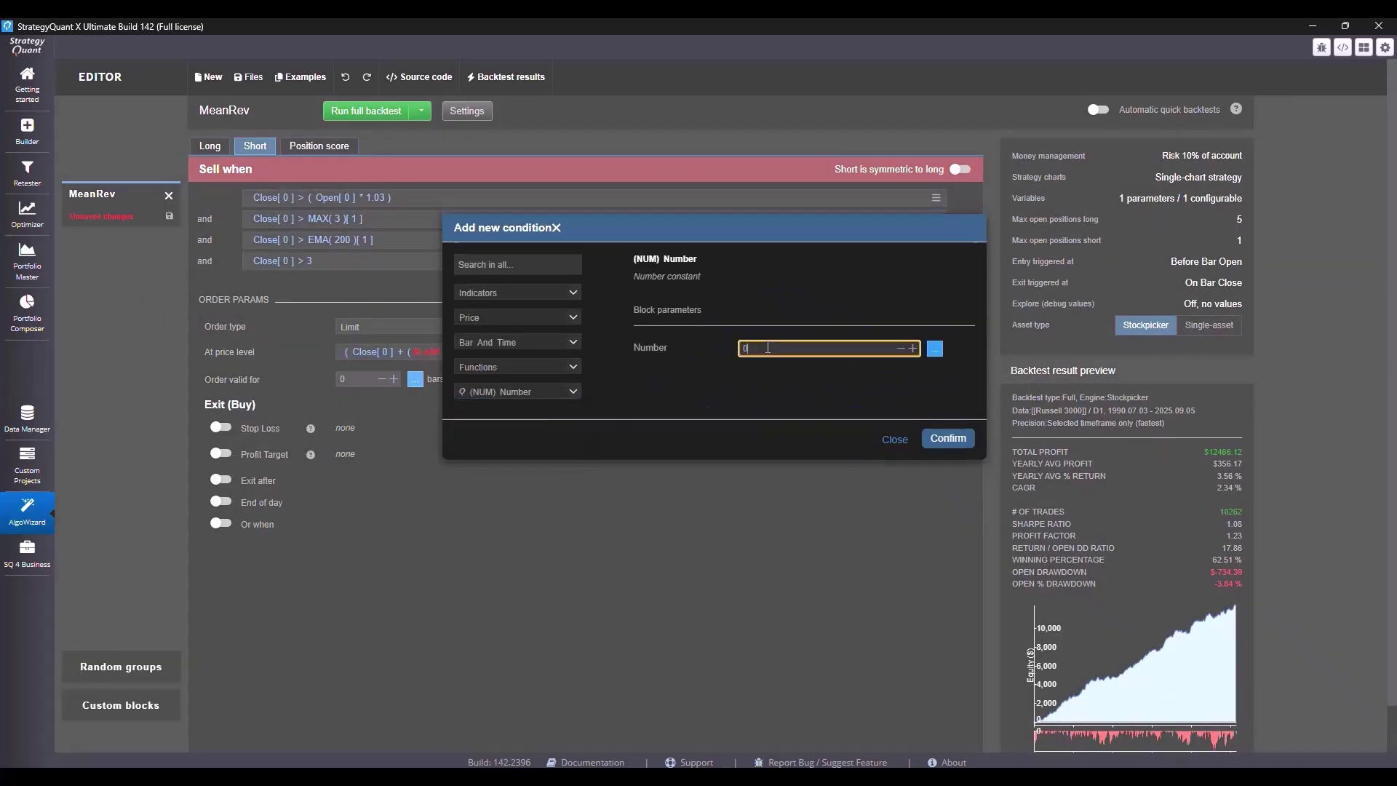
pyautogui.write('.5')
pyautogui.click(948, 438)
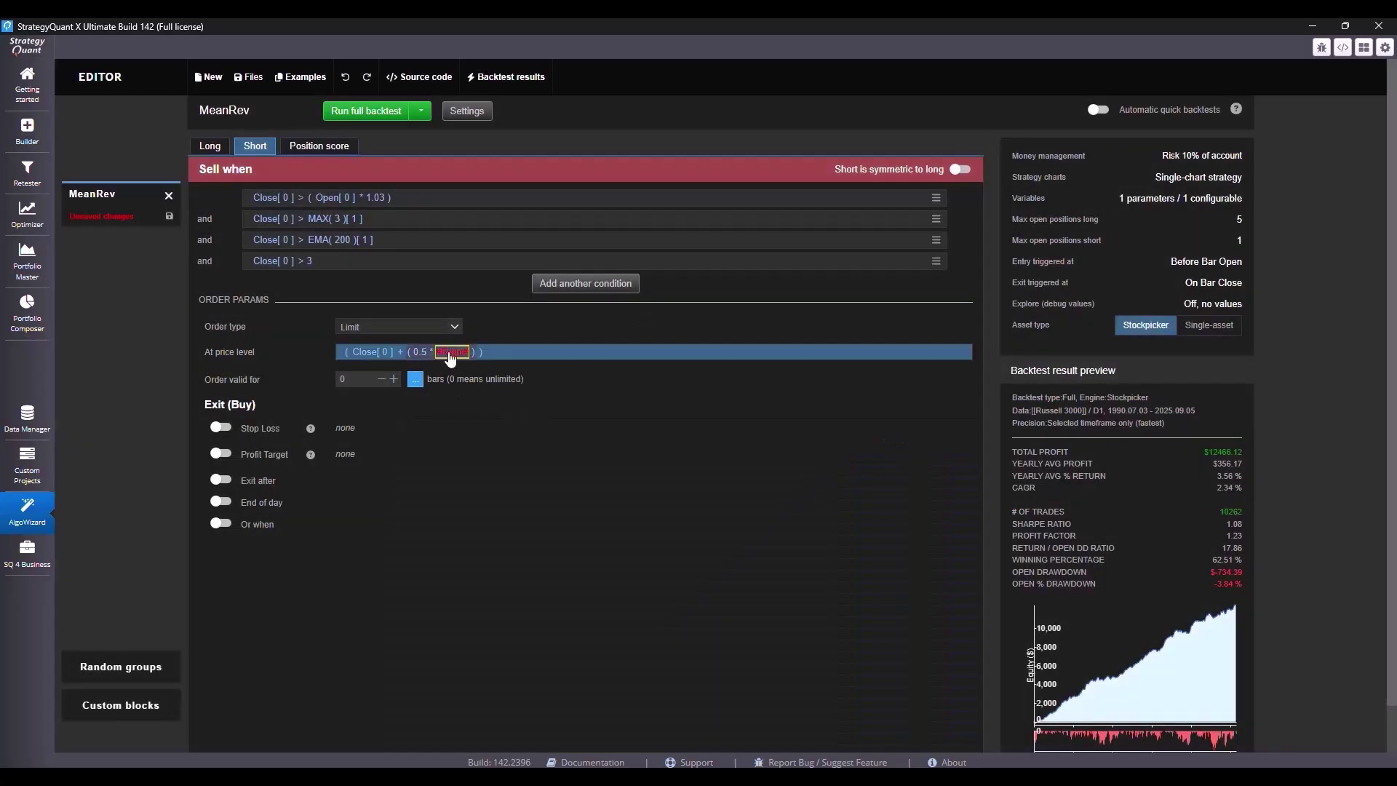
# Set the second factor to ATR(5), completing Close[0] + (0.5 * ATR(5)[1])
pyautogui.click(449, 355)
pyautogui.click(522, 263)
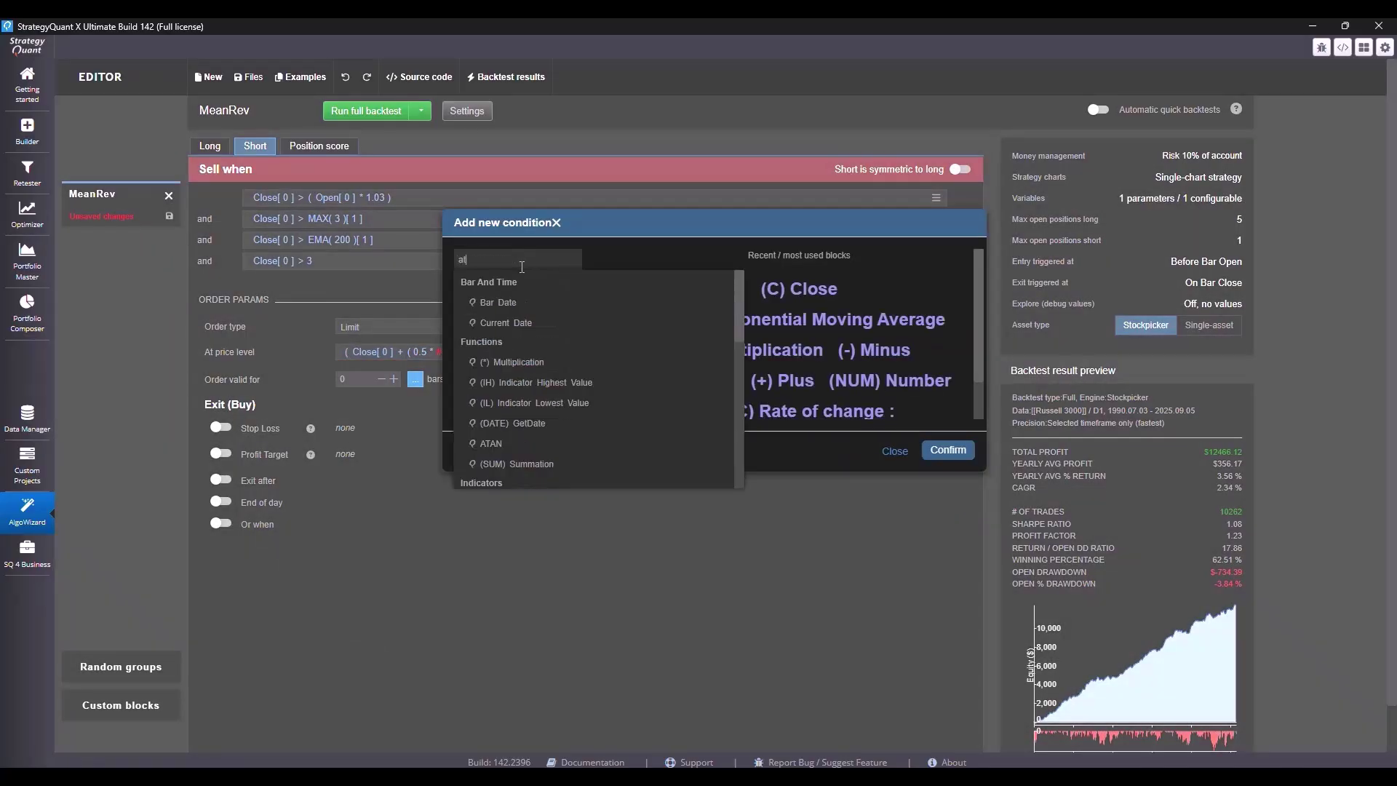
pyautogui.write('atr')
pyautogui.click(574, 304)
pyautogui.doubleClick(811, 384)
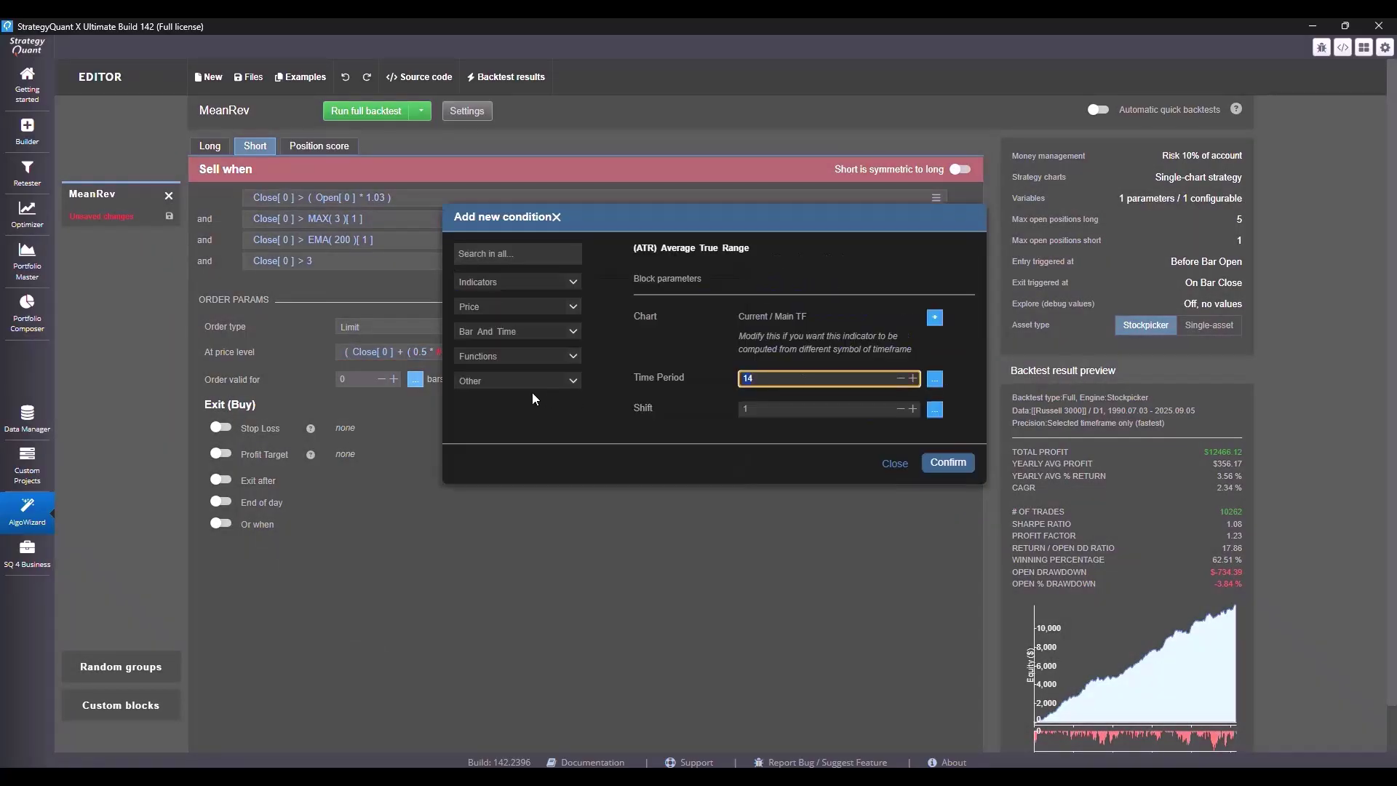
pyautogui.write('5')
pyautogui.click(964, 468)
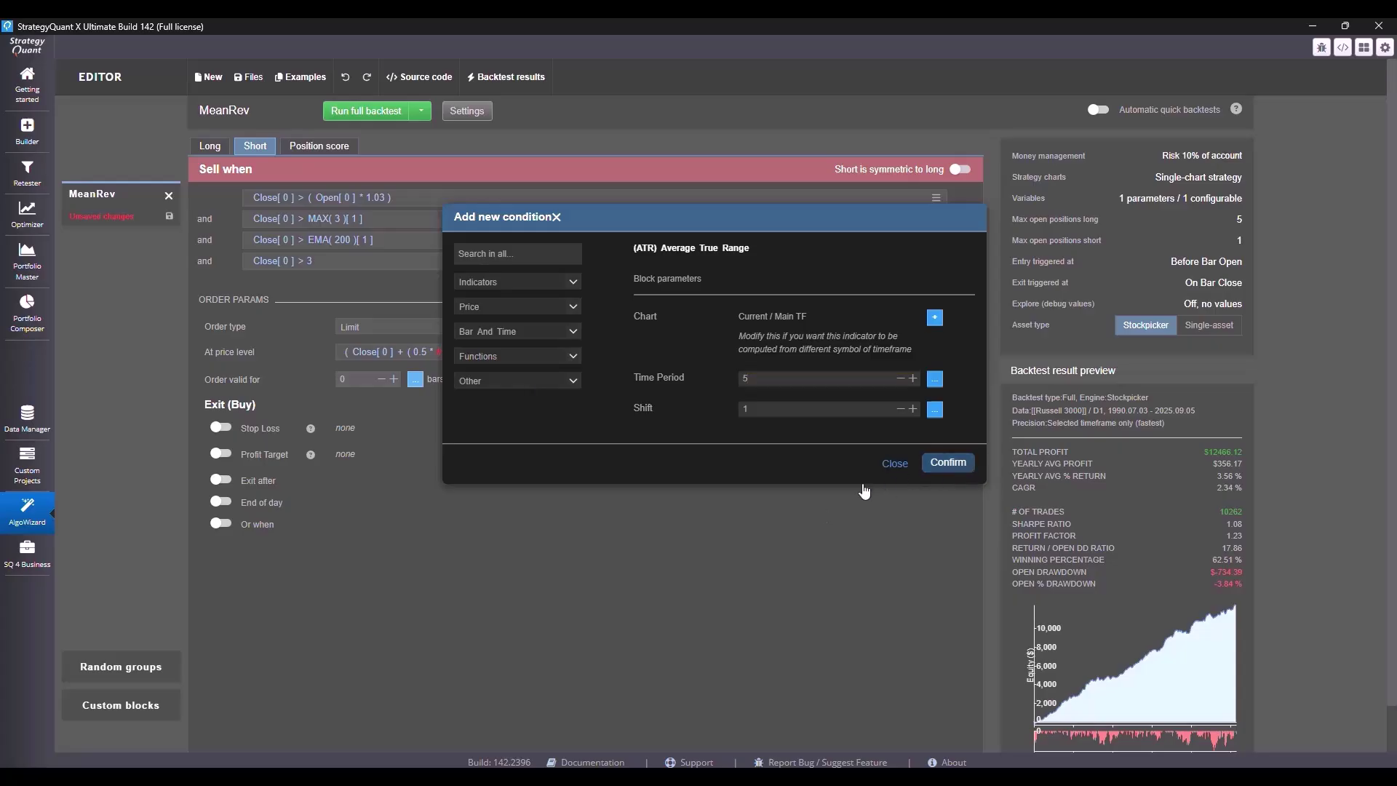
# Enable the short Exit after 5 bars and an Or when exit condition on Close
pyautogui.click(258, 481)
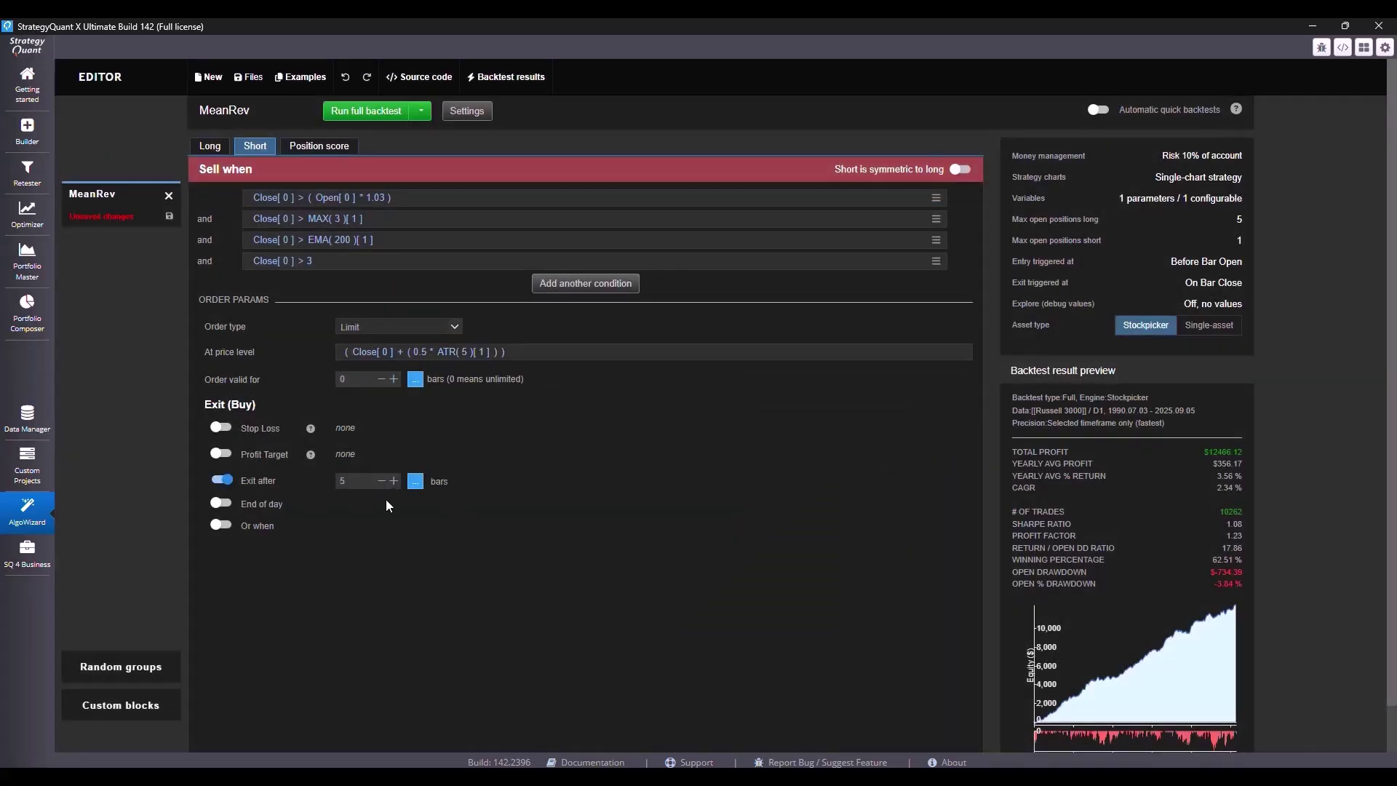
pyautogui.click(211, 148)
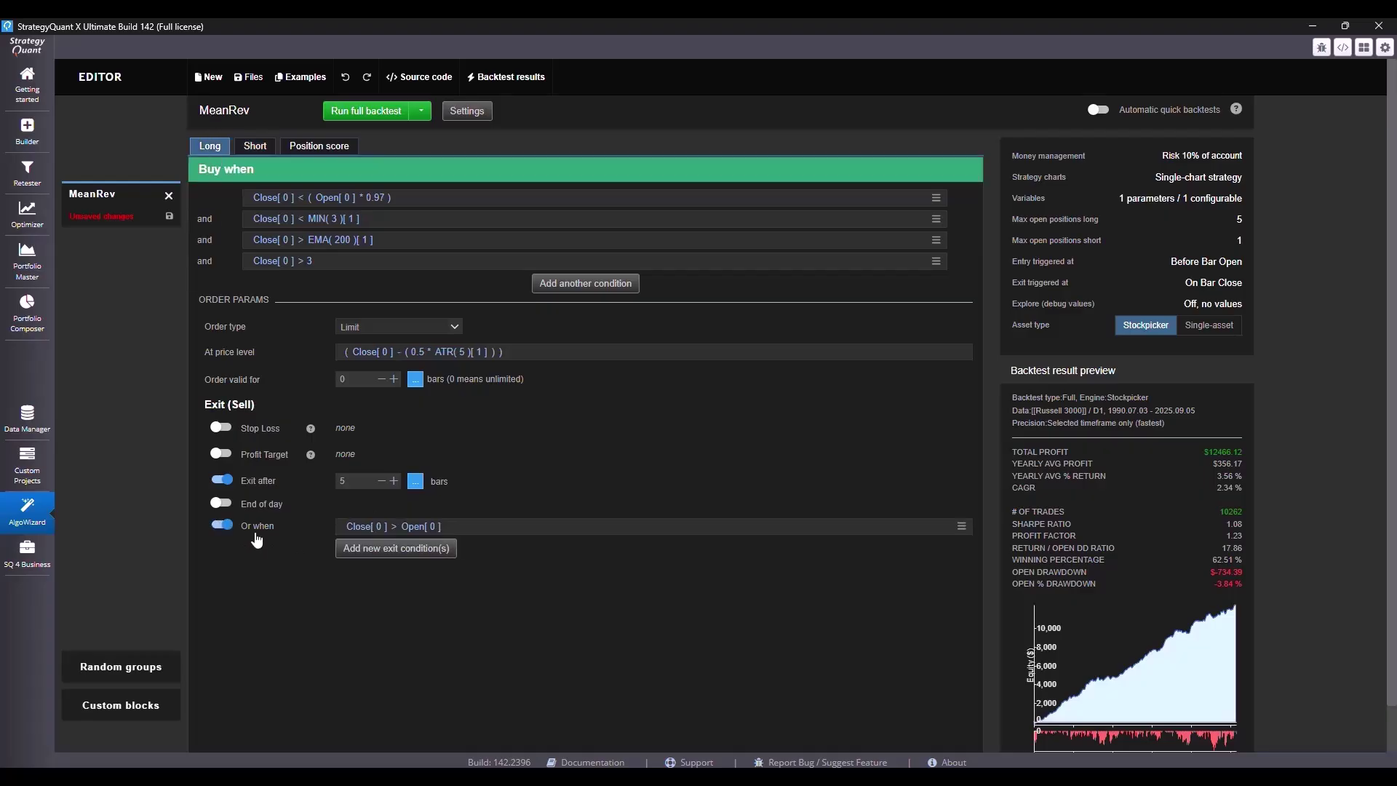
pyautogui.click(256, 147)
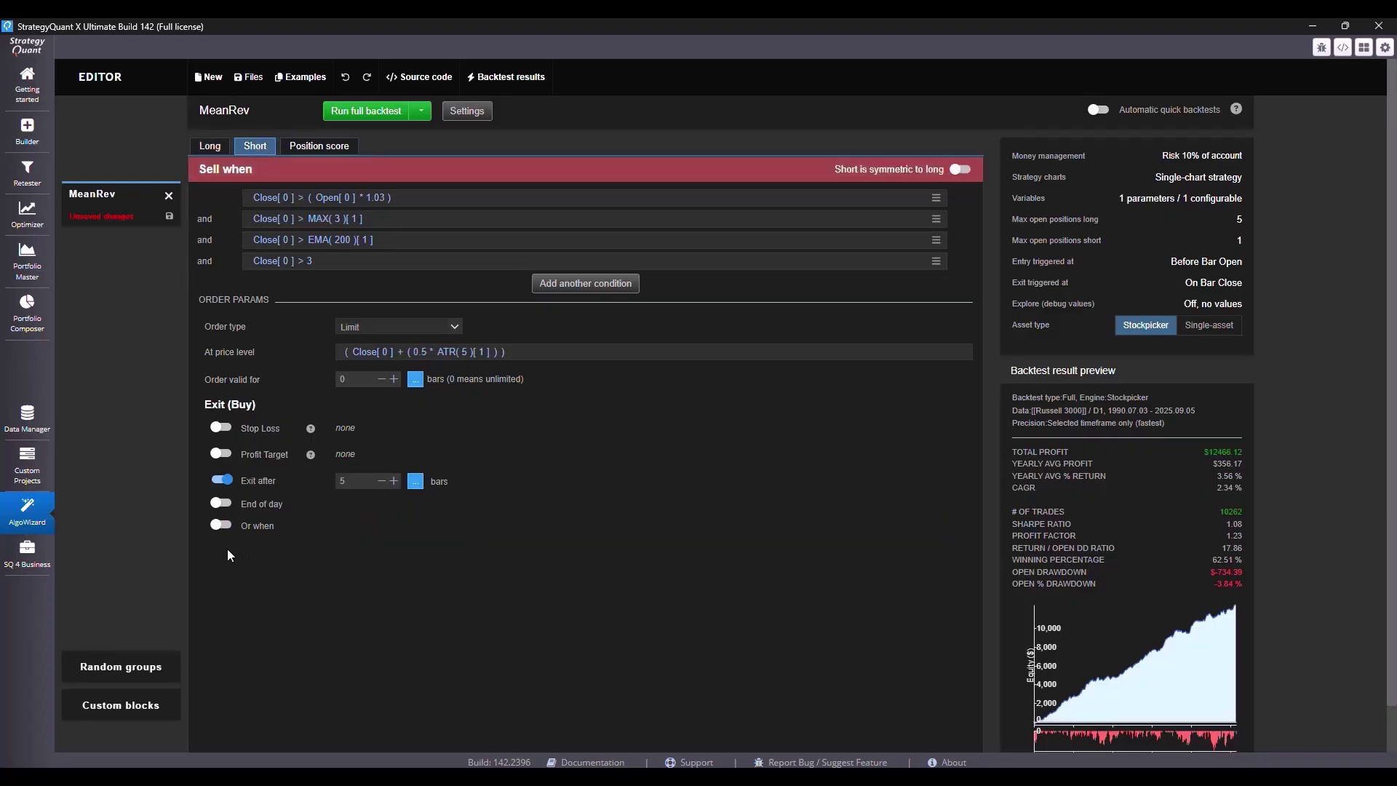
pyautogui.click(222, 526)
pyautogui.click(631, 557)
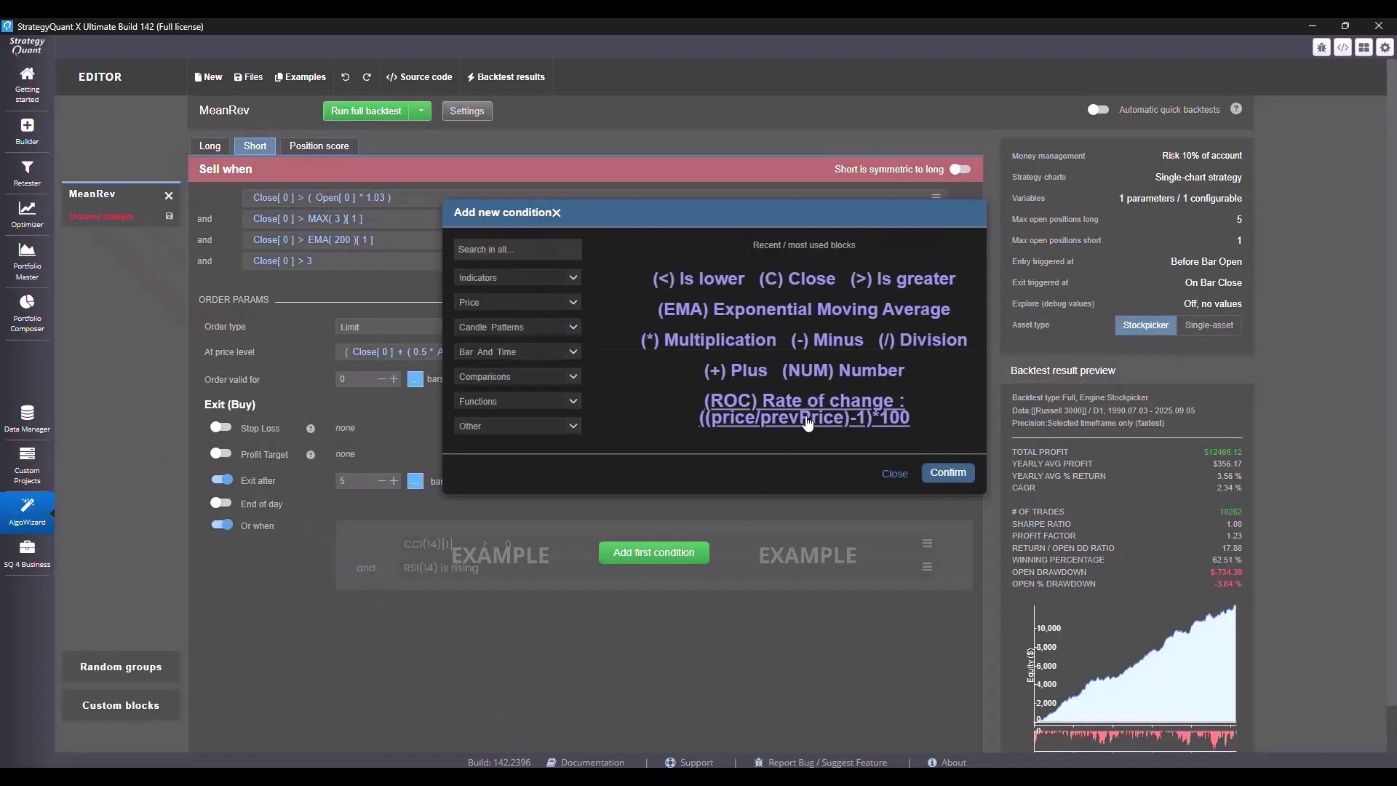
pyautogui.click(575, 304)
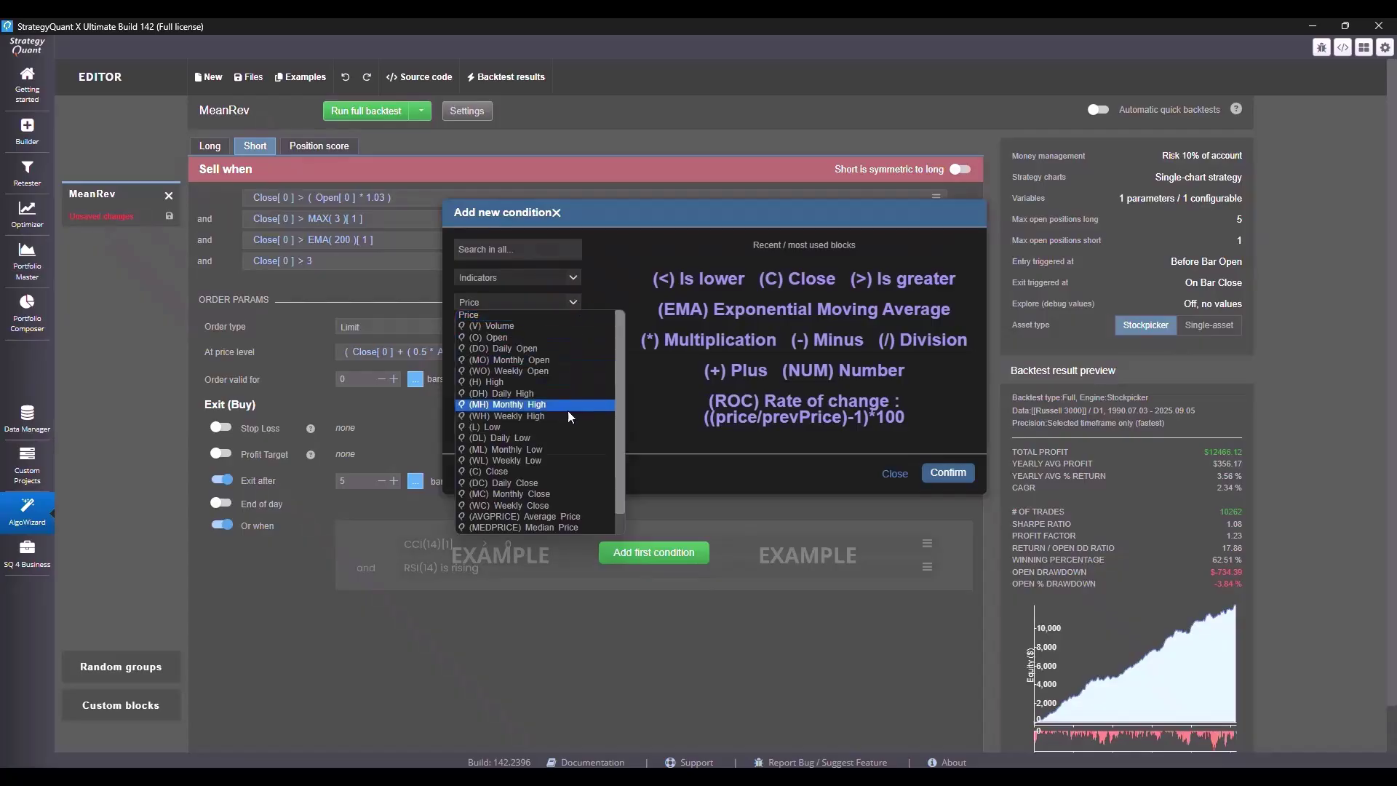
pyautogui.click(558, 470)
pyautogui.click(949, 473)
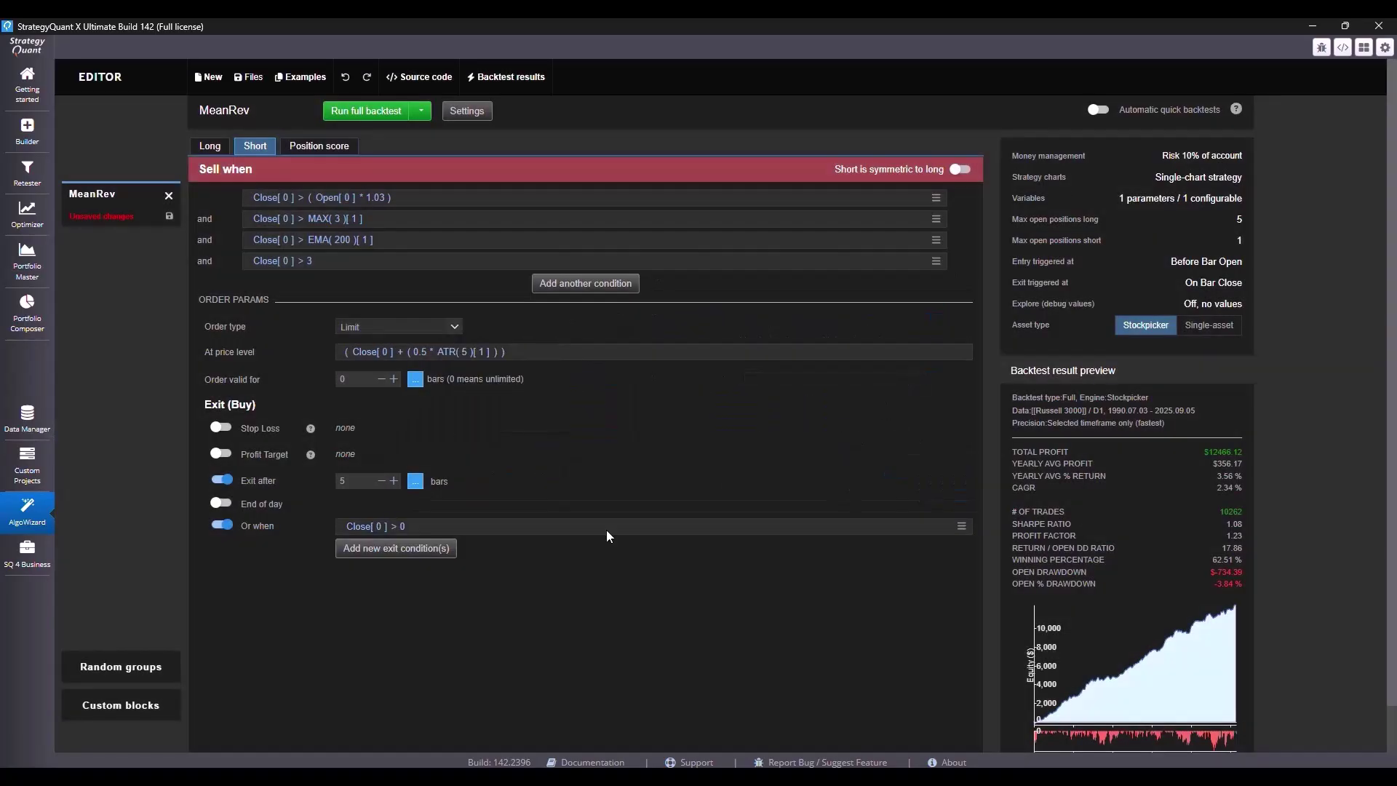
# Make the exit condition read Close[0] is lower than Open[0]
pyautogui.click(399, 528)
pyautogui.click(569, 379)
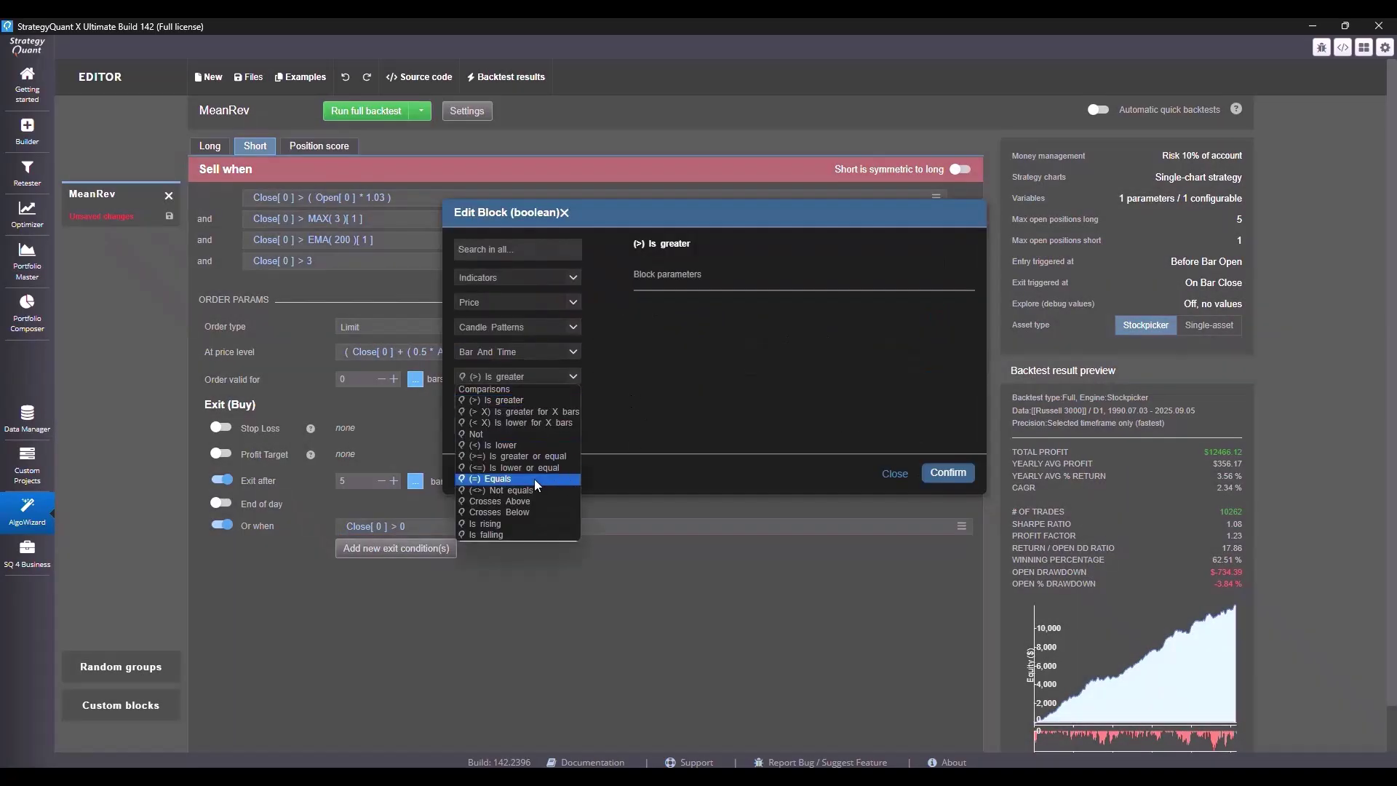
pyautogui.click(535, 446)
pyautogui.press('Return')
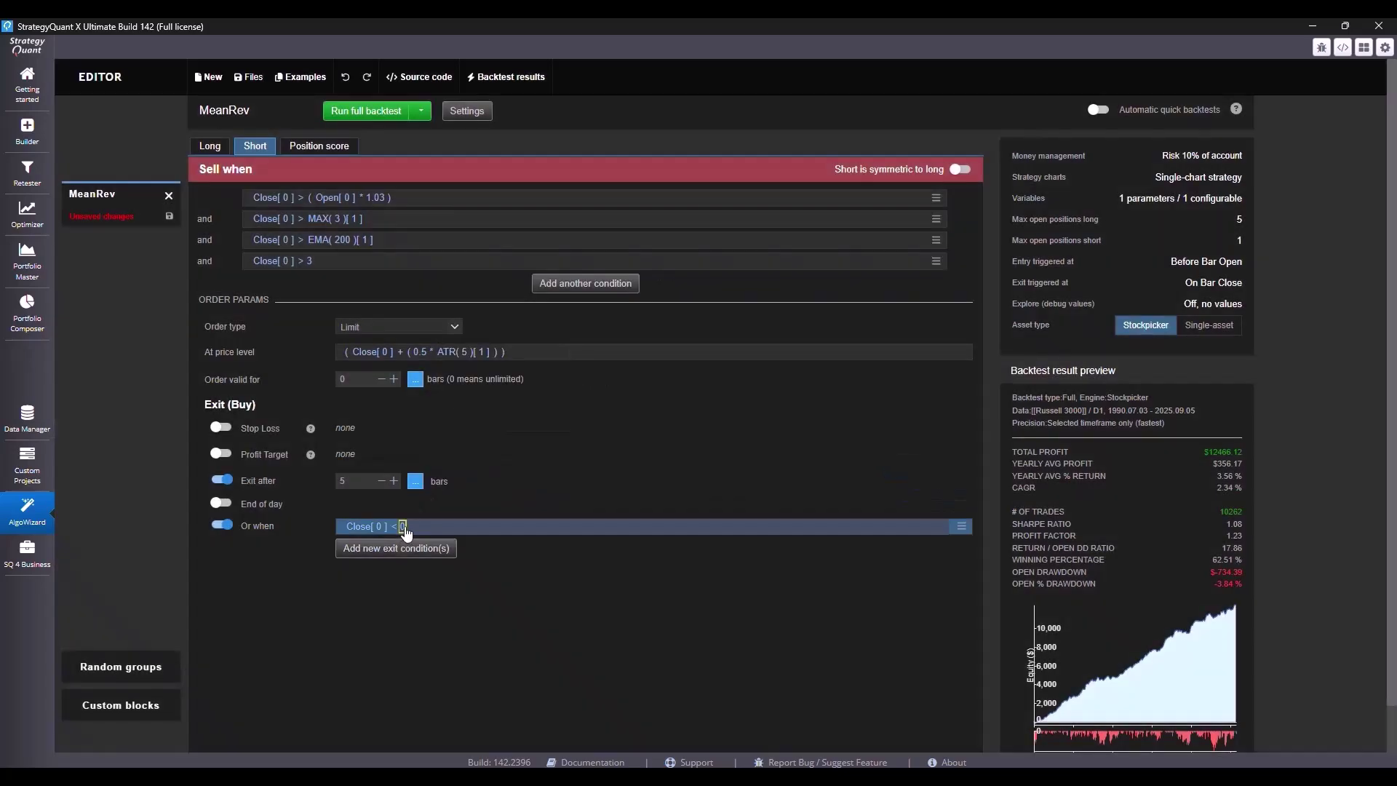
pyautogui.click(403, 526)
pyautogui.click(573, 311)
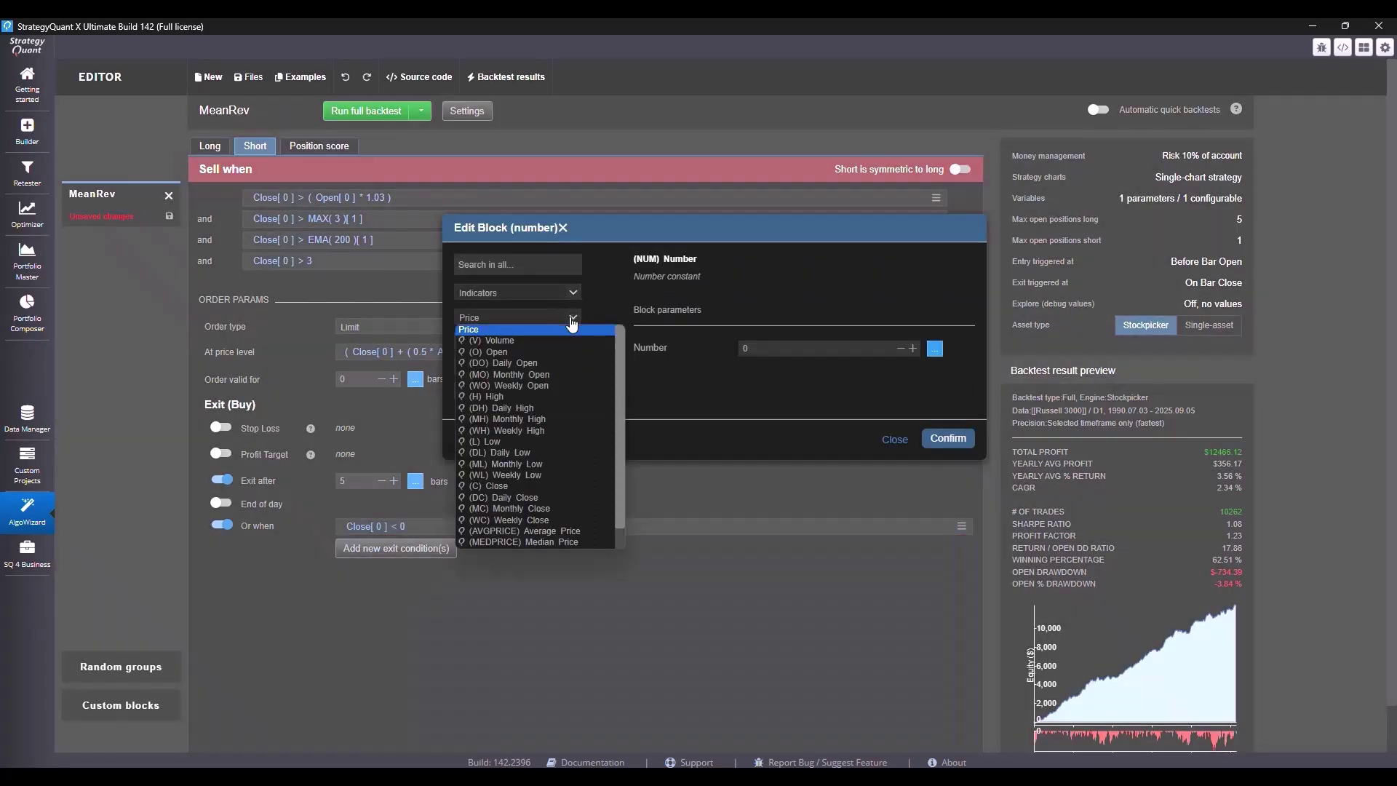
pyautogui.click(552, 353)
pyautogui.click(901, 389)
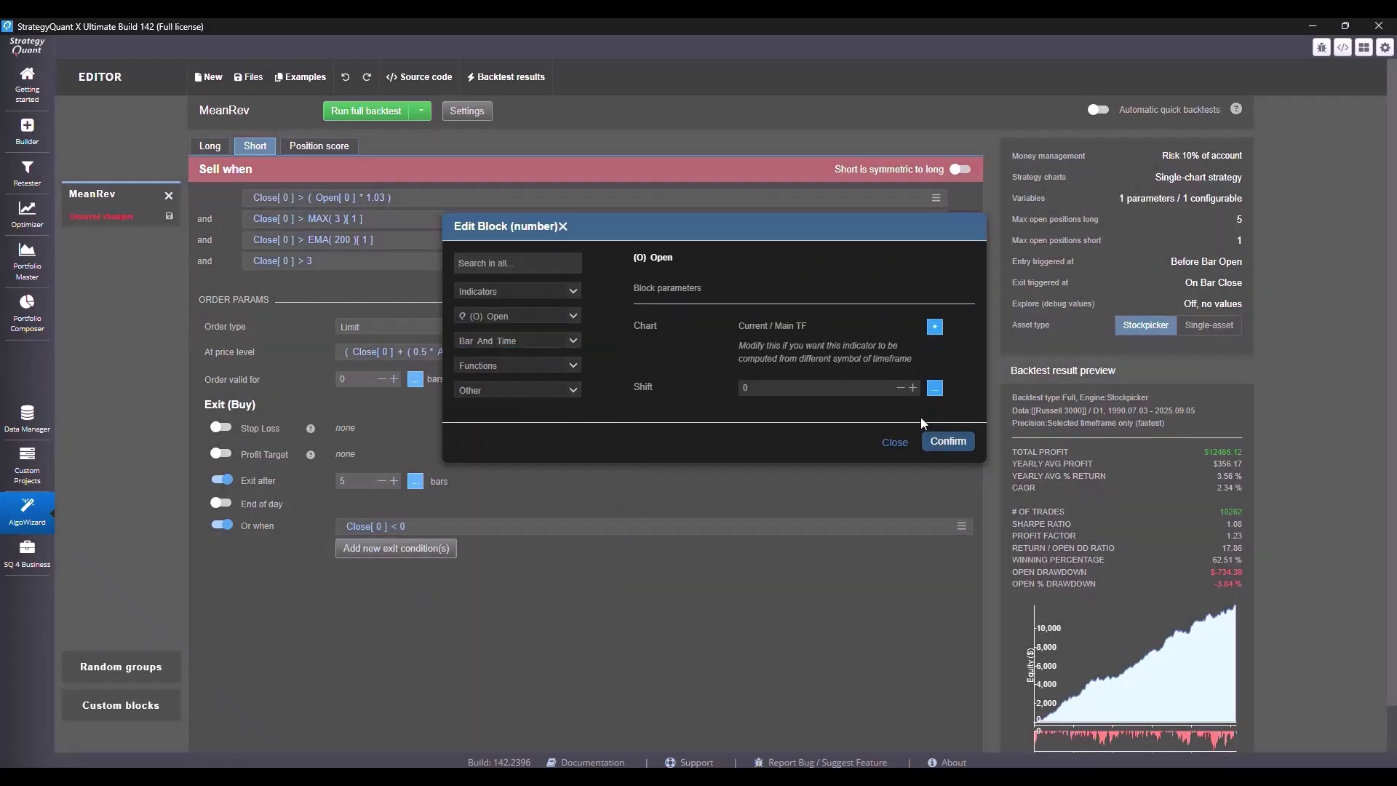
pyautogui.click(949, 441)
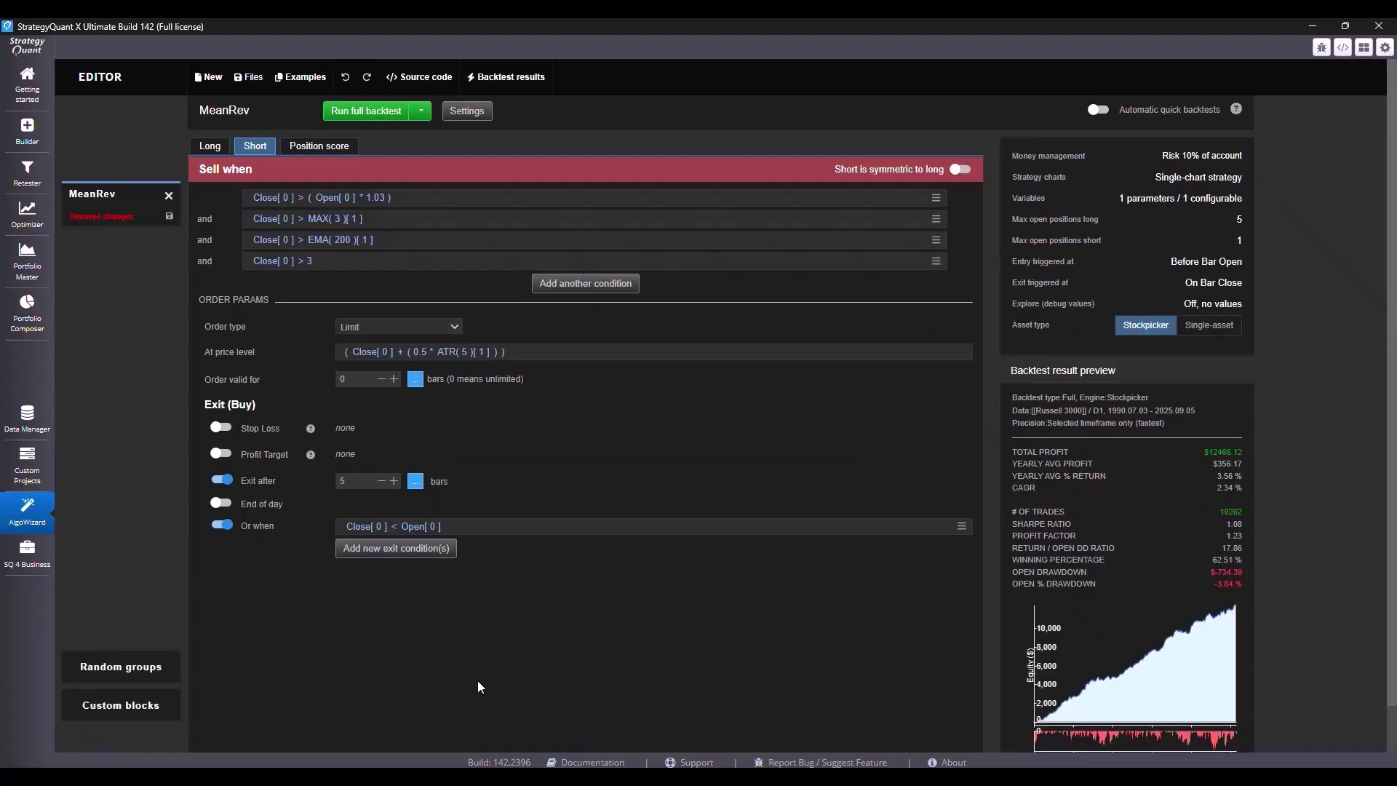
# Set the short position score to ROC(20)[1] and show the short-side rules
pyautogui.click(318, 149)
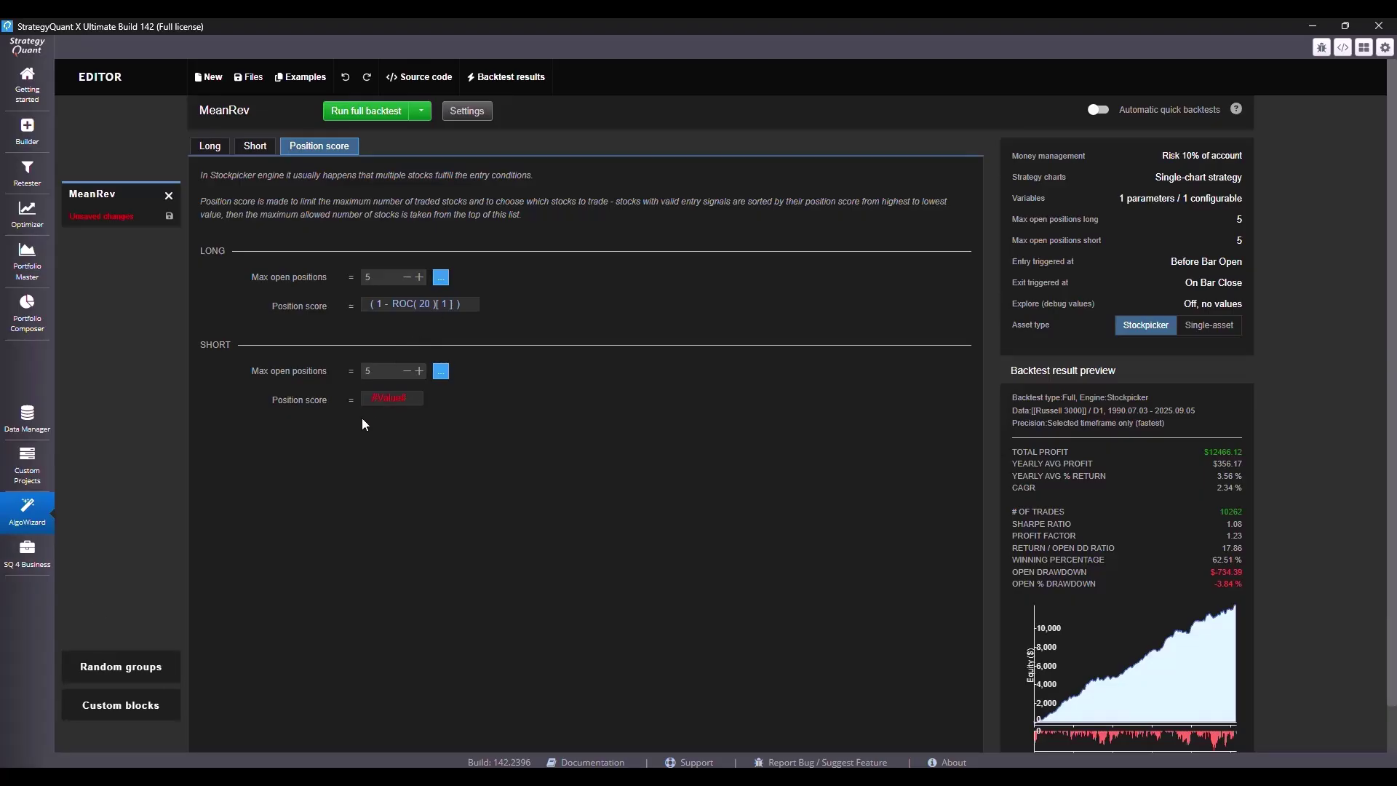
pyautogui.click(399, 404)
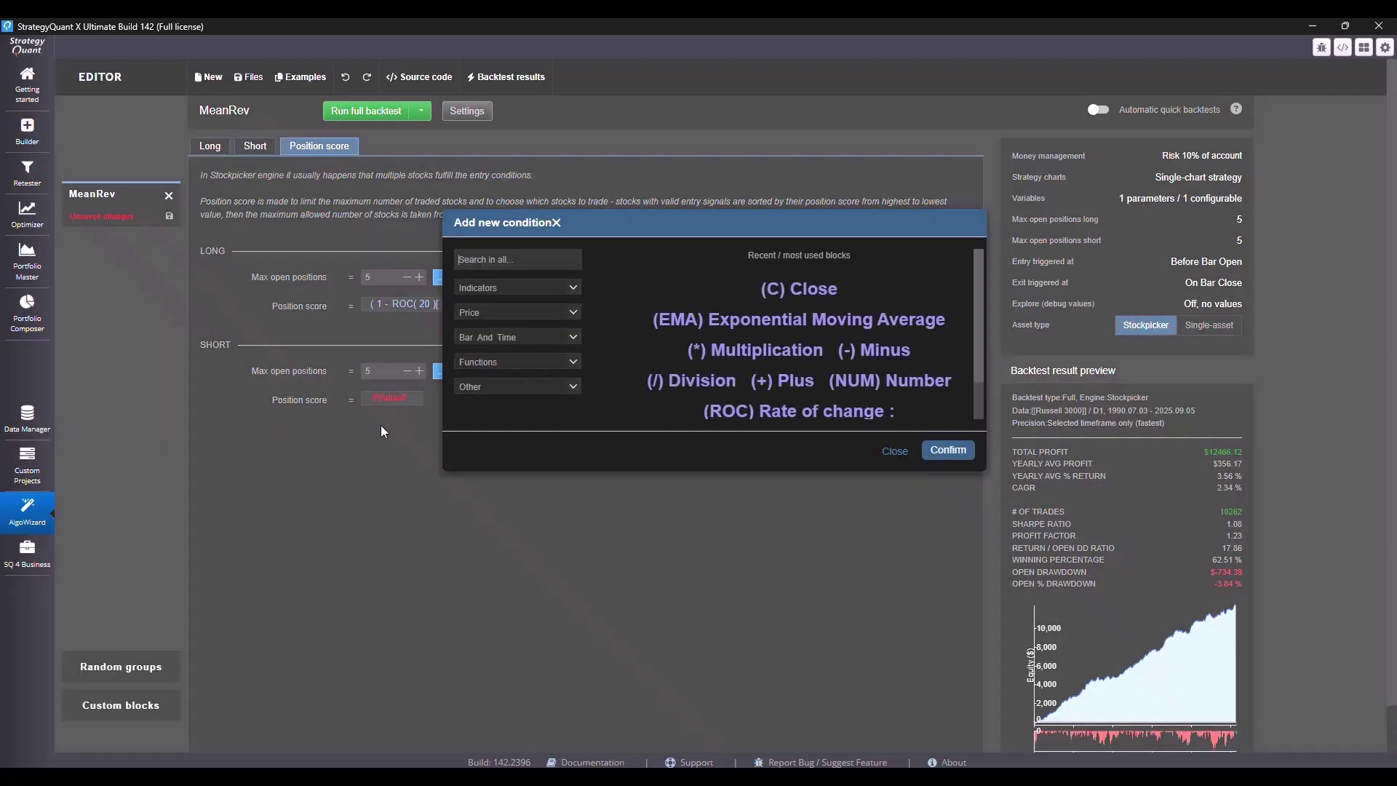
pyautogui.write('ro')
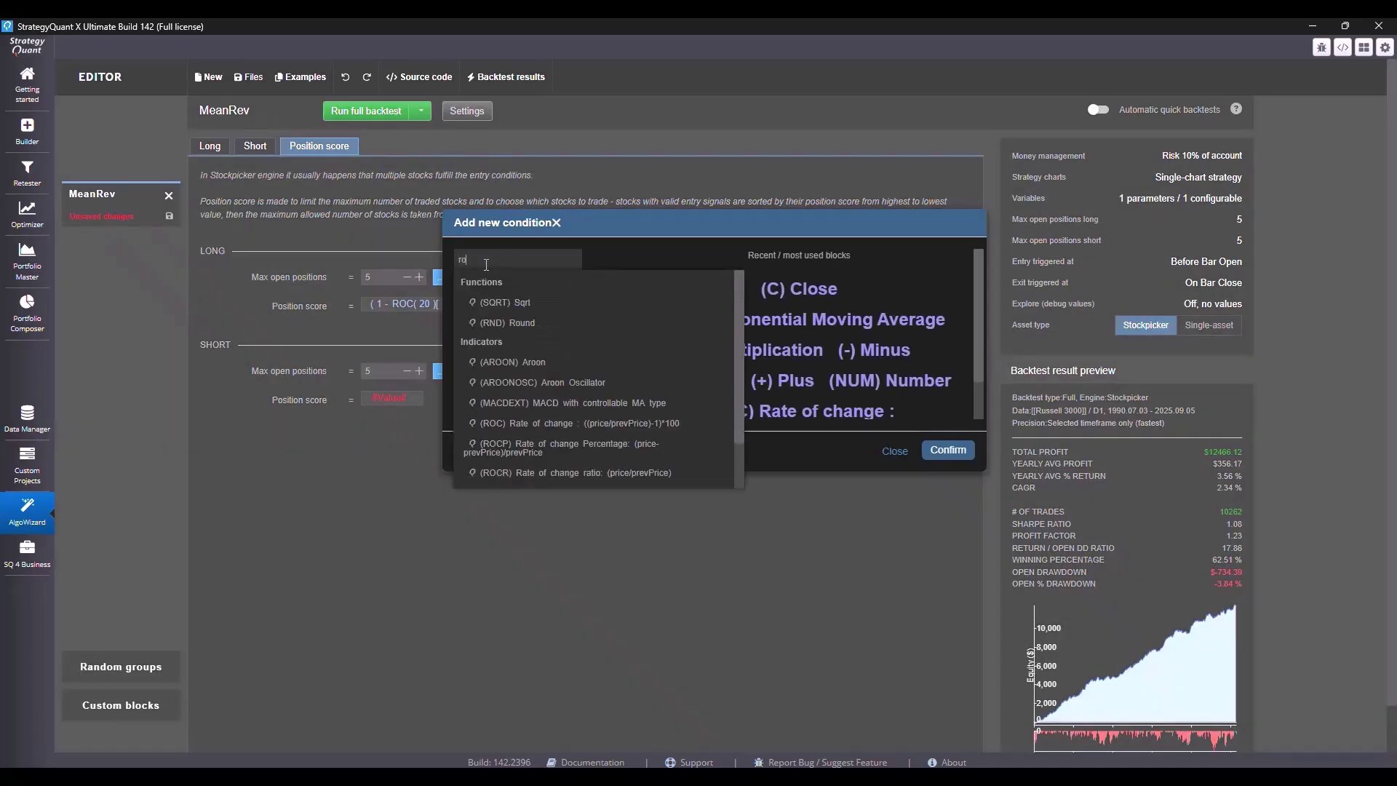
pyautogui.write('c')
pyautogui.click(520, 305)
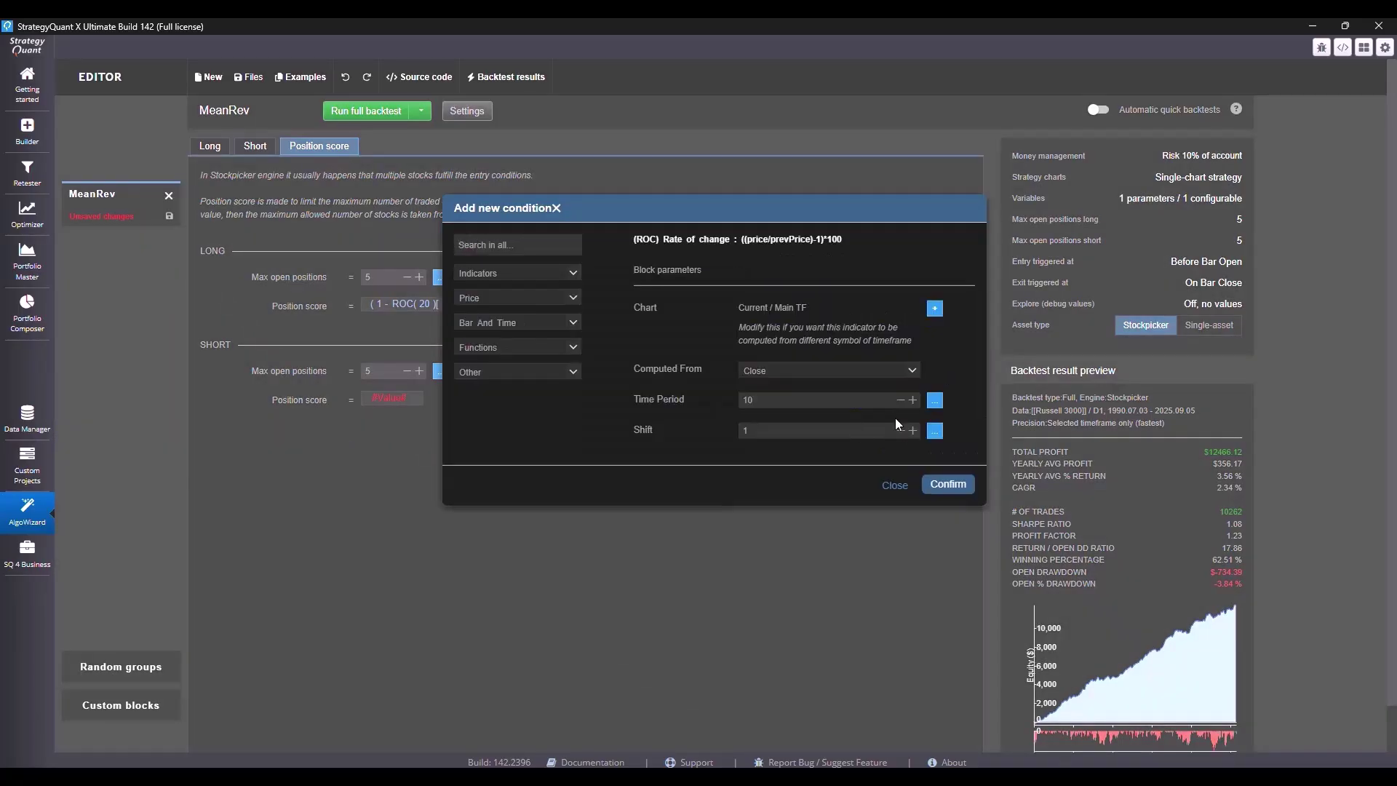
pyautogui.click(799, 401)
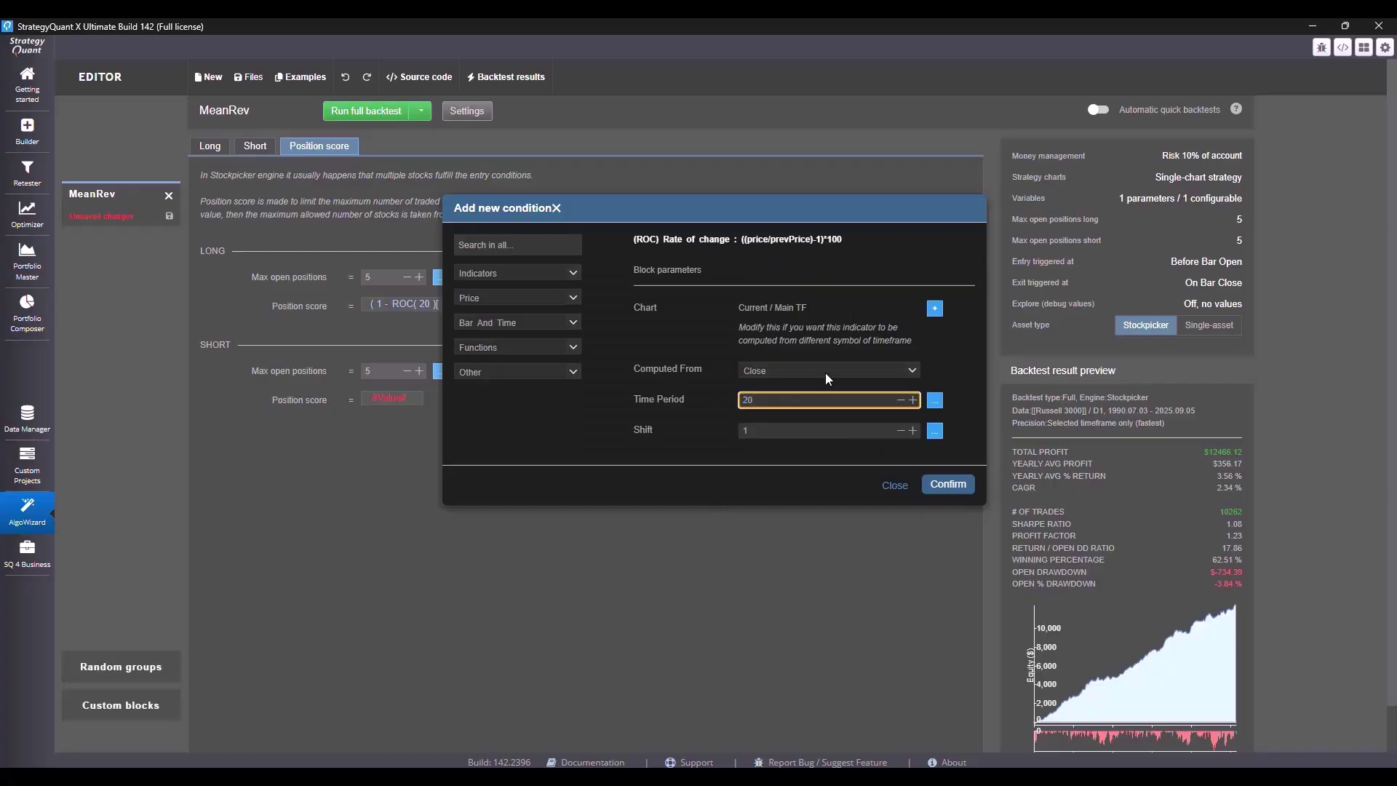
pyautogui.write('20')
pyautogui.click(952, 491)
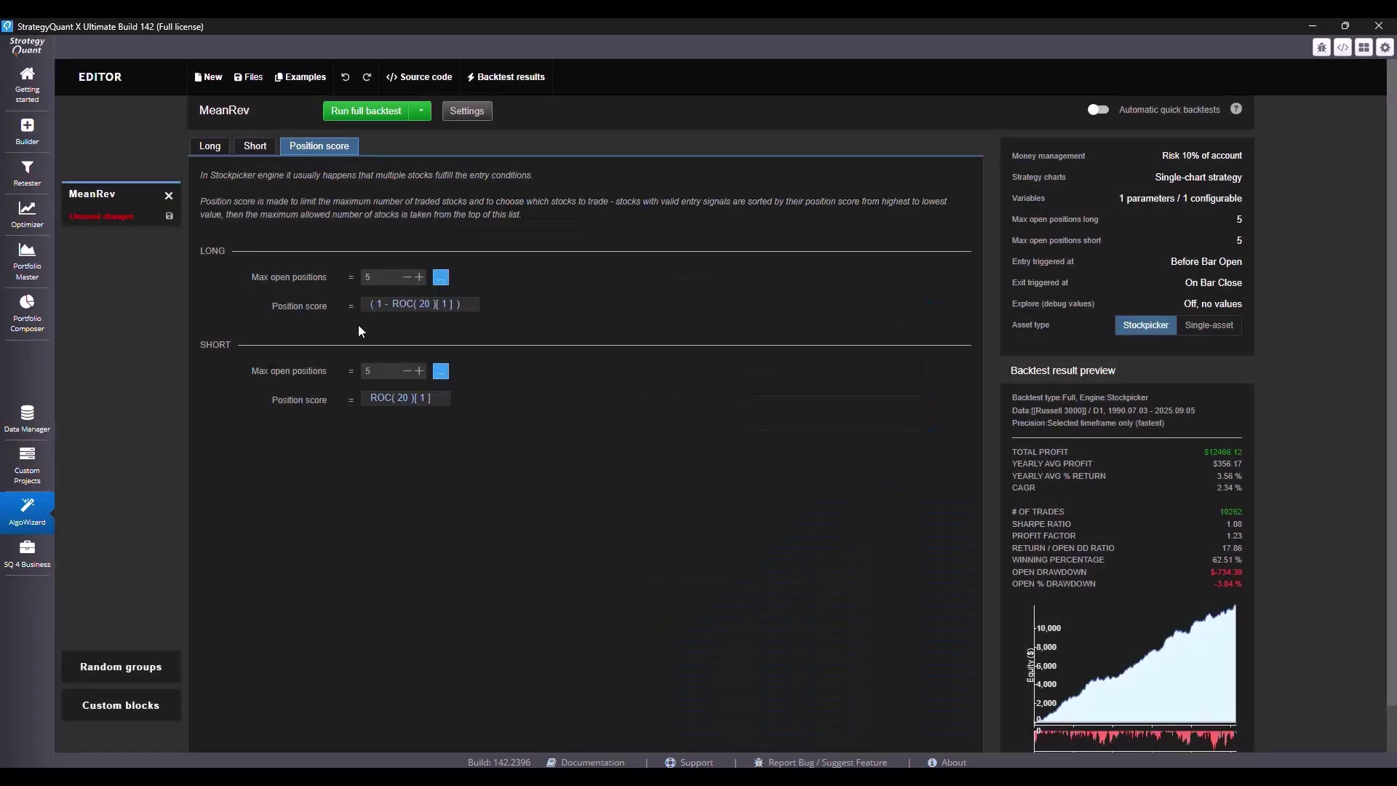
pyautogui.click(255, 147)
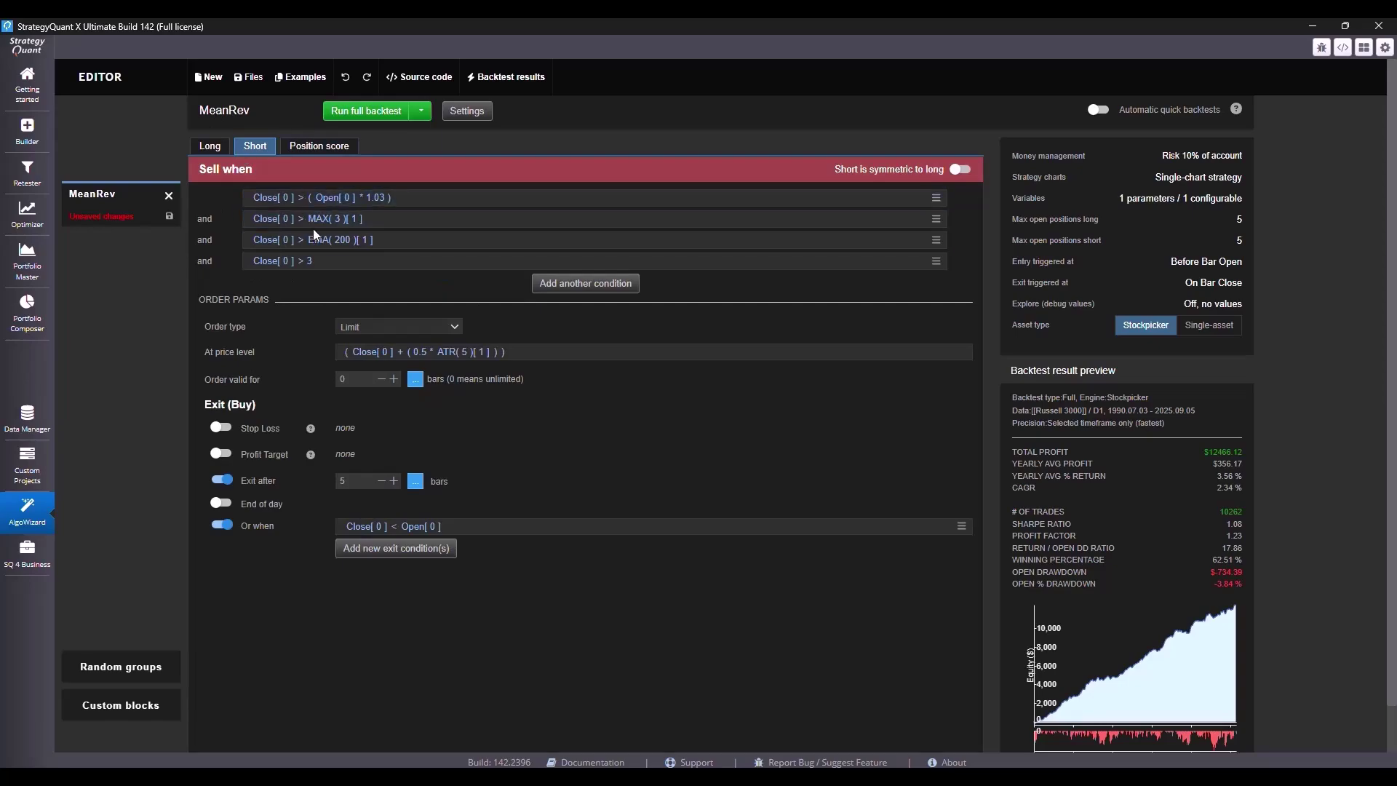
# Run a full backtest and open results: $10,132.86 profit, 21,524 trades, profit factor 1.19
pyautogui.click(211, 146)
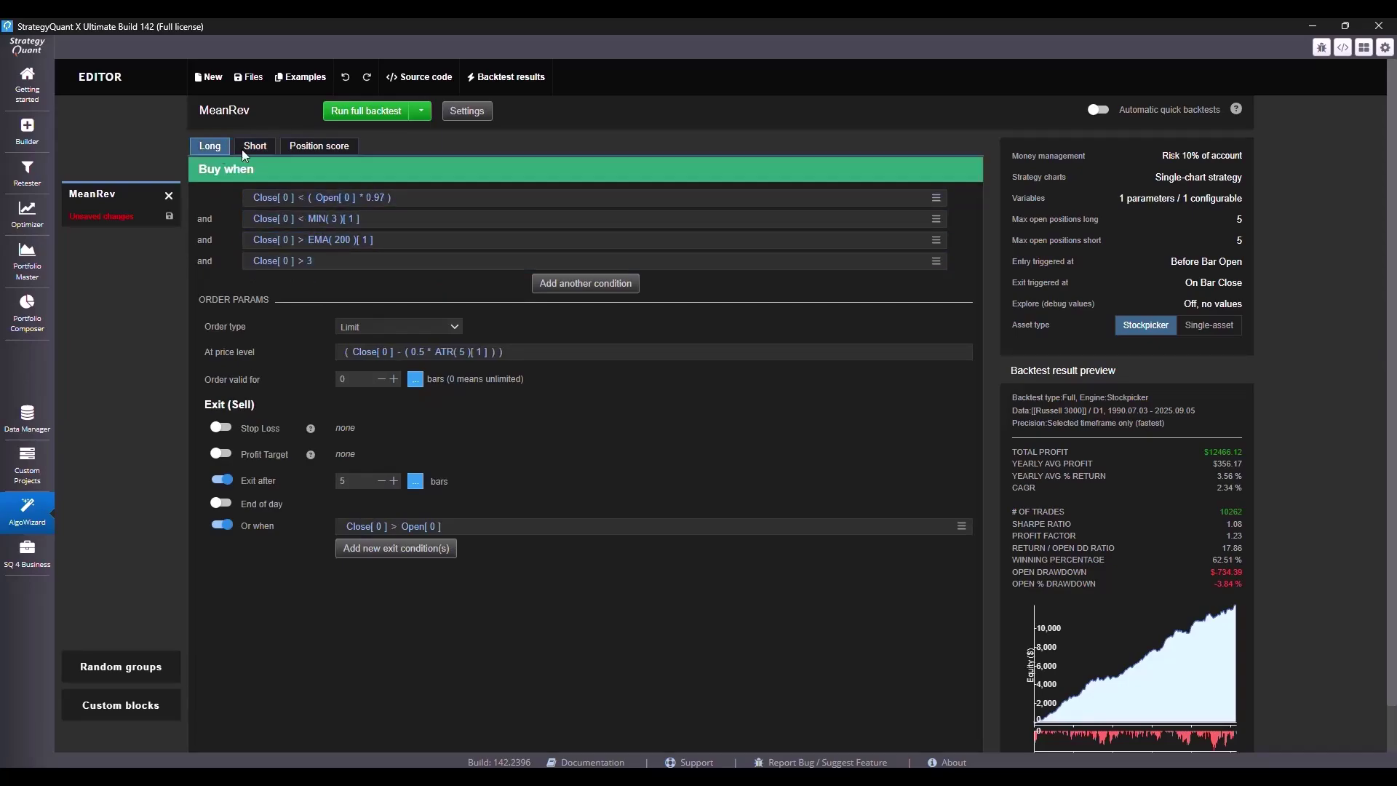
pyautogui.click(369, 113)
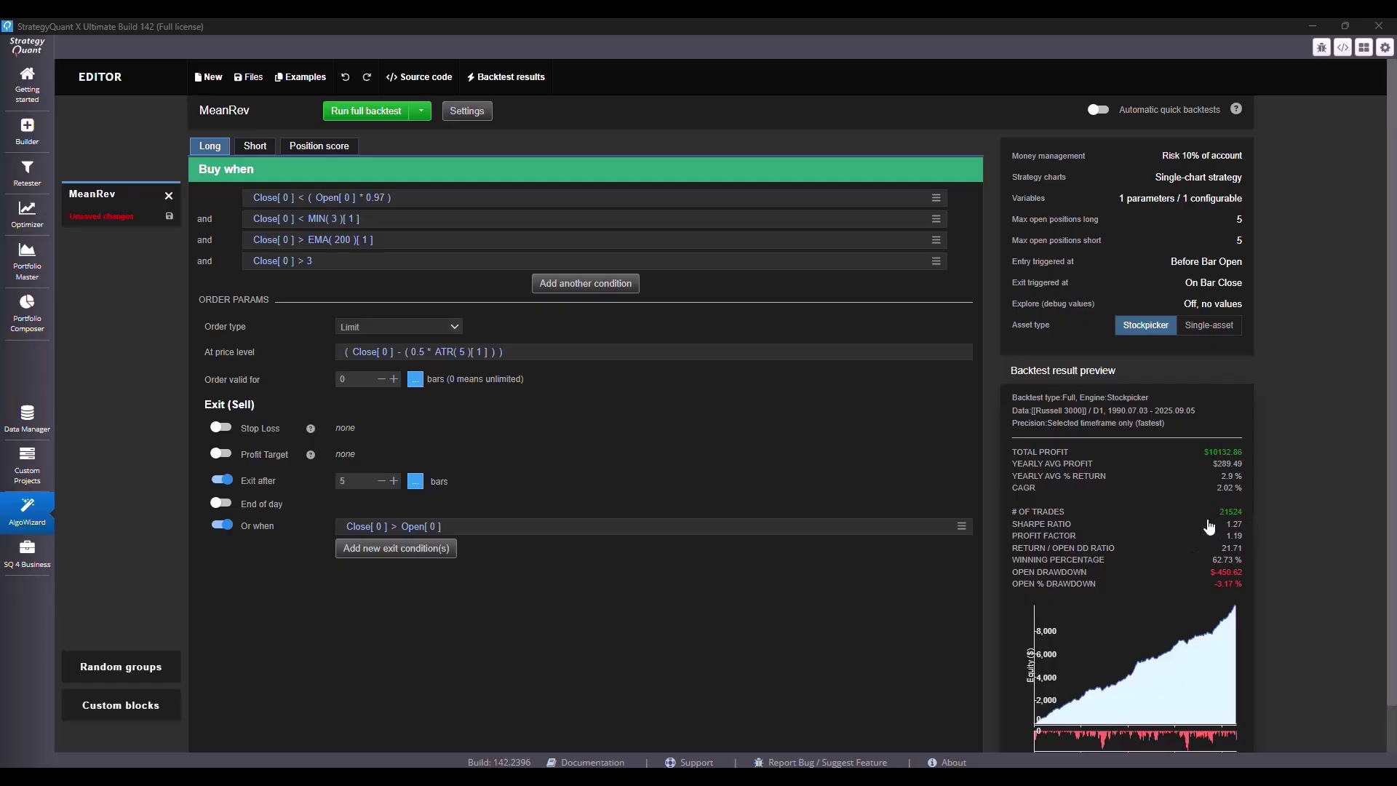
pyautogui.click(1144, 591)
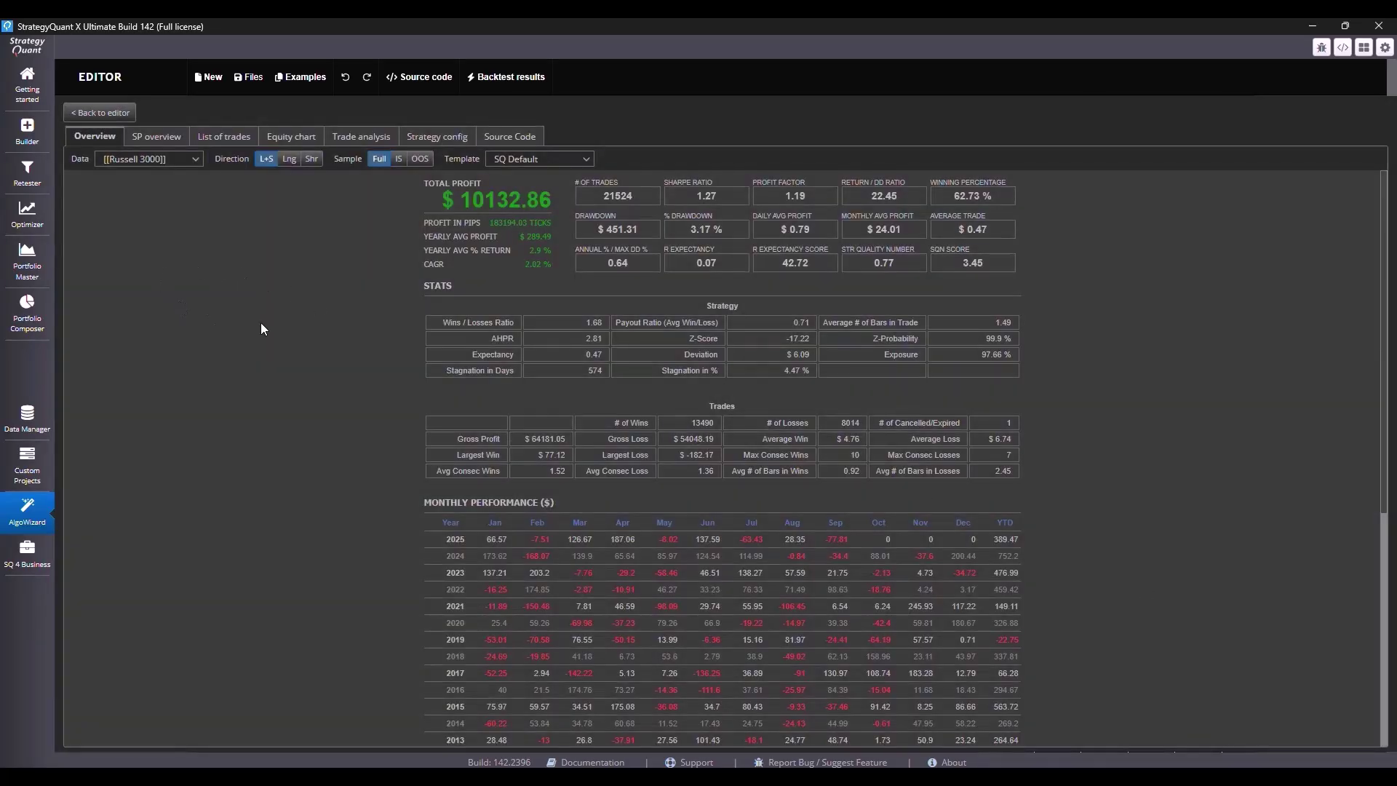
# Compare MeanRev's long-only and short-only equity curves, then view the yearly trade analysis
pyautogui.scroll(-4, 268, 322)
pyautogui.click(288, 137)
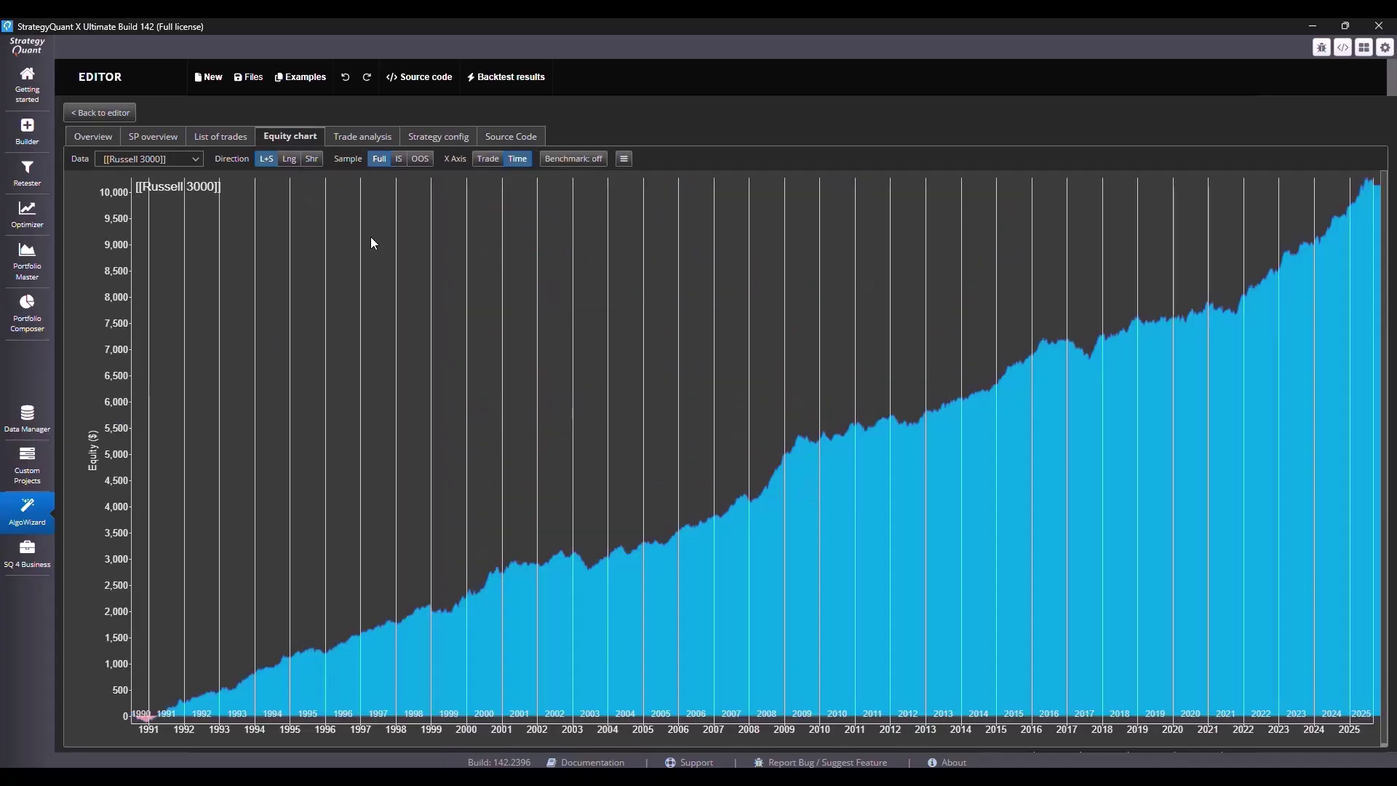
pyautogui.click(291, 160)
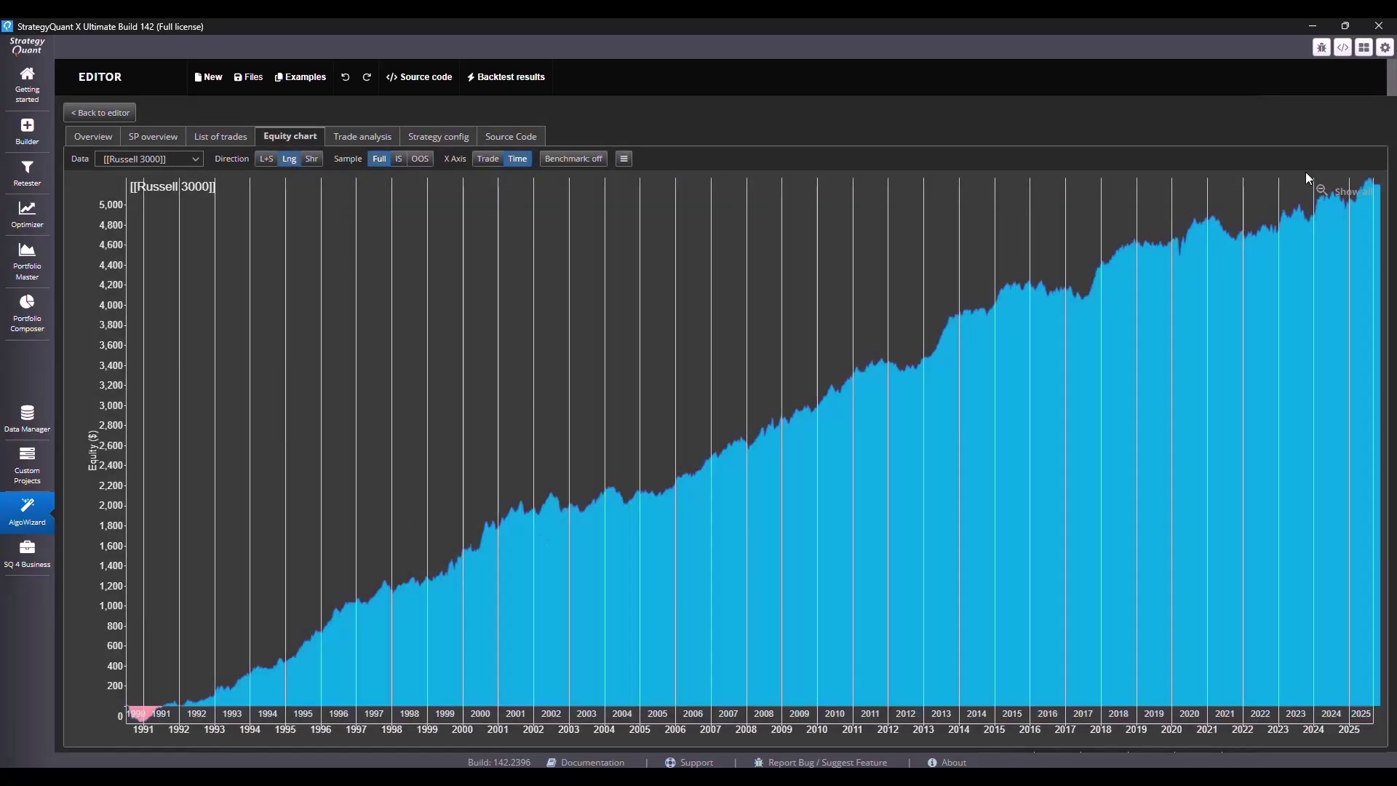
pyautogui.click(313, 159)
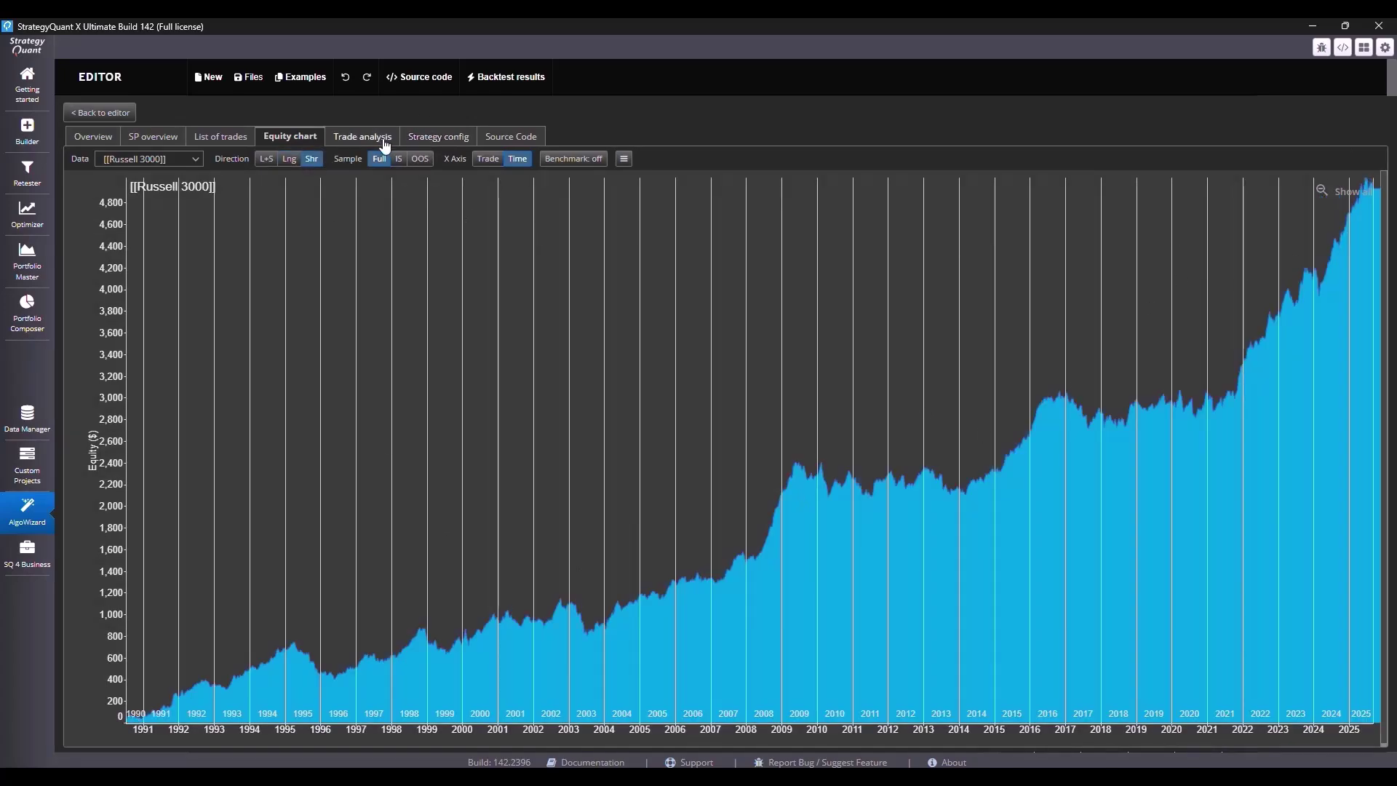
pyautogui.click(362, 137)
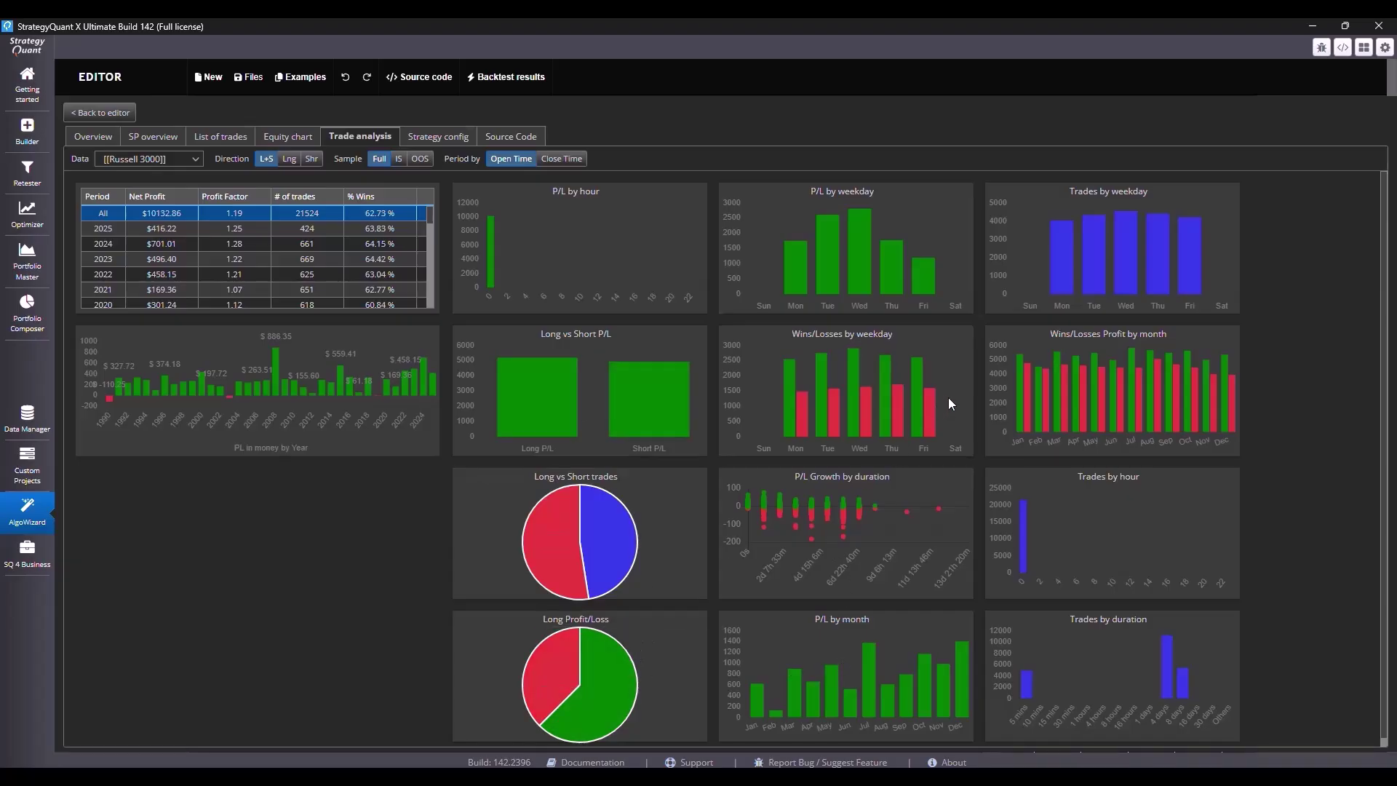
# Return to the strategy editor and save MeanRev to its file
pyautogui.click(100, 112)
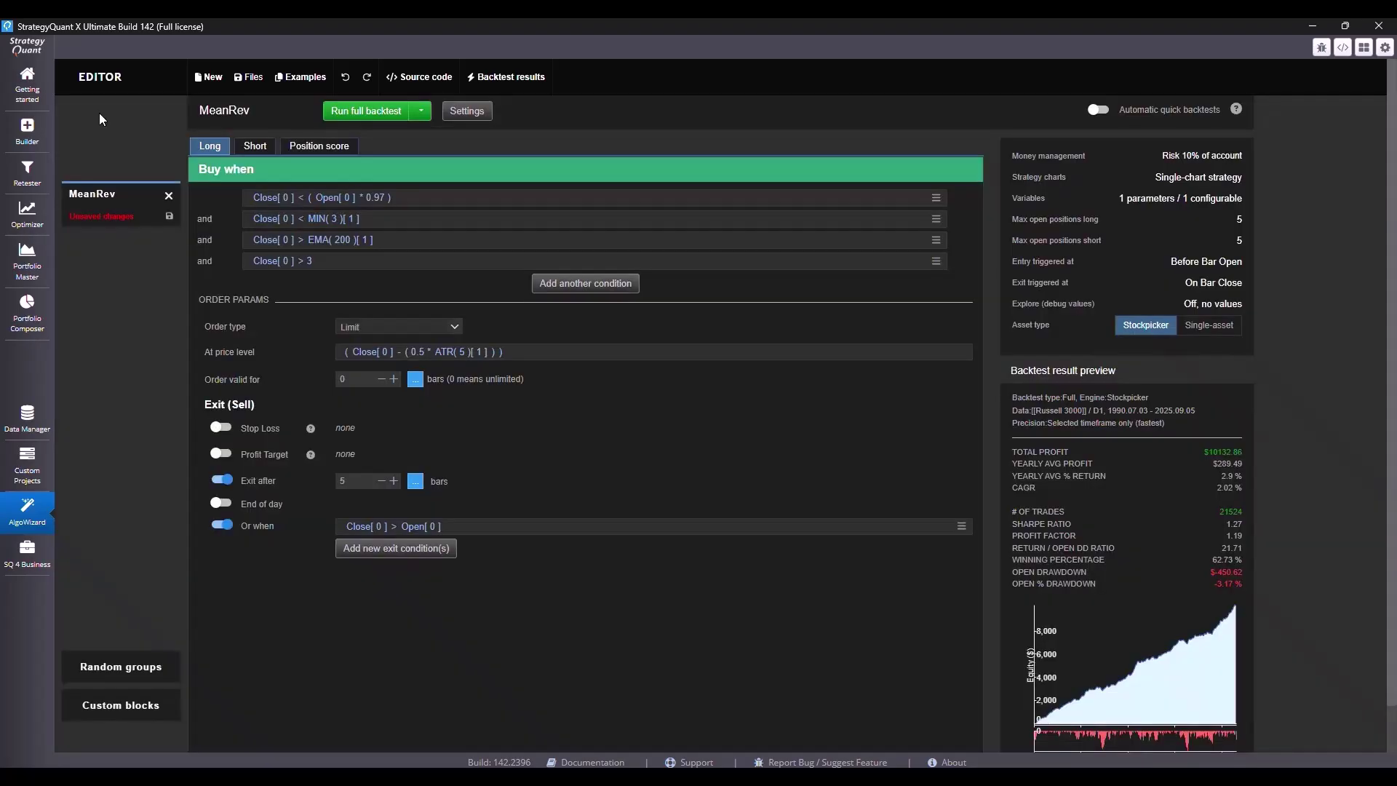
pyautogui.click(245, 84)
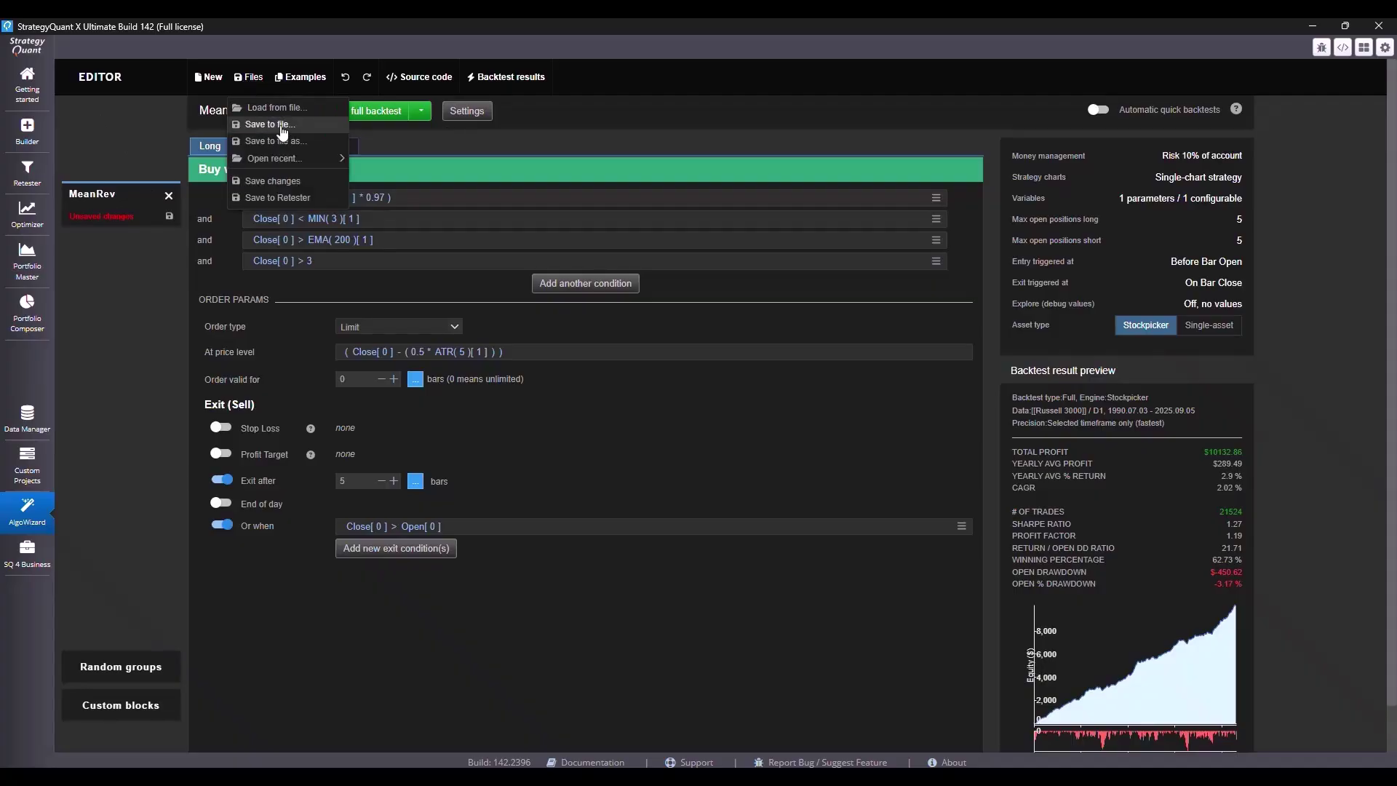
pyautogui.click(281, 125)
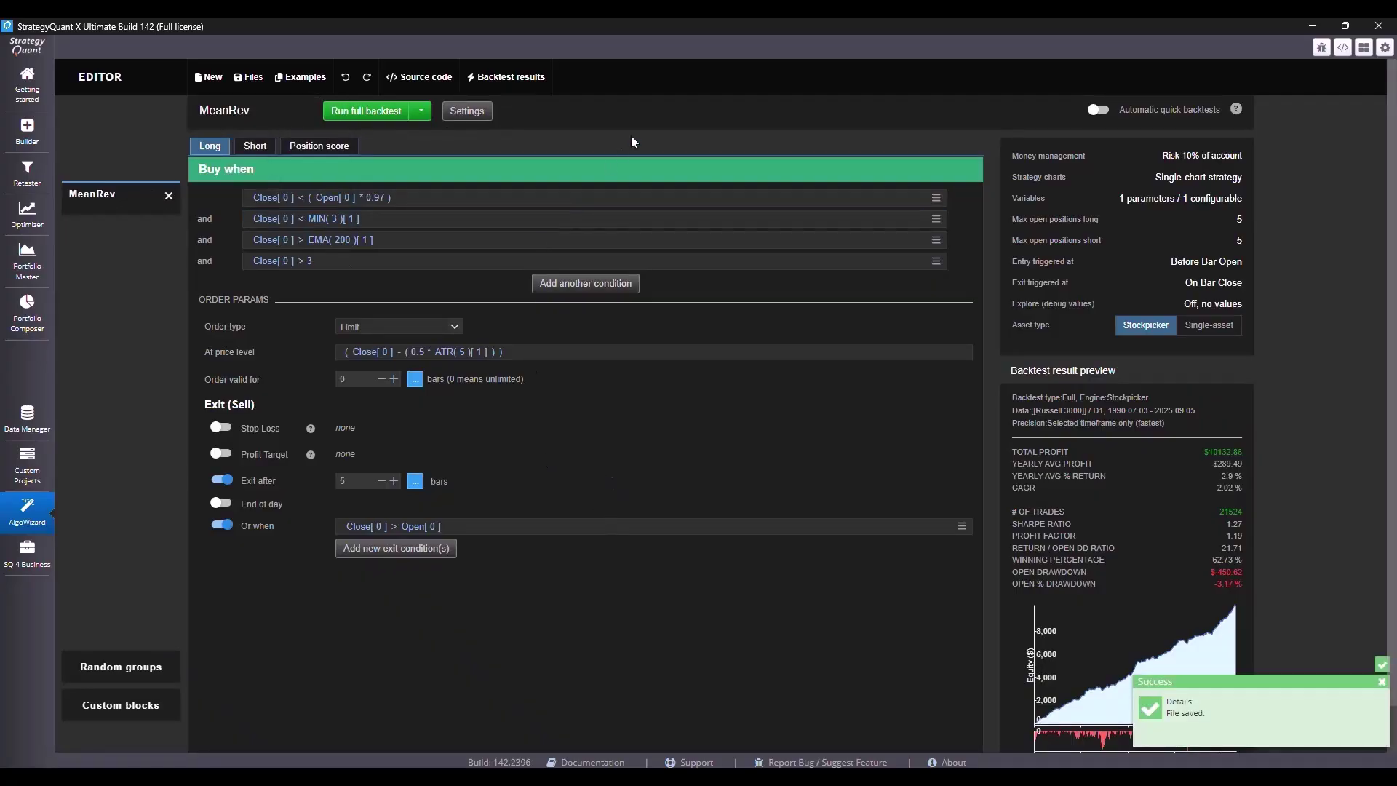
pyautogui.hotkey('alt', 'Tab')
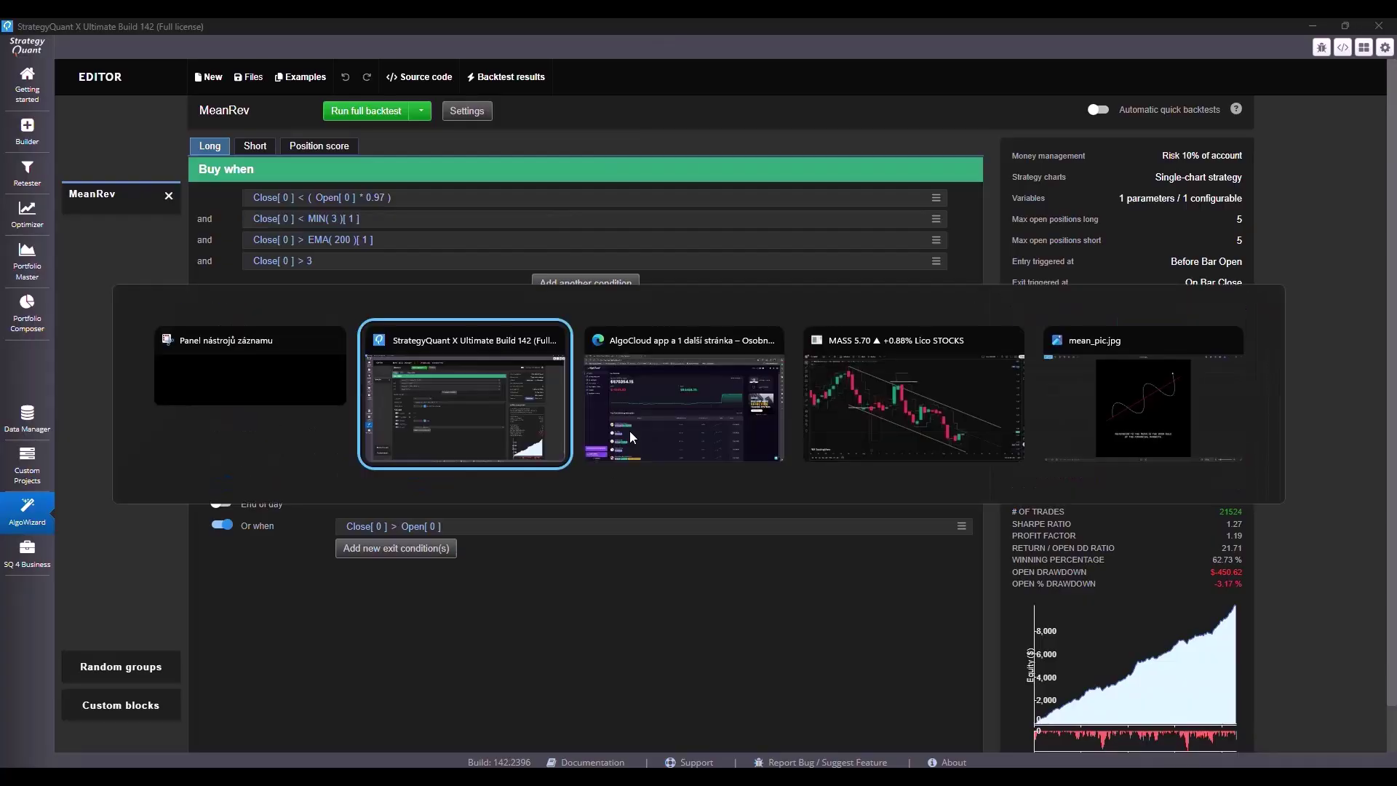
# Load MeanRev.sqx into AlgoCloud's Algo Creator / Editor from file
pyautogui.hotkey('alt', 'Tab')
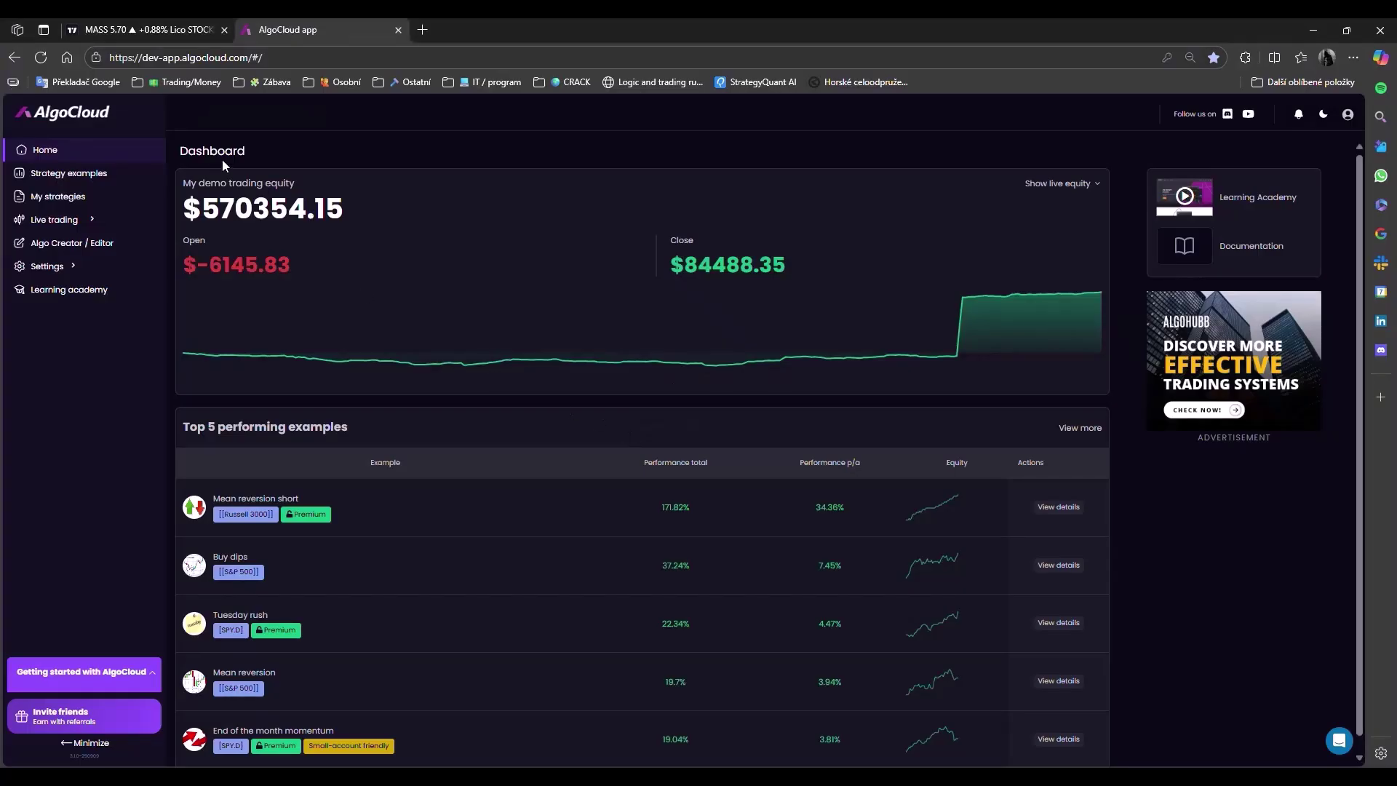
pyautogui.click(73, 243)
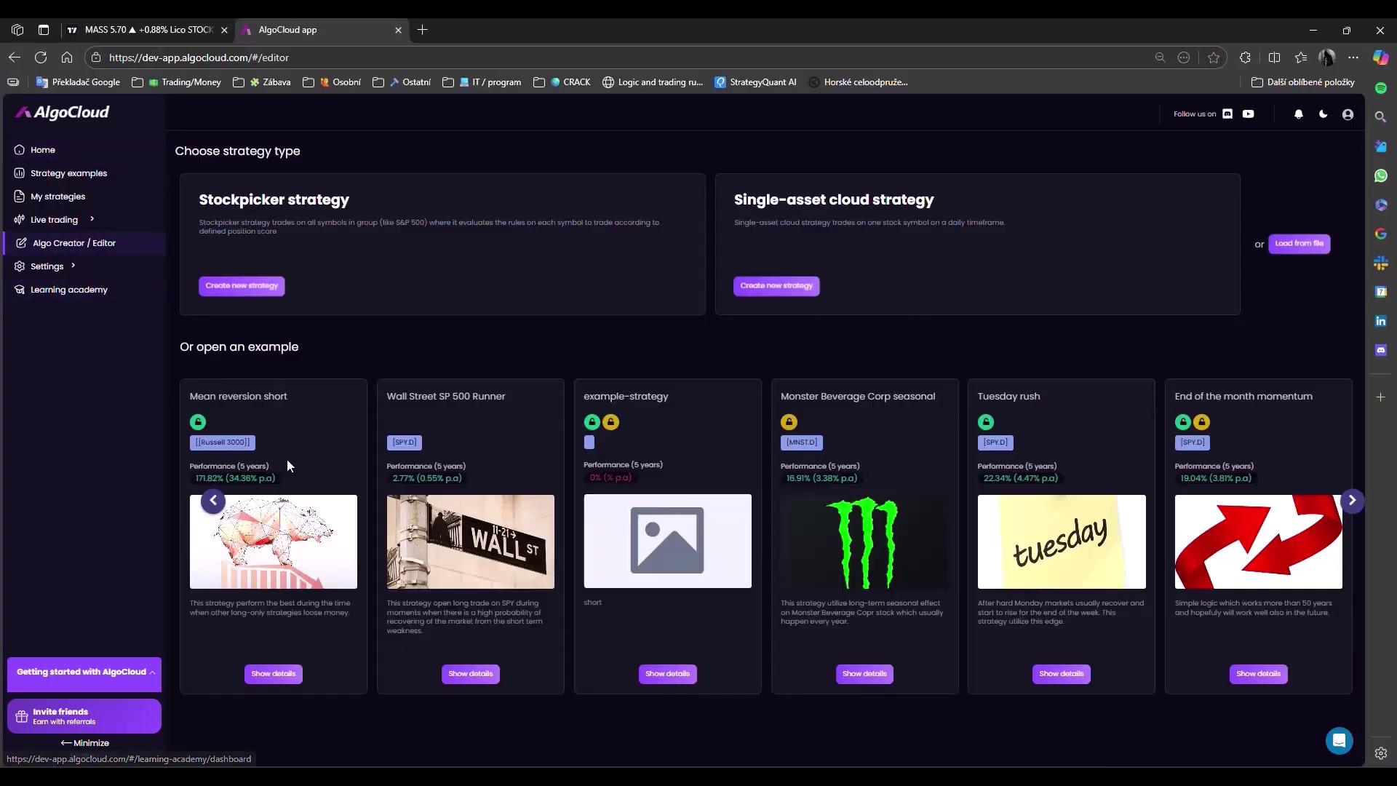
pyautogui.click(1301, 244)
pyautogui.doubleClick(215, 154)
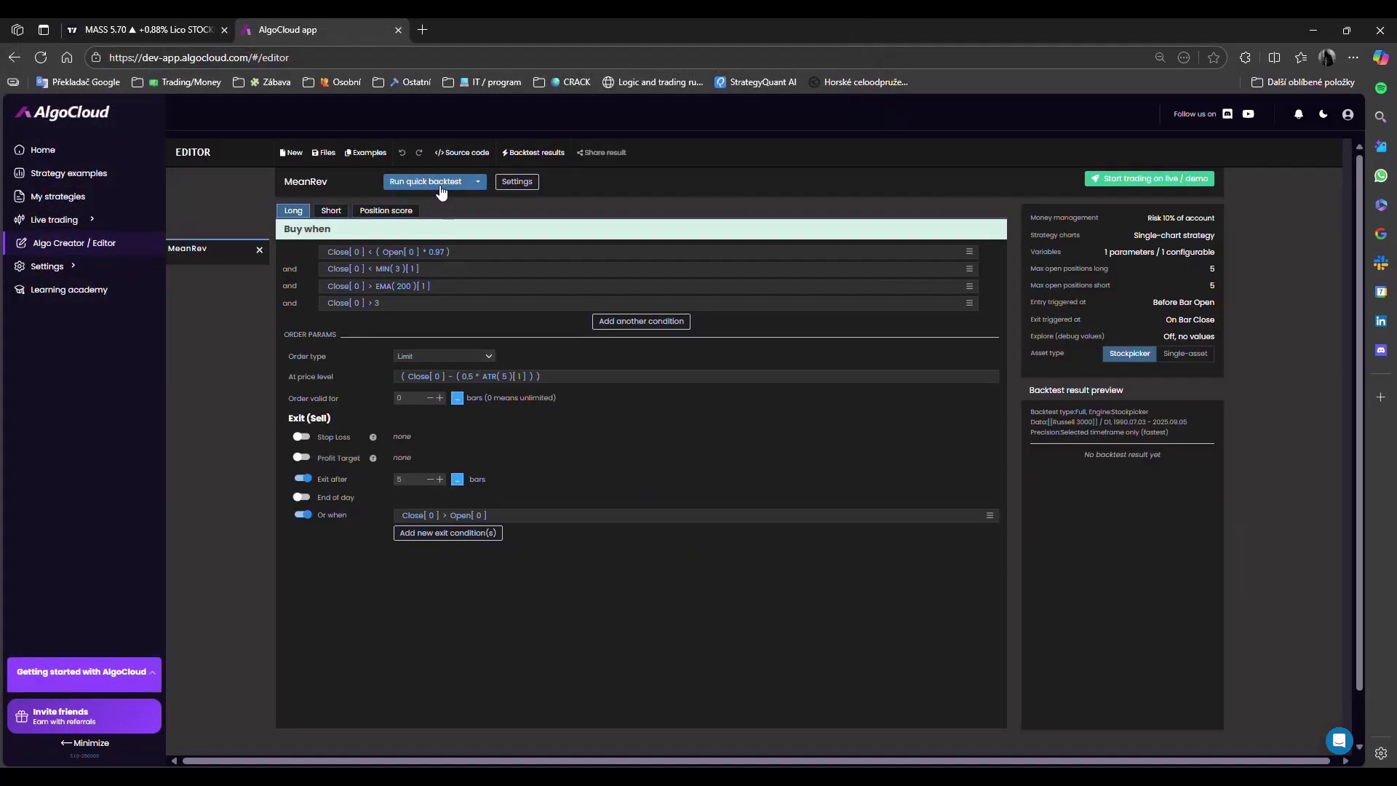
pyautogui.click(478, 181)
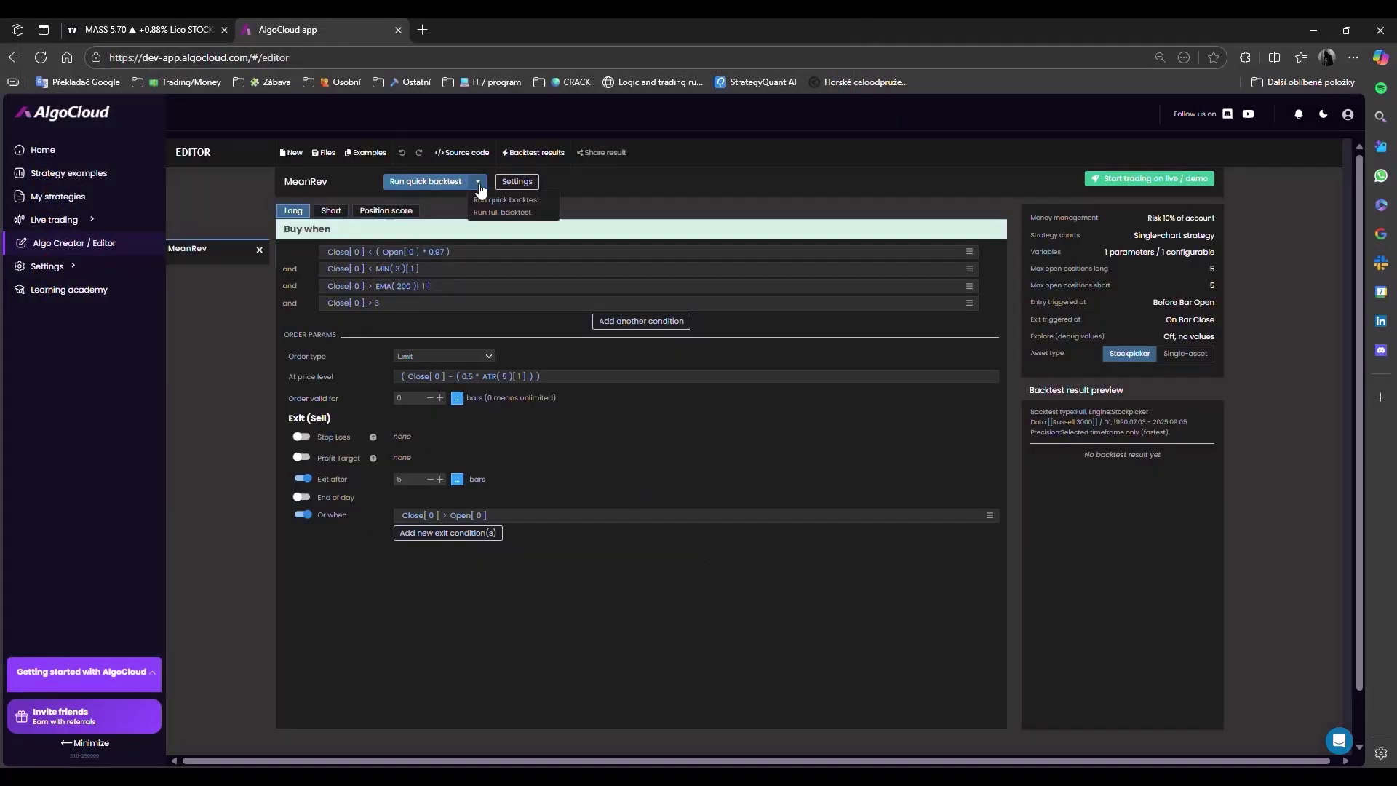
# Run a full Russell 3000 backtest of MeanRev and compare its long and short equity curves
pyautogui.click(523, 213)
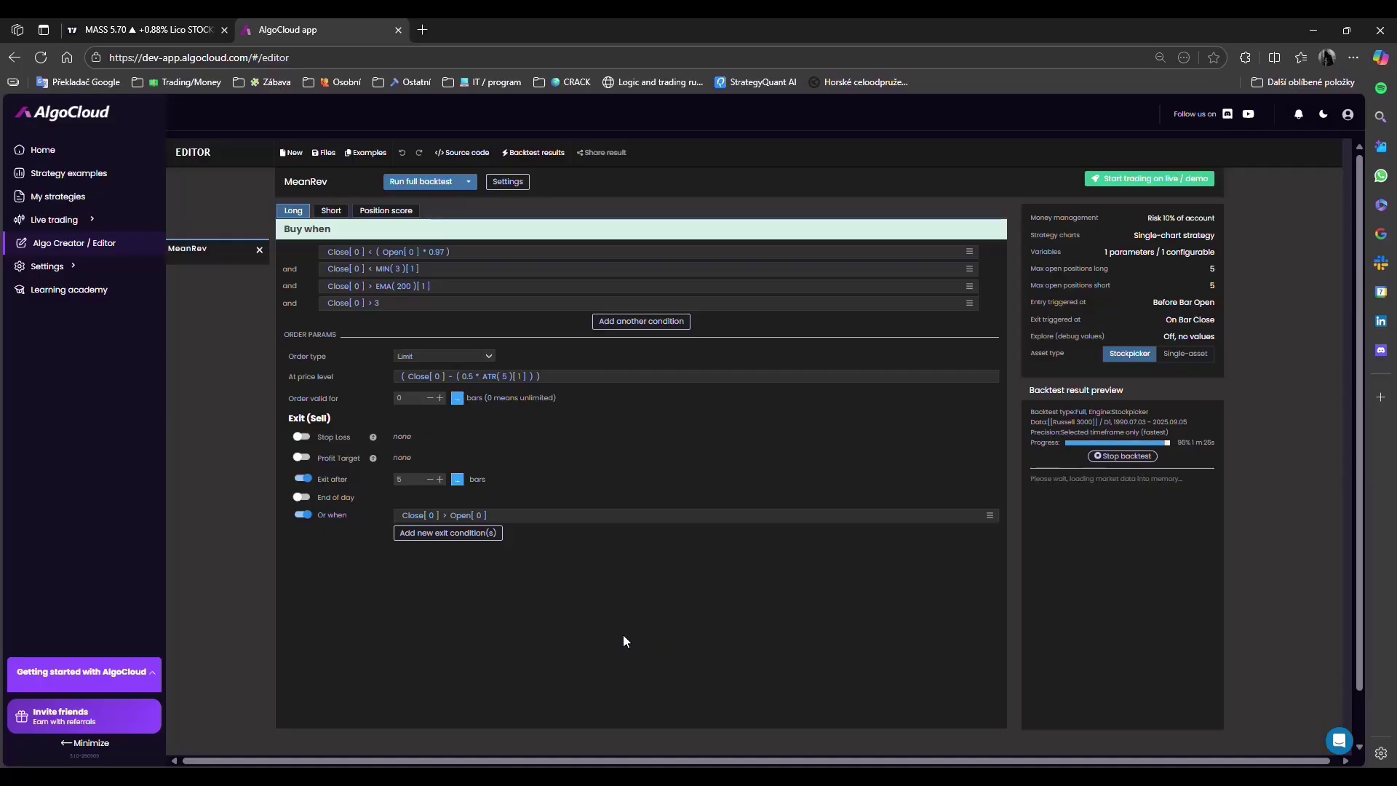
pyautogui.click(1130, 576)
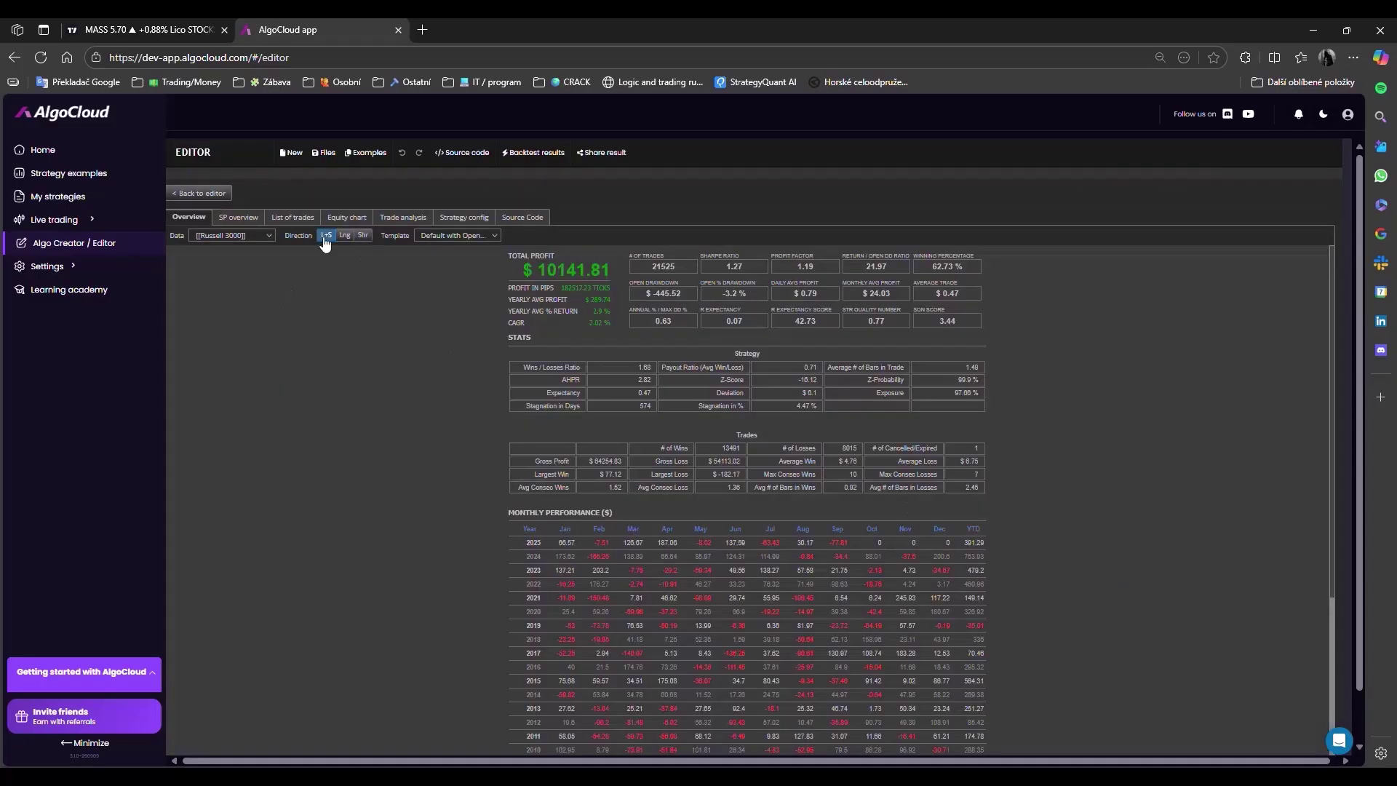
pyautogui.click(347, 217)
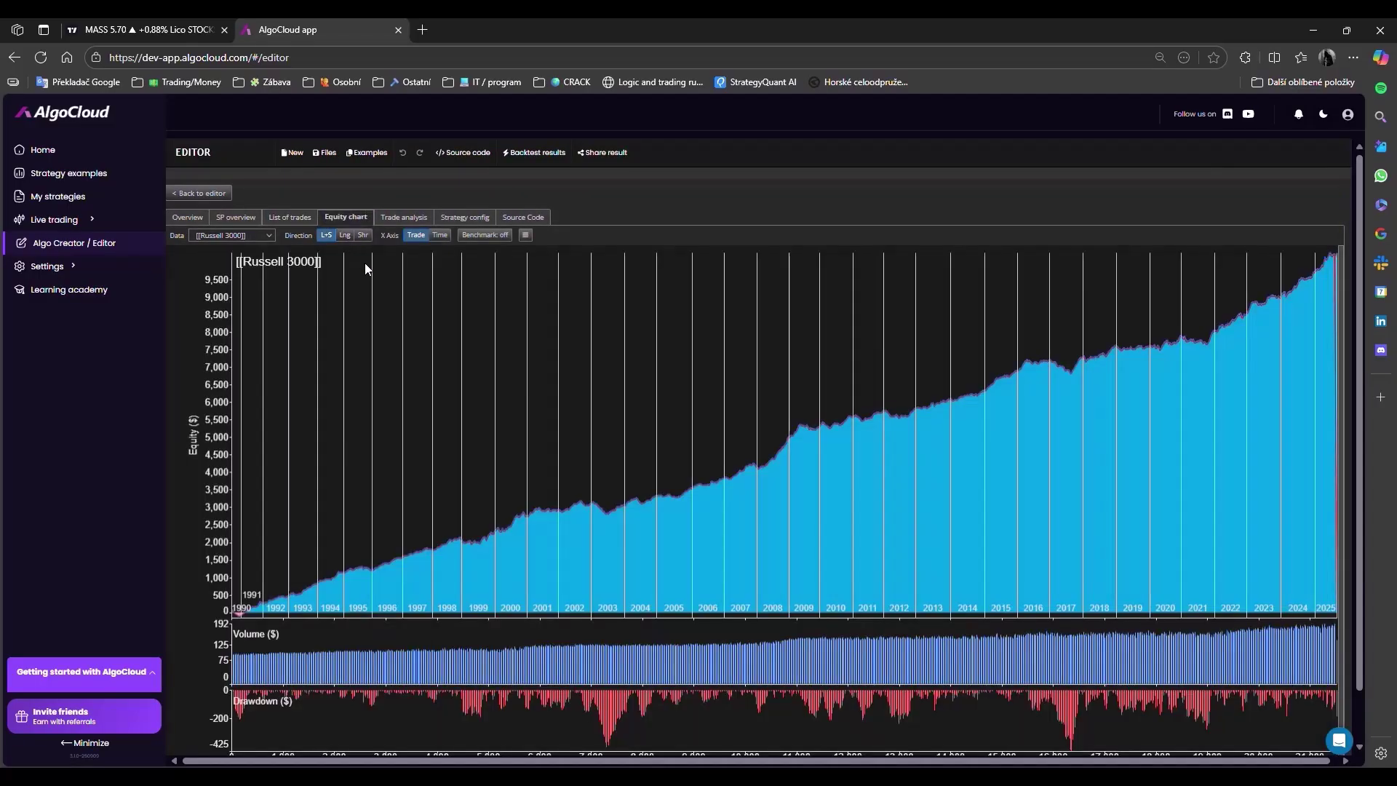
pyautogui.click(345, 235)
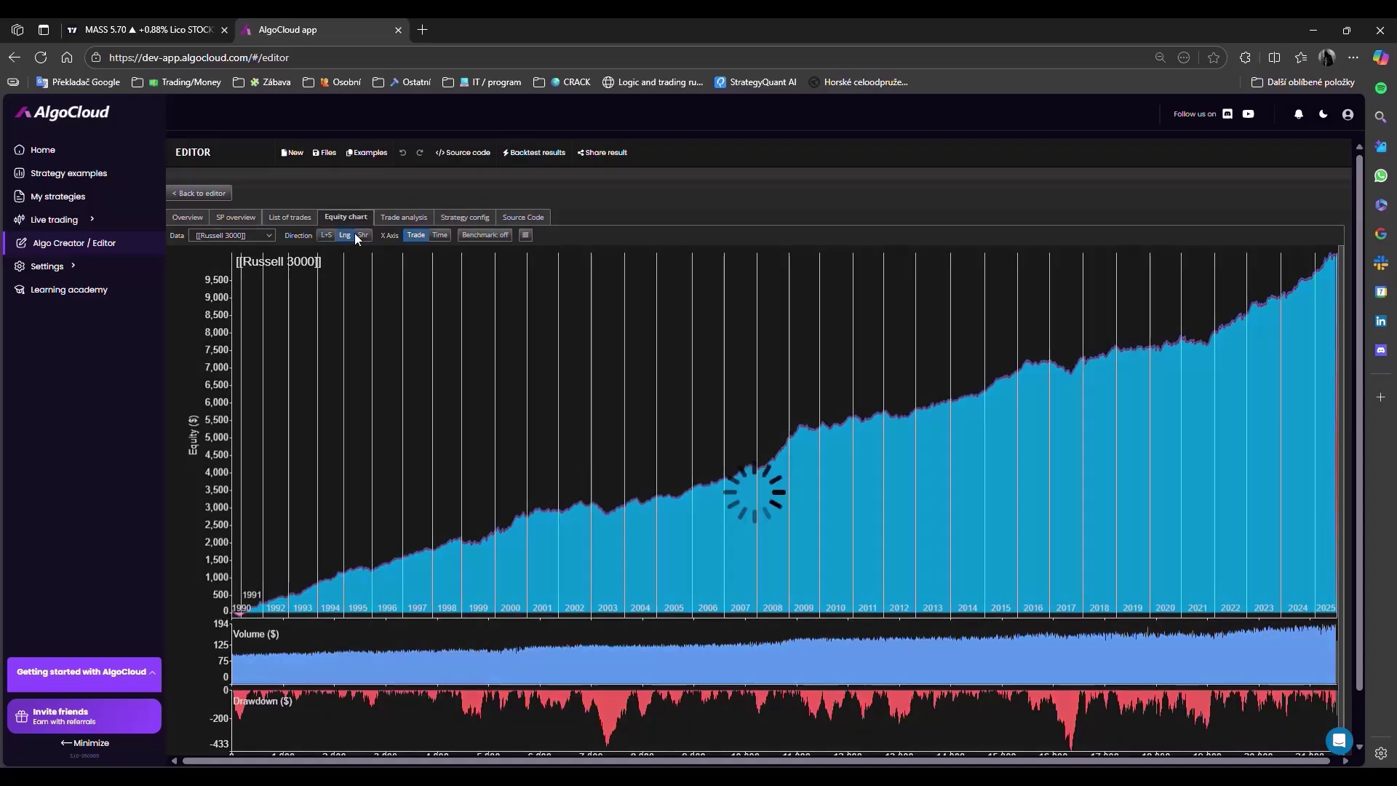
pyautogui.click(363, 236)
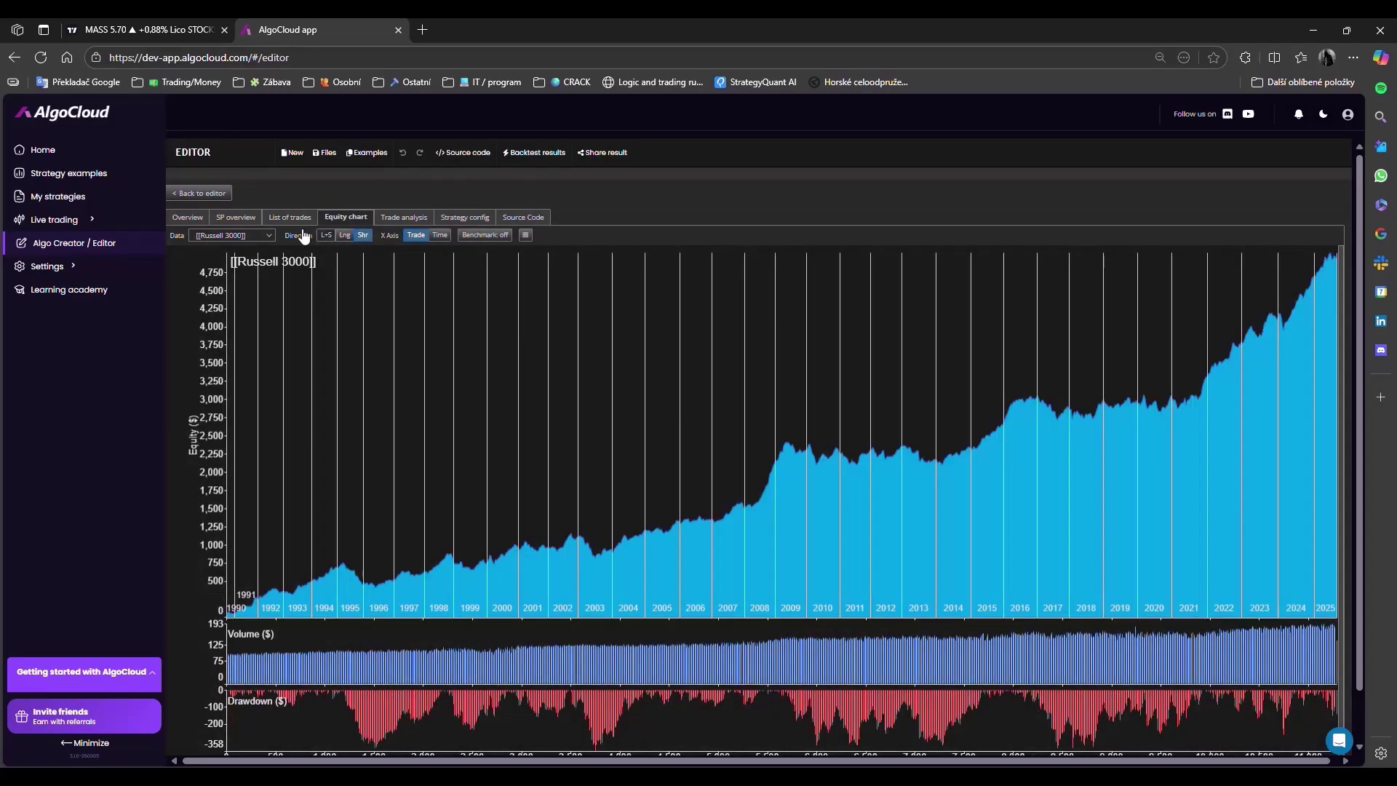
pyautogui.click(213, 194)
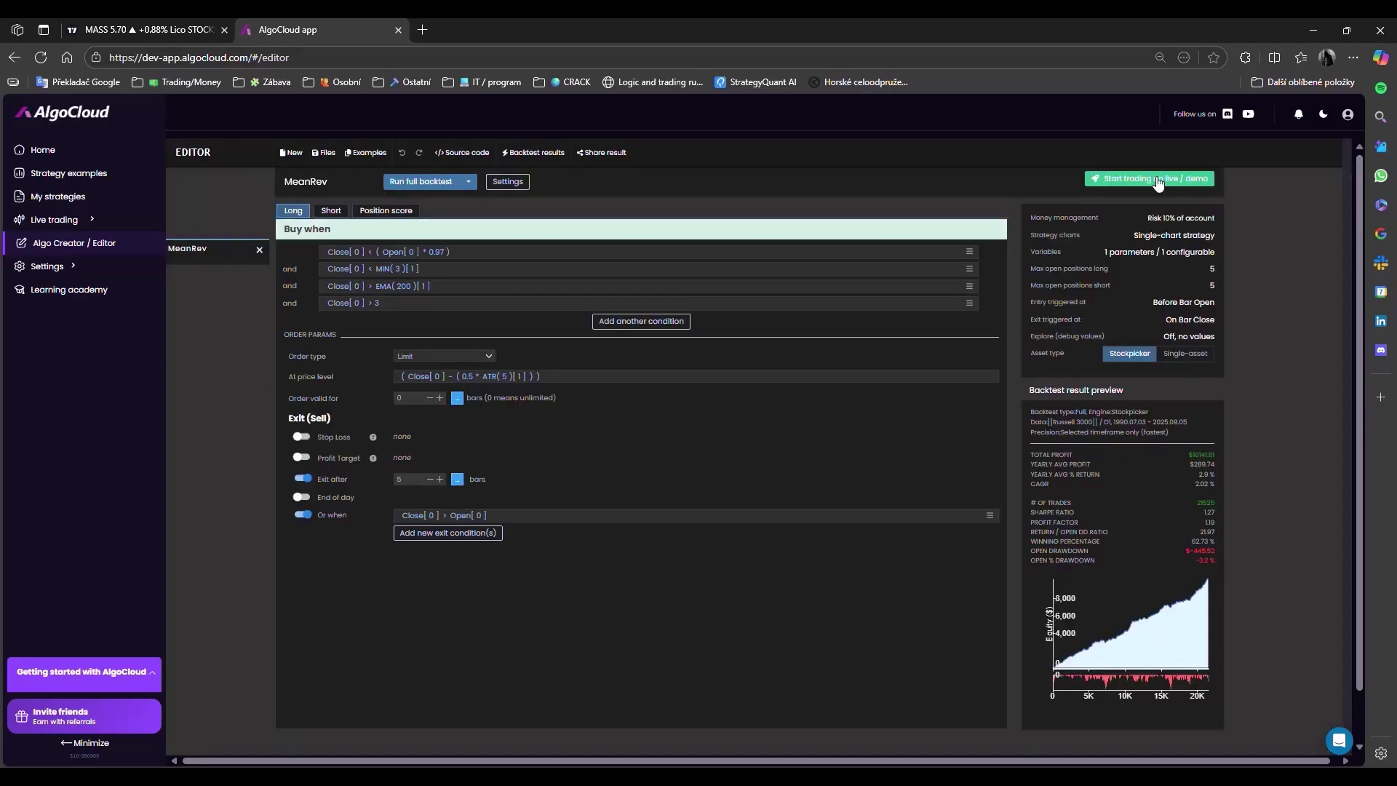
# Deploy MeanRev to the Alpaca paper account with 5 long, 5 short positions and 30% risk
pyautogui.click(1122, 178)
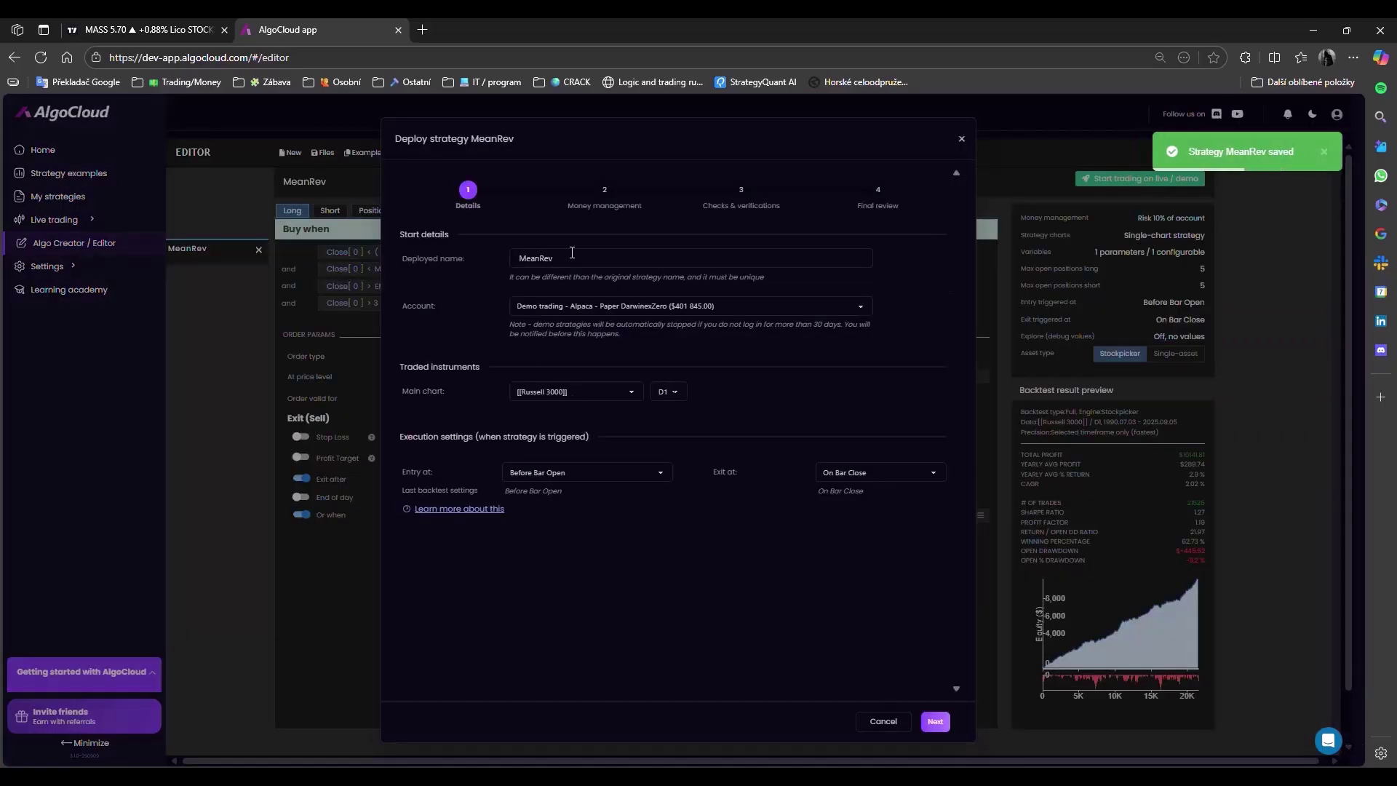
pyautogui.click(588, 312)
pyautogui.click(589, 312)
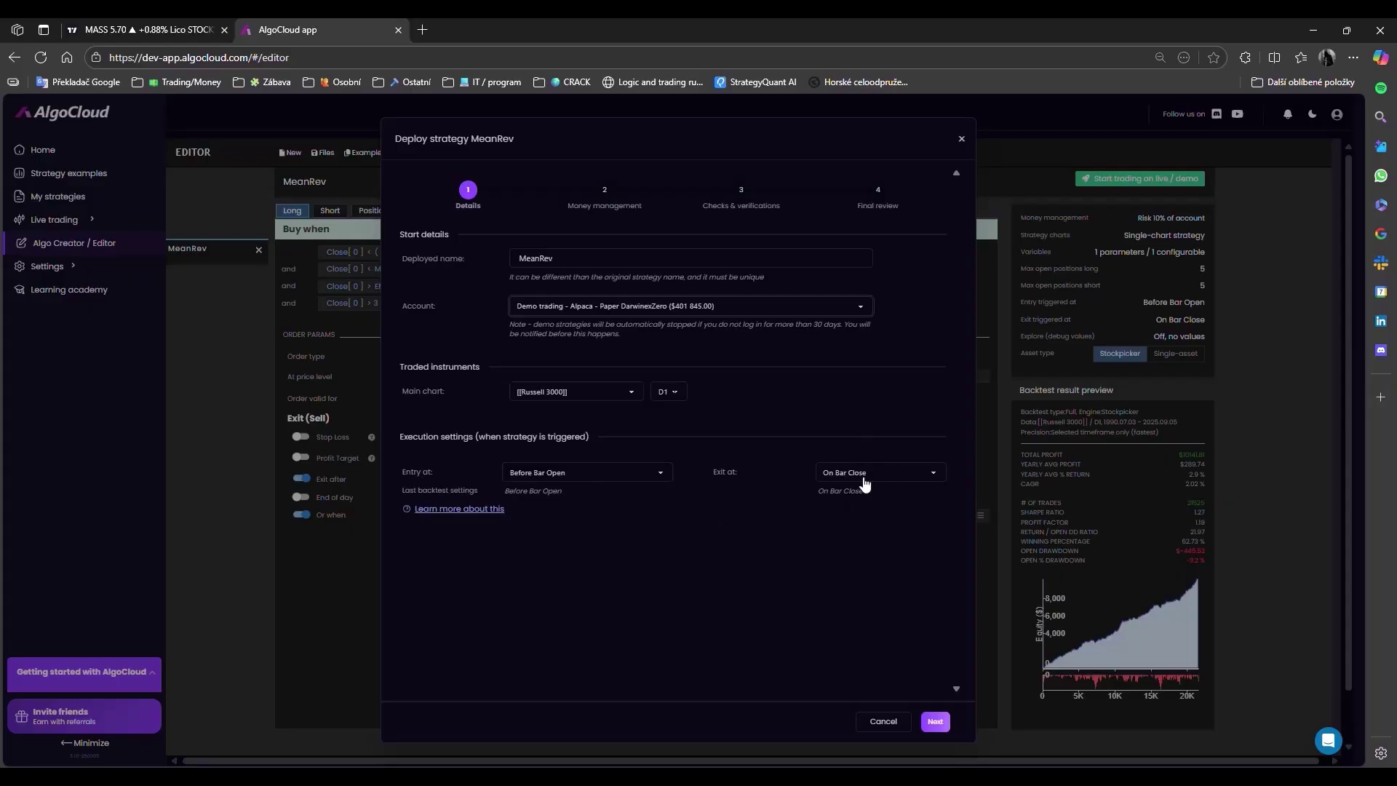
pyautogui.click(937, 723)
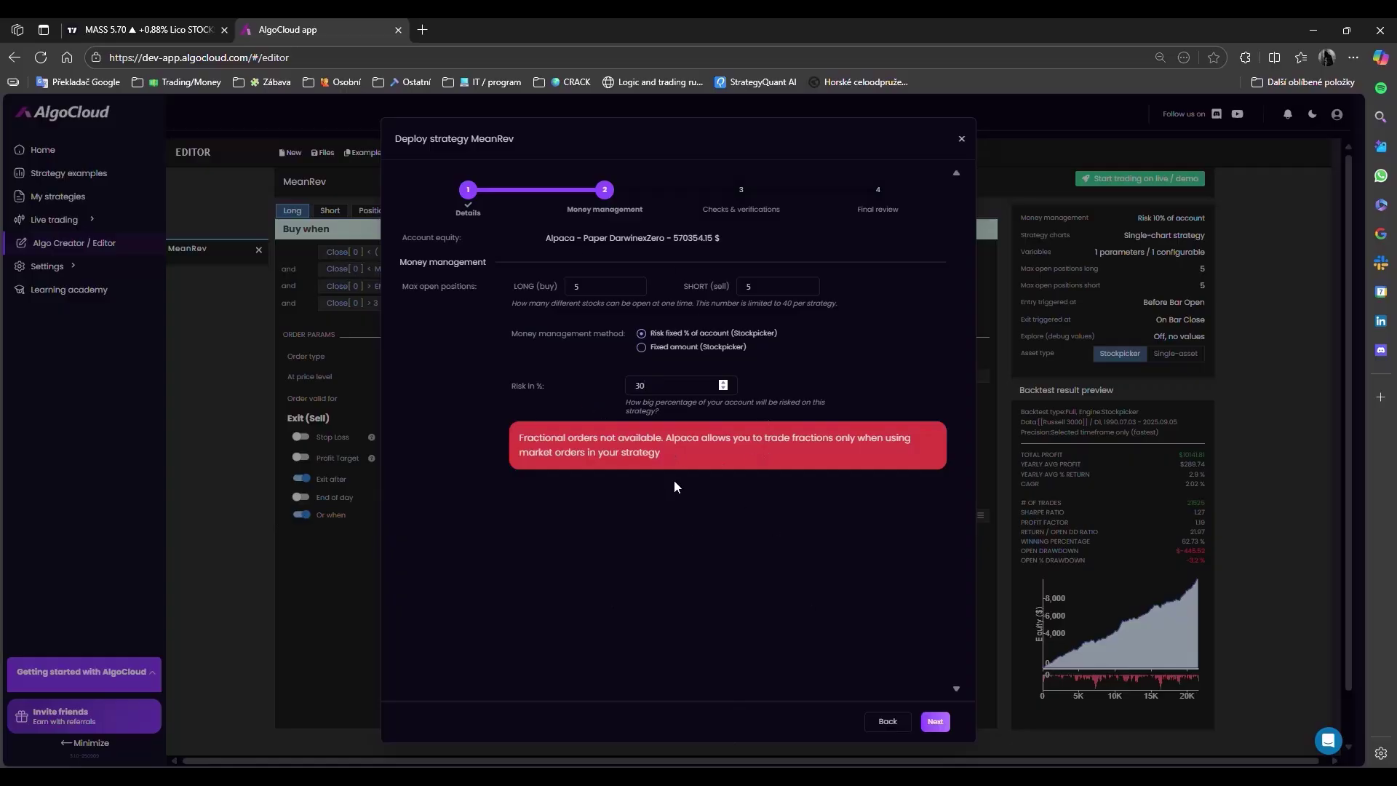
pyautogui.click(936, 721)
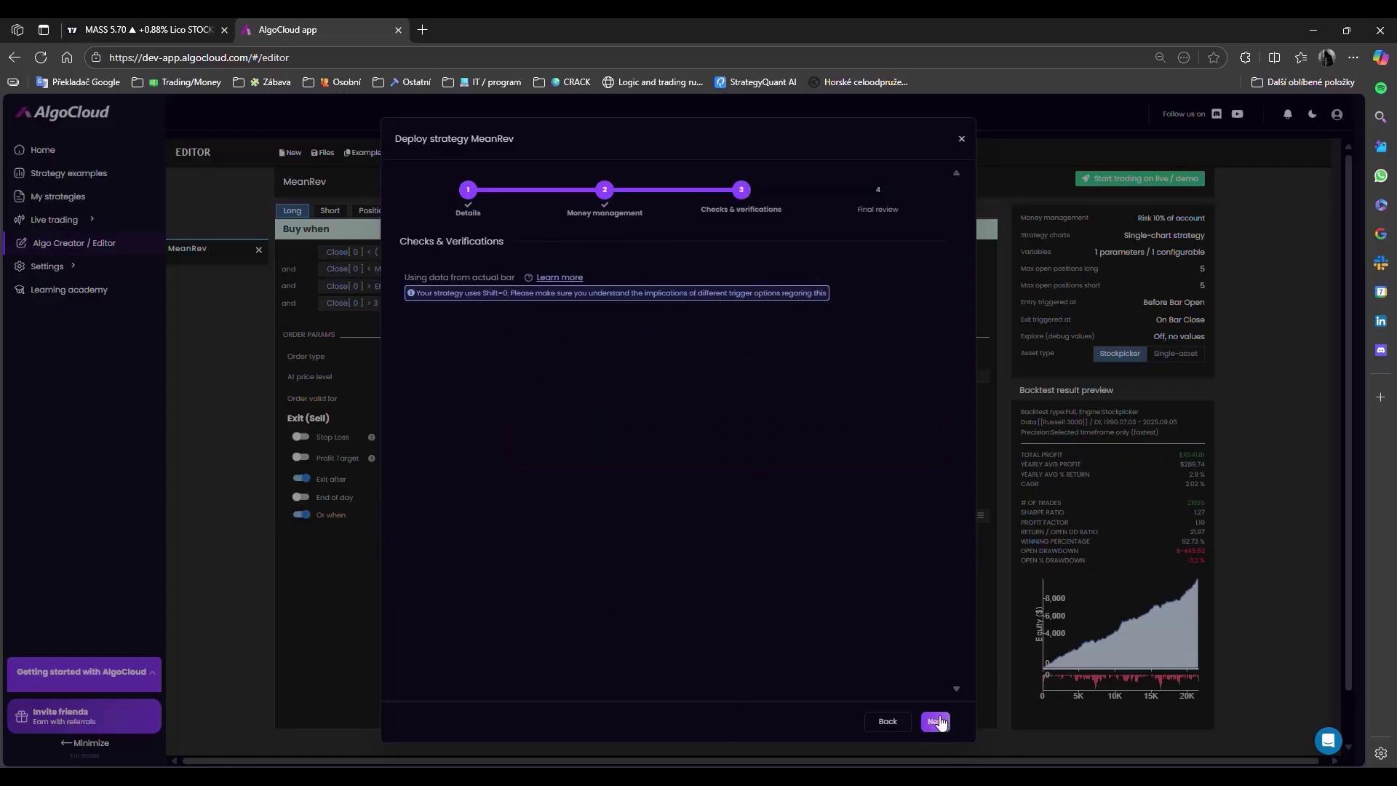
pyautogui.click(937, 722)
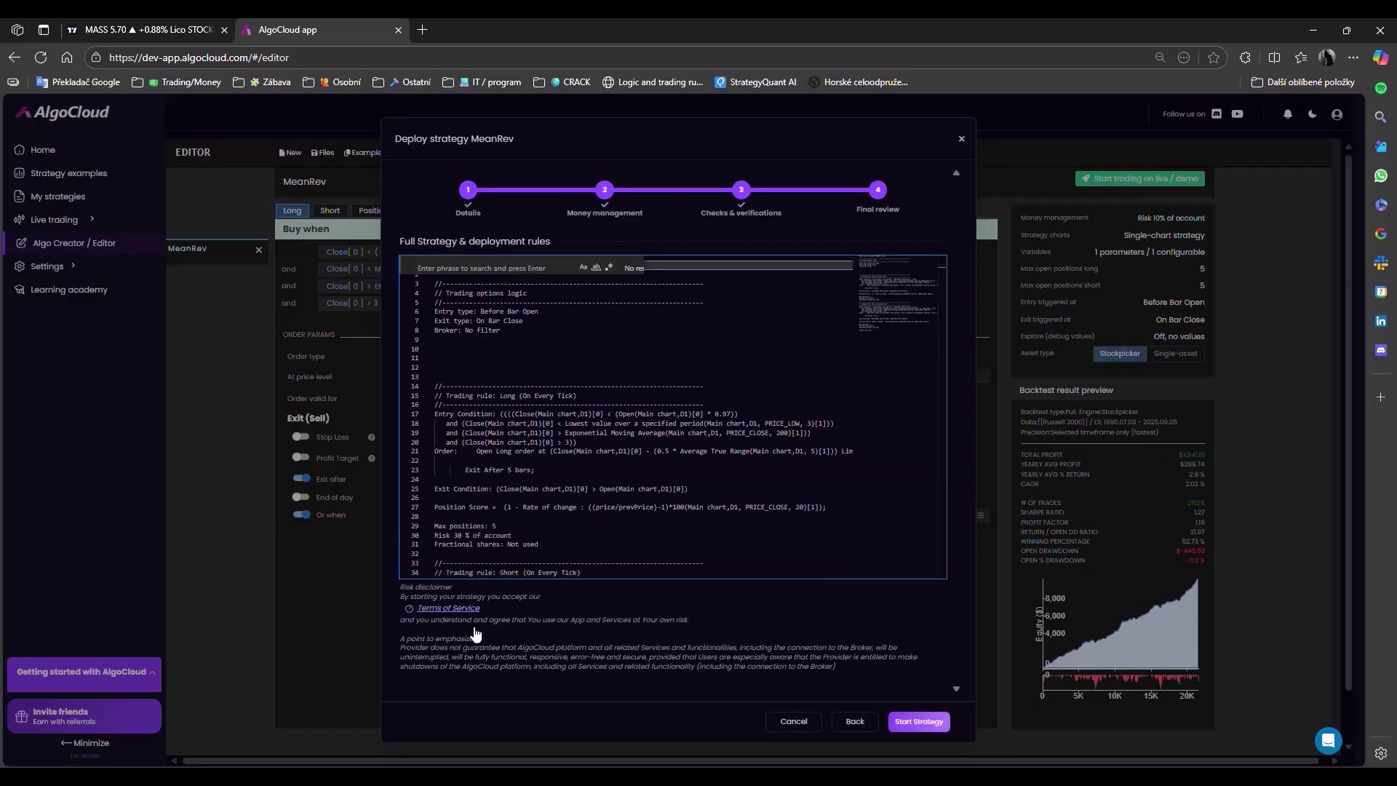
pyautogui.click(919, 728)
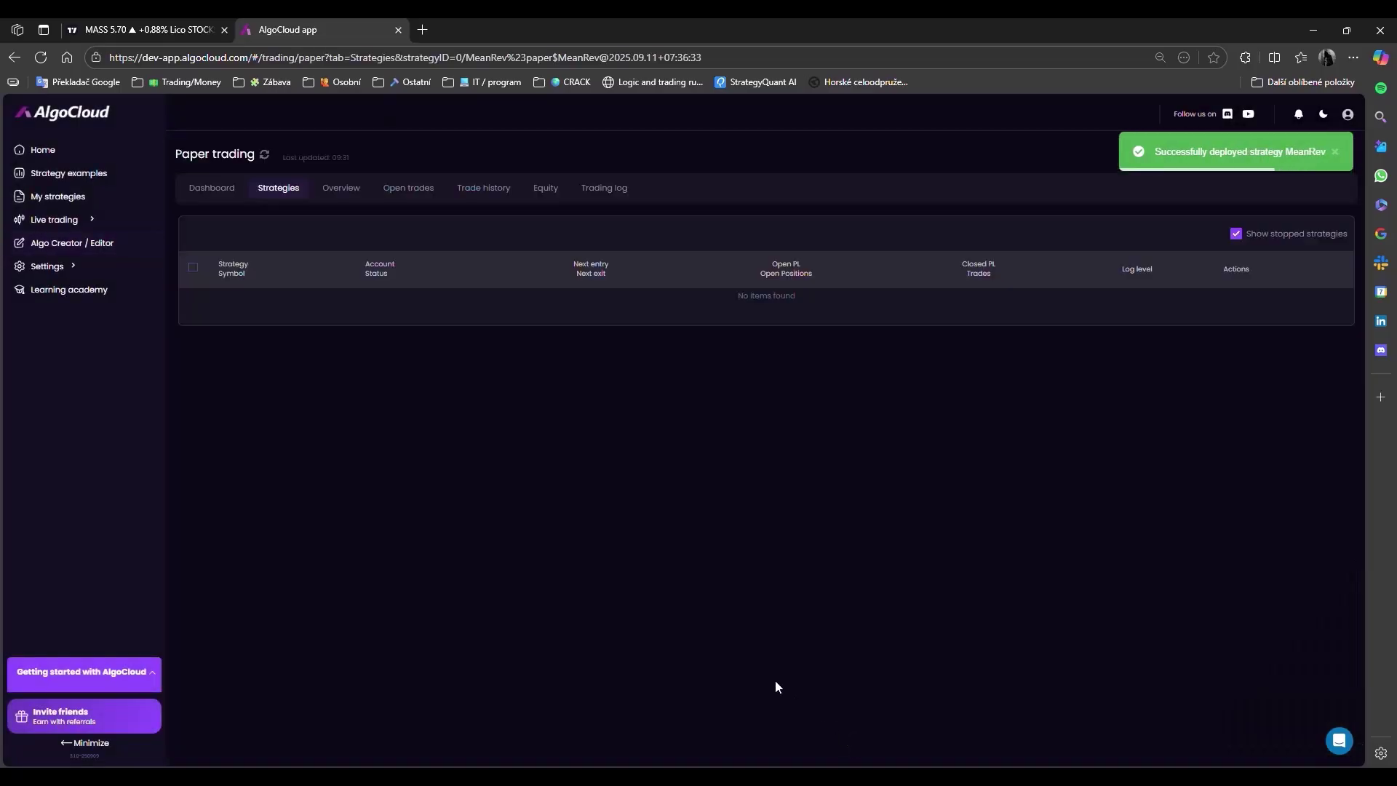
# Scroll the paper trading strategies list to find MeanRev active on Russell 3000
pyautogui.scroll(-1, 456, 565)
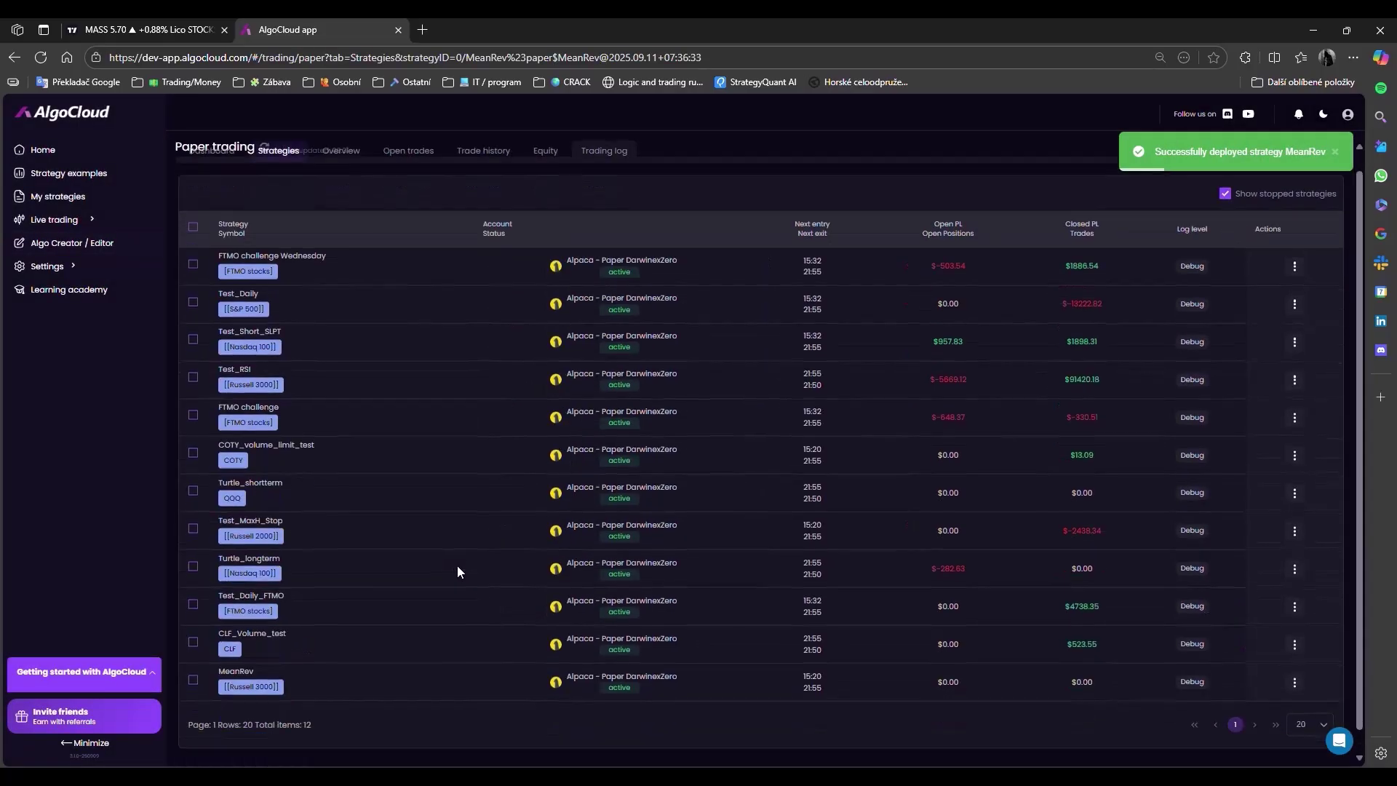